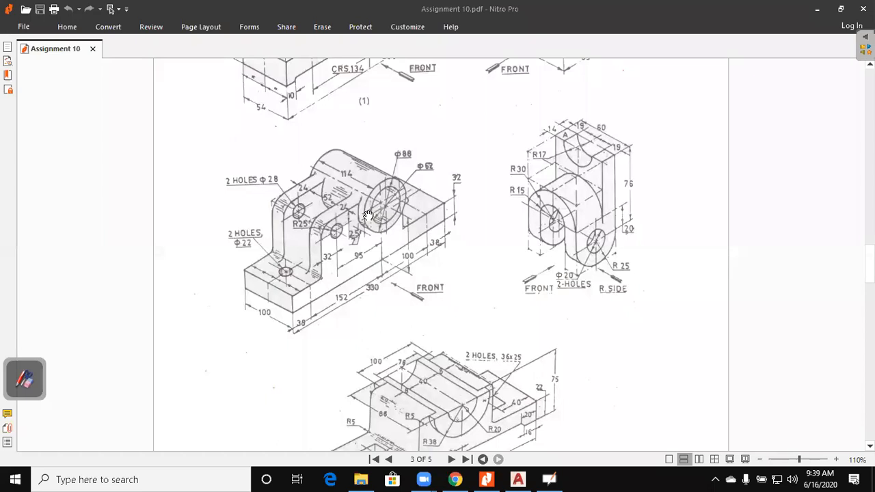
Switch to AutoCAD and examine the orthographic views of the bracket with the cylindrical boss in the assignment 4 jassi drawing
left_click(517, 479)
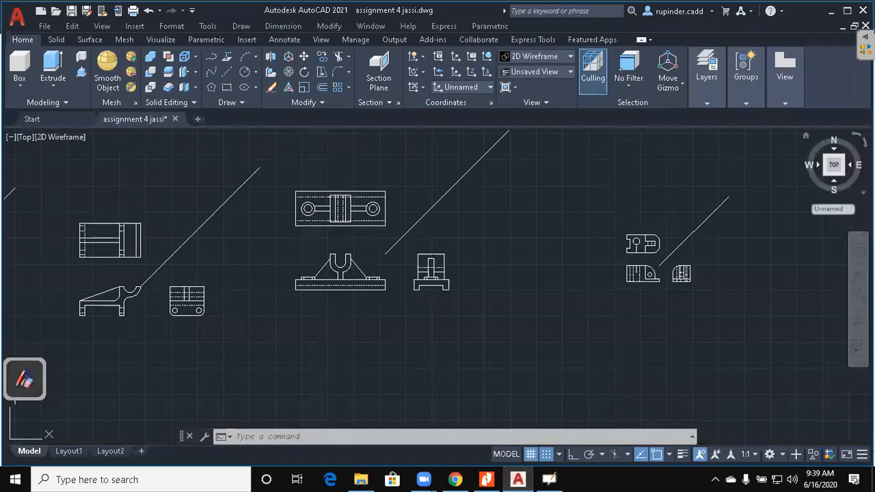
scroll(586, 294, "down", 5)
middle_click_drag(584, 311, 643, 312)
scroll(359, 287, "up", 4)
middle_click_drag(664, 145, 668, 233)
middle_click_drag(727, 224, 396, 343)
middle_click_drag(624, 276, 610, 358)
middle_click_drag(462, 343, 607, 257)
scroll(551, 257, "down", 4)
scroll(399, 230, "up", 2)
middle_click_drag(399, 231, 459, 211)
scroll(489, 198, "up", 4)
middle_click_drag(675, 252, 471, 319)
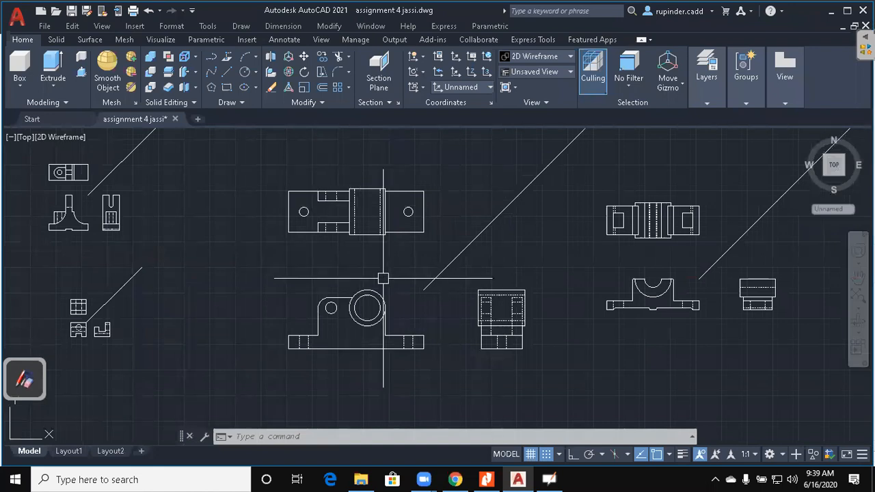
scroll(392, 279, "down", 4)
scroll(384, 313, "up", 6)
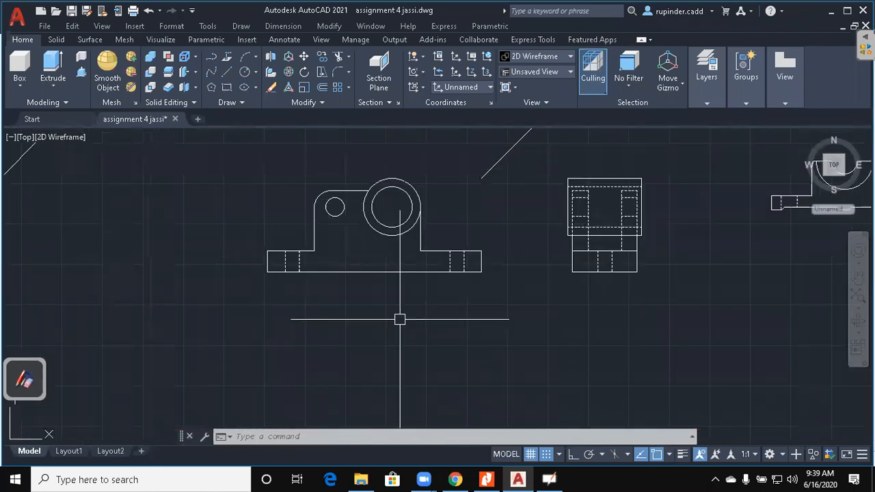
middle_click_drag(449, 275, 441, 339)
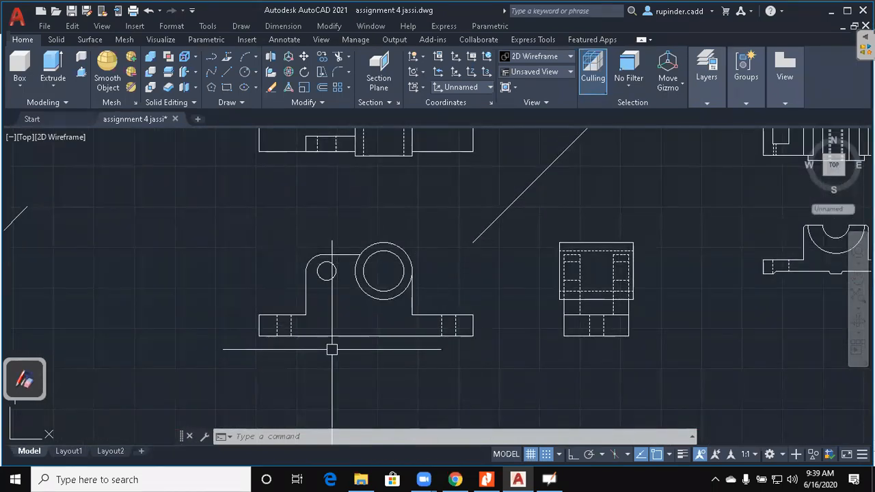
Look over the neighbouring sets of orthographic views across the whole assignment sheet
scroll(384, 302, "down", 4)
middle_click_drag(462, 302, 354, 312)
scroll(368, 294, "down", 3)
middle_click_drag(422, 307, 447, 261)
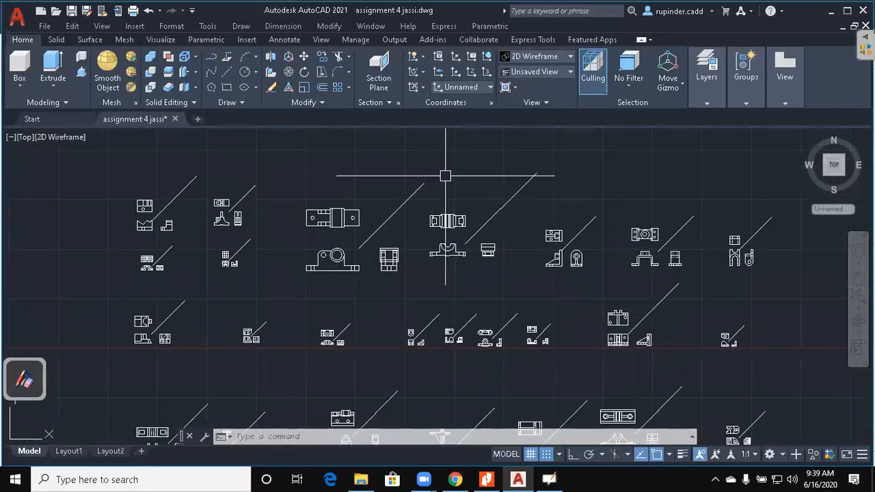
middle_click_drag(591, 230, 457, 232)
middle_click_drag(511, 233, 492, 232)
middle_click(492, 232)
middle_click(492, 232)
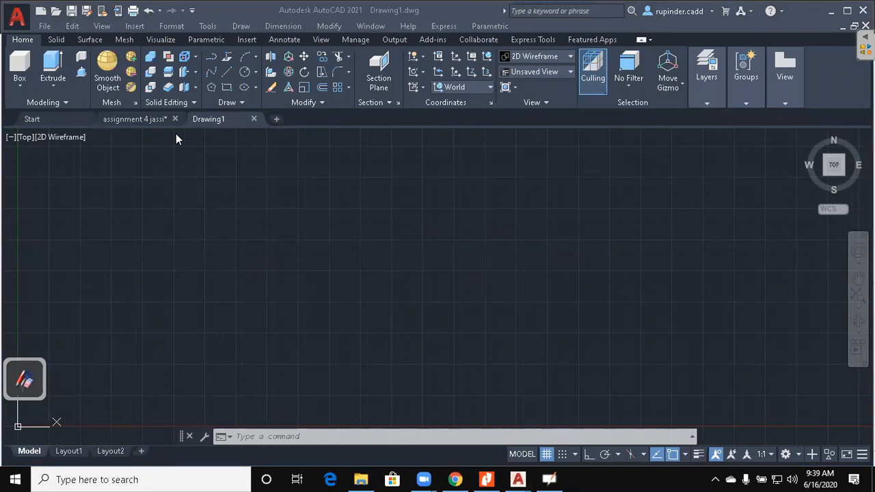
Choose the 3D Modeling workspace for the empty Drawing1 and set its view to SW Isometric
left_click(787, 455)
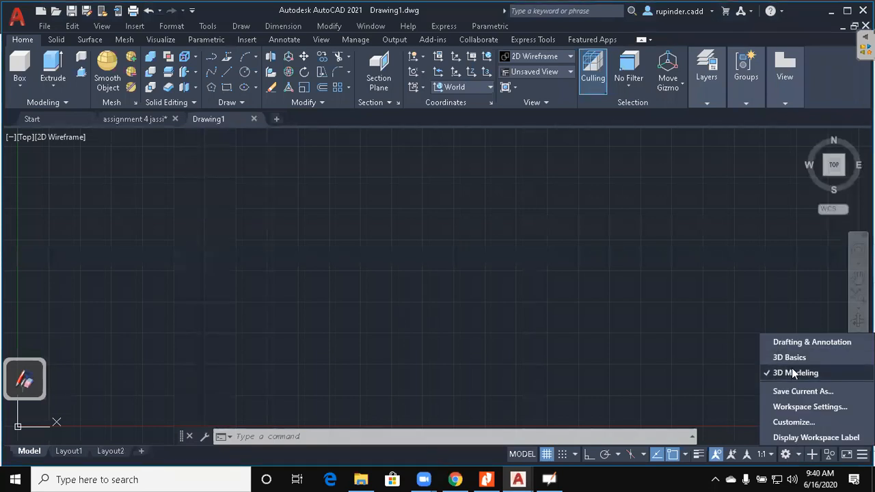
left_click(793, 373)
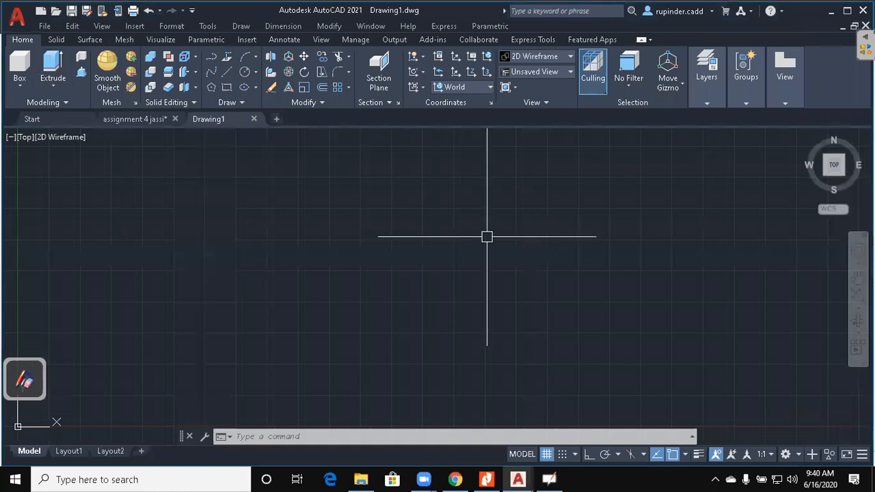
left_click(551, 71)
left_click(527, 162)
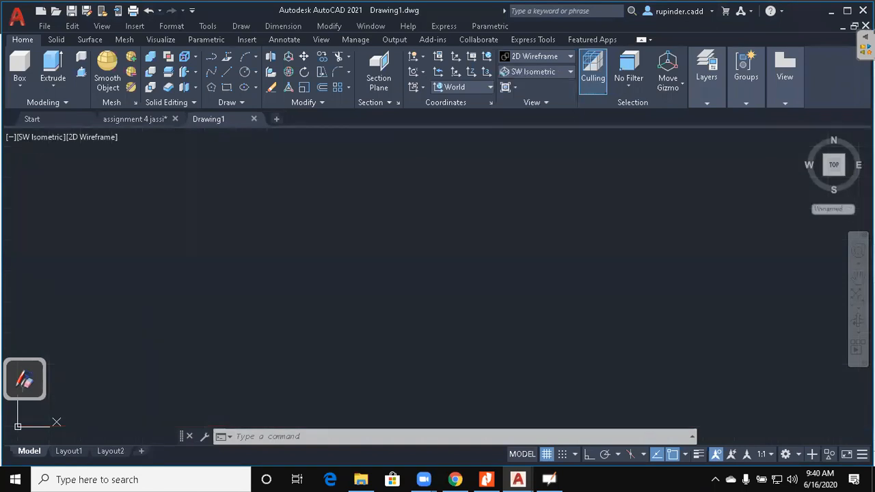
middle_click_drag(521, 332, 407, 312)
middle_click_drag(350, 309, 368, 319)
middle_click_drag(549, 261, 514, 291)
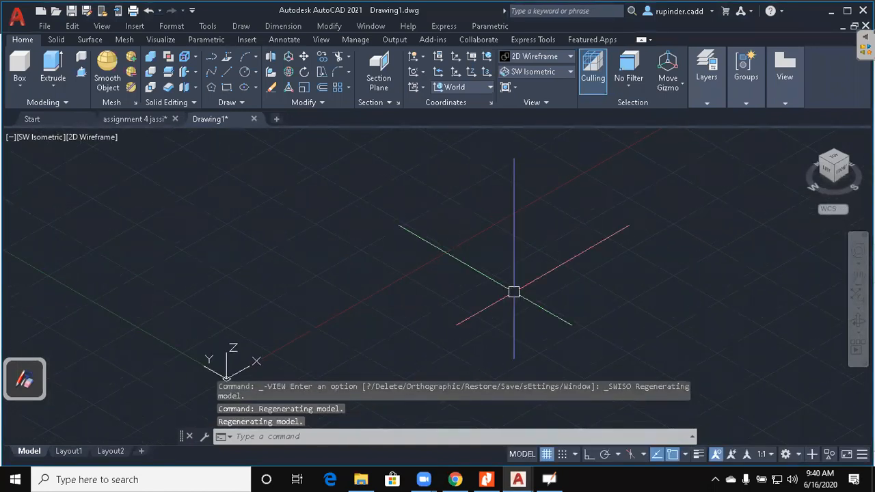
Turn off the grid in the drawing area
key("F7")
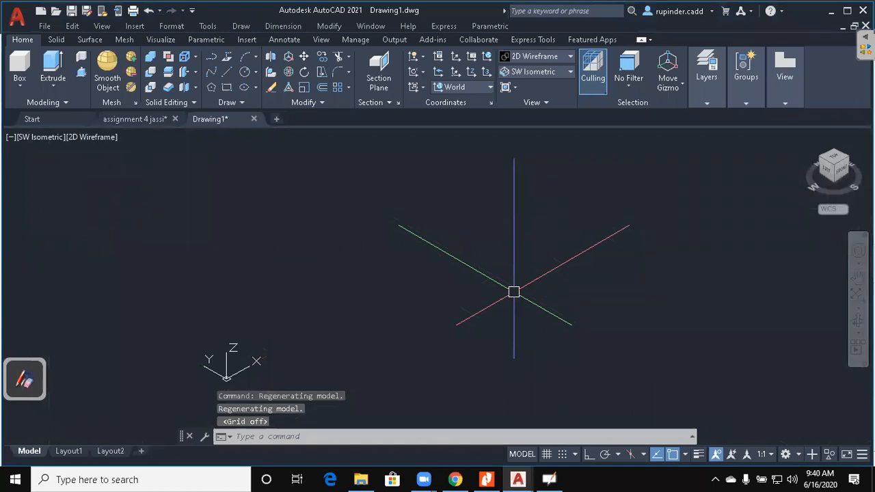
key("F7")
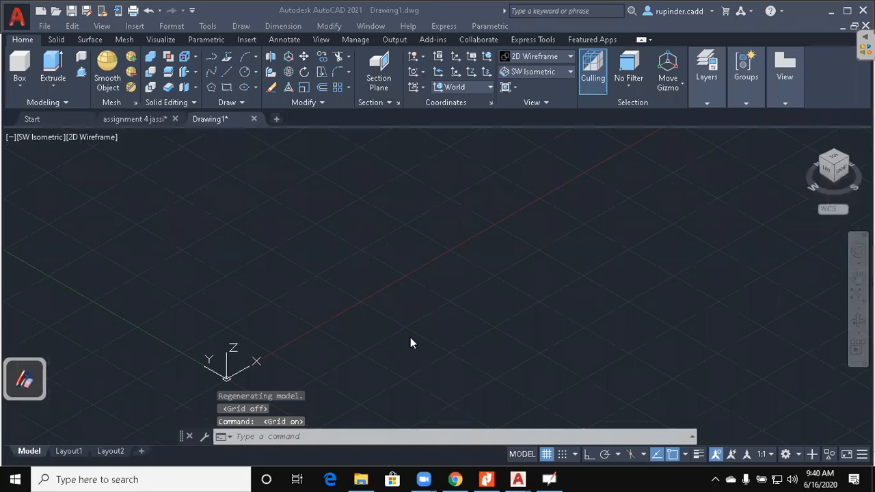
key("F7")
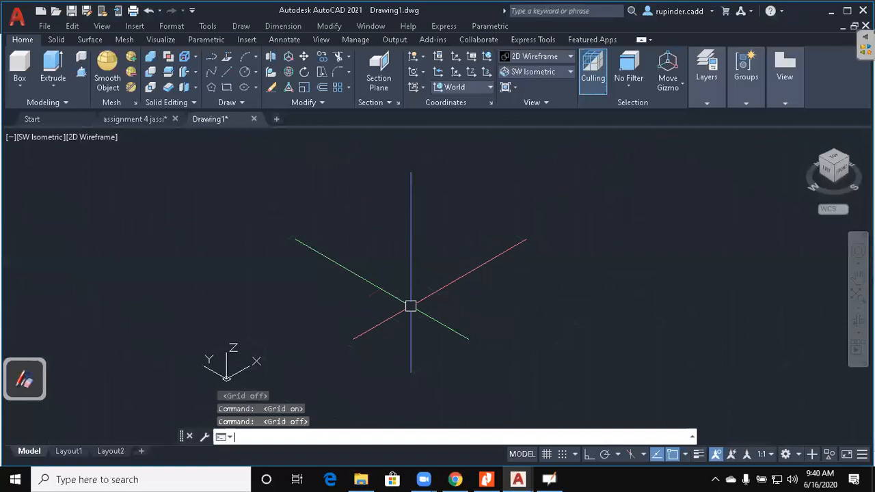
middle_click_drag(510, 315, 462, 317)
Draw a freehand rectangle on the XY plane in the isometric view
key("Escape")
key("Escape")
type("rec")
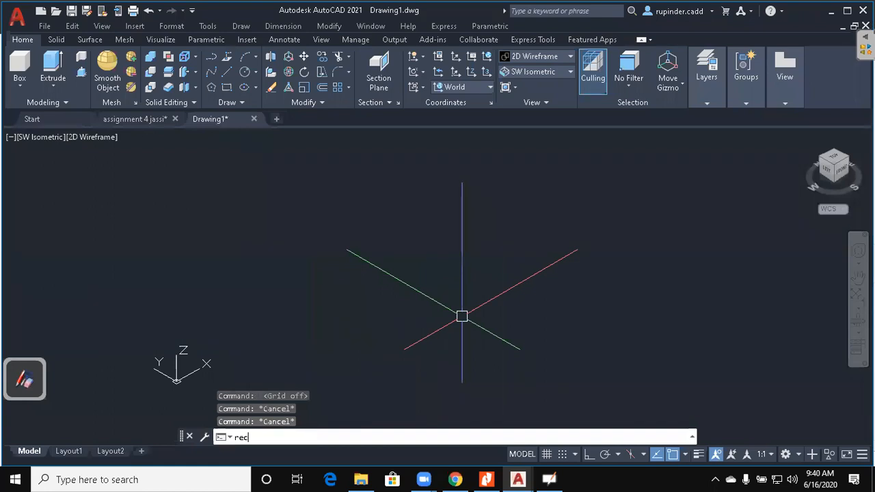
key("Return")
left_click(395, 336)
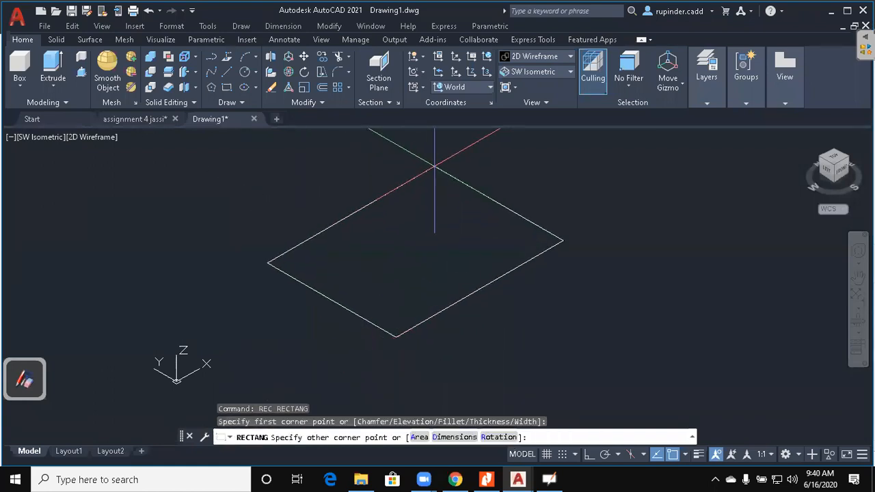
left_click(455, 170)
middle_click_drag(487, 242, 523, 223)
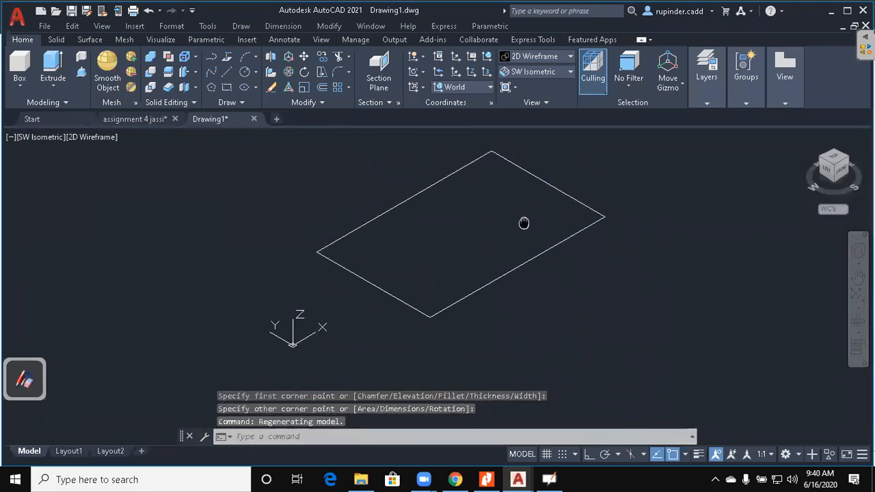
key("Escape")
key("Escape")
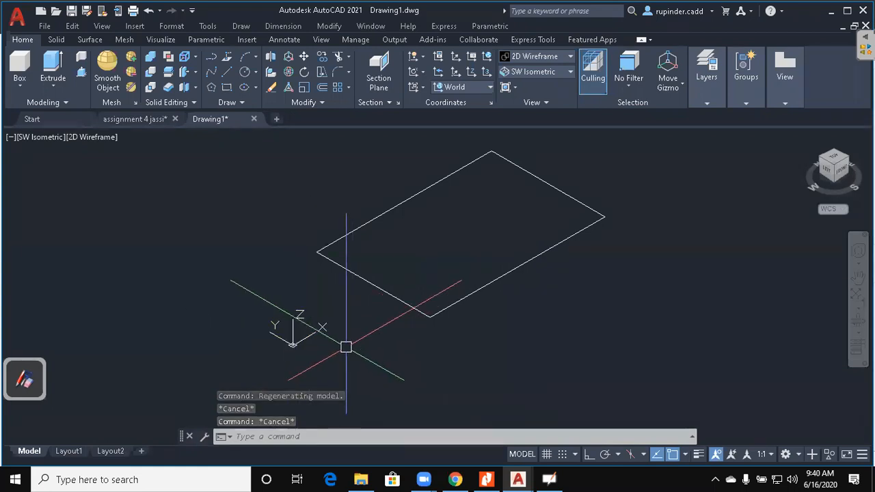
Extrude the rectangle upward along Z into a solid box, picking the height freehand
key("F1")
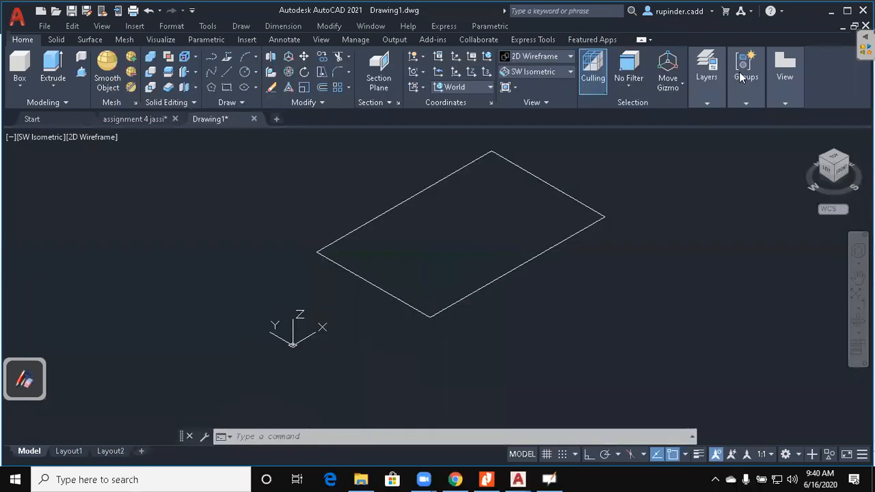
left_click(745, 68)
type("ext")
key("Return")
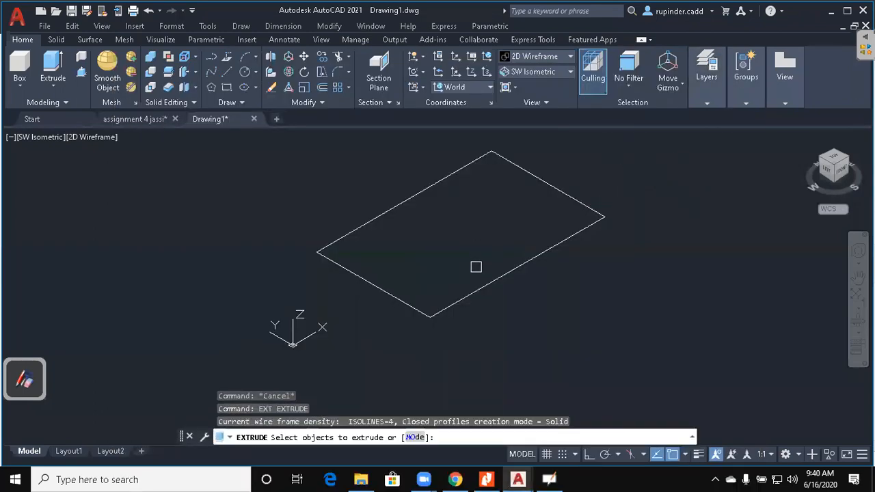
left_click(473, 291)
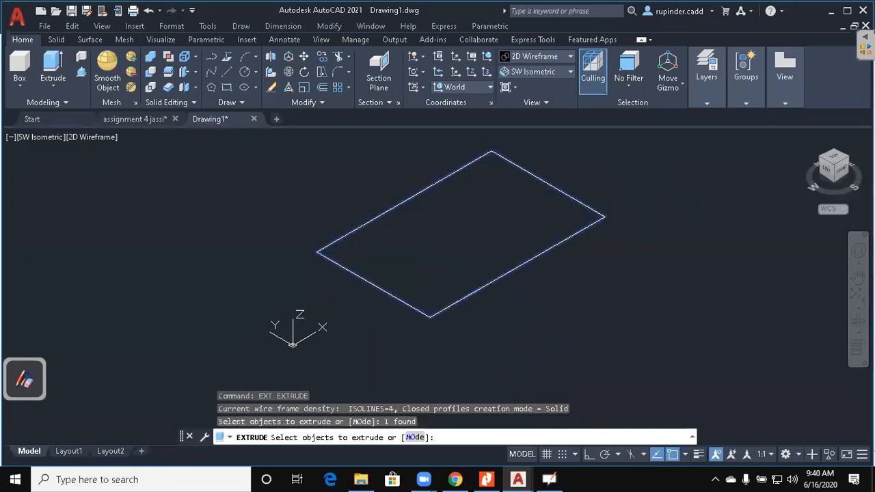
key("Return")
scroll(483, 222, "down", 2)
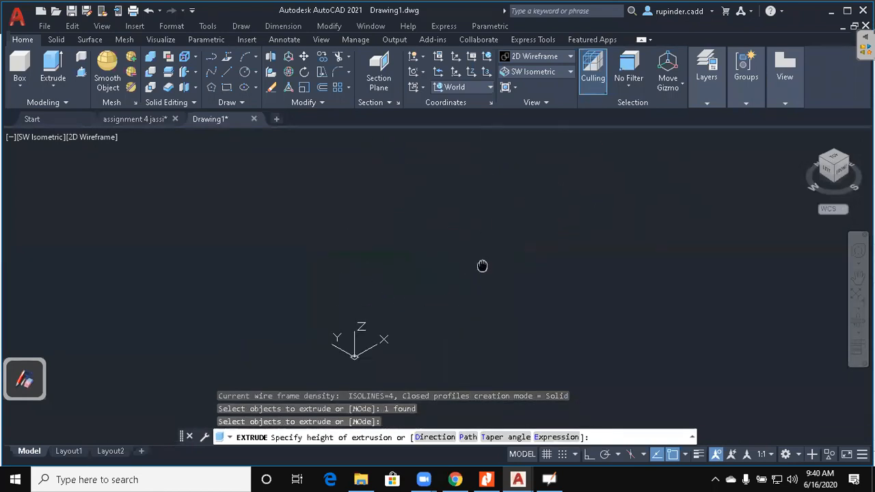
left_click(483, 215)
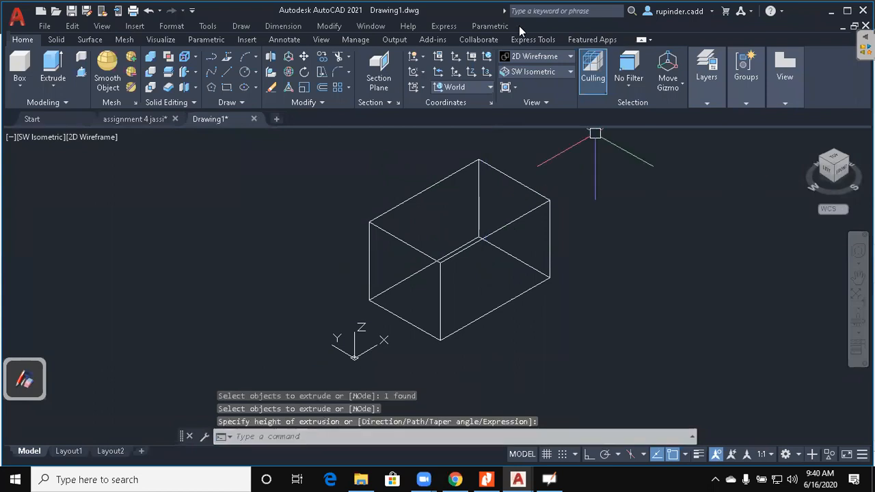
Set the visual style to Conceptual so the box is shown shaded
left_click(556, 57)
left_click(638, 228)
left_click(637, 227)
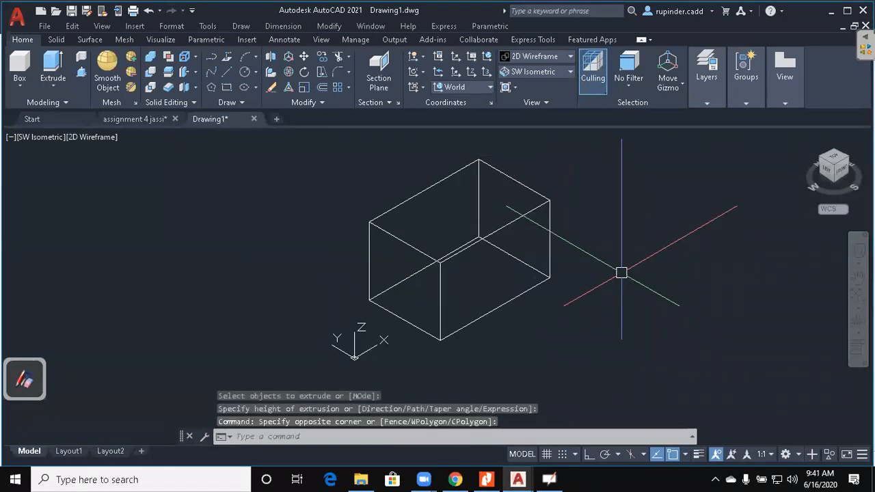
type("vs")
key("Return")
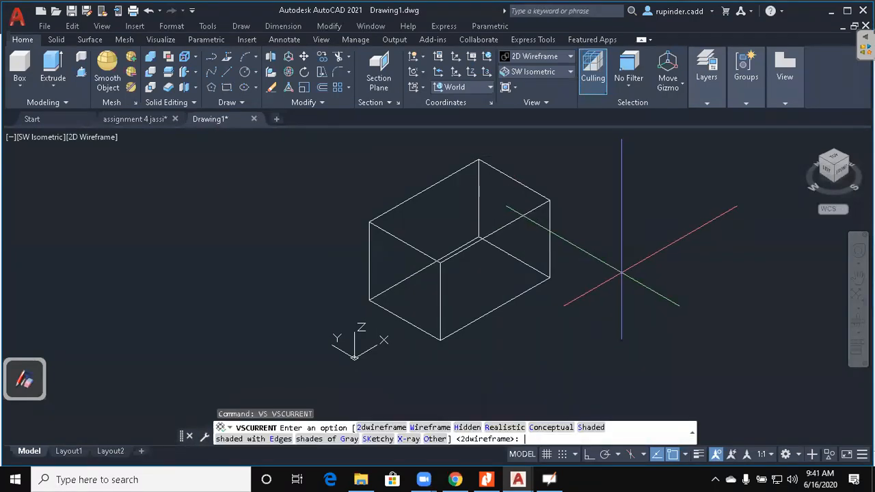
type("c")
key("Return")
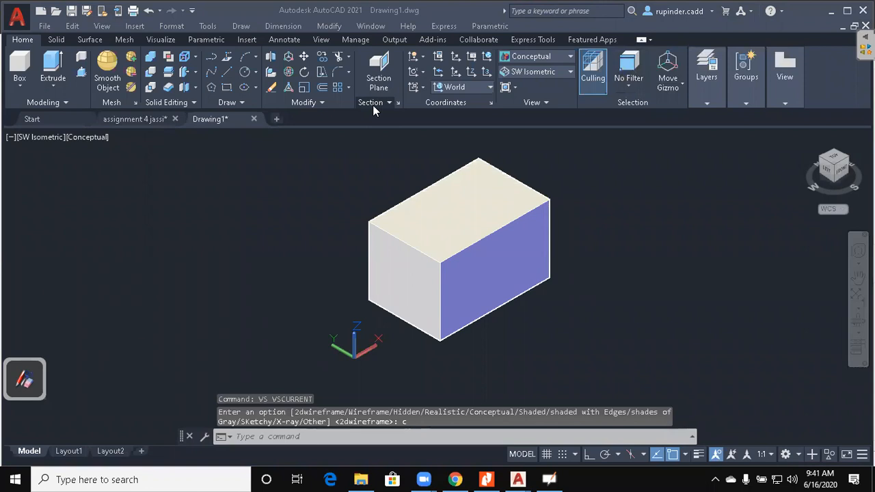
left_click(629, 238)
key("Escape")
key("Escape")
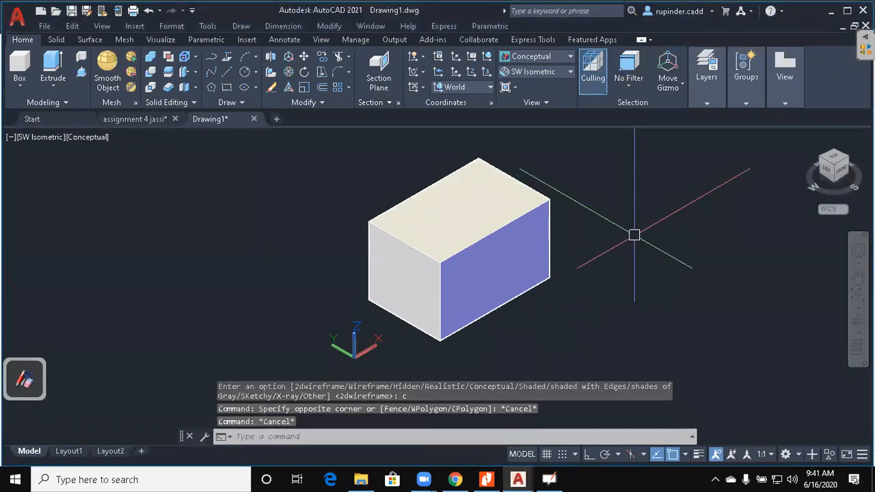
scroll(487, 304, "up", 2)
middle_click_drag(556, 305, 561, 296)
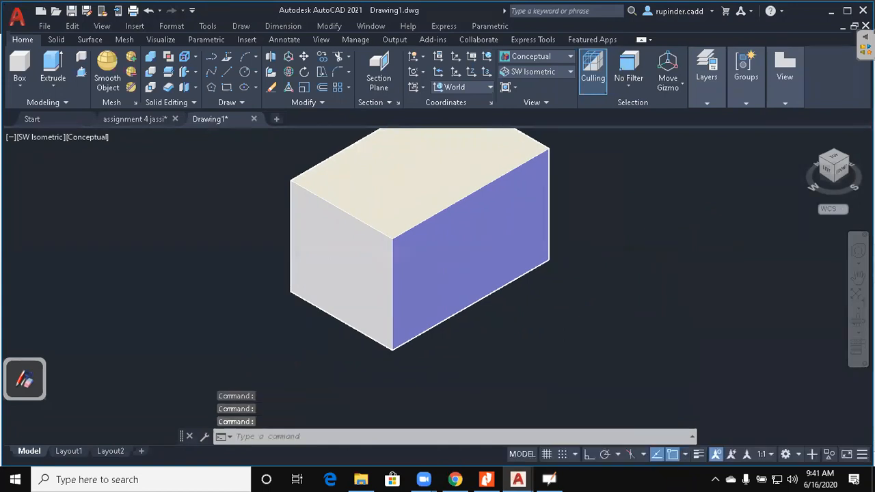
middle_click(561, 297)
middle_click(561, 296)
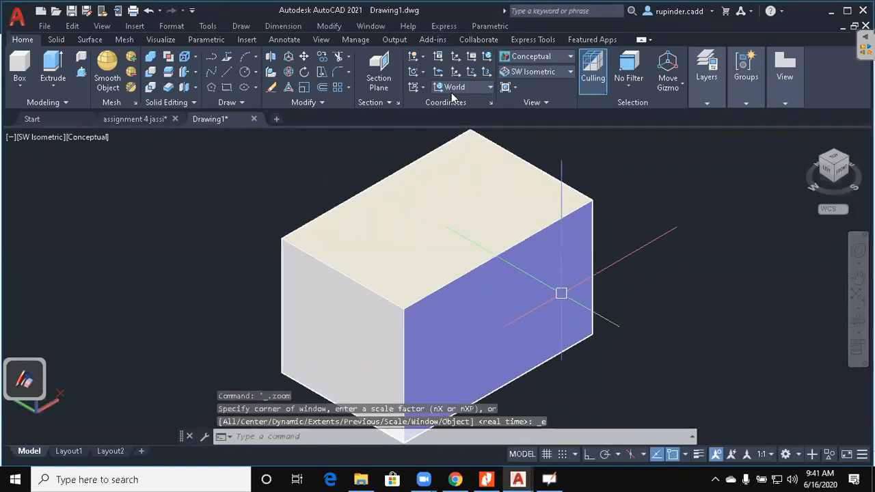
left_click(490, 87)
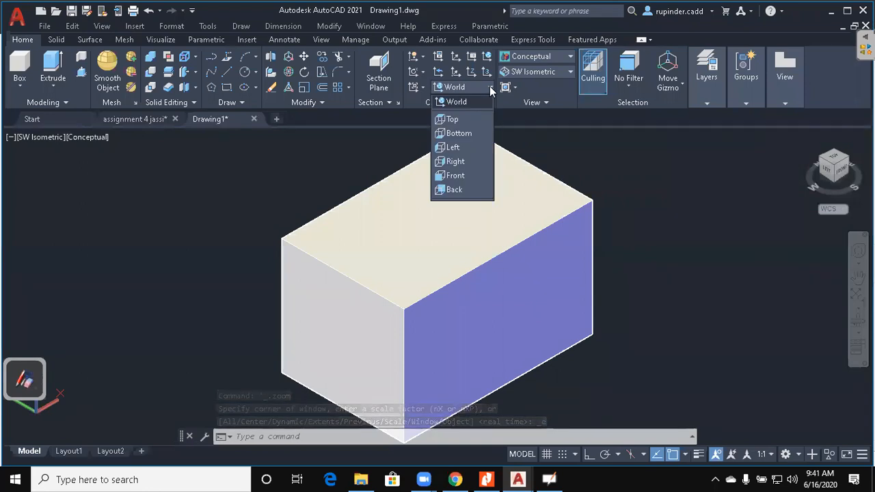
left_click(490, 87)
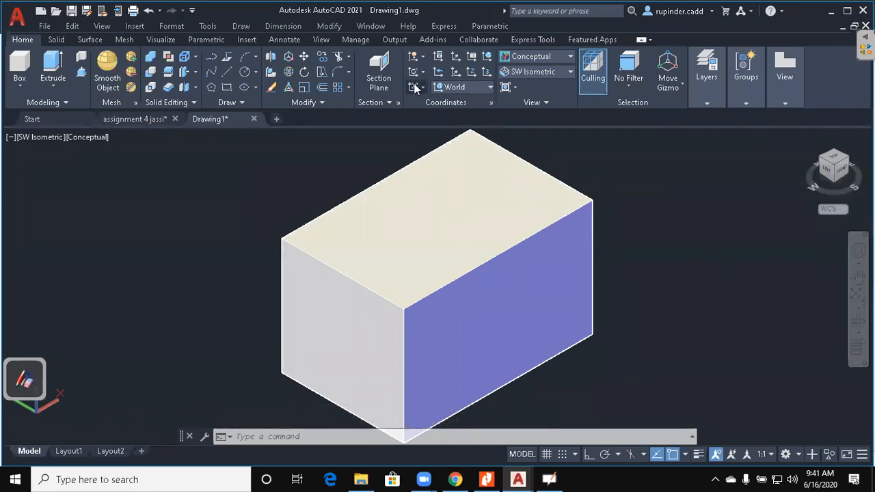
left_click(423, 88)
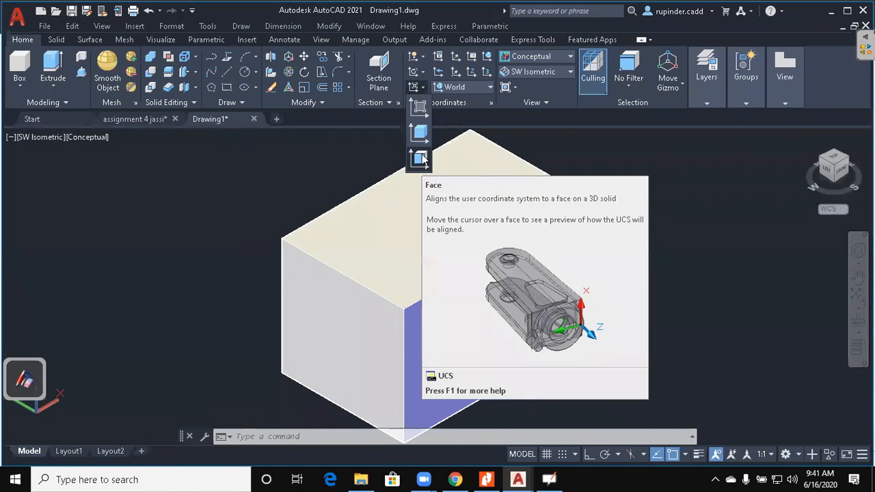
left_click(677, 179)
key("Escape")
key("Escape")
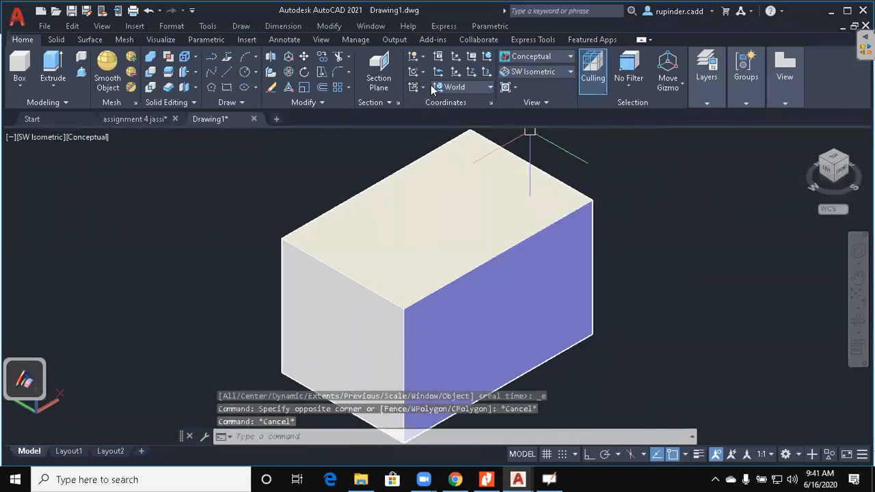
Align the UCS to the box's front vertical face with the UCS Face option
left_click(422, 87)
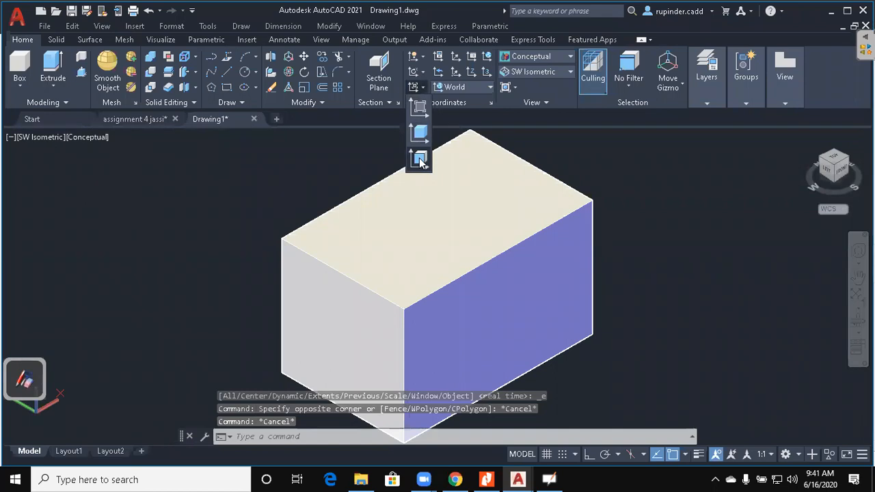
left_click(420, 159)
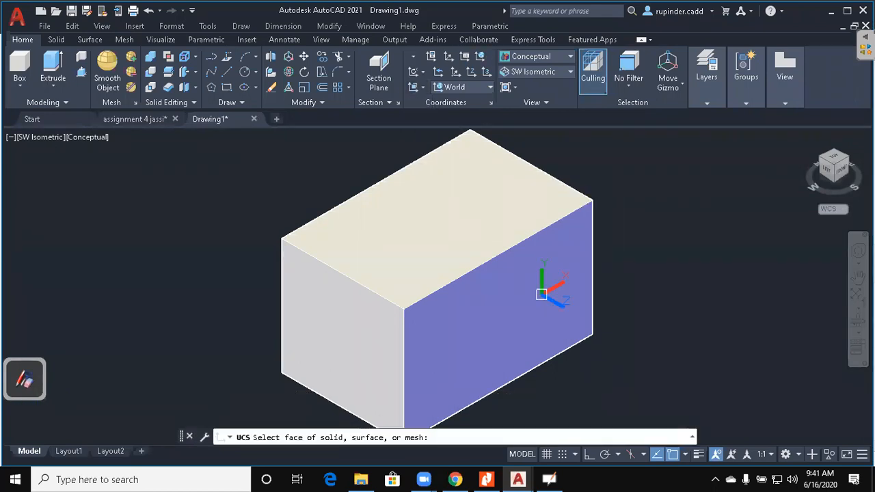
middle_click_drag(541, 294, 537, 251)
left_click(536, 253)
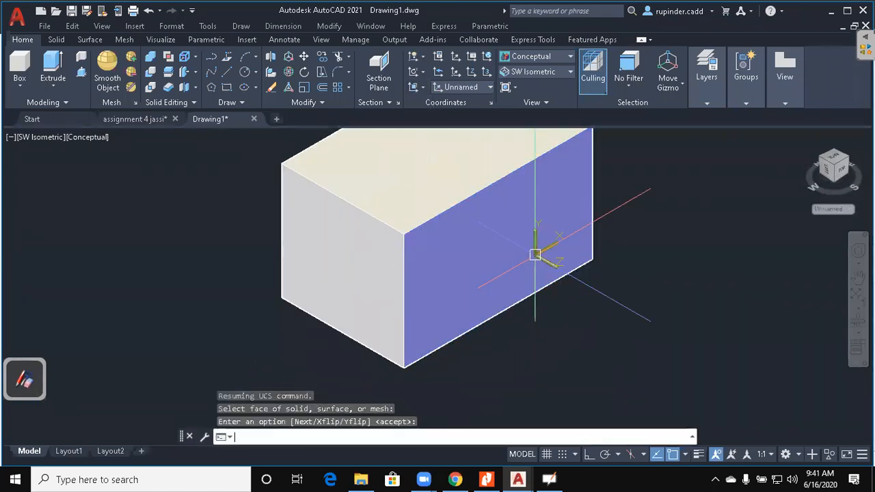
Switch to Notepad, write "UCS" as the first line of a new note, and return to AutoCAD
middle_click_drag(697, 246, 677, 274)
key("Return")
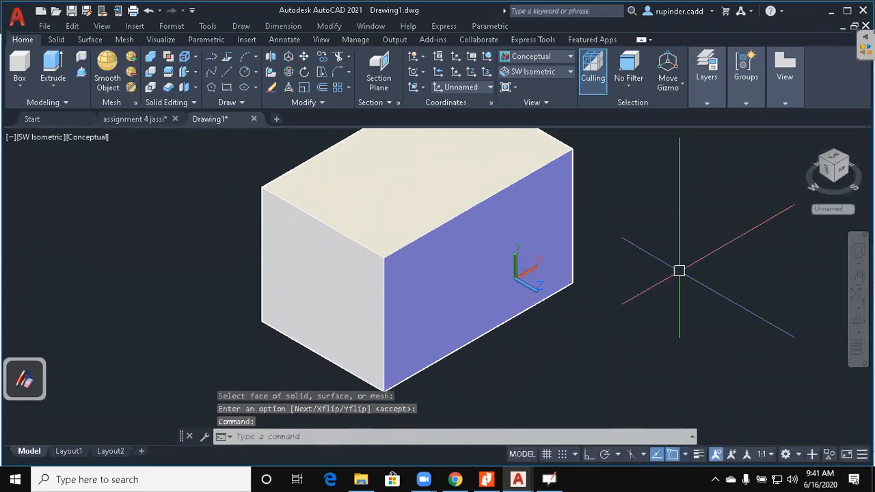
type("u")
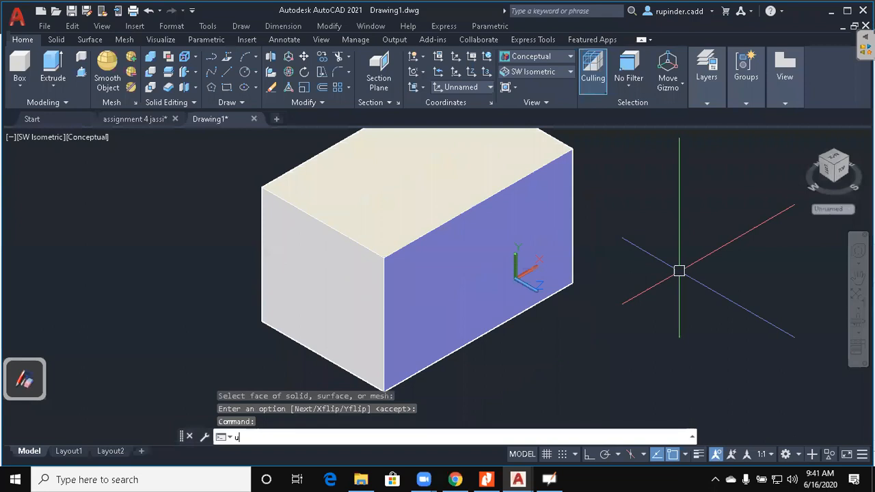
type("cs")
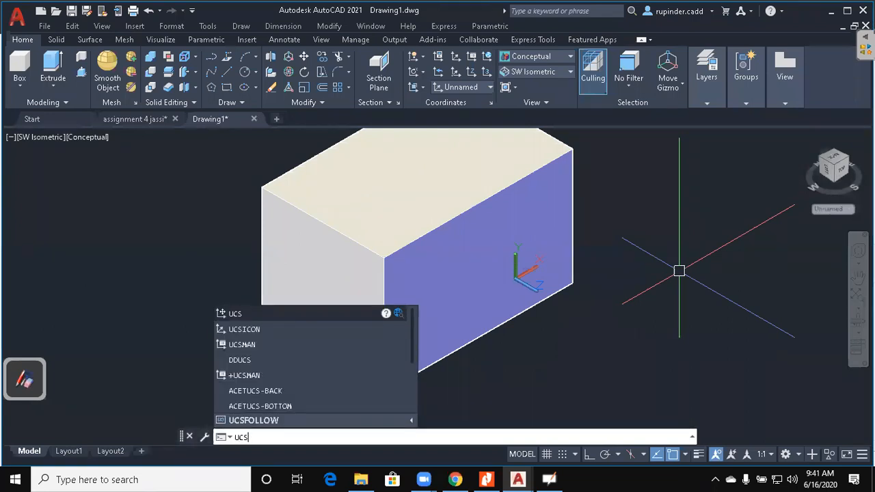
key("super")
type("noted")
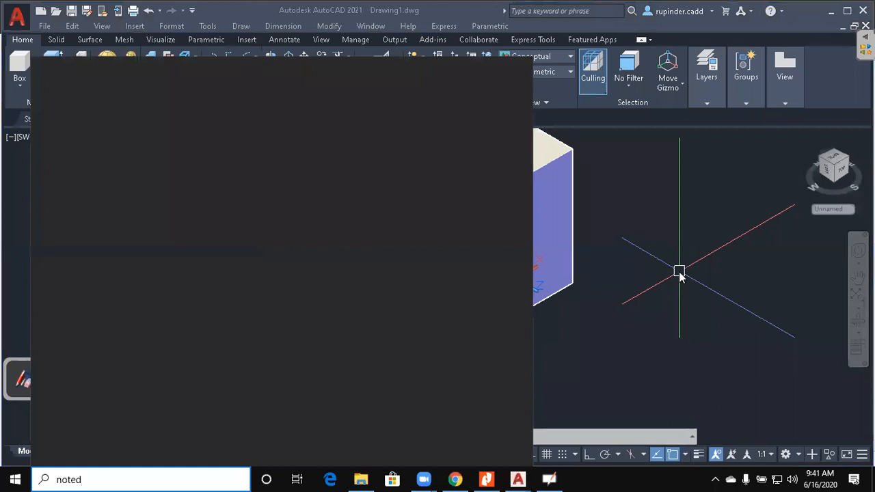
key("Return")
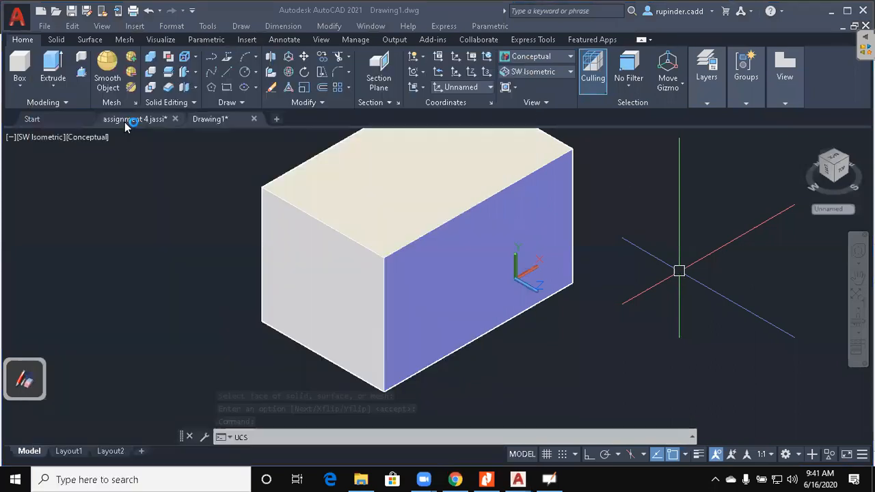
type("UCS")
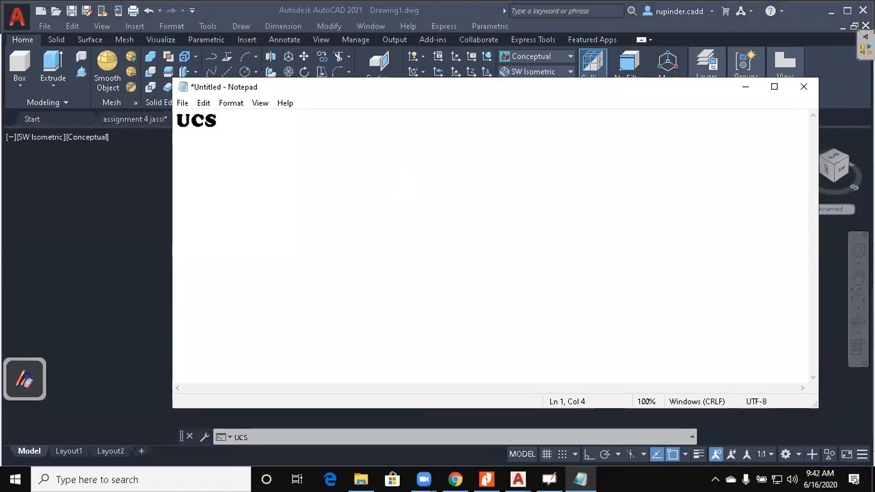
left_click(744, 88)
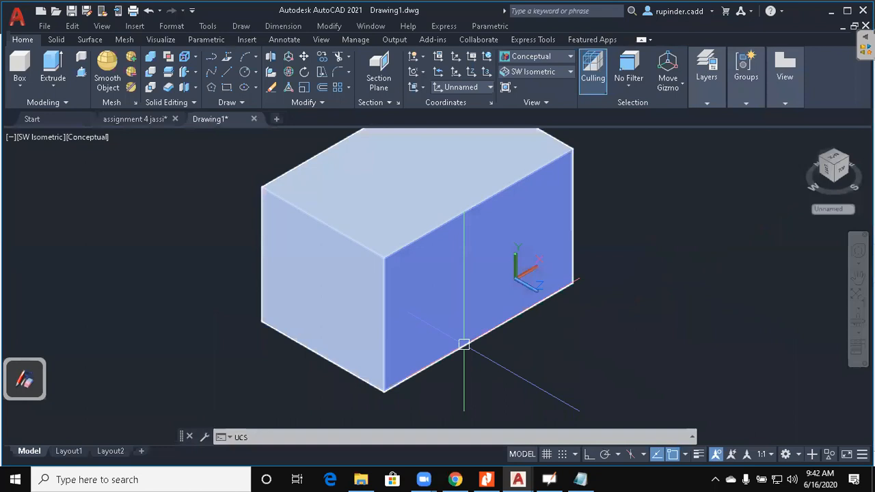
type("ucs")
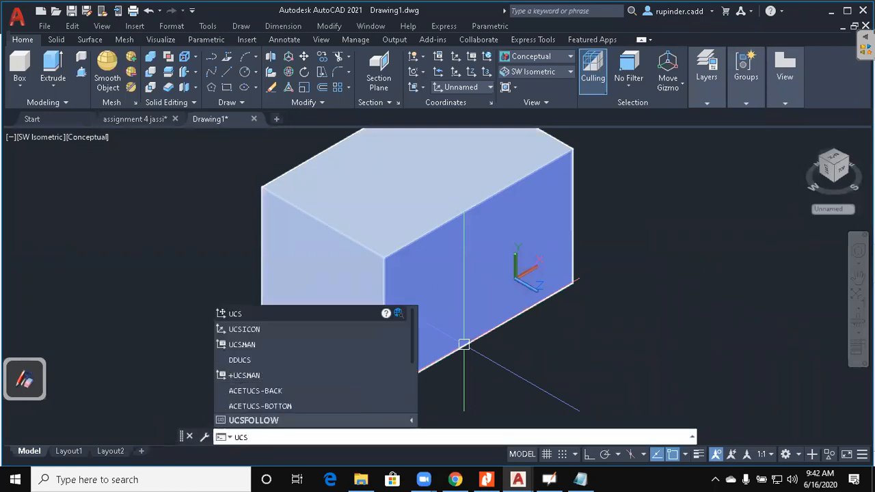
key("Return")
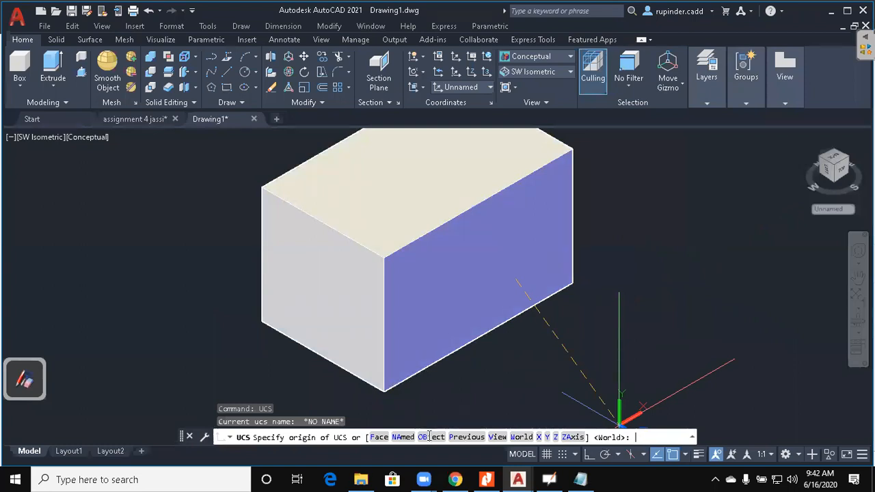
key("Escape")
key("Escape")
key("Escape")
key("Escape")
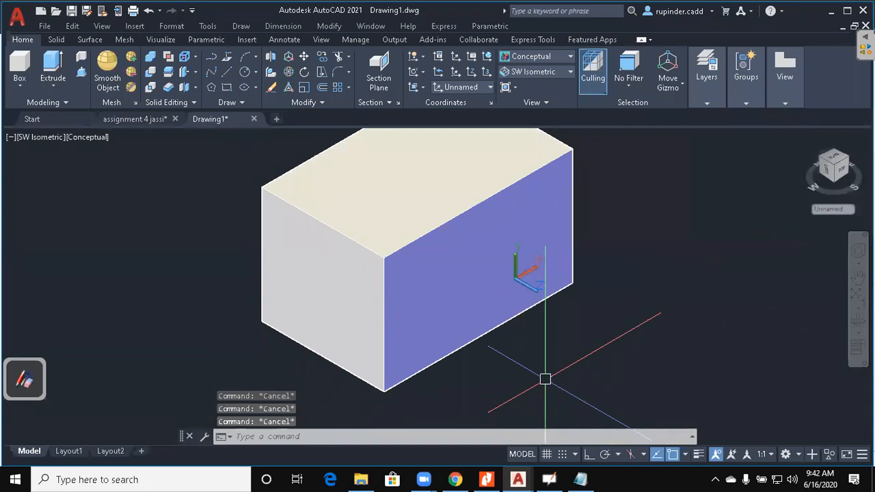
Start the UCS command and point out its options with the on-screen annotation pointer
type("ucs")
key("Return")
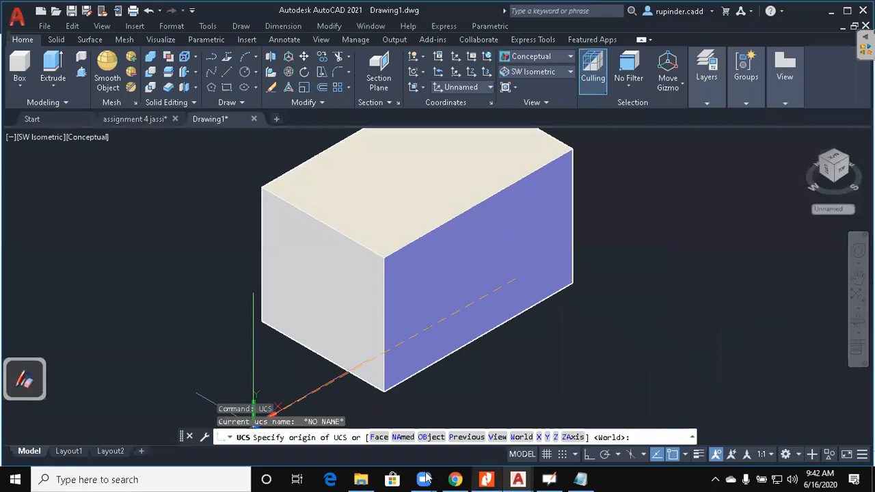
left_click(25, 378)
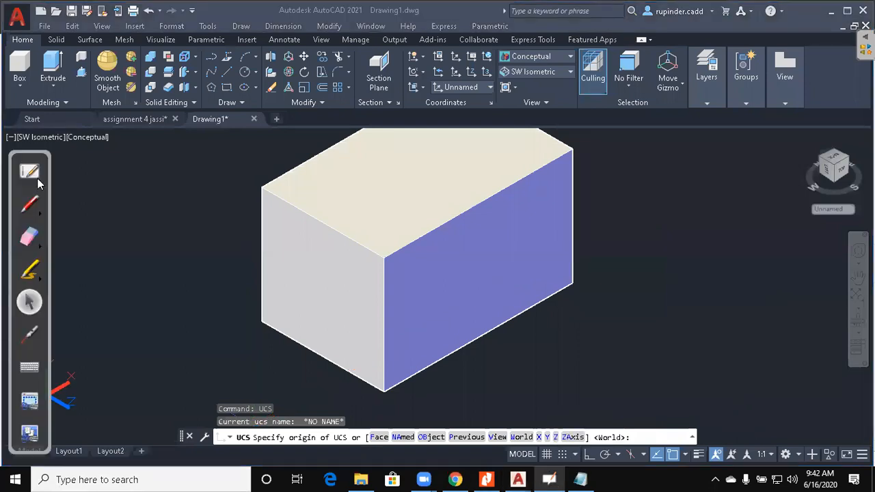
left_click(29, 335)
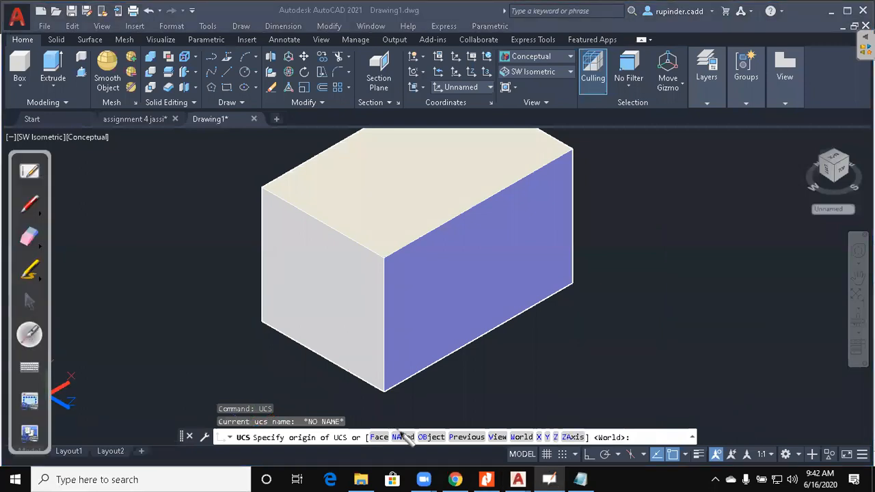
left_click(395, 435)
left_click(441, 436)
left_click(542, 437)
left_click(32, 306)
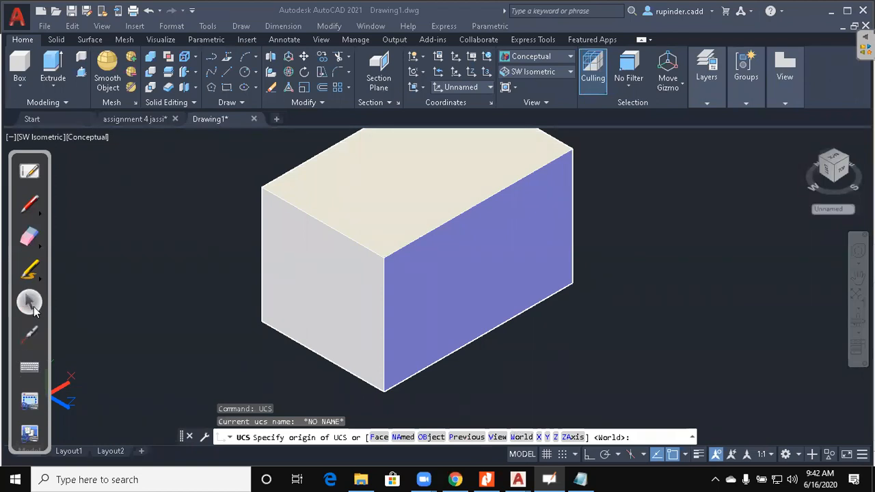
Switch to Notepad, extend the first line to "UCS Enter" and add "F enter" below it
left_click(578, 479)
type("Enter")
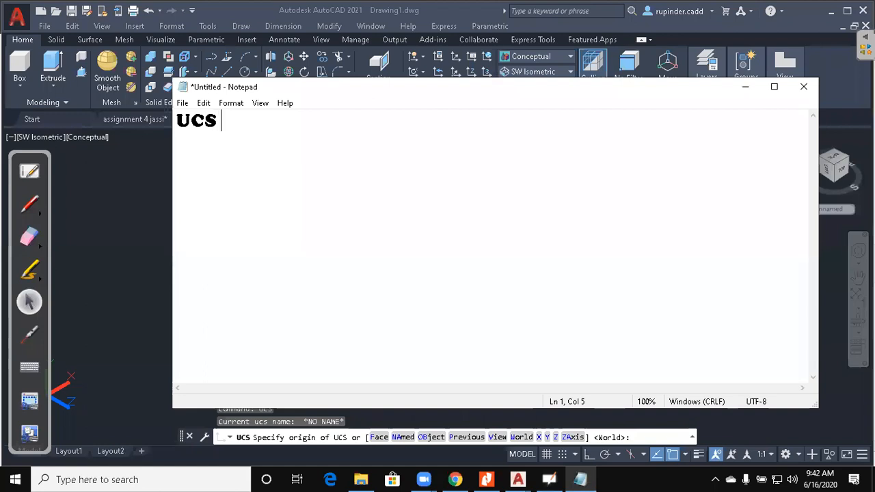
key("Return")
type("D")
key("BackSpace")
type("F enter")
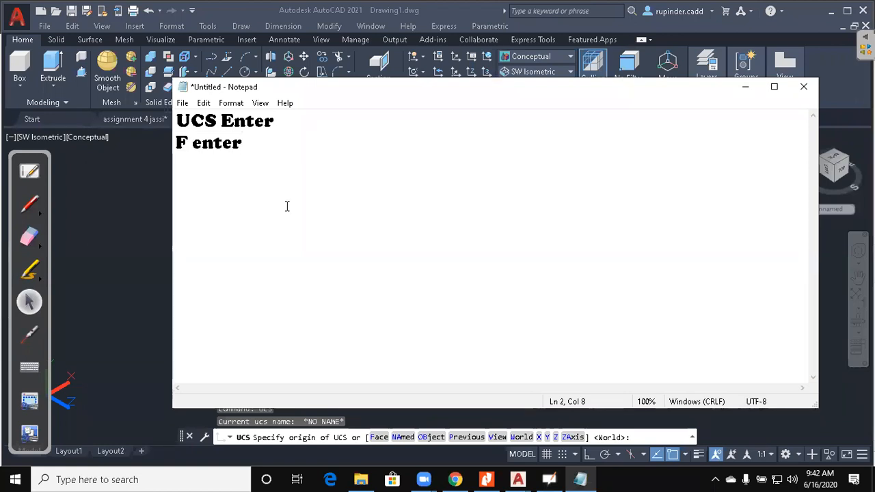
key("alt+Tab")
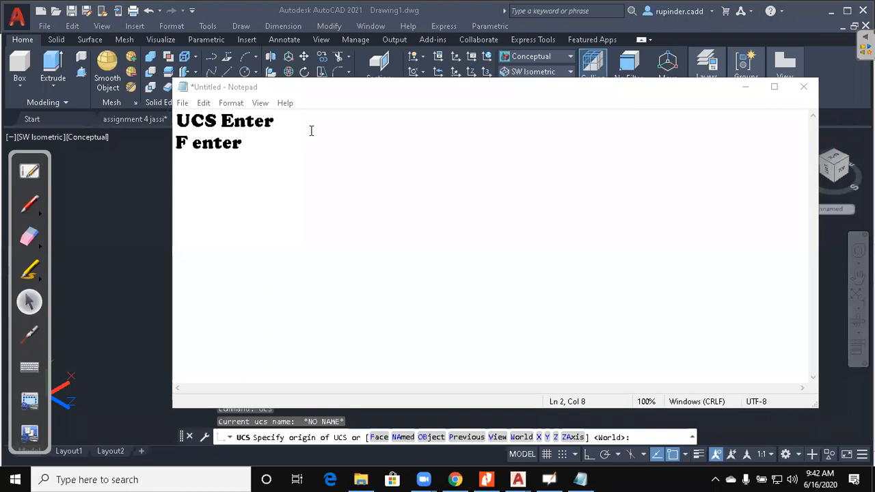
Add the line "Select Face" to the note and return to AutoCAD
left_click(280, 161)
key("Return")
type("Se")
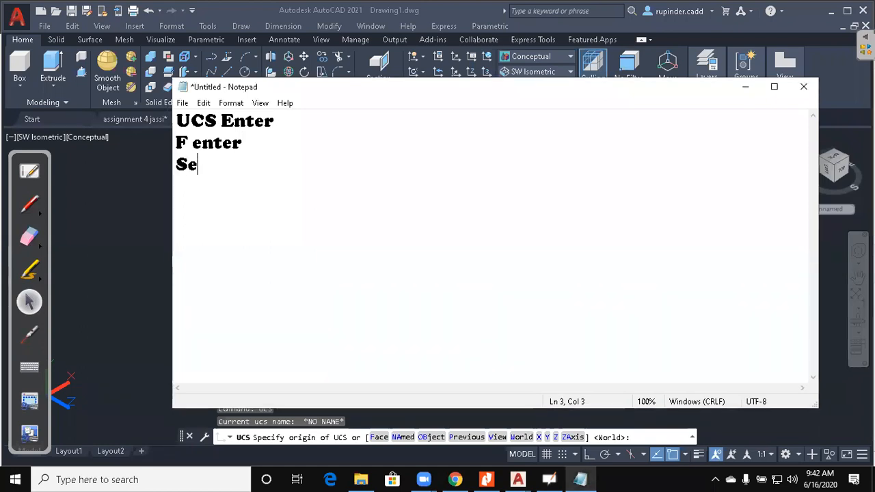
type("lec")
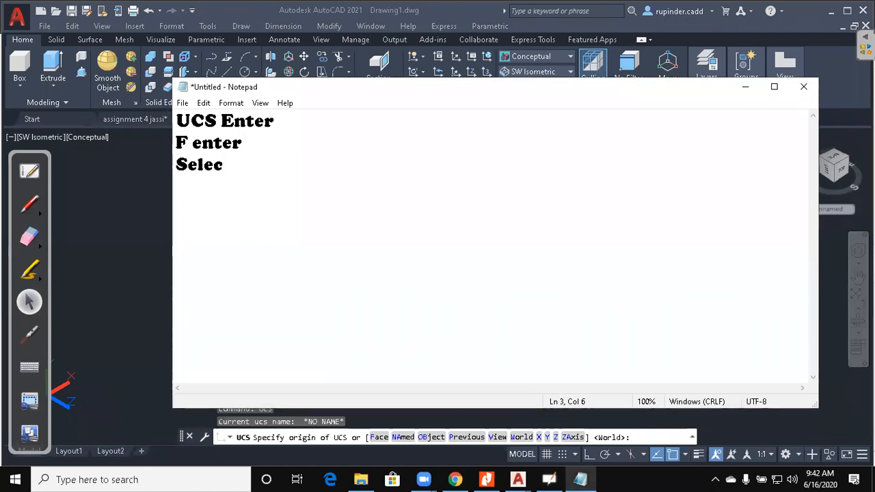
type(" t Face")
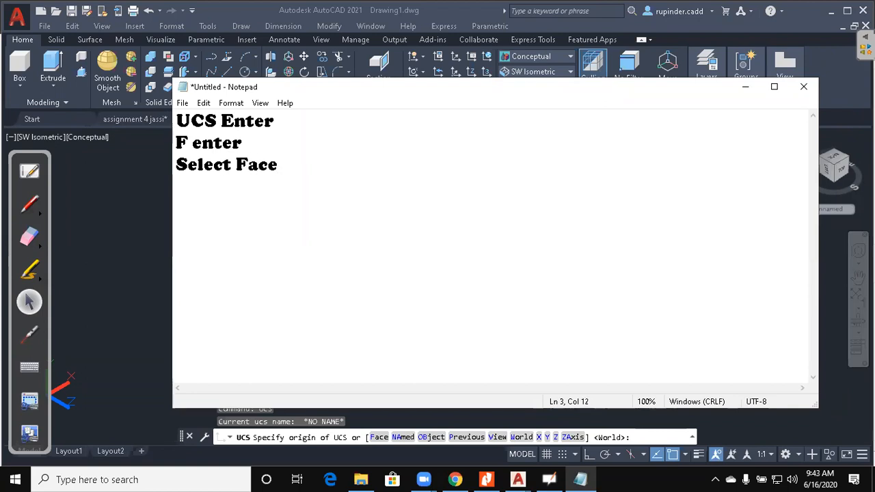
left_click(744, 86)
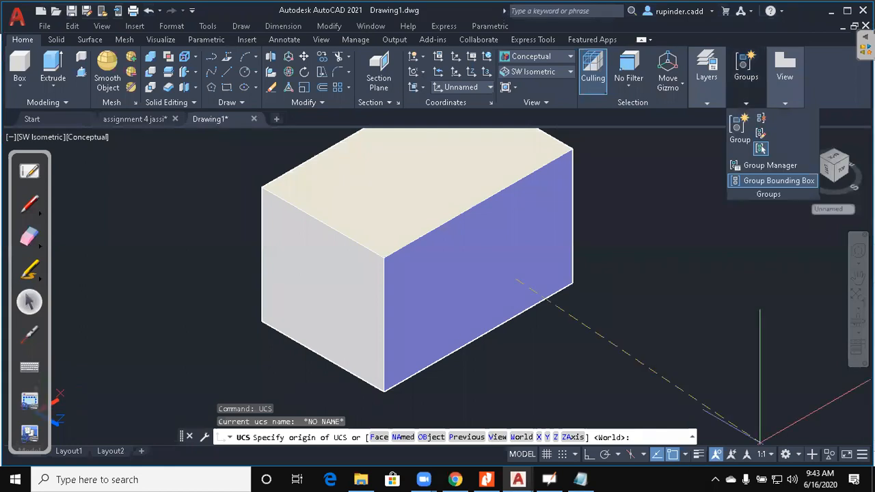
Try to align the UCS to the box's left end face with the Face option
type("f")
key("Return")
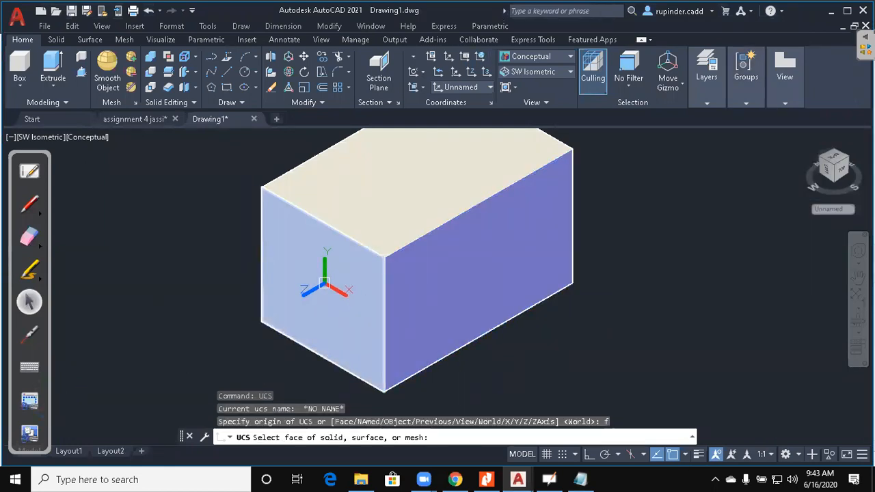
left_click(325, 282)
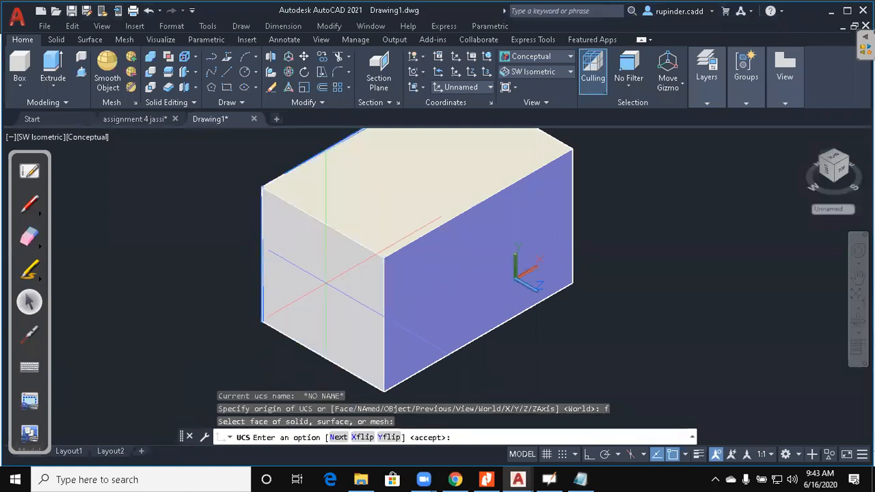
key("Return")
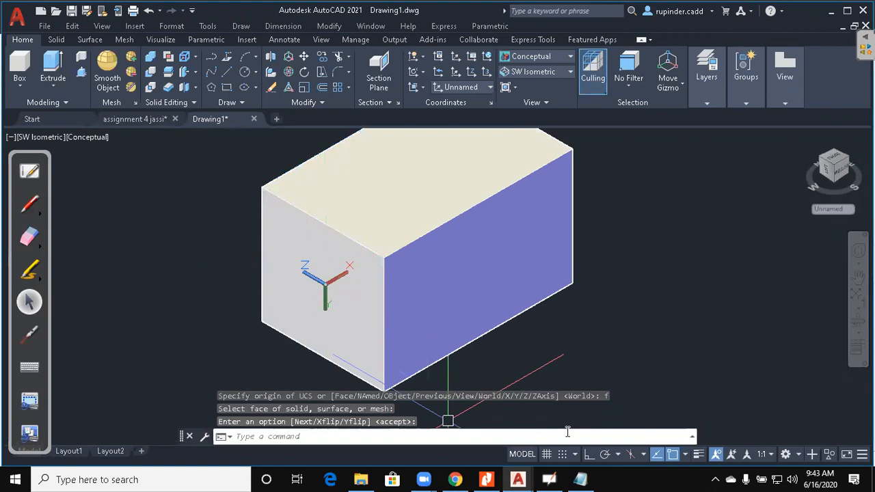
Run UCS again with the Face option and align it to the left end face, picking near its lower edge
key("Escape")
key("Escape")
key("Escape")
type("ucs")
key("Return")
type("f")
key("Return")
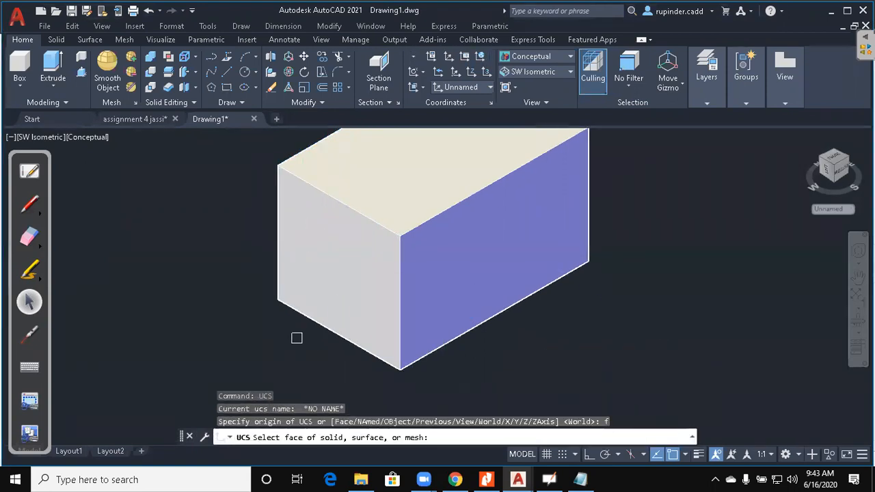
left_click(342, 311)
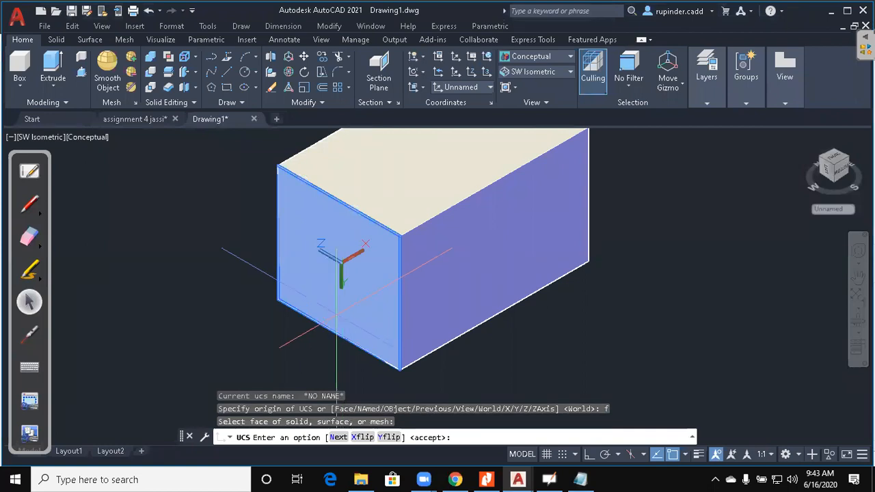
key("Return")
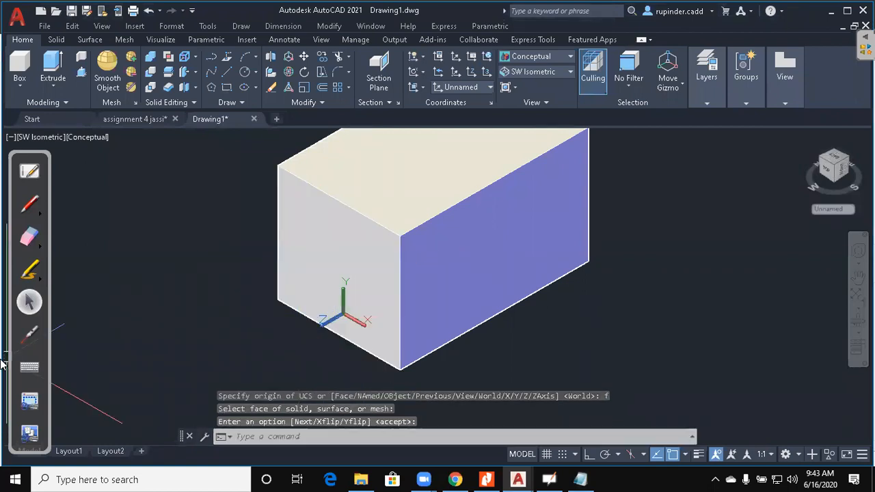
Switch to Notepad, add the line "Enter" after "Select Face", and return to AutoCAD
left_click(574, 478)
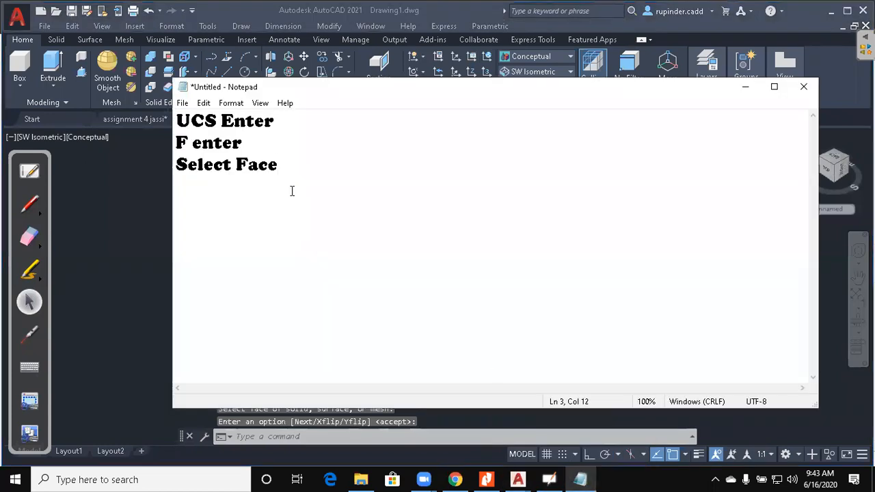
key("Return")
type("Enter")
key("Return")
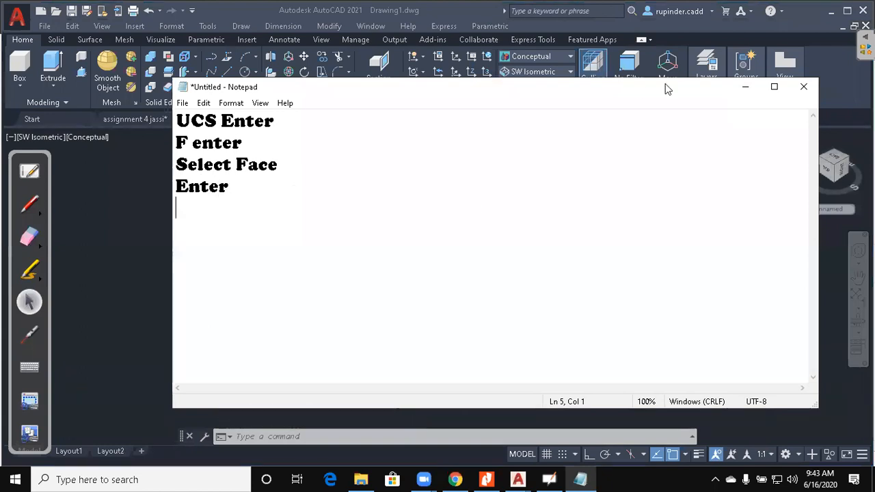
left_click(751, 88)
Align the UCS to the box's top face with the UCS Face option
middle_click_drag(648, 200, 522, 312)
middle_click_drag(372, 262, 414, 230)
key("Escape")
key("Escape")
key("Escape")
type("ucs")
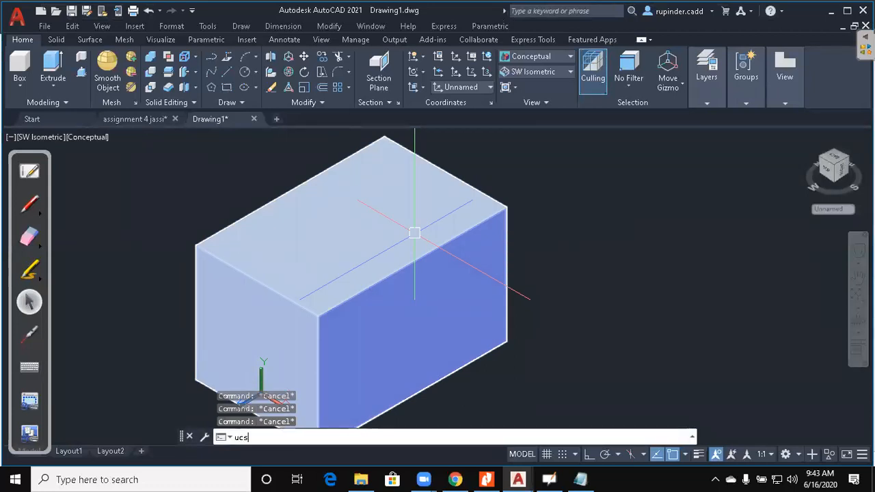
key("Return")
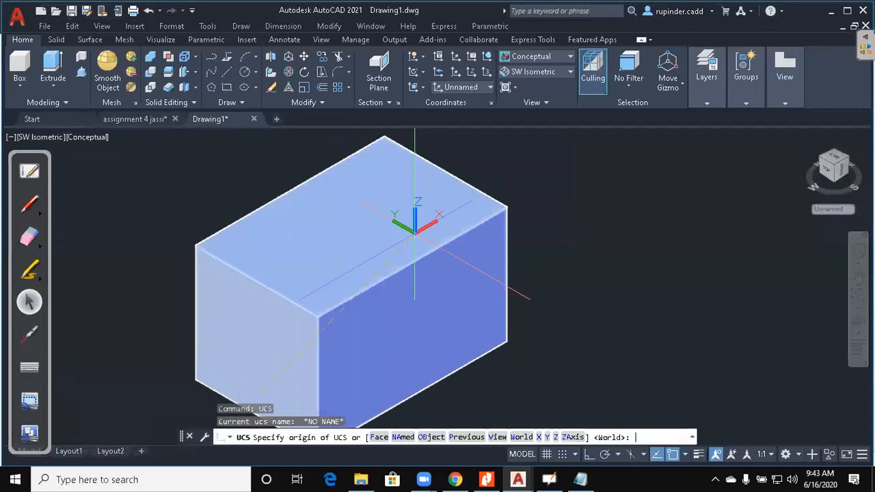
type("f")
key("Return")
left_click(359, 229)
key("Return")
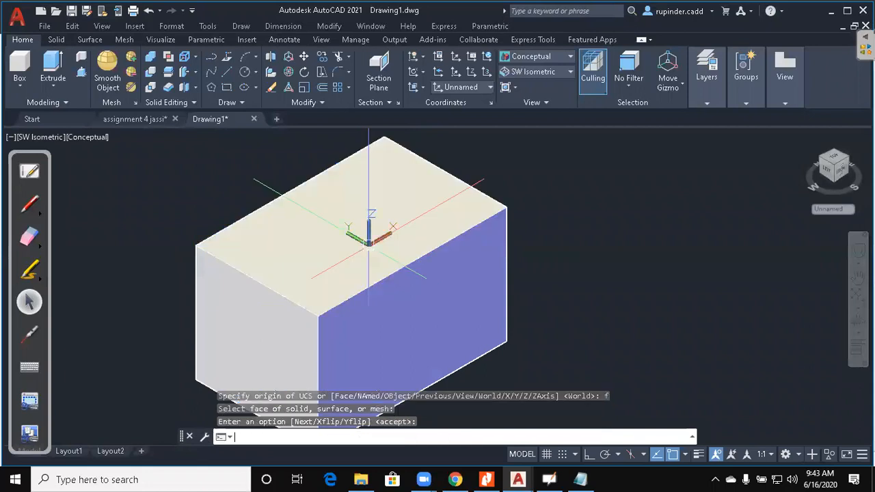
Try the Circle command over the box's faces with Dynamic UCS turned on, and turn Dynamic UCS back off
scroll(674, 235, "down", 2)
middle_click_drag(674, 234, 667, 238)
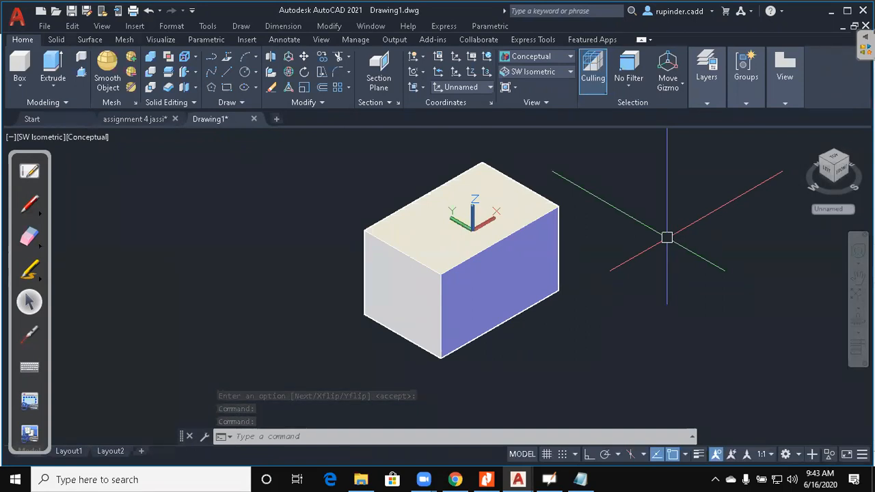
key("F6")
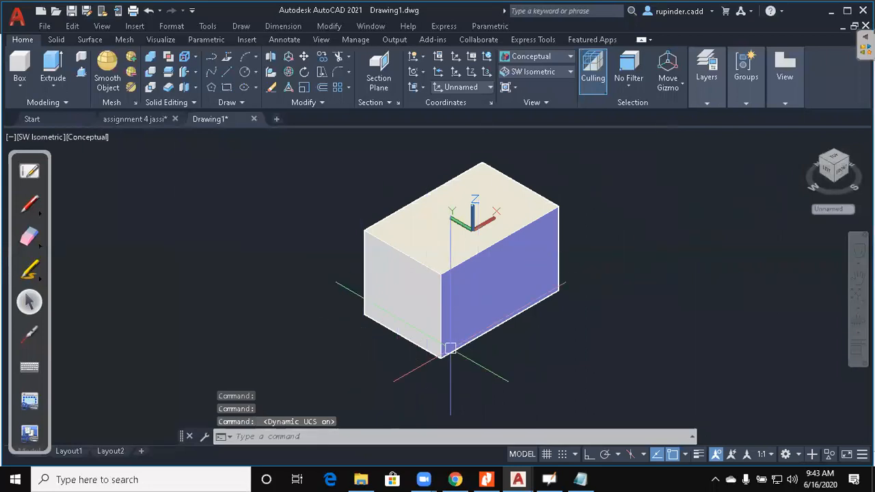
type("c CIRCLE")
key("Return")
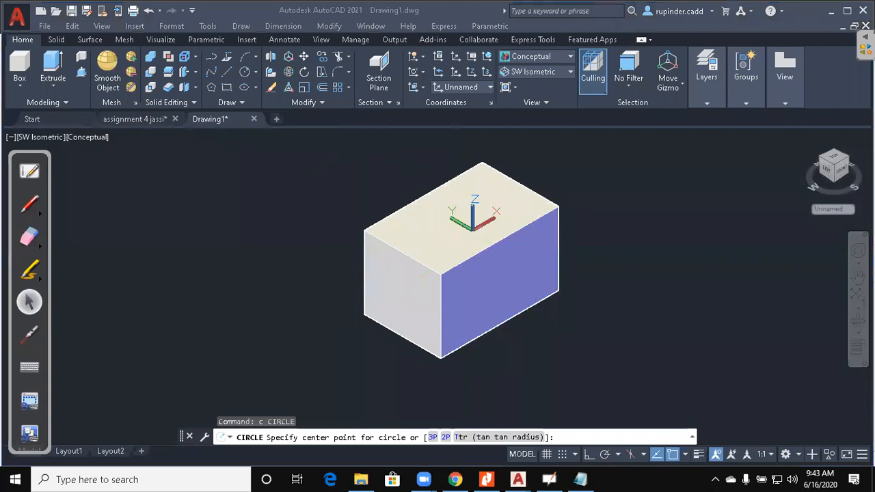
left_click(321, 205)
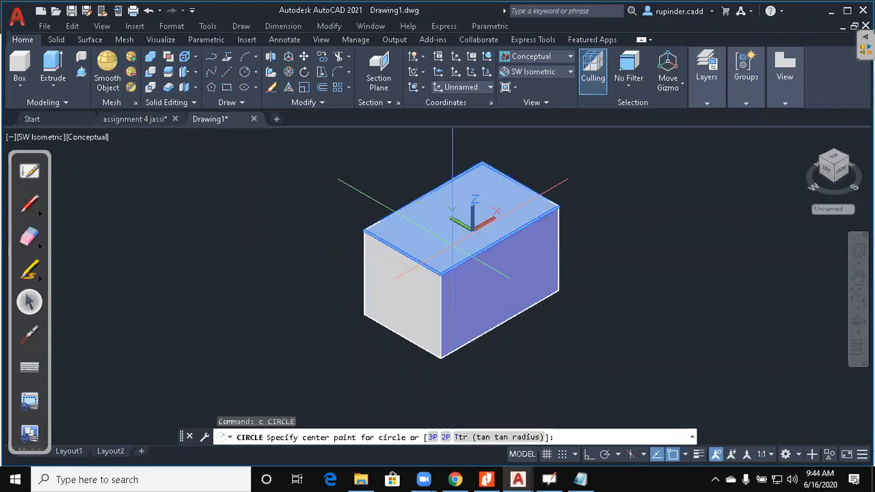
key("Escape")
key("F6")
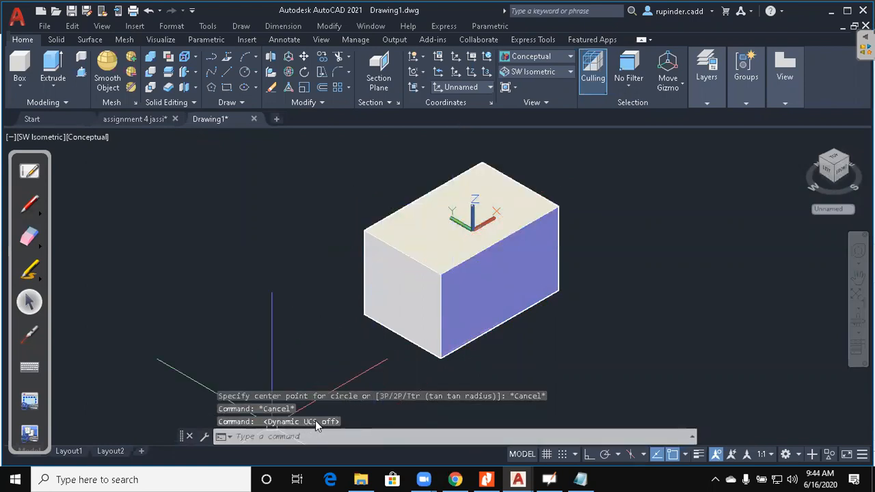
Toggle Dynamic UCS on and off again
left_click(29, 334)
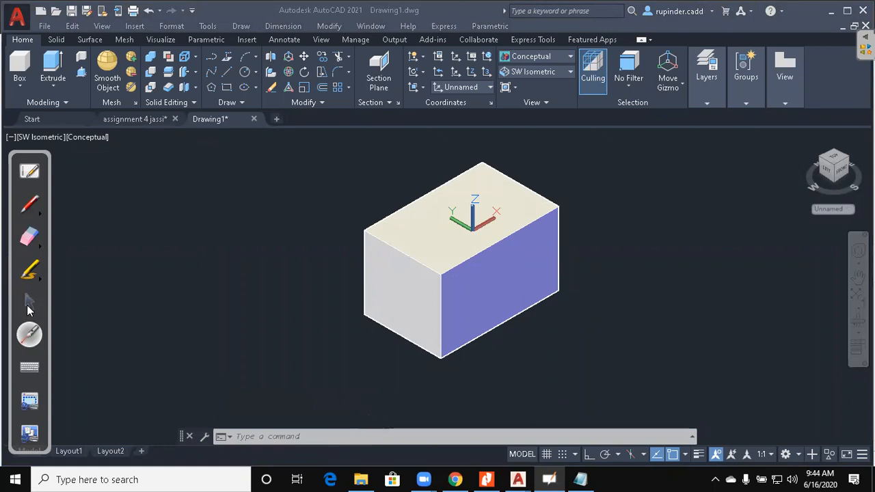
left_click(29, 304)
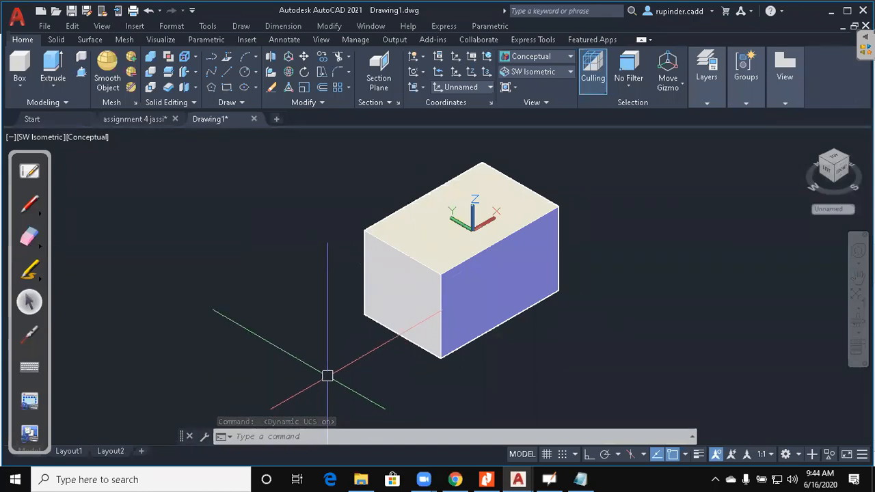
key("F6")
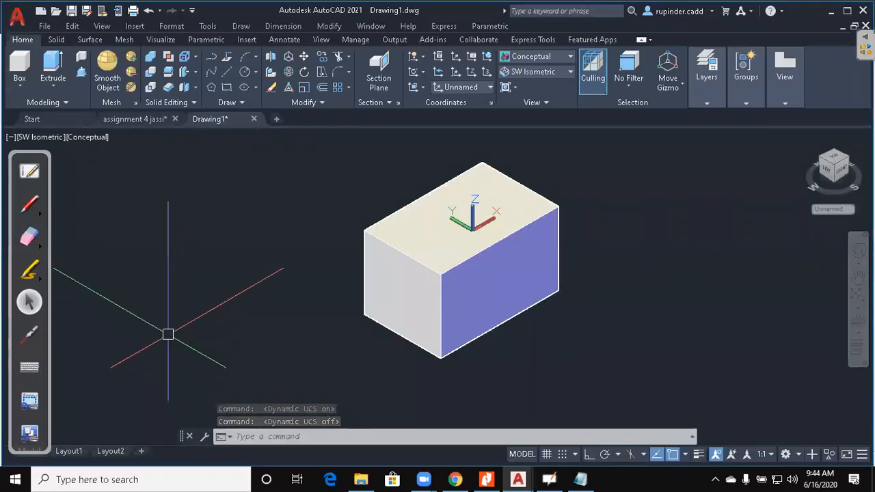
Align the UCS to the box's front face with the UCS Face option, picking near its lower edge
key("Escape")
key("Escape")
type("ucs")
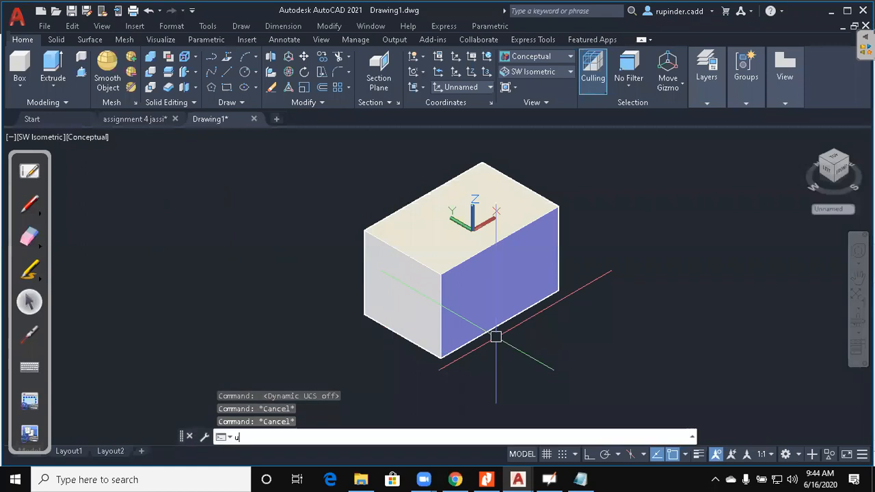
key("Return")
type("f")
key("Return")
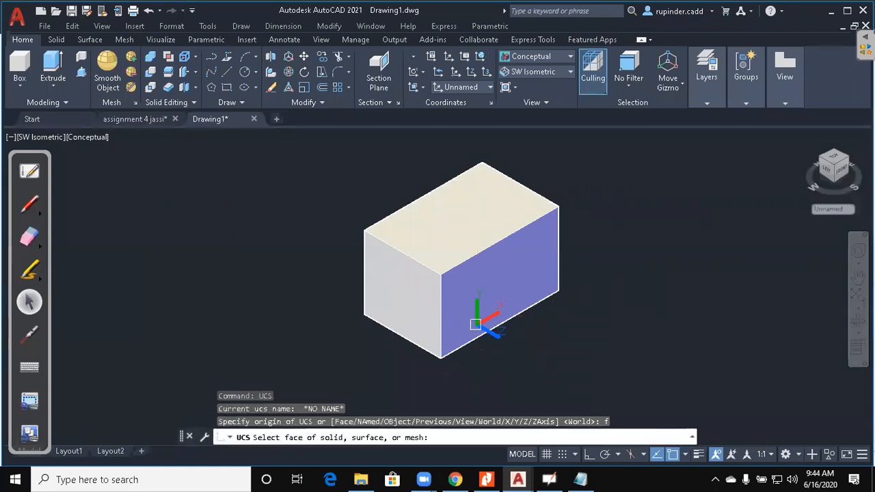
left_click(468, 315)
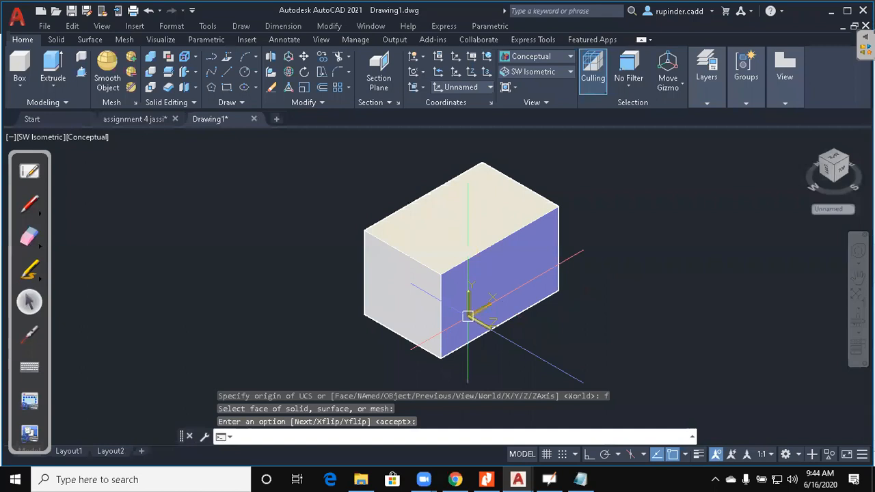
key("Return")
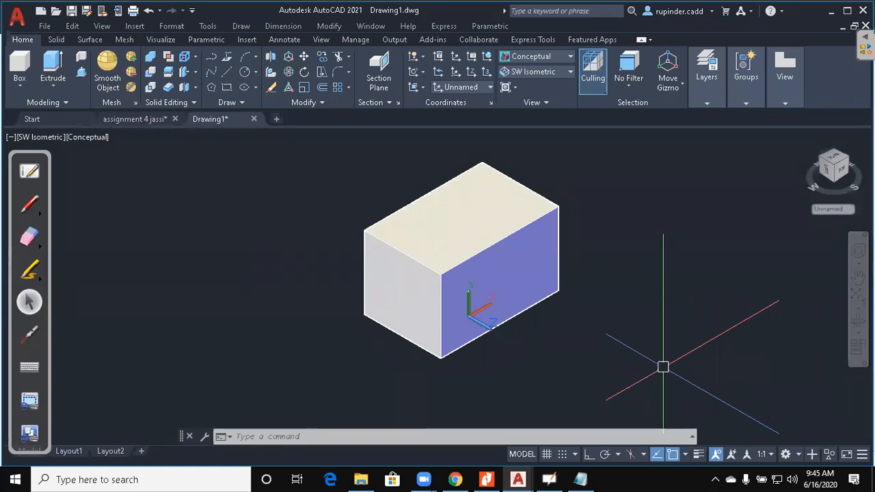
key("Escape")
key("Escape")
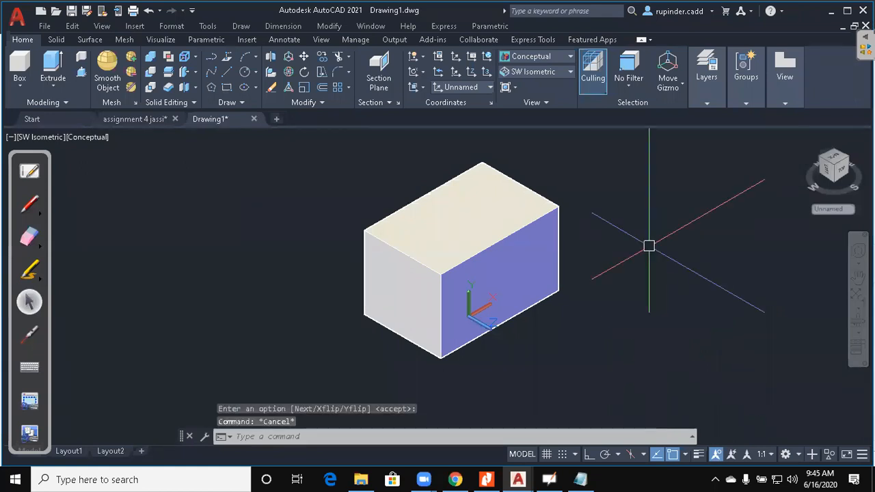
Restore the World coordinate system from the preset UCS choices
left_click(486, 88)
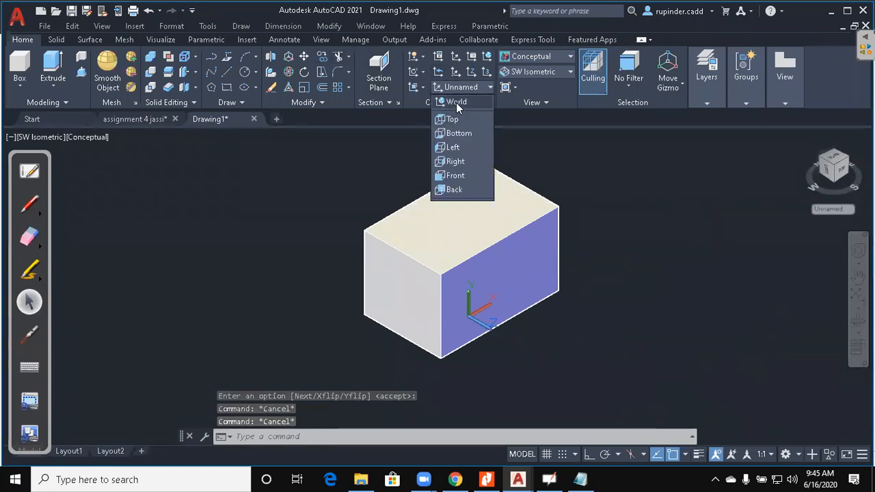
left_click(456, 102)
middle_click_drag(371, 376, 419, 309)
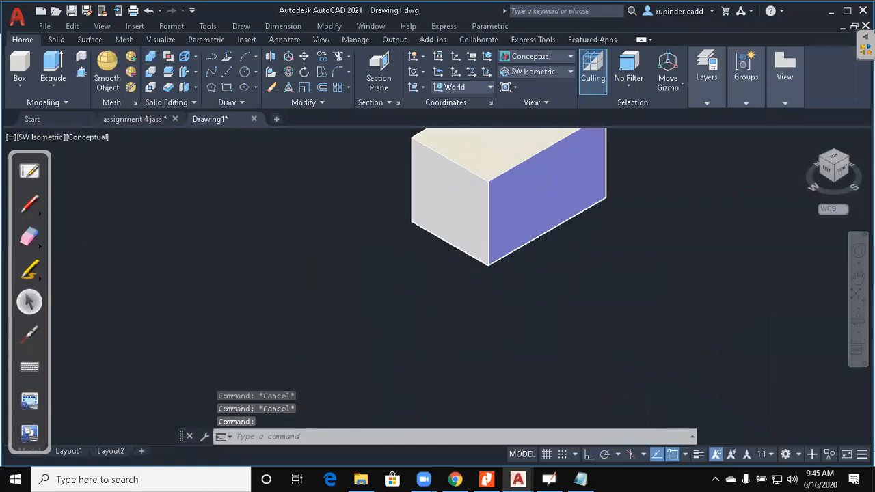
scroll(394, 342, "up", 3)
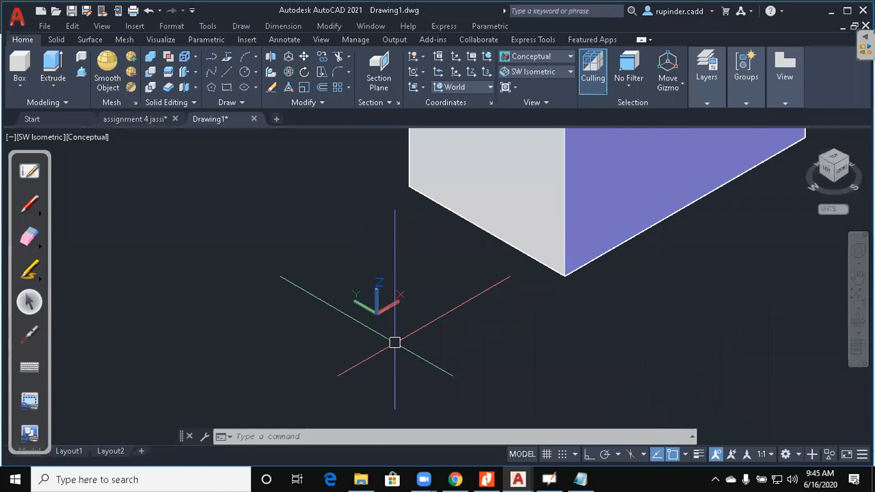
scroll(540, 338, "down", 3)
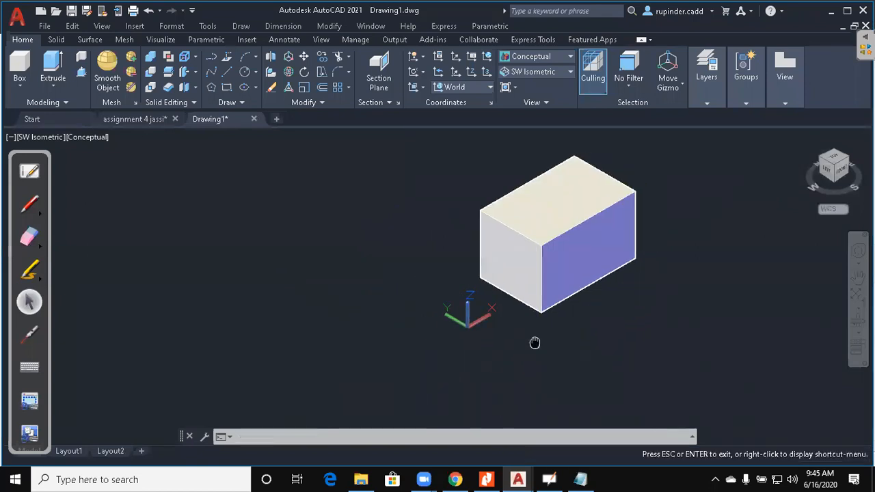
Try to align the UCS to the box's front face with the Face option
key("Escape")
type("ucs")
key("Return")
type("f")
key("Return")
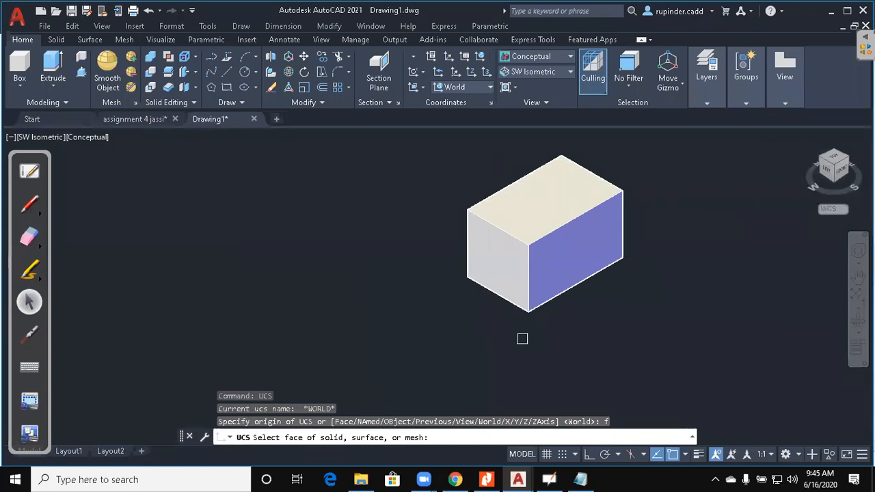
left_click(588, 243)
key("Return")
Repeat UCS with the Face option and align it to the front face, picking near its lower edge
key("Return")
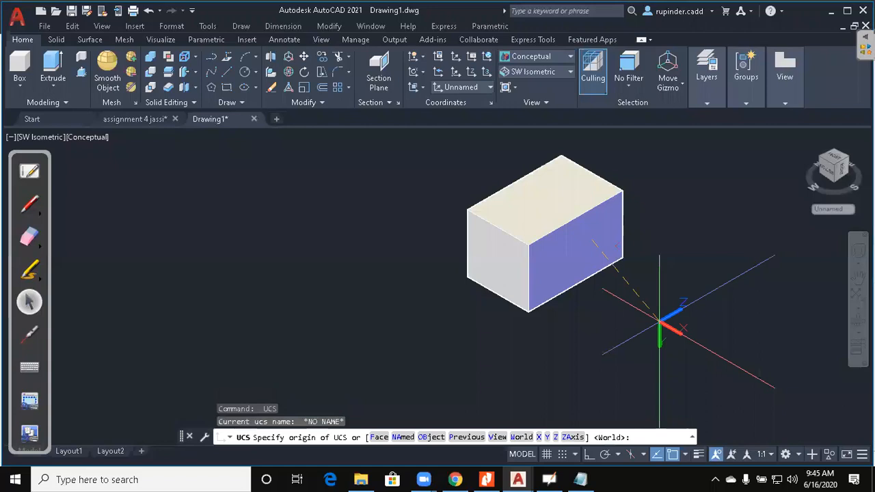
type("f")
key("Return")
scroll(658, 321, "up", 2)
left_click(585, 222)
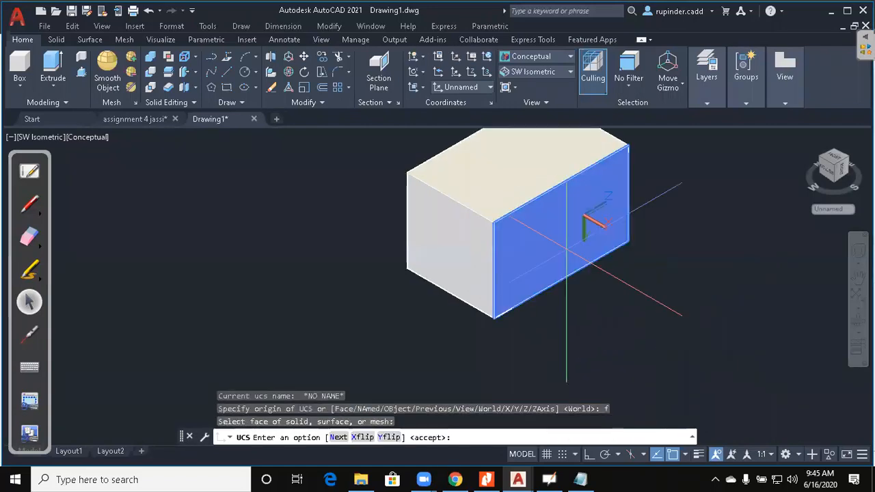
key("Return")
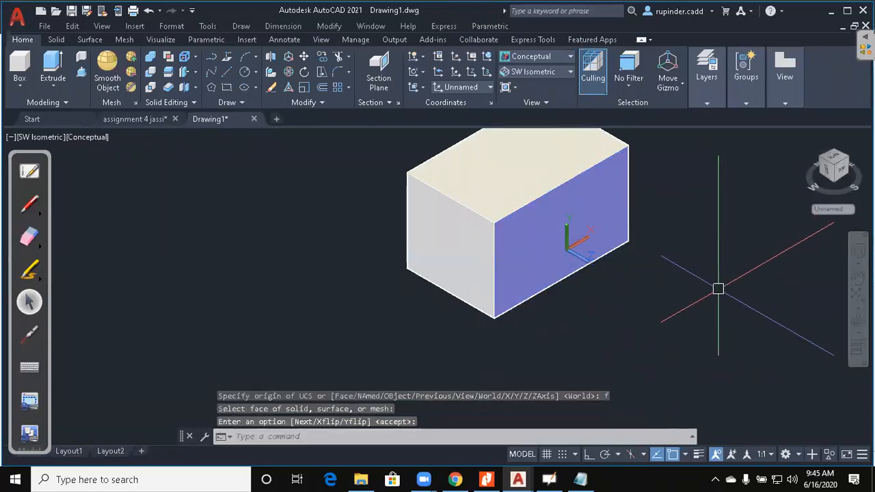
scroll(676, 325, "down", 2)
middle_click_drag(707, 344, 666, 319)
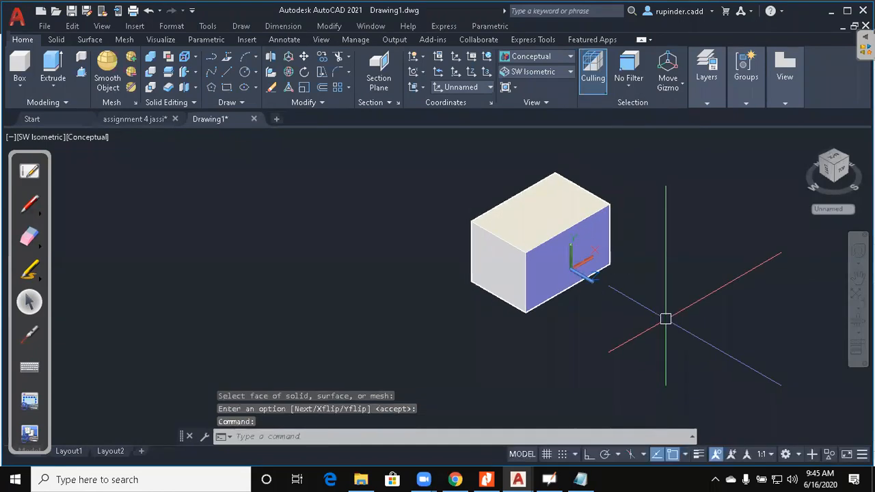
key("Escape")
key("Escape")
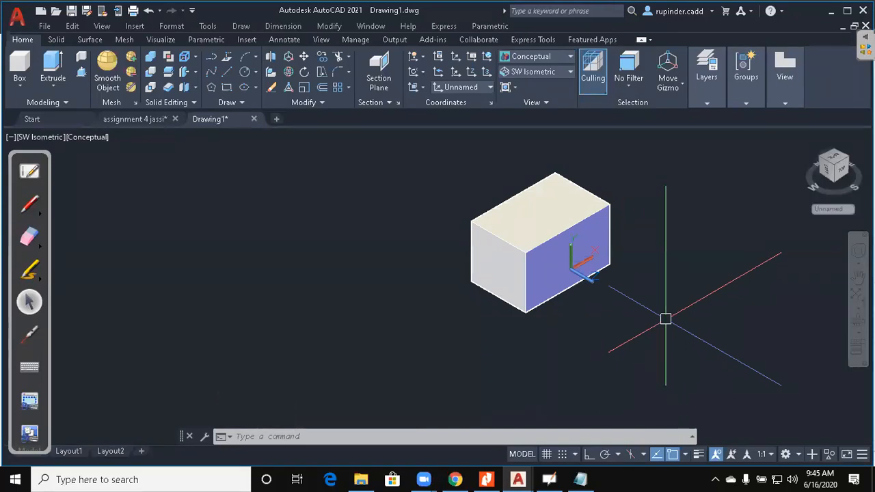
Reset the UCS to World by accepting the UCS command's default option
type("UCS")
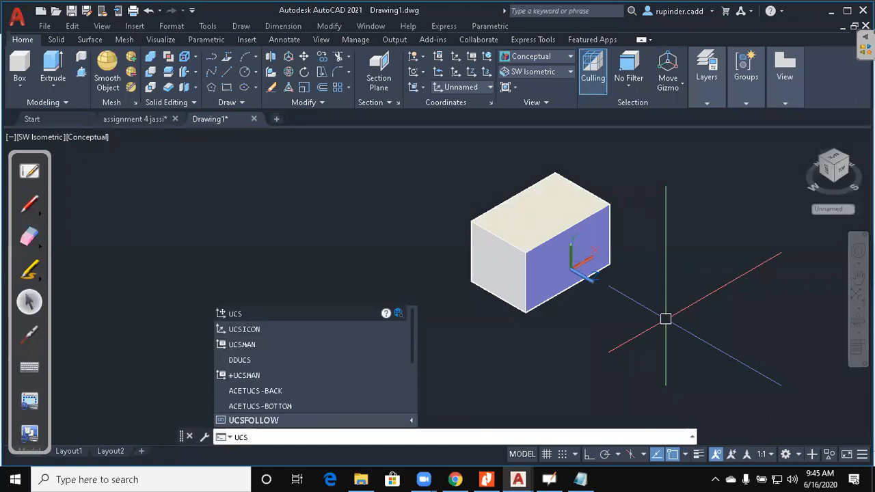
key("Return")
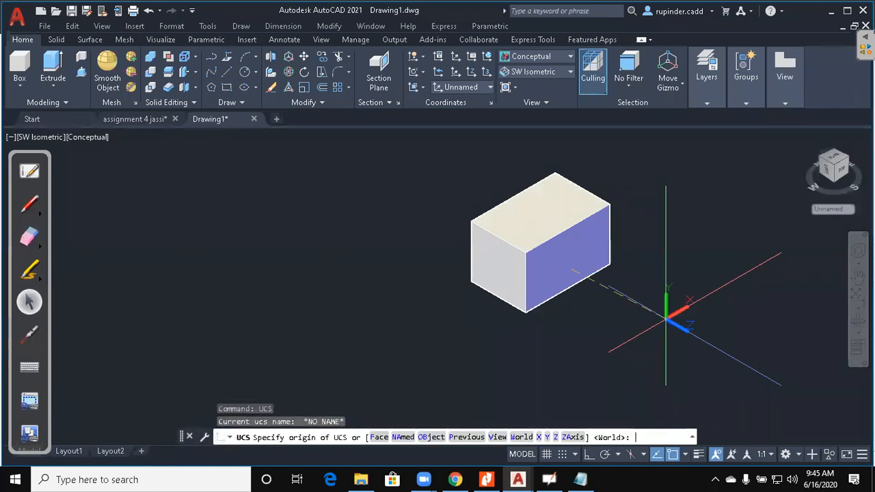
key("Return")
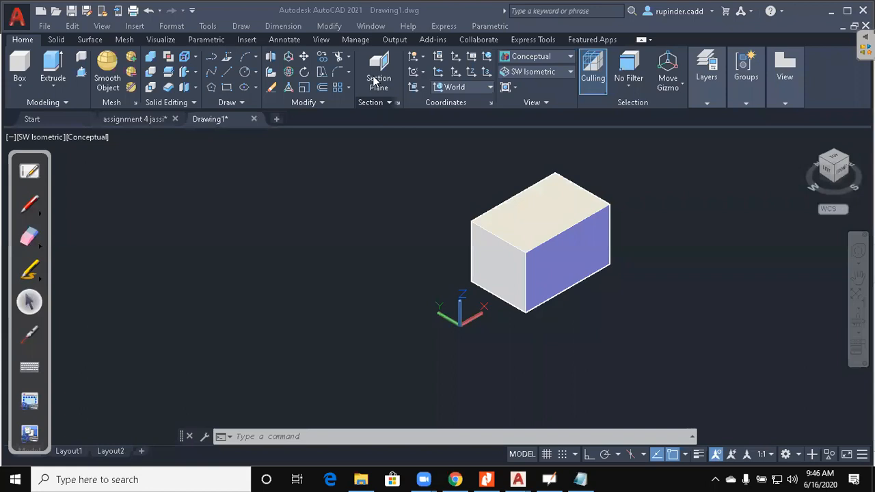
left_click(719, 281)
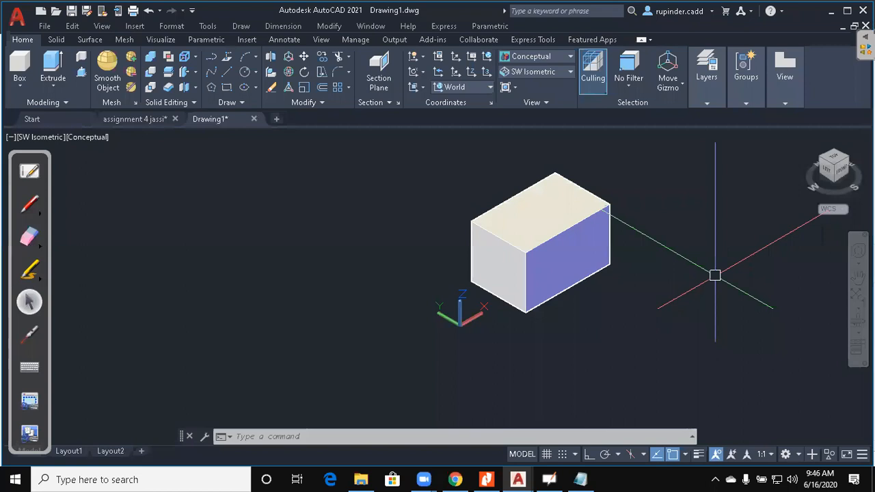
middle_click_drag(715, 276, 654, 254)
key("Escape")
key("Escape")
key("Escape")
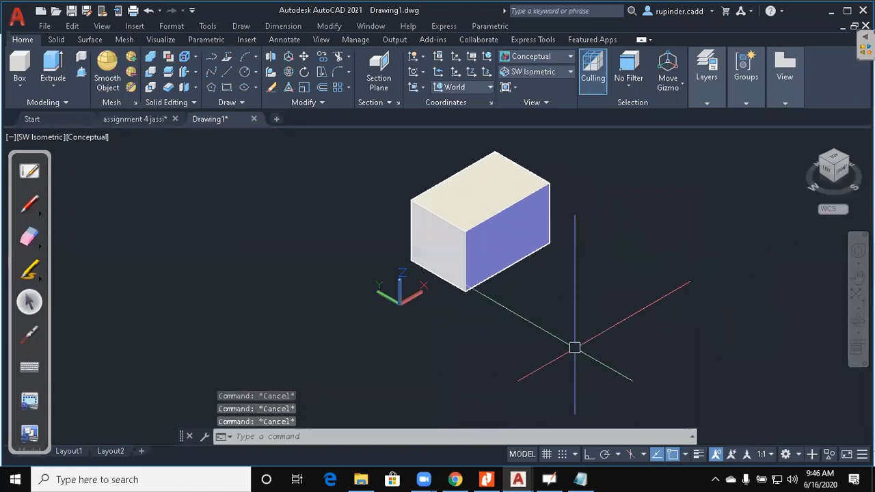
With Ortho on, use the UCS ZAxis option to place the origin about 505 units along negative Y and point Z along the former X direction
type("ucs")
key("Return")
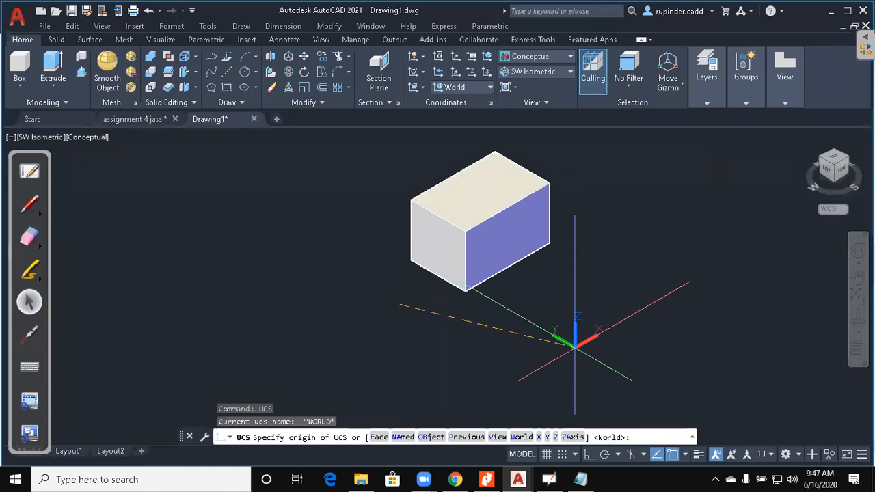
type("za")
key("Return")
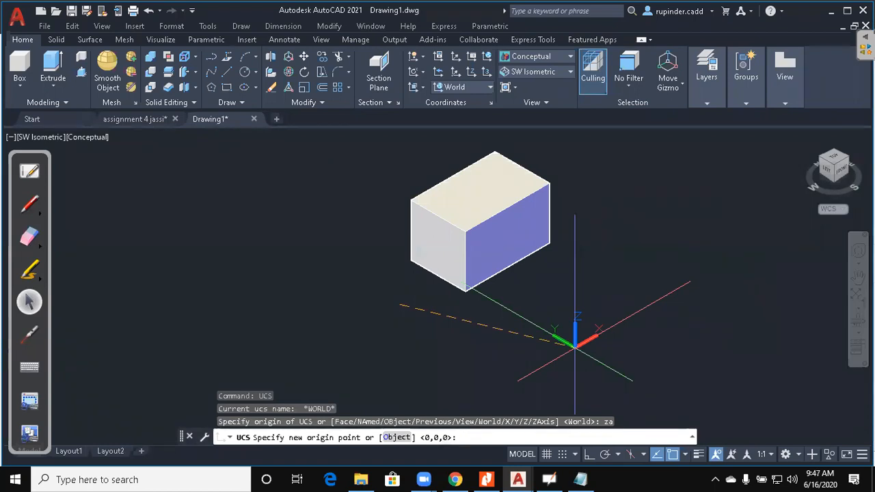
key("F8")
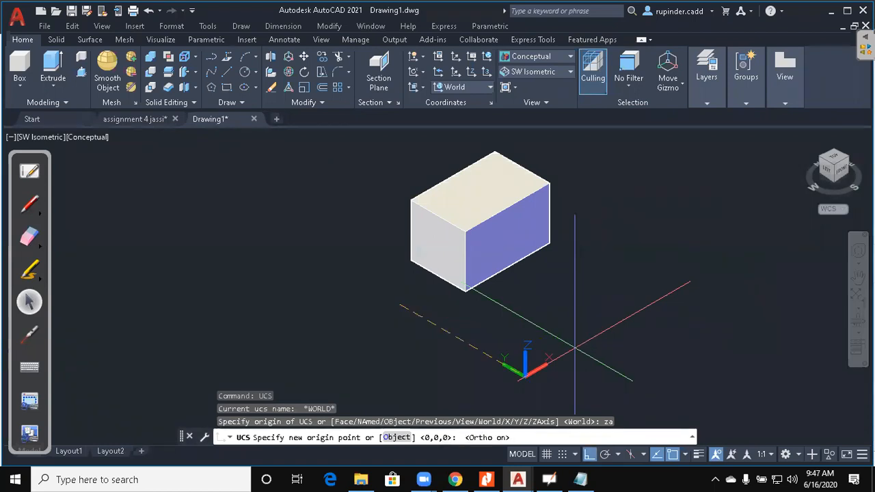
middle_click_drag(305, 287, 169, 282)
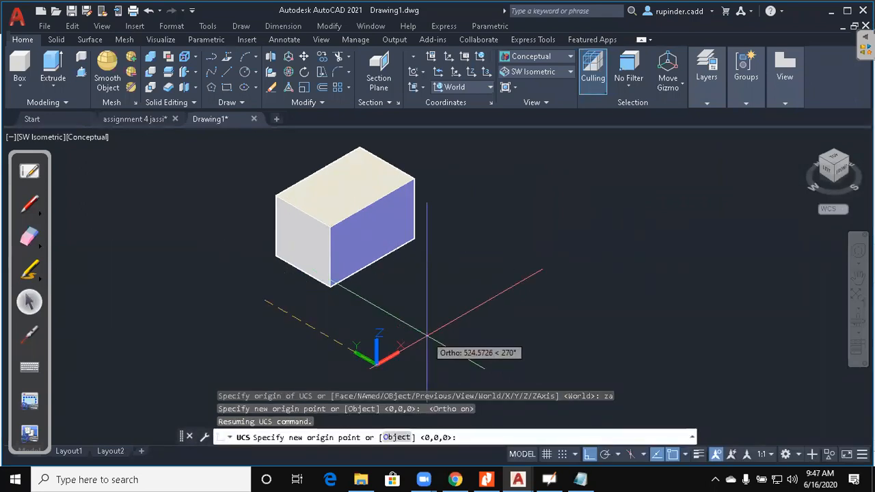
left_click(427, 335)
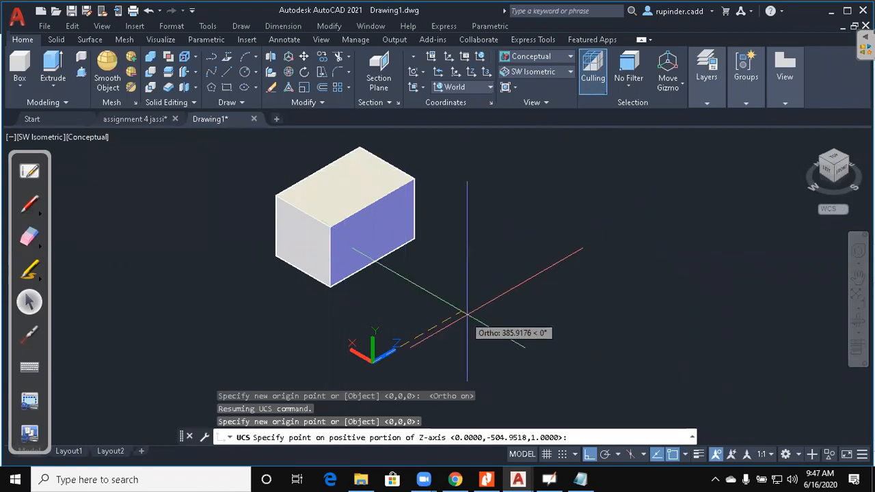
left_click(601, 256)
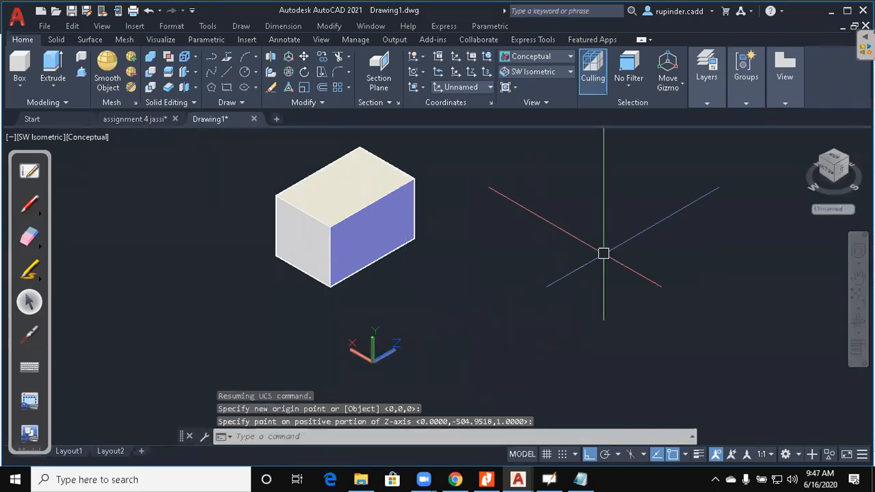
middle_click_drag(603, 253, 583, 266)
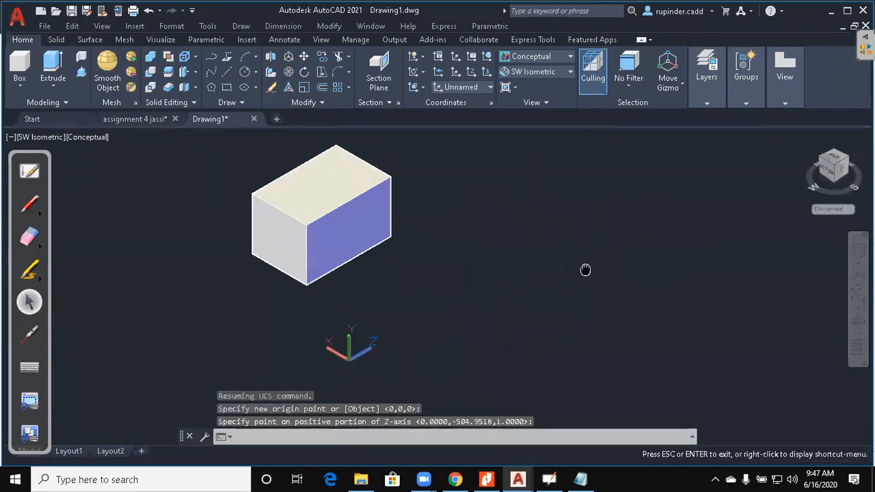
Use the Z-Axis Vector UCS tool to place the origin in empty space beside the box and point Z straight up
left_click(422, 72)
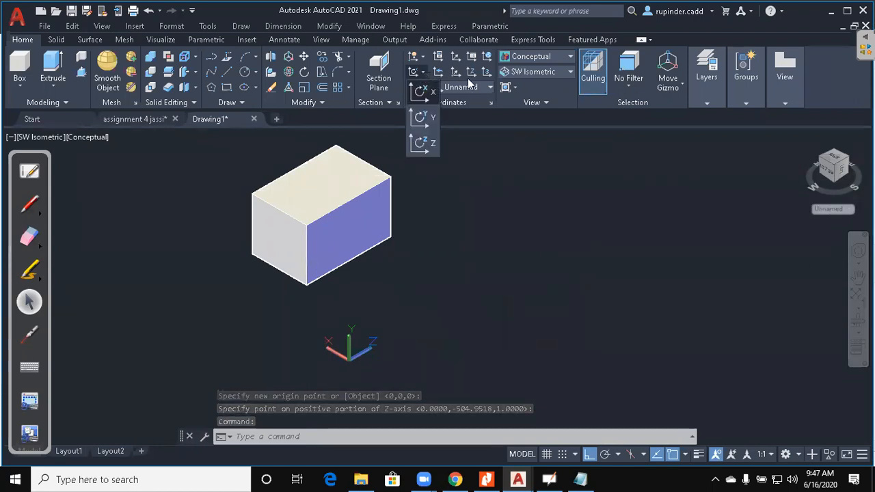
left_click(508, 179)
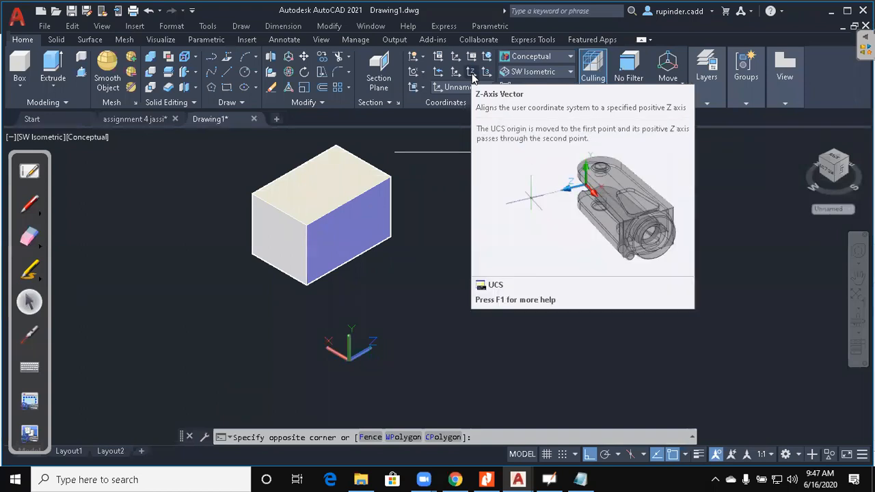
left_click(472, 77)
left_click(504, 259)
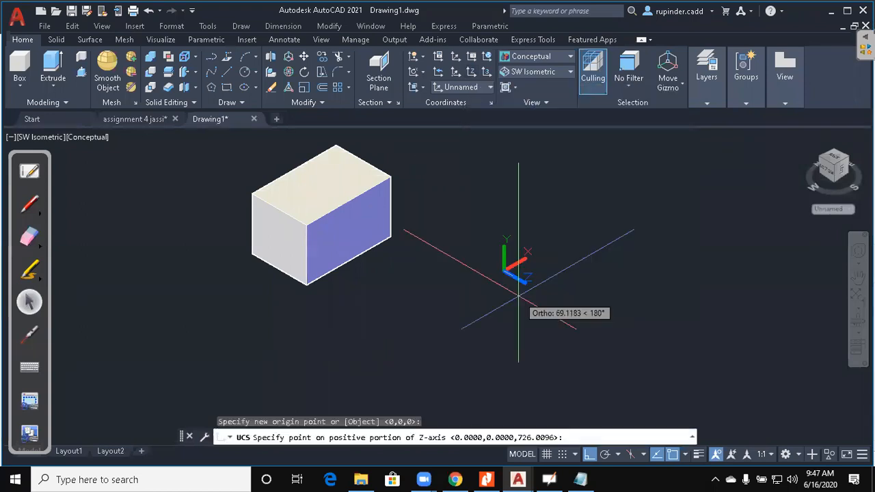
left_click(494, 149)
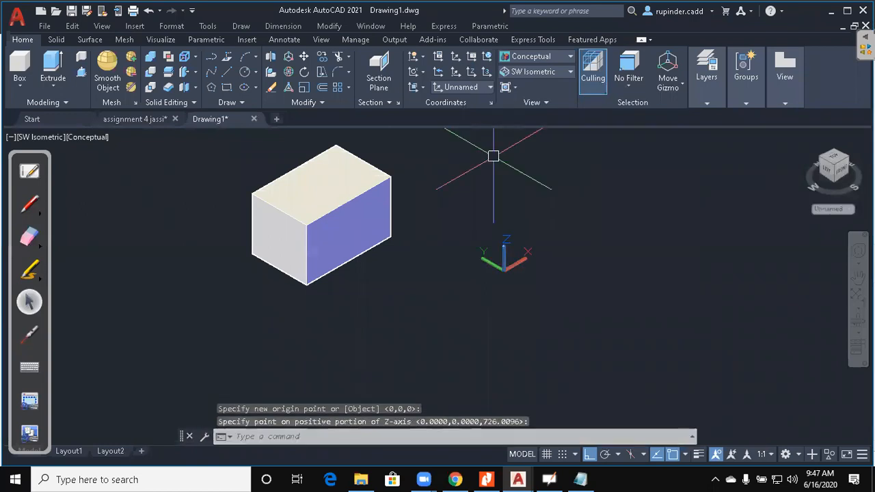
middle_click_drag(669, 273, 605, 277)
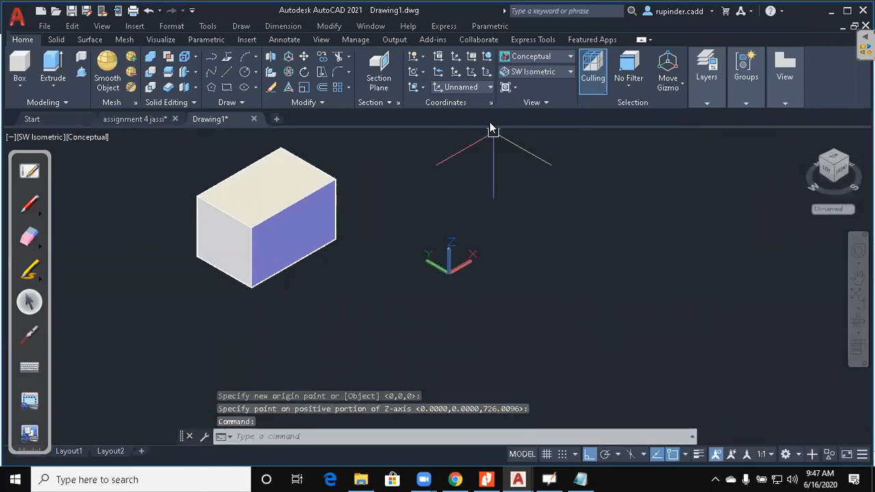
Set another Z-axis UCS with the origin about 405 units along positive Y and Z pointing outward along the former negative Y direction
left_click(469, 73)
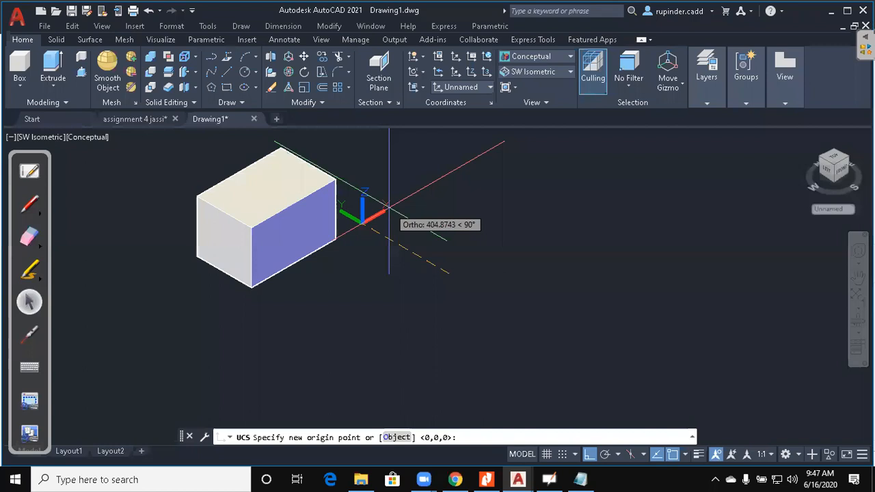
left_click(364, 200)
middle_click_drag(543, 302, 605, 293)
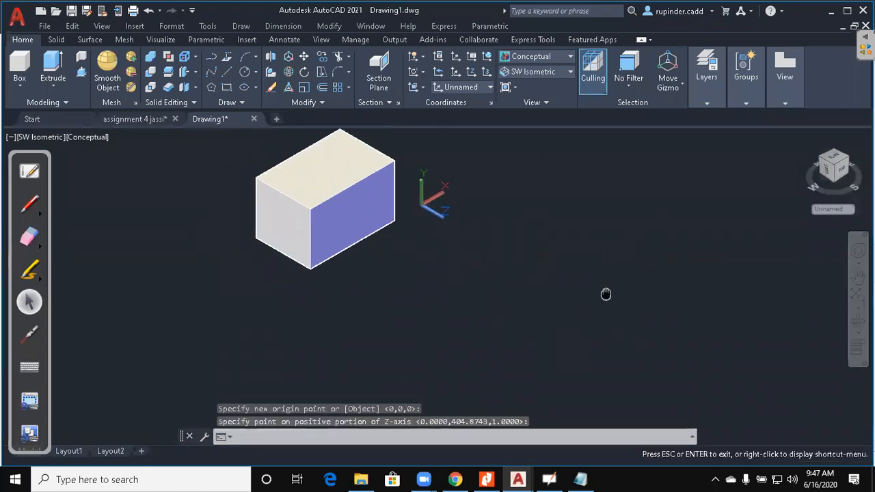
left_click(586, 273)
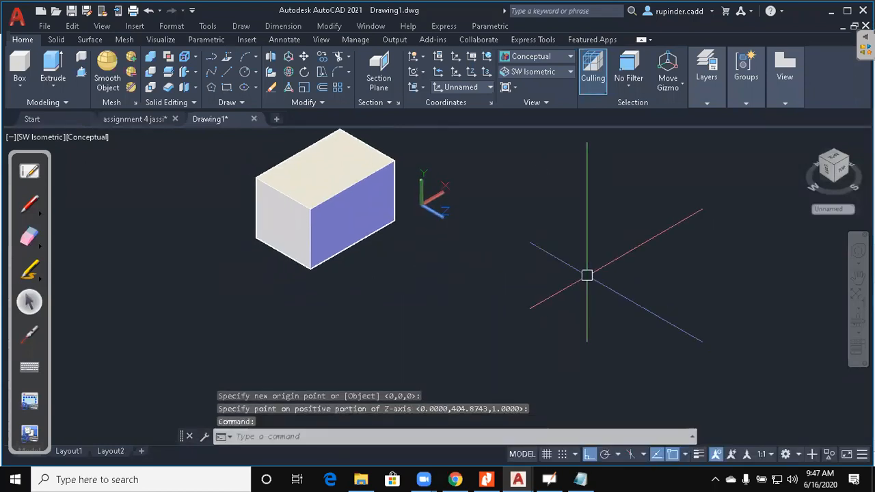
Place a Z-axis UCS at the outer bottom corner of the box's light grey side face, with Z pointing outward from that face
left_click(469, 73)
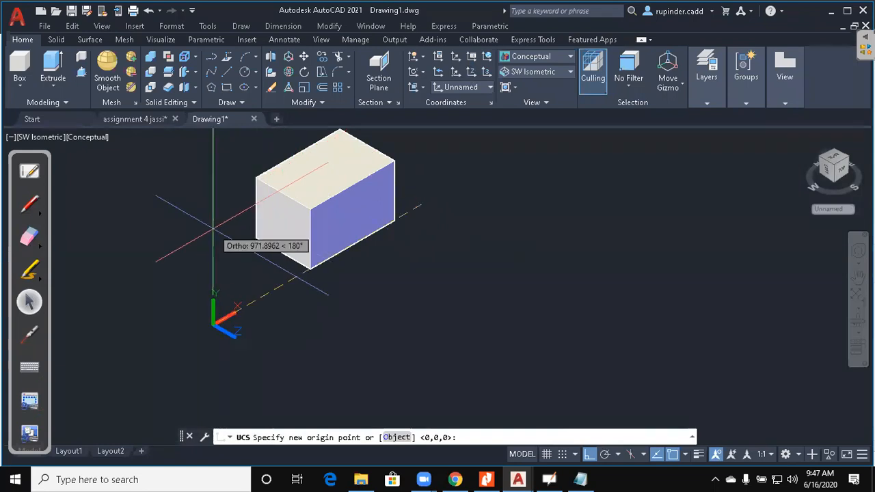
left_click(257, 240)
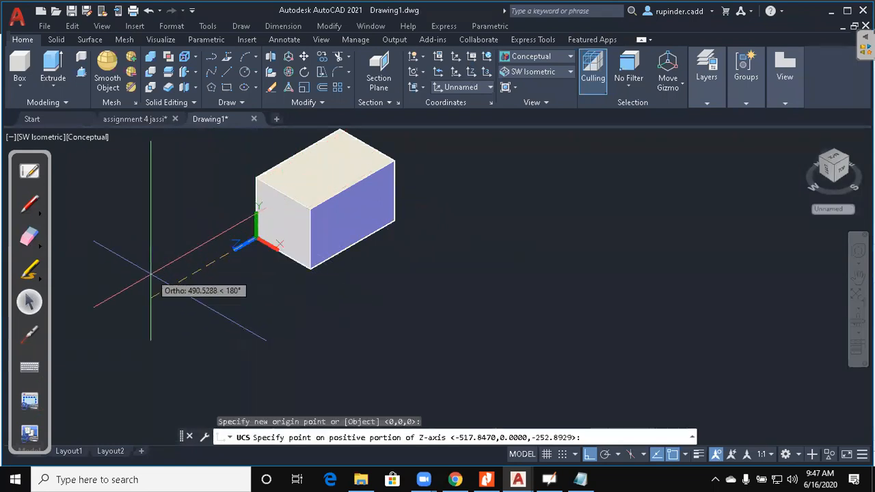
left_click(151, 273)
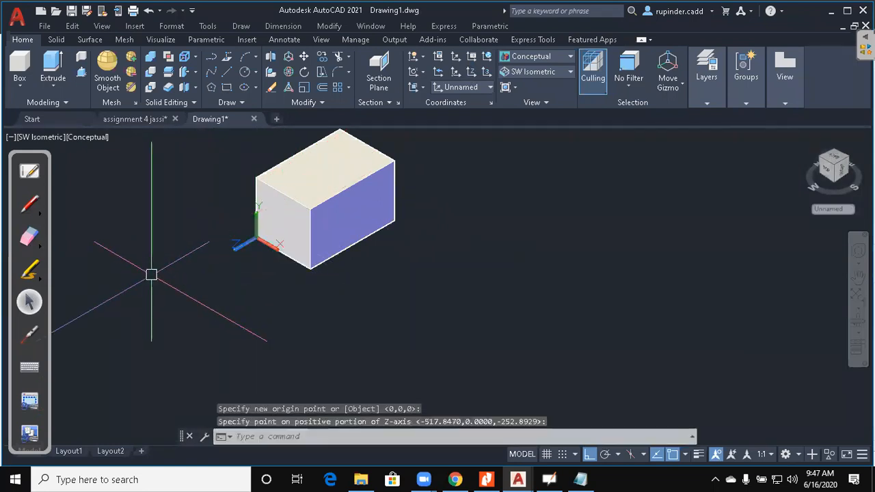
Repeat the Z-axis UCS with the origin at the box's nearest bottom corner and Z pointing outward from the blue face
key("Return")
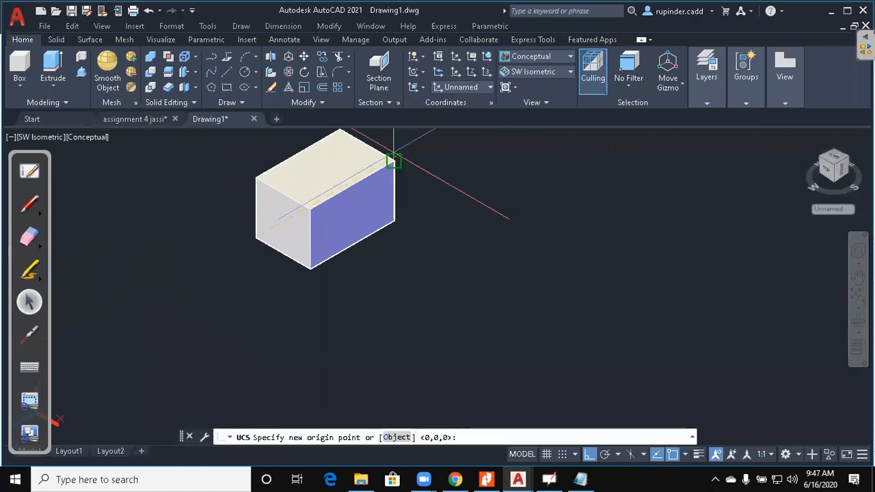
left_click(310, 267)
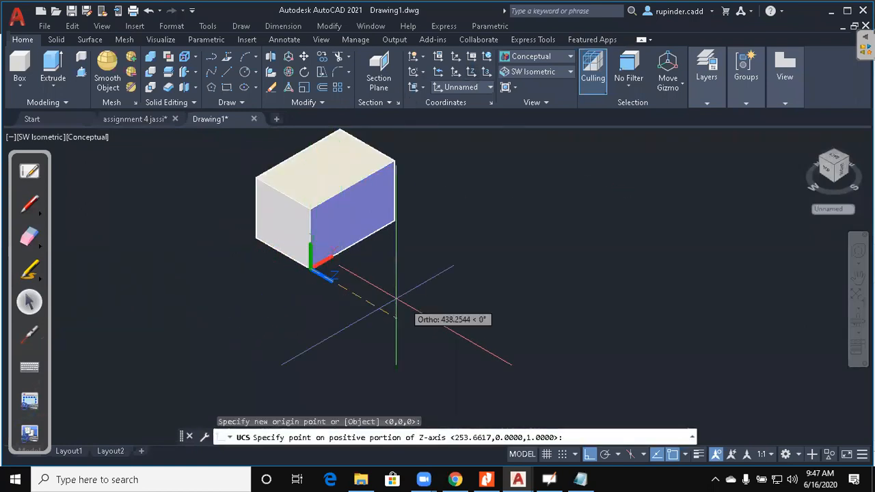
left_click(454, 336)
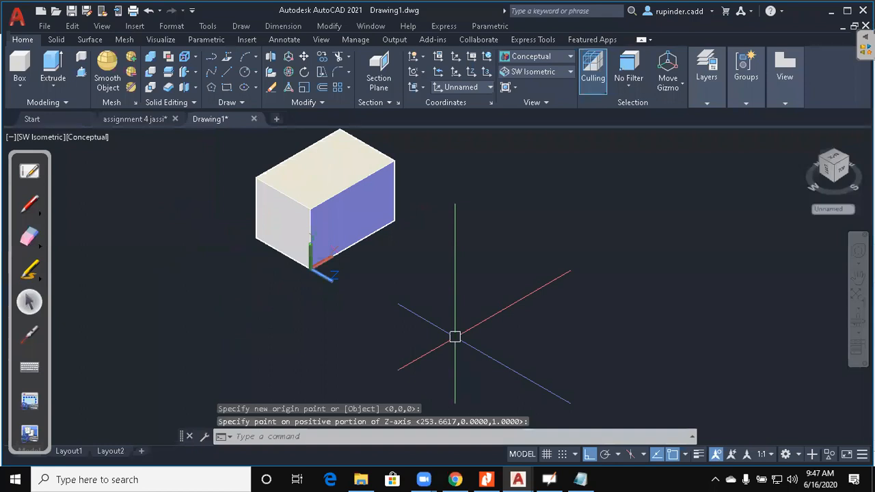
Draw a rectangle in the empty space beside the box, parallel to its blue face and smaller than it
type("rec")
key("Return")
left_click(558, 333)
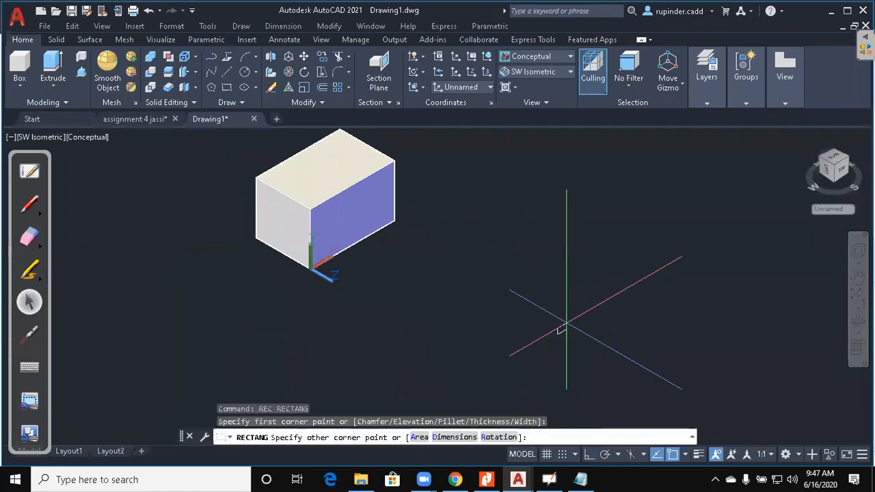
left_click(621, 263)
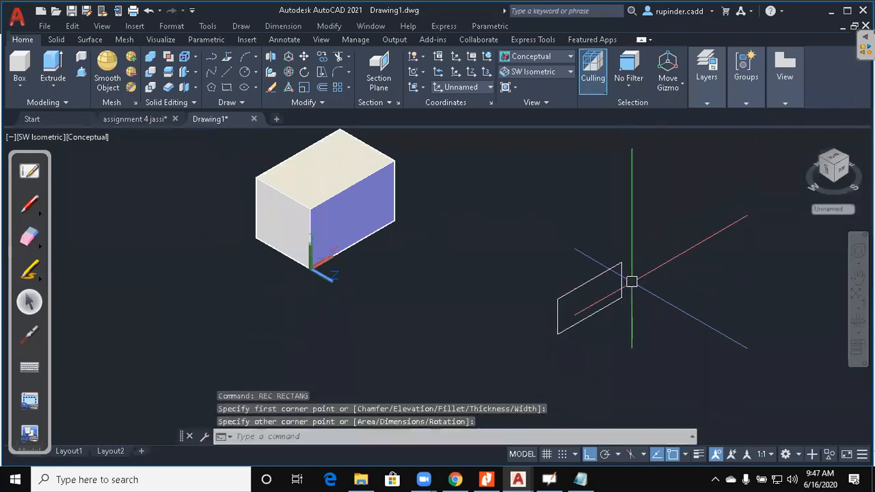
key("Escape")
key("Escape")
key("Escape")
Move the rectangle by its lower edge's midpoint onto the midpoint of the blue face's bottom edge
type("m")
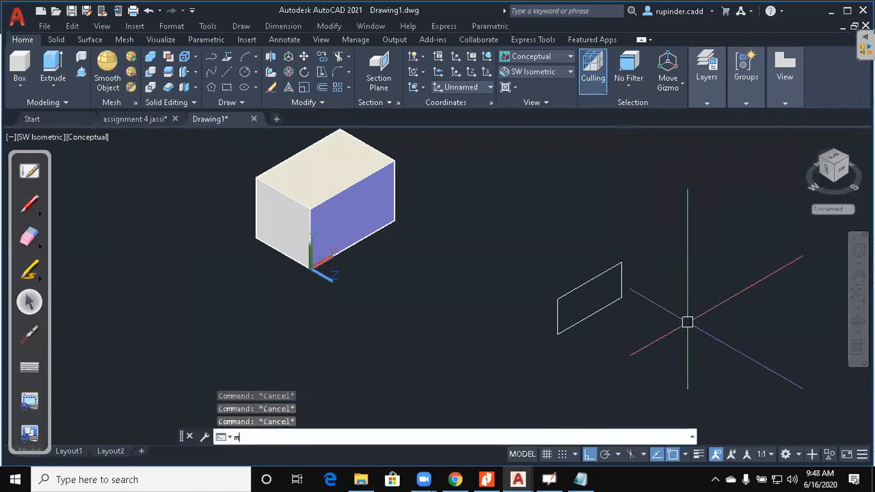
key("Return")
left_click(687, 322)
left_click(461, 207)
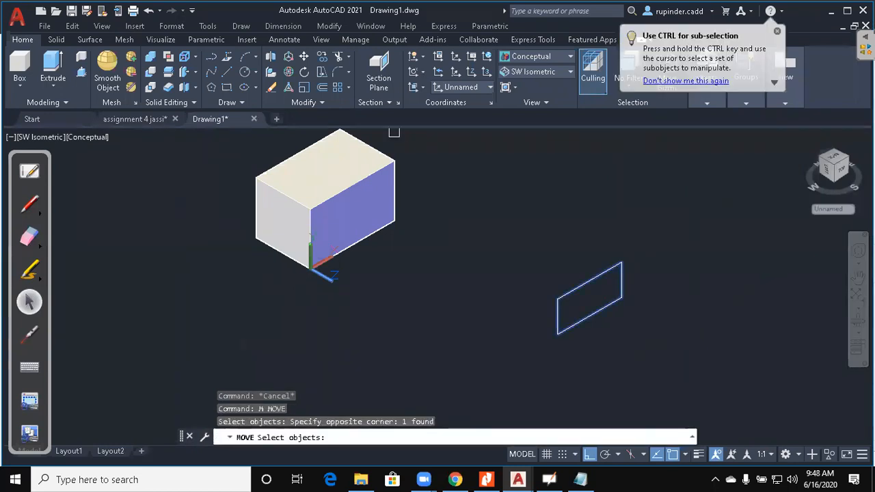
left_click(577, 354)
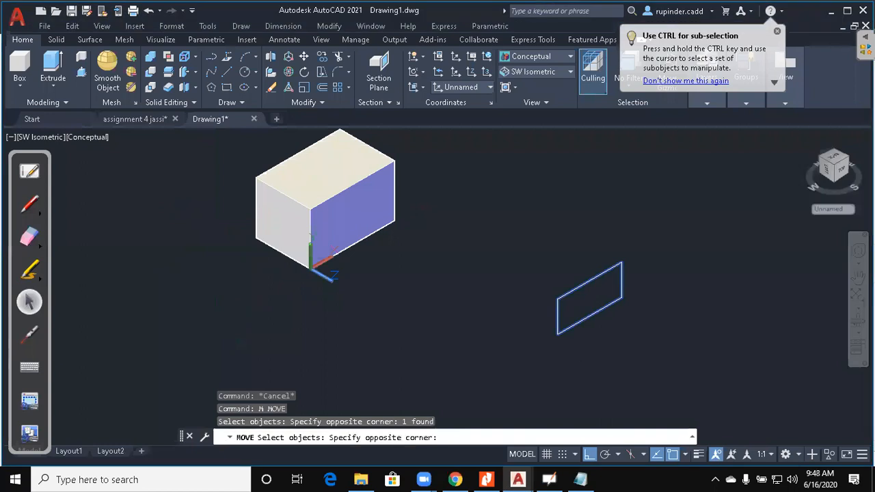
key("Return")
left_click(687, 355)
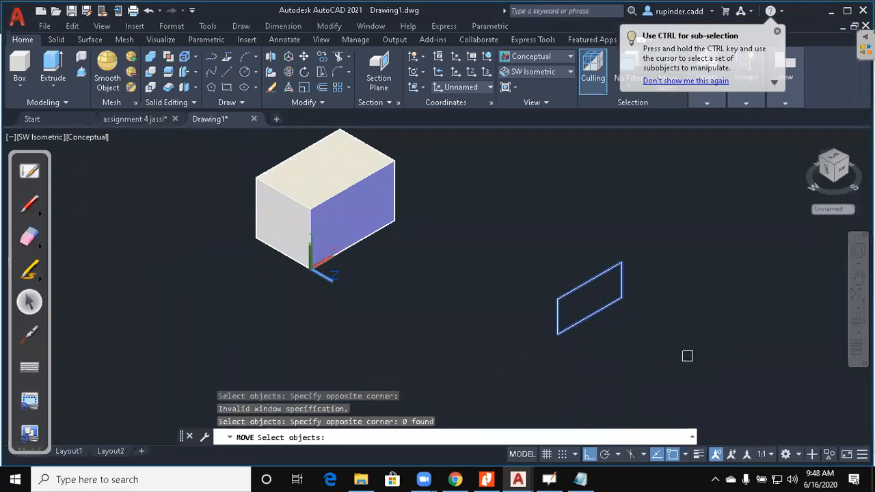
key("Return")
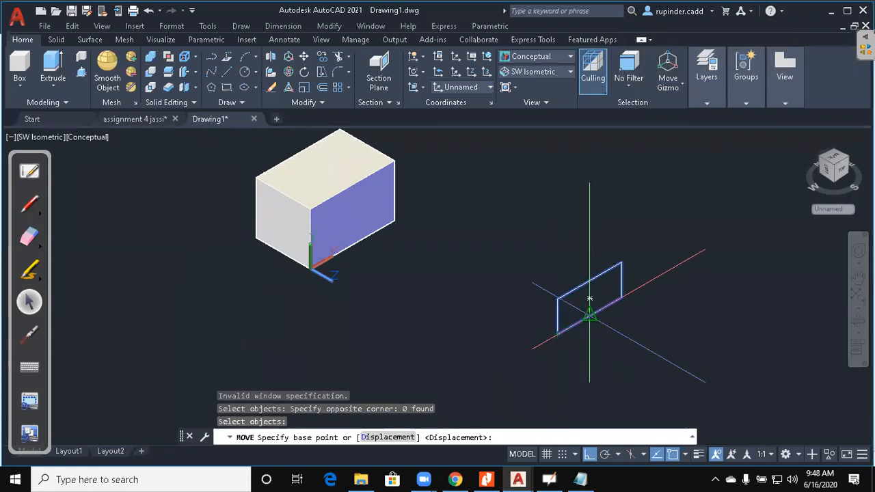
left_click(590, 309)
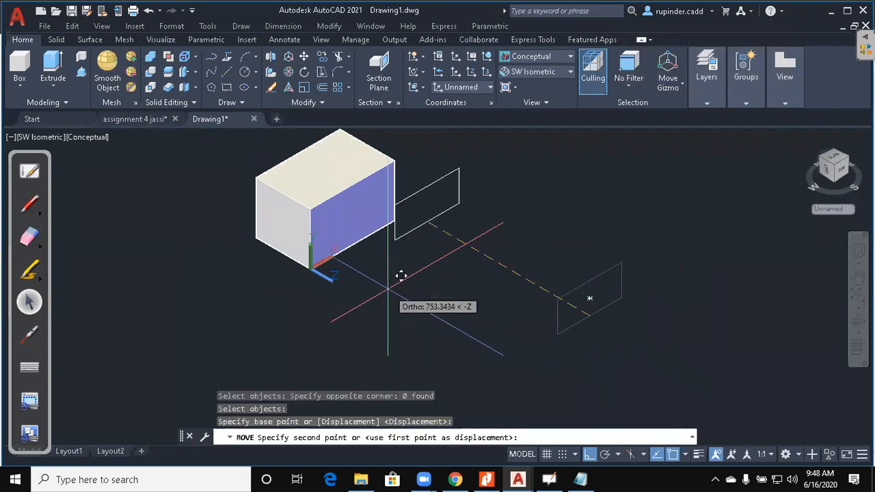
left_click(364, 231)
middle_click_drag(477, 302, 523, 301)
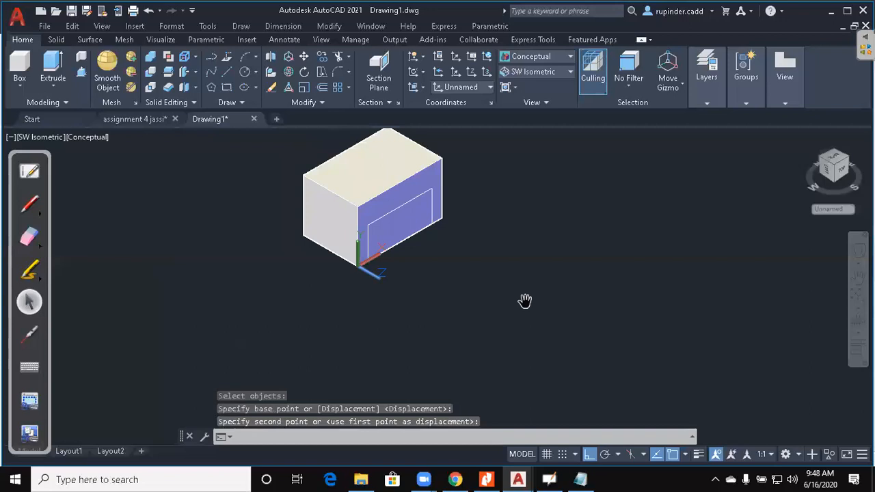
Change the visual style to 2D Wireframe with the VSCURRENT command
scroll(470, 264, "up", 2)
middle_click_drag(471, 264, 549, 326)
key("Escape")
middle_click_drag(623, 336, 595, 336)
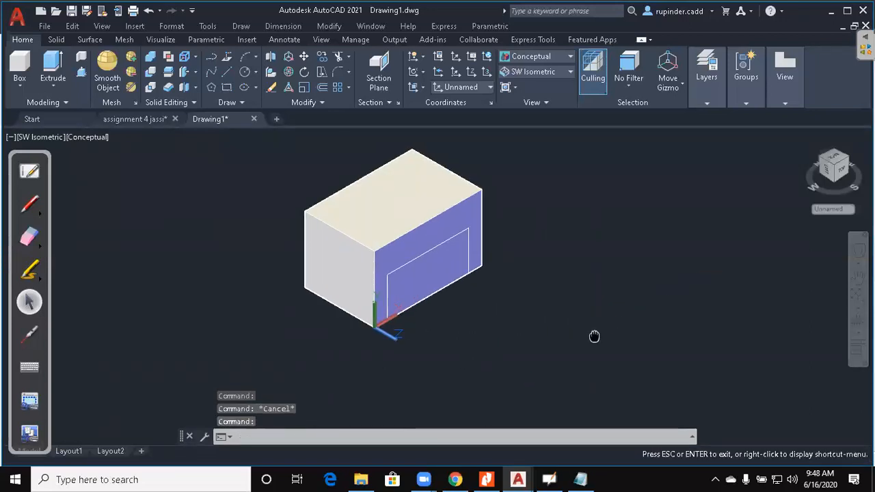
key("Escape")
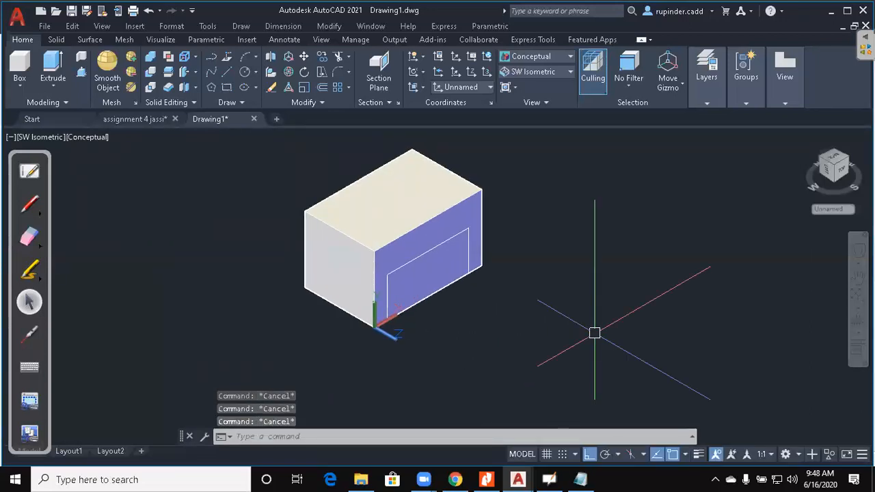
type("vs")
key("Return")
type("2")
key("Return")
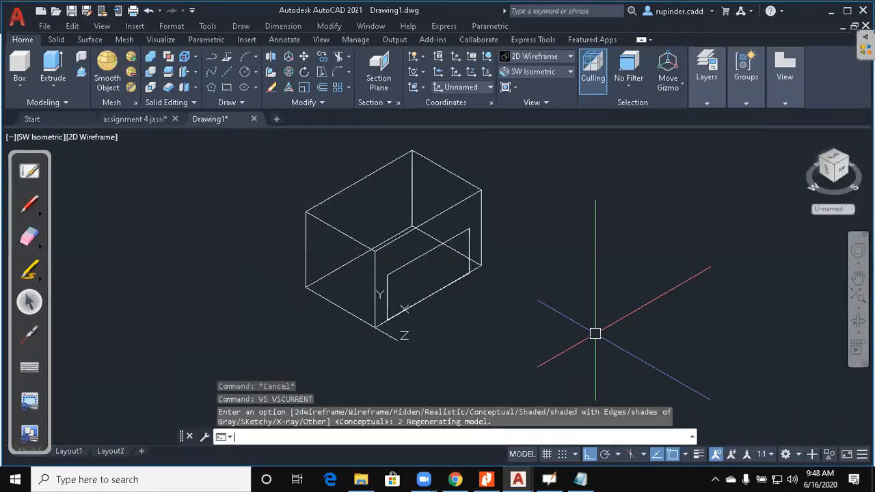
Extrude the rectangle backward through the box so that it extends well beyond the rear face
key("Escape")
type("ext")
key("Return")
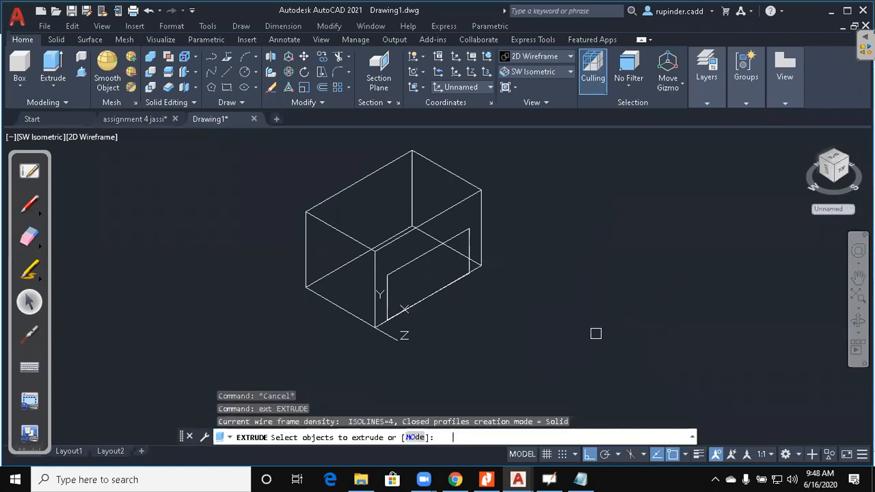
left_click(405, 263)
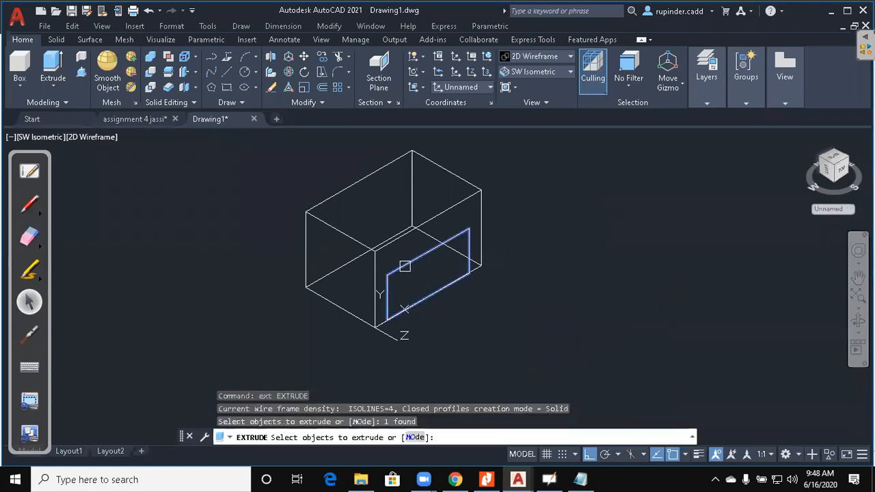
key("Return")
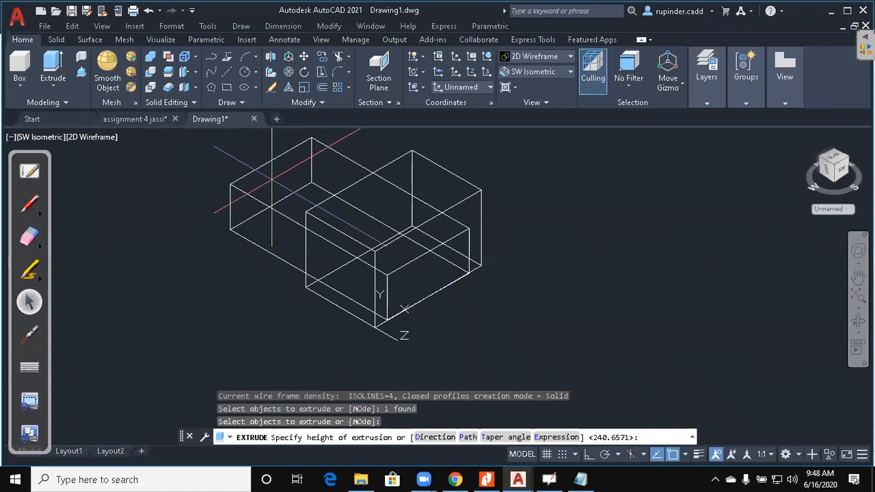
left_click(275, 181)
key("Return")
key("Escape")
key("Escape")
key("Escape")
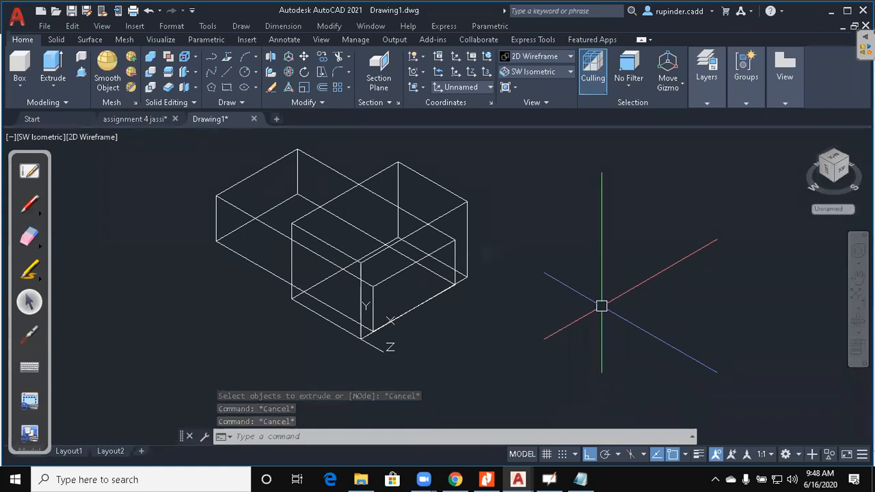
Change the visual style back to Conceptual with the VSCURRENT command
type("vs")
key("Return")
type("c")
key("Return")
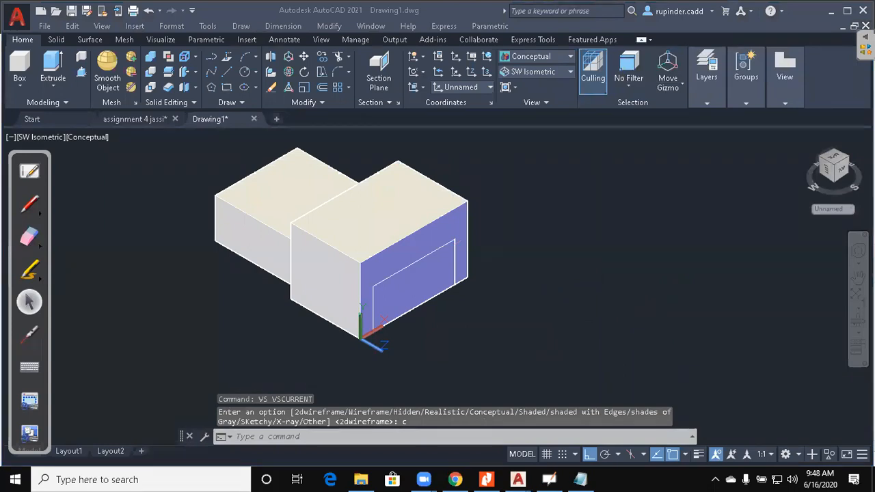
left_click(609, 219)
key("Escape")
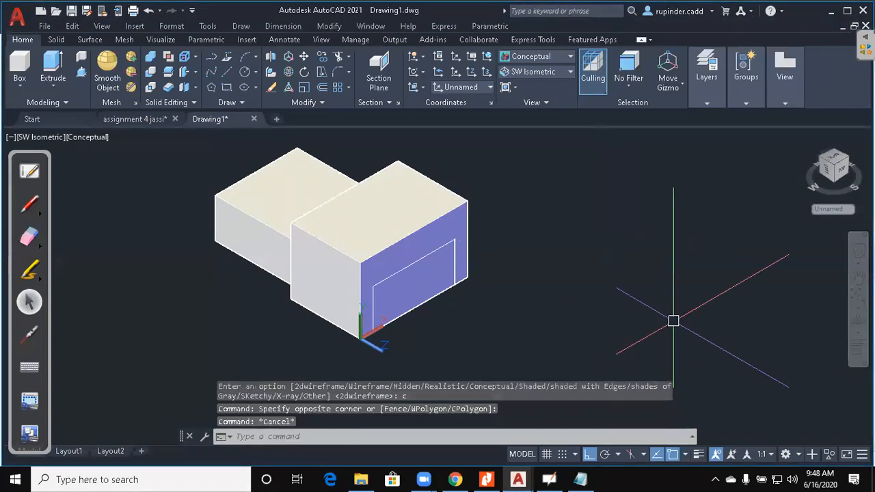
key("Escape")
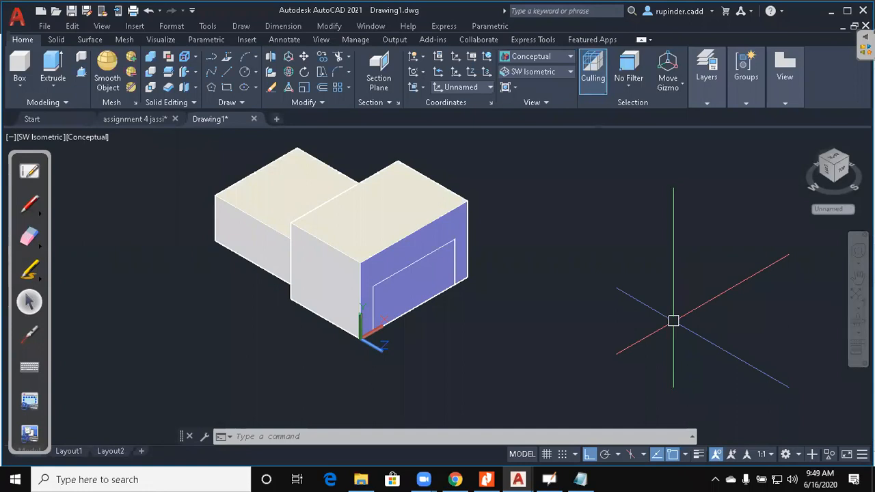
Subtract the extruded rectangle solid from the box to cut an opening through its lower part
type("su")
key("Return")
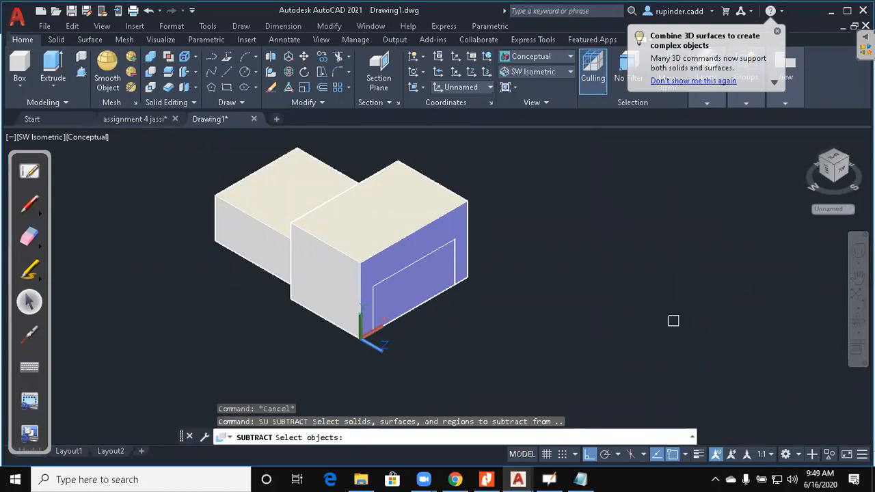
left_click(442, 204)
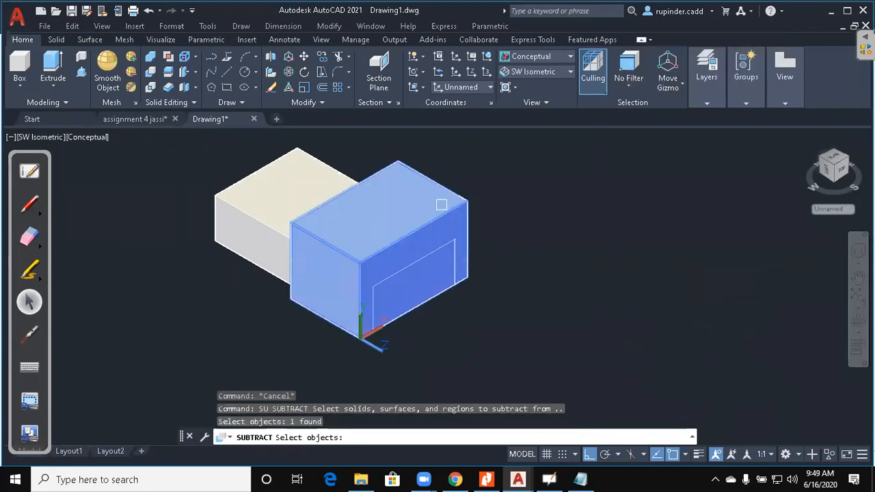
key("Return")
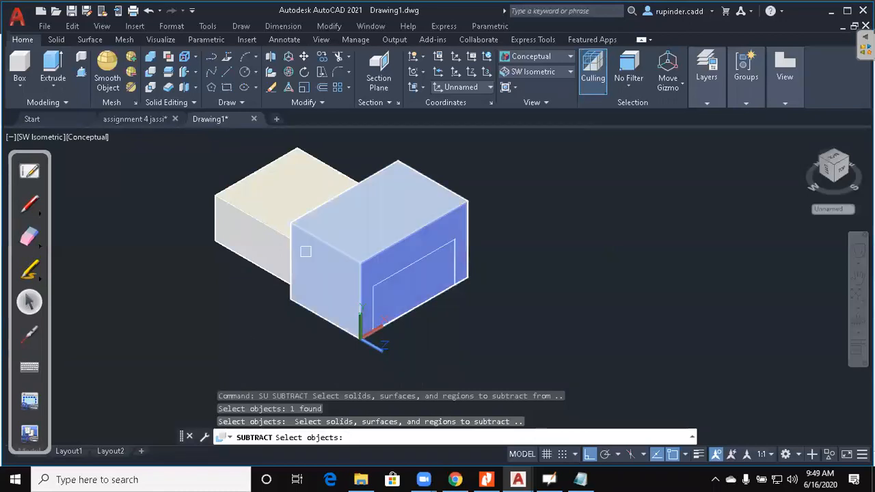
left_click(253, 230)
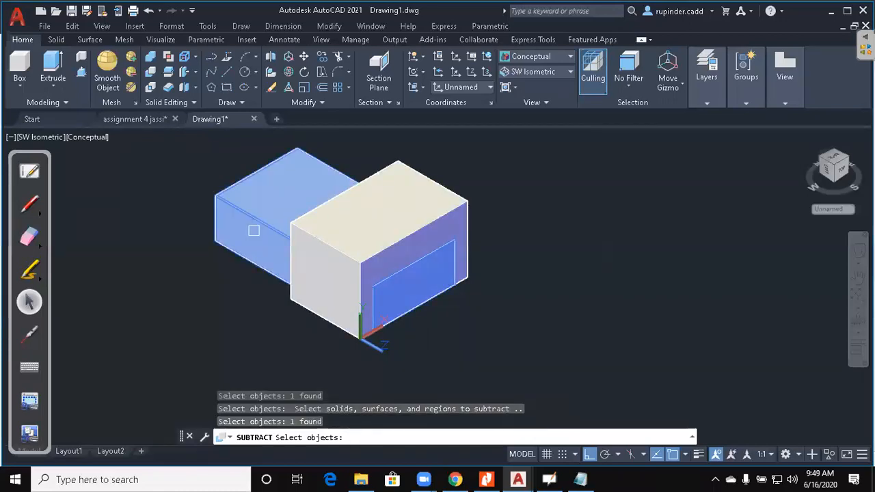
key("Return")
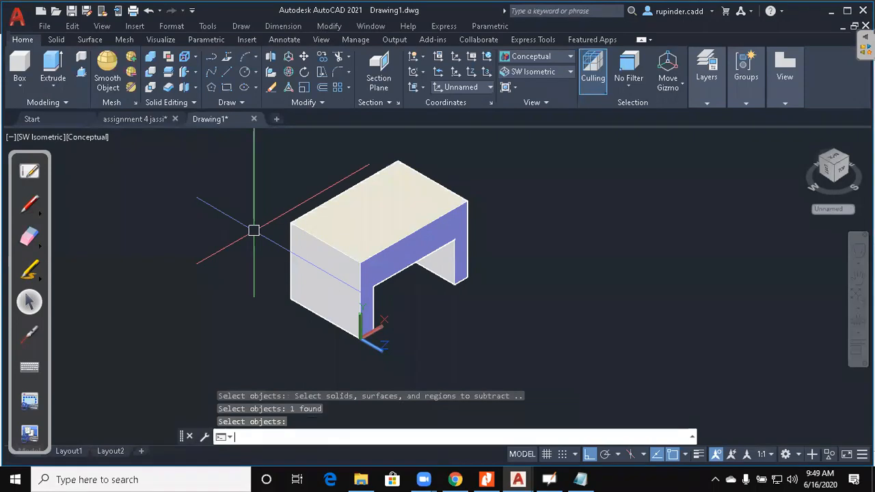
key("Escape")
key("Escape")
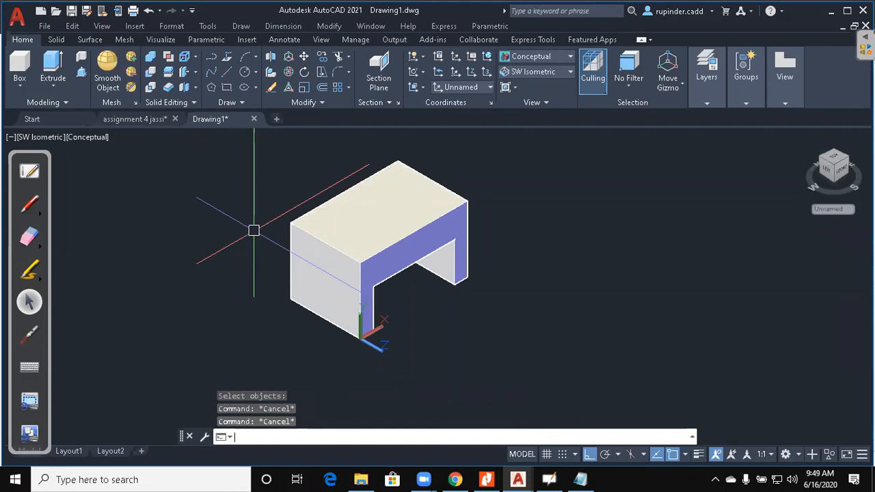
Try to align the UCS to the solid's top face with the Face option, picking near its front-left edge
type("ucs")
key("Return")
type("f")
key("Return")
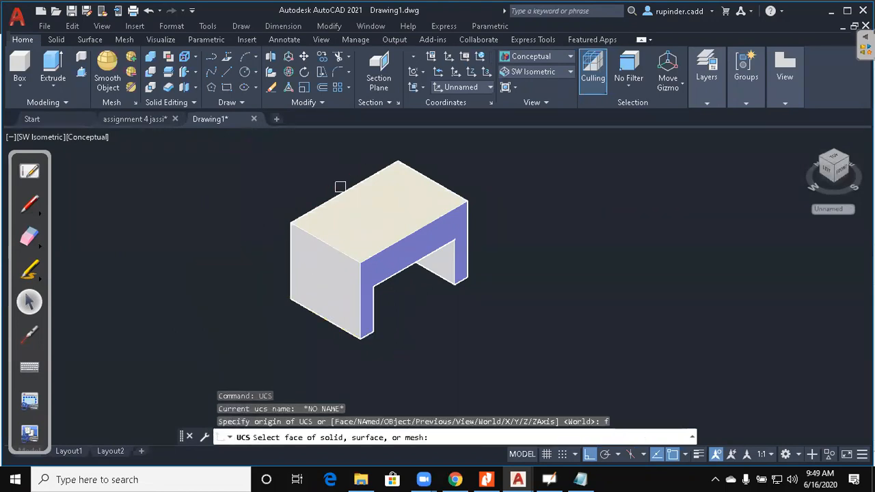
left_click(343, 225)
key("Return")
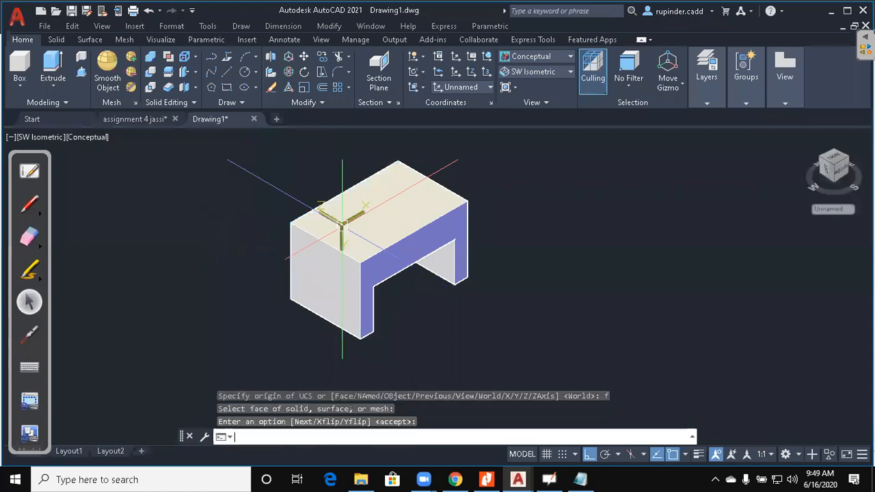
key("Return")
key("Escape")
key("Escape")
key("Escape")
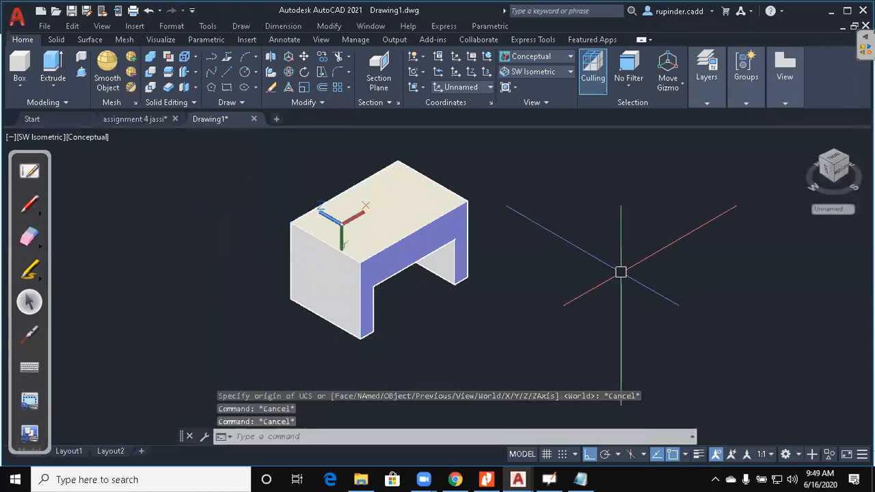
Try the UCS Face option again, picking near the middle of the solid's top face
type("ucs")
key("Return")
type("f")
key("Return")
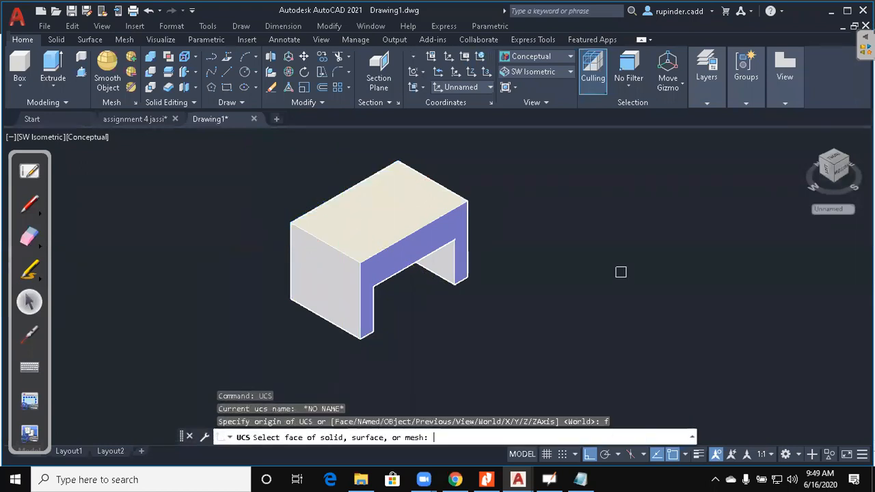
left_click(404, 205)
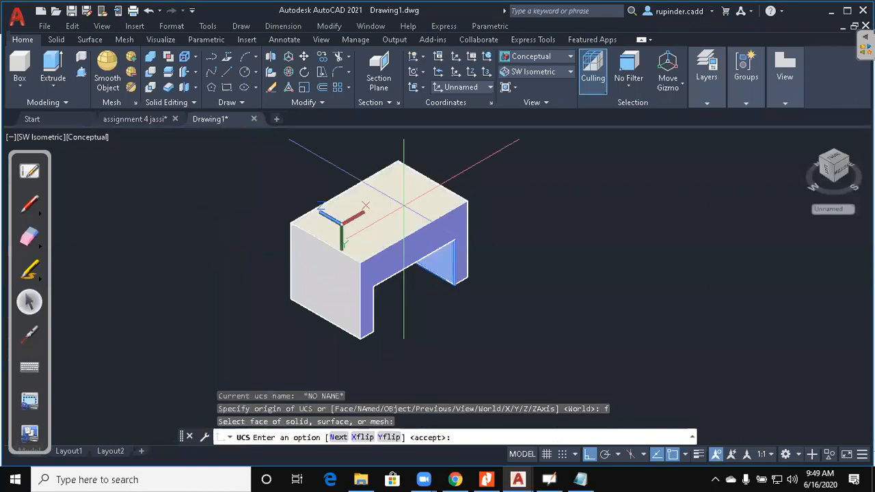
key("Return")
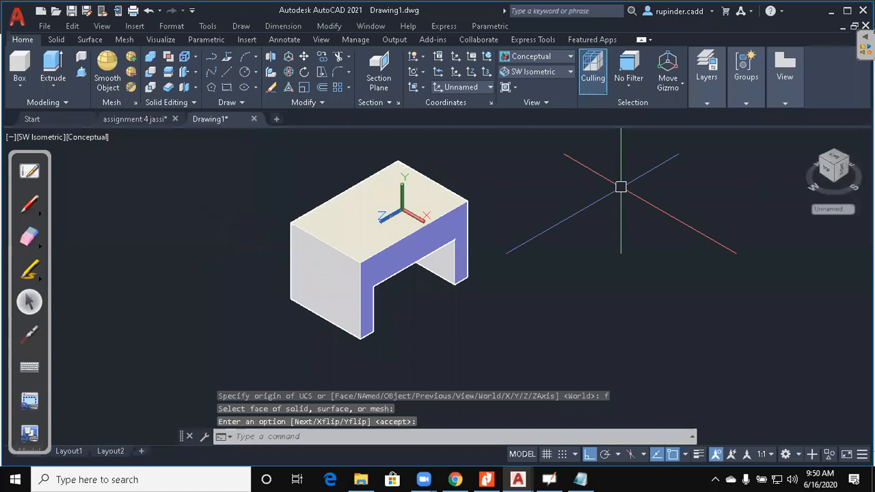
key("Escape")
key("Escape")
Reset the UCS to World
type("ucs")
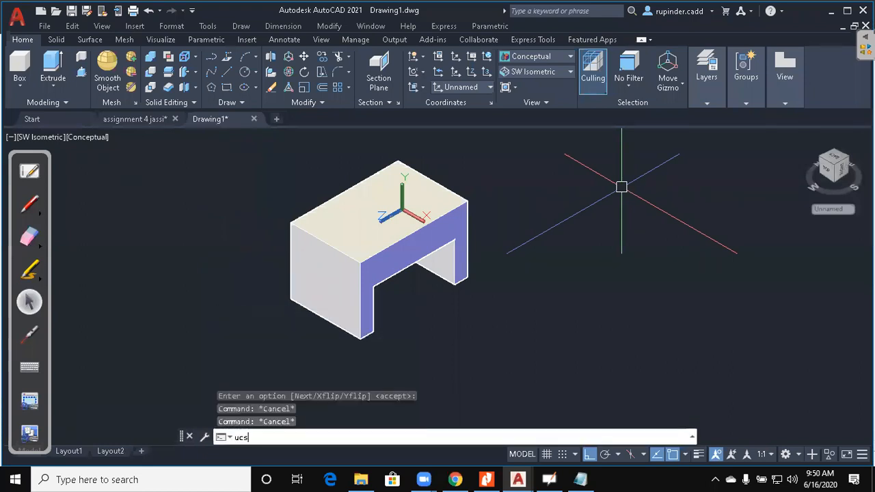
key("Return")
key("Escape")
key("Escape")
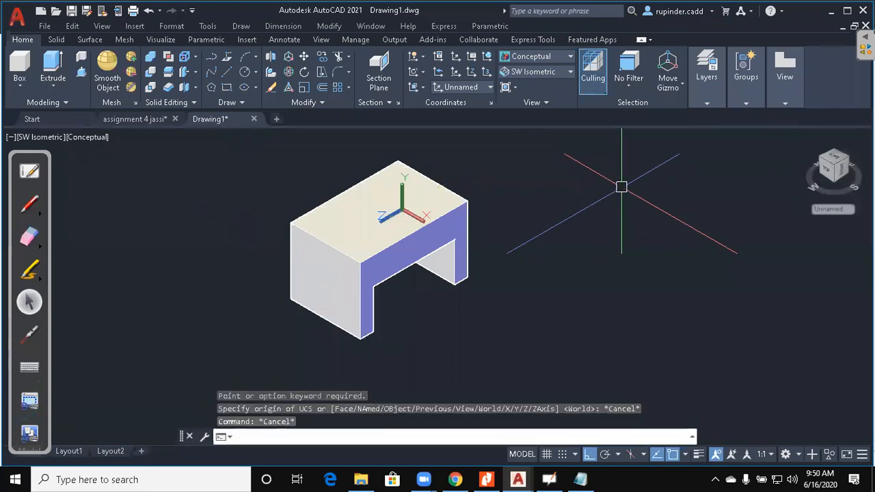
type("ucs")
key("Return")
key("Return")
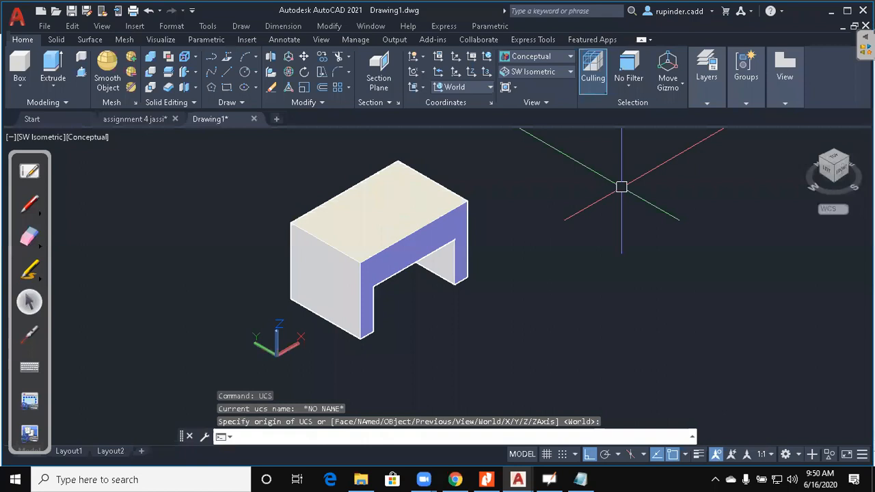
Restore the last coordinate system with the UCS Previous option
type("ucs")
key("Return")
type("p")
key("Return")
key("Escape")
key("Escape")
key("Escape")
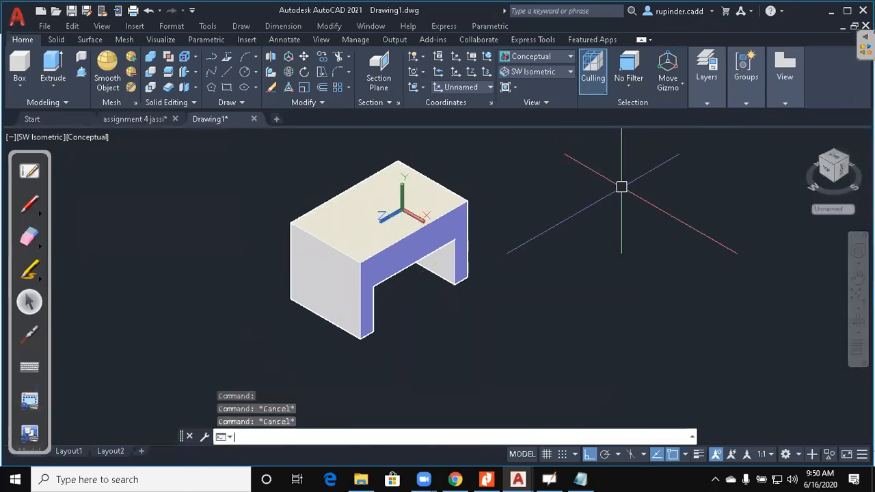
Set the UCS with the ZAxis option, placing the origin on the top face's left corner and the positive Z axis pointing straight up
type("ucs")
key("Return")
type("z")
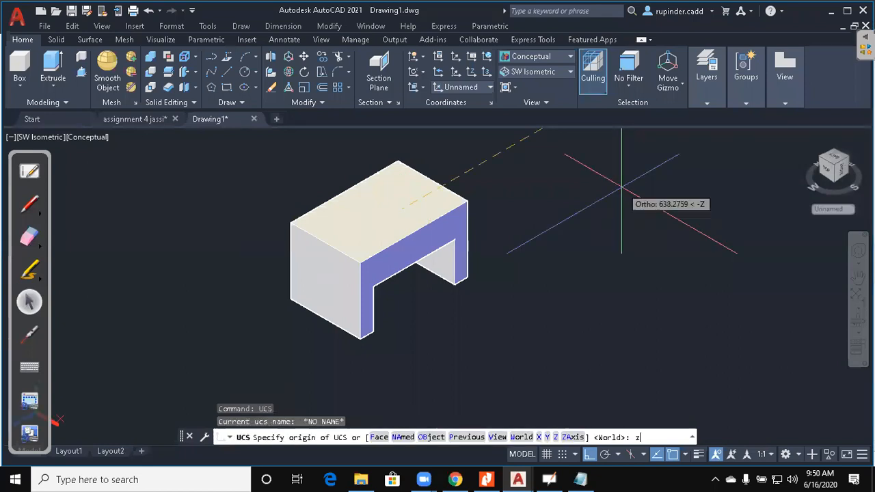
type("a")
key("Return")
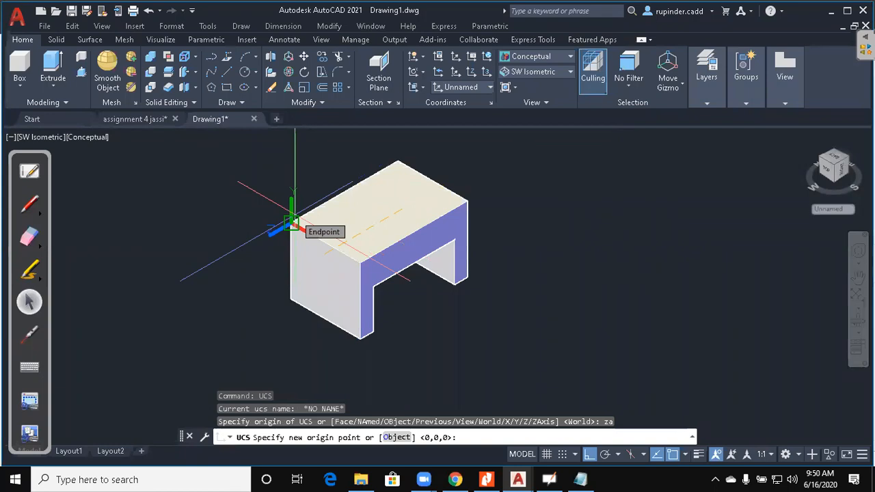
left_click(291, 220)
middle_click_drag(291, 220, 287, 305)
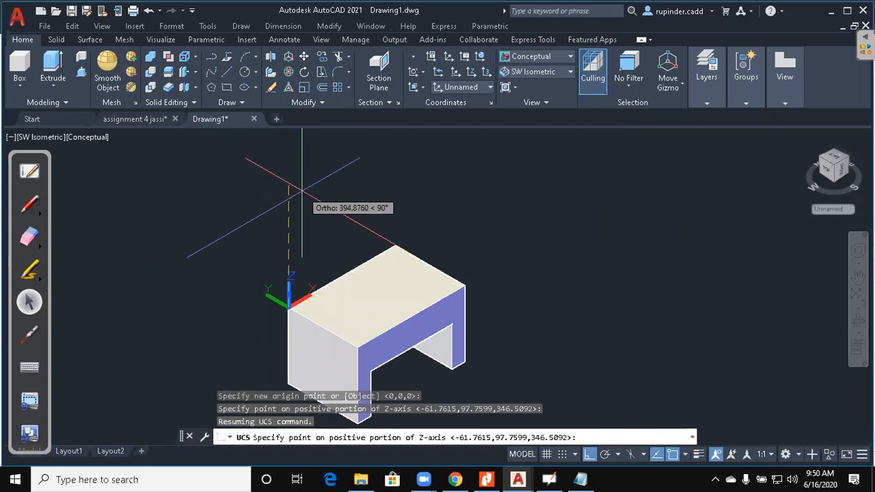
left_click(302, 188)
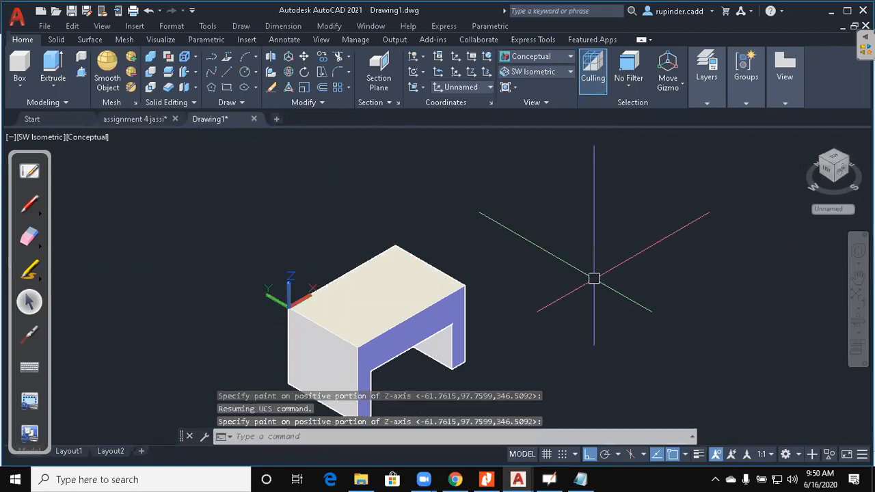
middle_click_drag(591, 278, 578, 248)
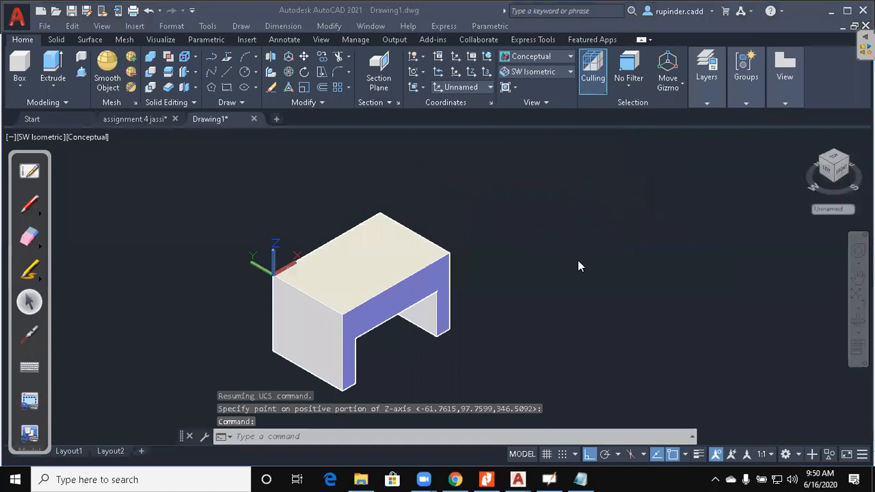
Draw a horizontal circle in the empty space to the right of the solid
left_click(544, 242)
key("Escape")
key("Escape")
key("Escape")
type("c")
key("Return")
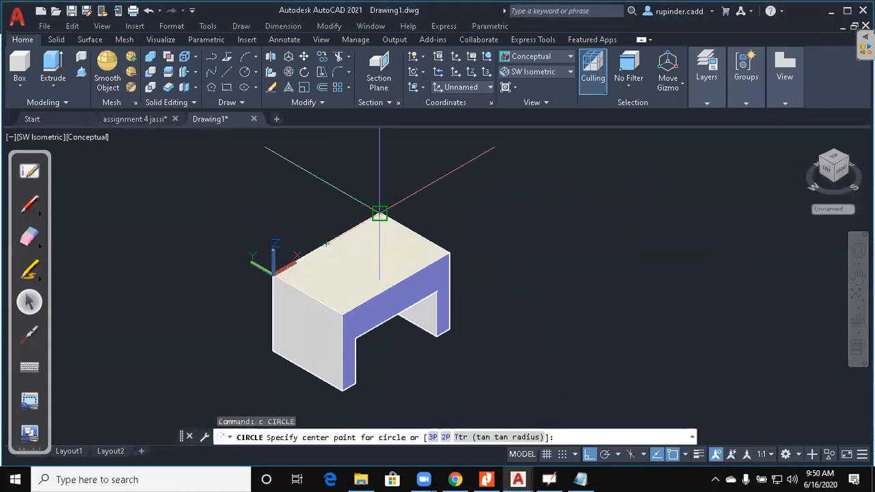
left_click(640, 222)
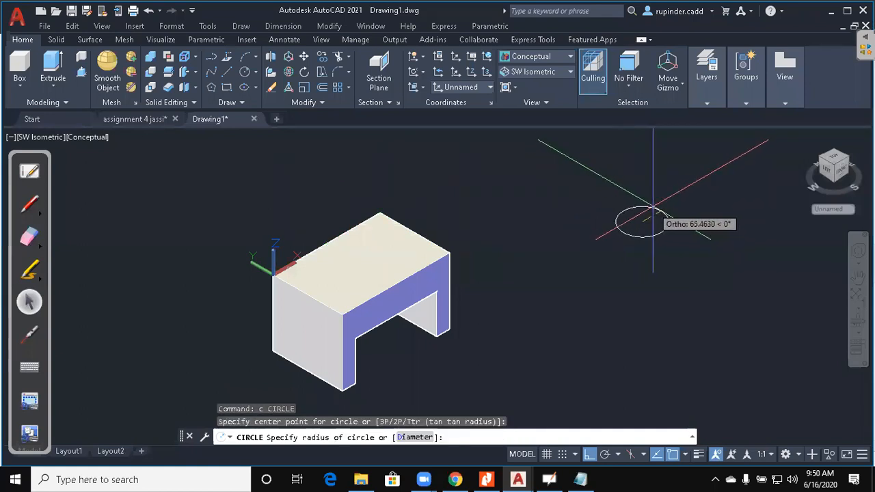
left_click(654, 201)
key("Escape")
key("Escape")
key("Escape")
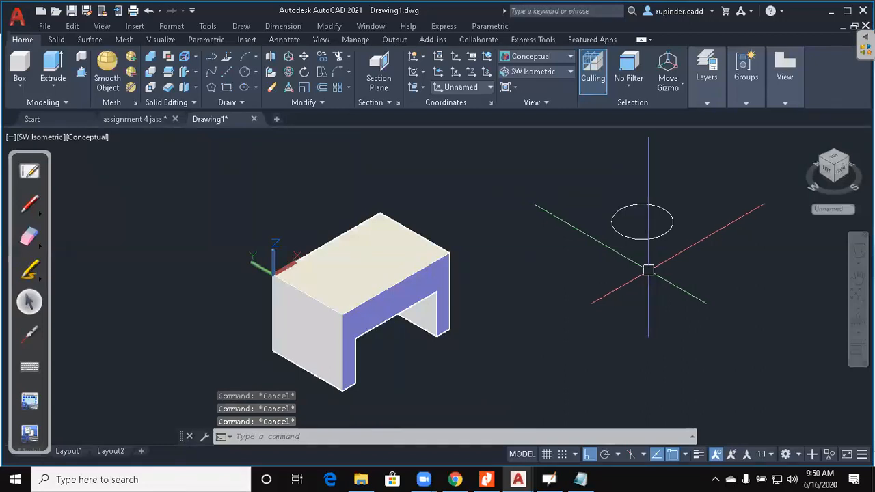
type("m")
key("Return")
left_click(726, 287)
left_click(593, 209)
key("Return")
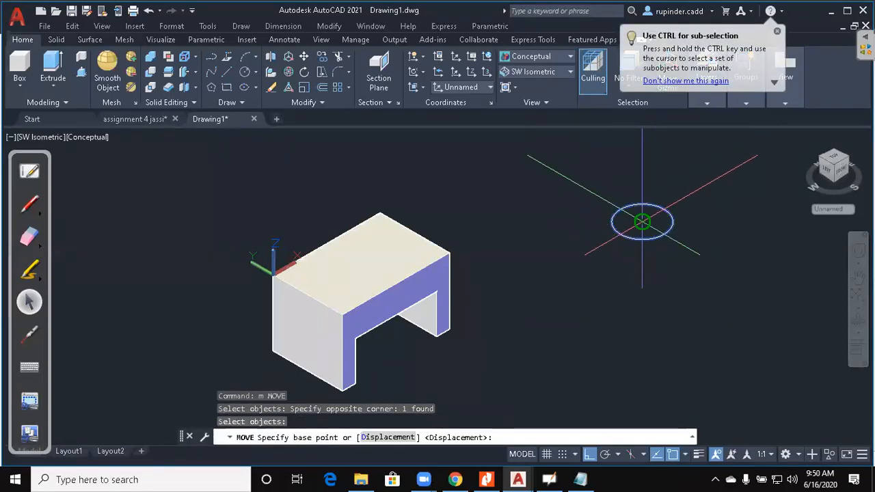
left_click(641, 222)
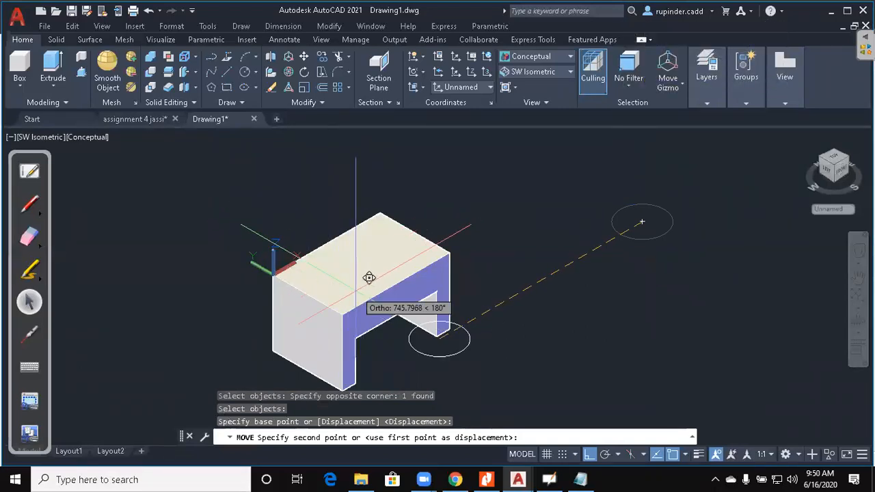
key("Escape")
key("Escape")
key("Escape")
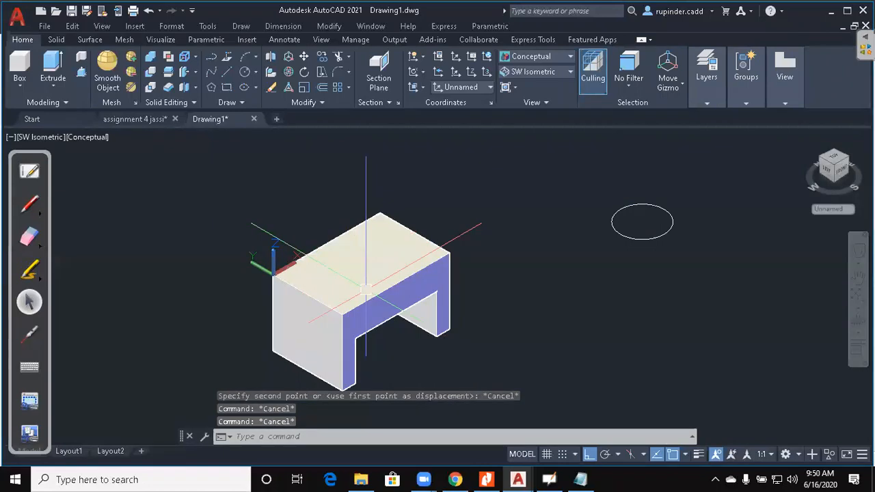
Switch the visual style to 2D Wireframe with the VSCURRENT command
type("vs")
key("Return")
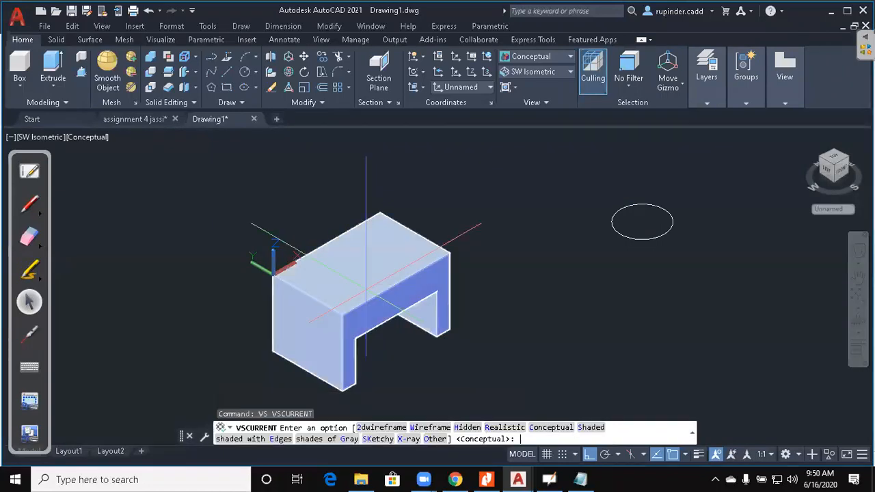
type("2")
key("Return")
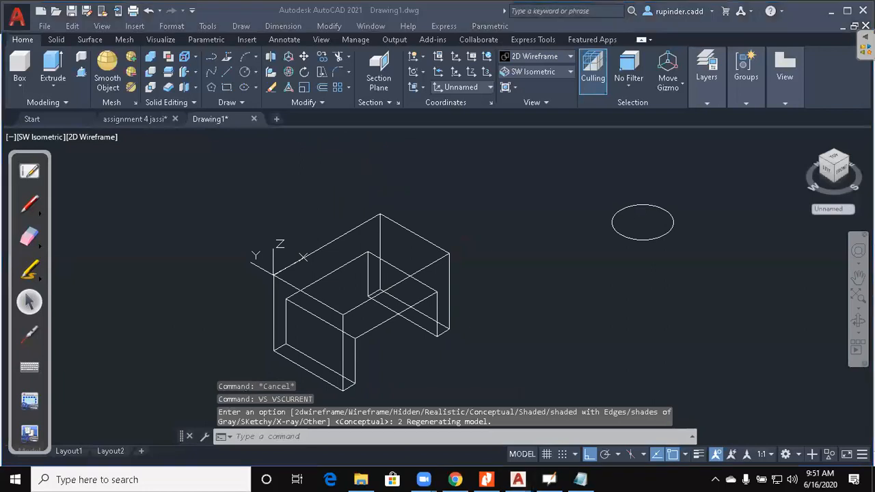
left_click(622, 291)
key("Escape")
key("Escape")
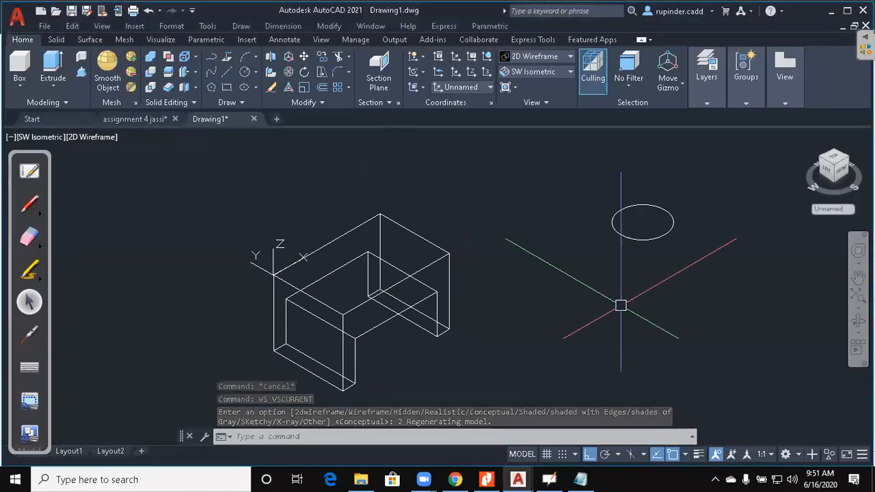
Move the circle by its center to the middle of the top face, using Mid Between 2 Points on the rear and front corners
type("m")
key("Return")
left_click(726, 298)
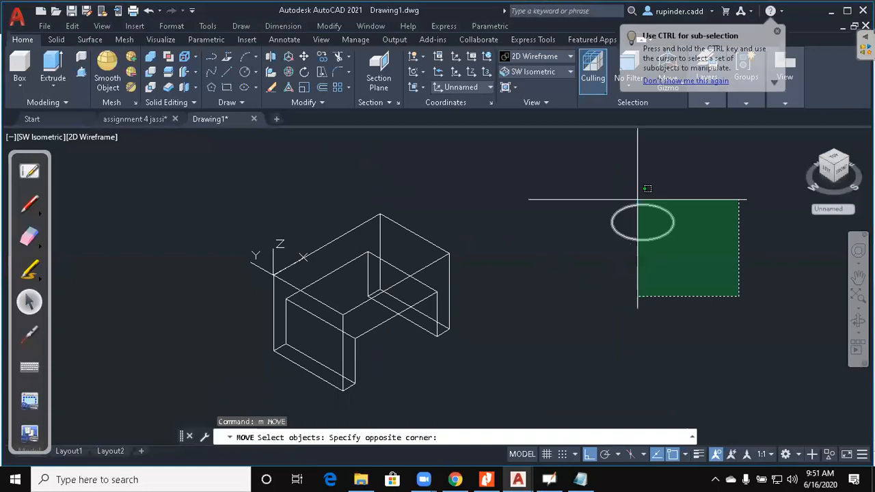
left_click(644, 196)
key("Return")
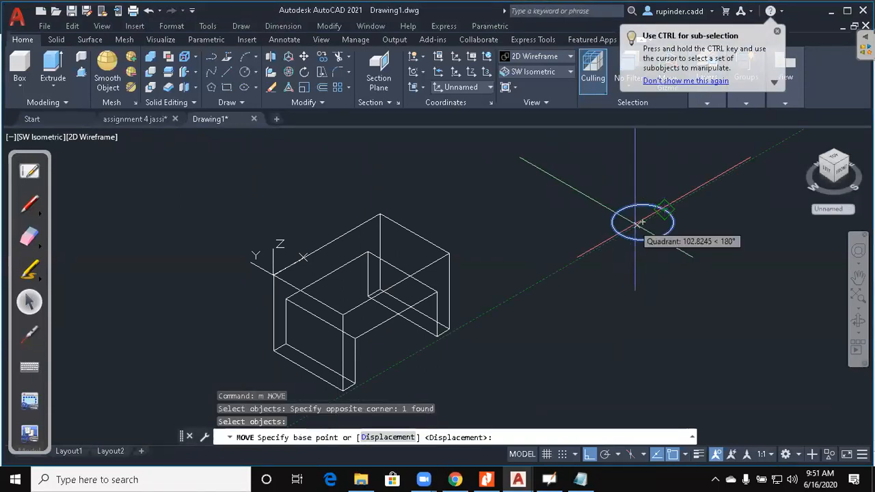
left_click(641, 222)
right_click(376, 232, "shift")
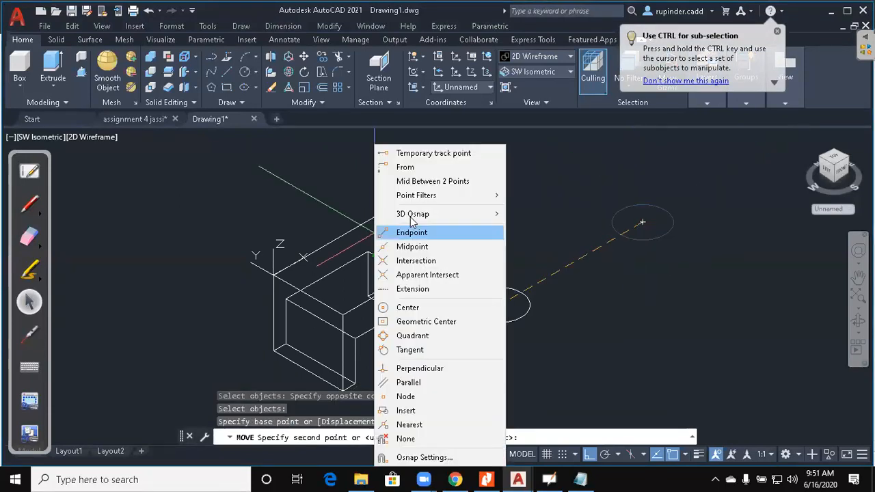
left_click(431, 182)
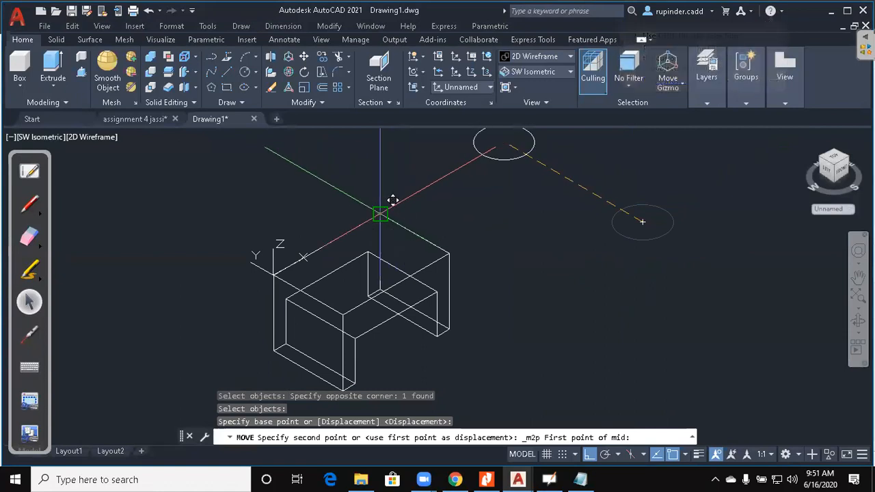
left_click(392, 202)
left_click(343, 314)
key("Escape")
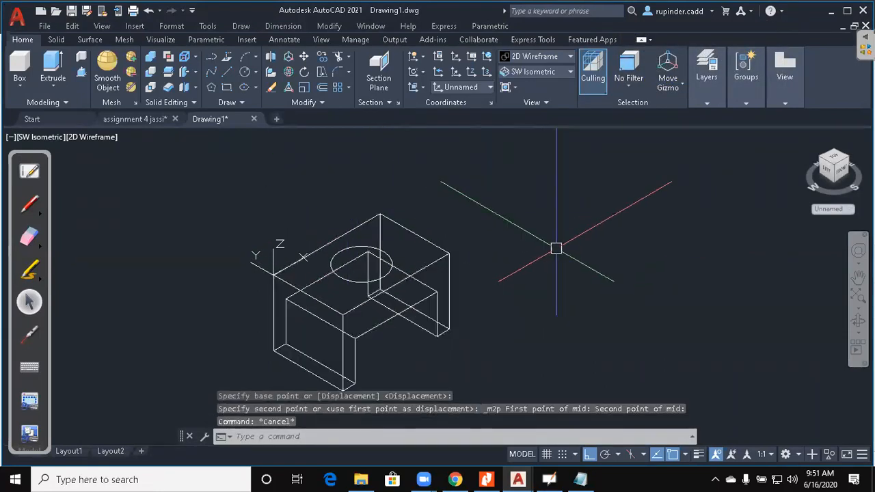
Switch the visual style to Conceptual with the VSCURRENT command and examine the circle on the solid's top face
scroll(465, 226, "up", 4)
key("Escape")
key("Escape")
type("vs")
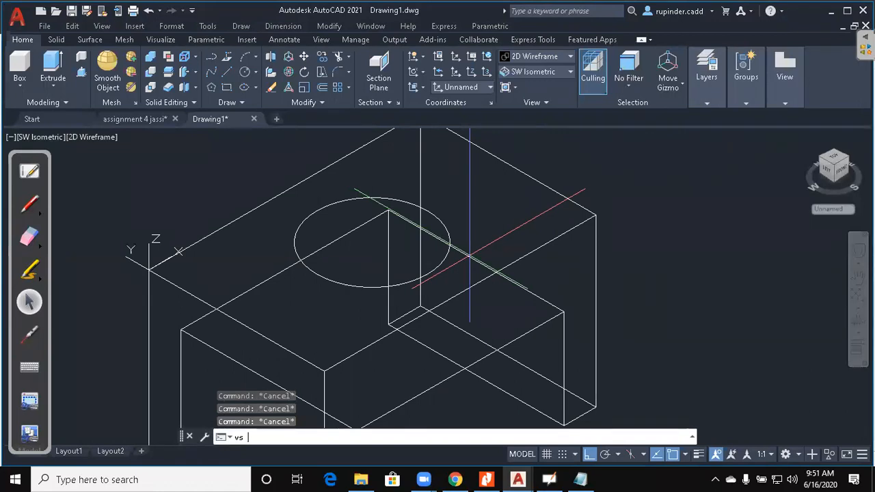
key("Return")
type("c")
key("Return")
scroll(456, 250, "up", 3)
mouse_move(465, 258)
middle_mouse_down()
mouse_move(498, 305)
mouse_move(509, 277)
middle_mouse_up()
scroll(509, 277, "down", 4)
middle_click_drag(574, 295, 541, 244)
Return the visual style to 2D Wireframe with the VSCURRENT command
key("Escape")
type("vs")
key("Return")
type("2")
key("Return")
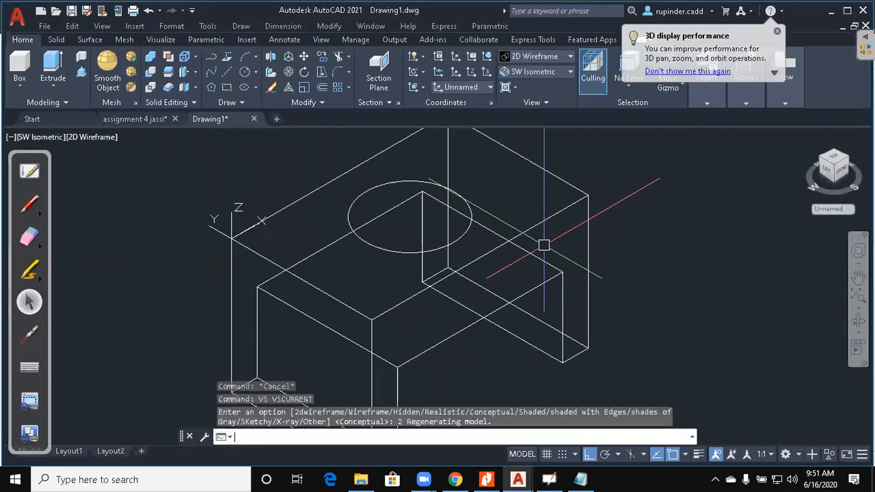
Extrude the circle upward from the solid's top face by about 144 units to form a cylinder
type("ext")
key("Return")
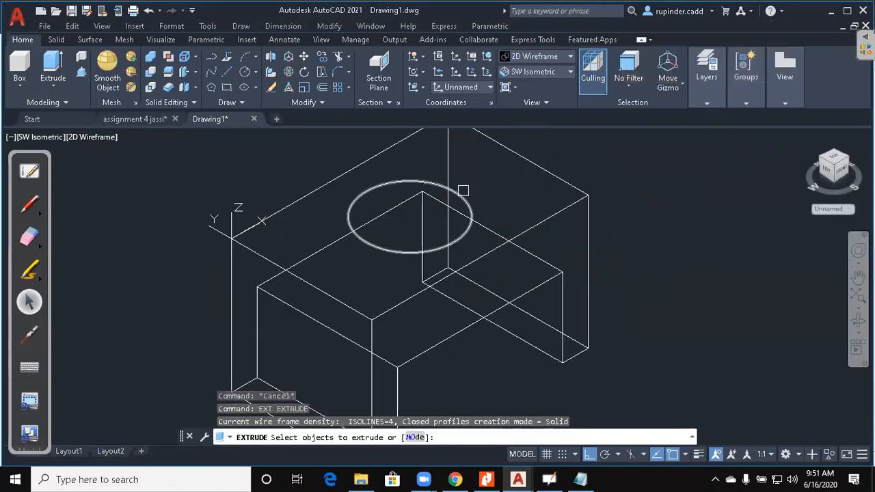
left_click(462, 190)
key("Return")
middle_click_drag(479, 171, 455, 264)
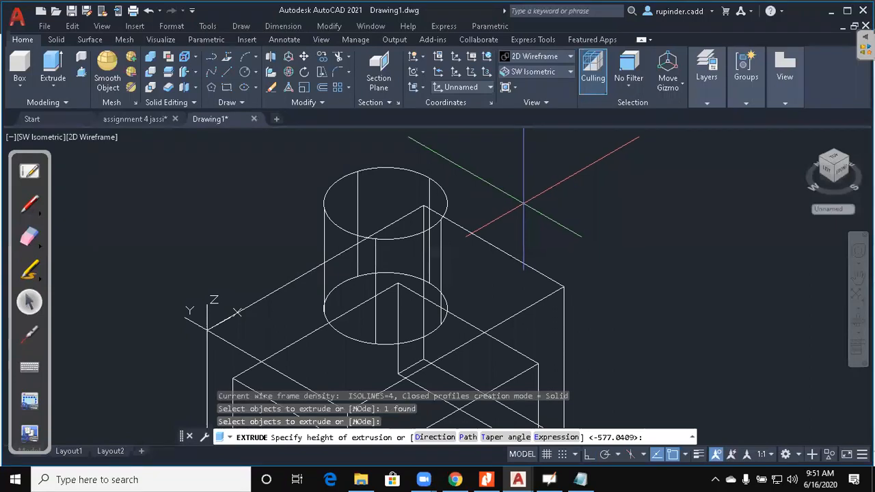
key("Escape")
scroll(646, 290, "down", 2)
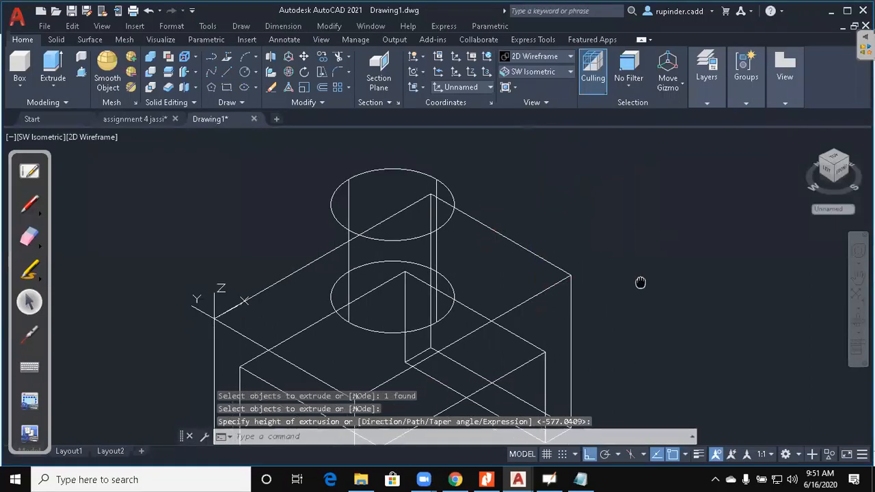
middle_click_drag(653, 295, 630, 266)
key("Escape")
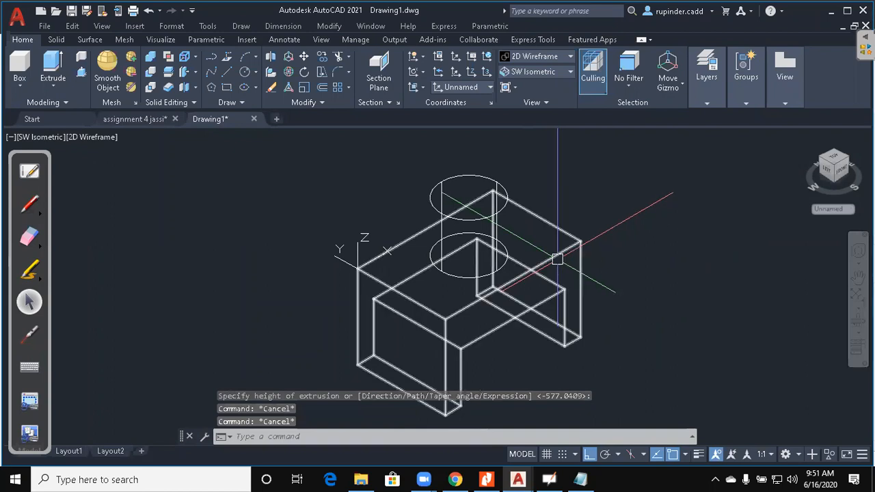
Pick the base solid and the cylinder to check whether they are separate objects, and clear the selection
left_click(558, 257)
left_click(485, 230)
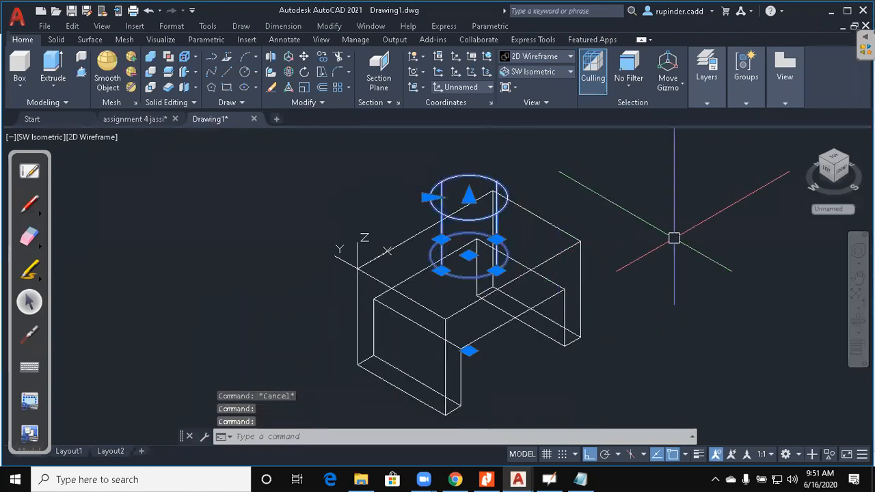
key("Escape")
key("Escape")
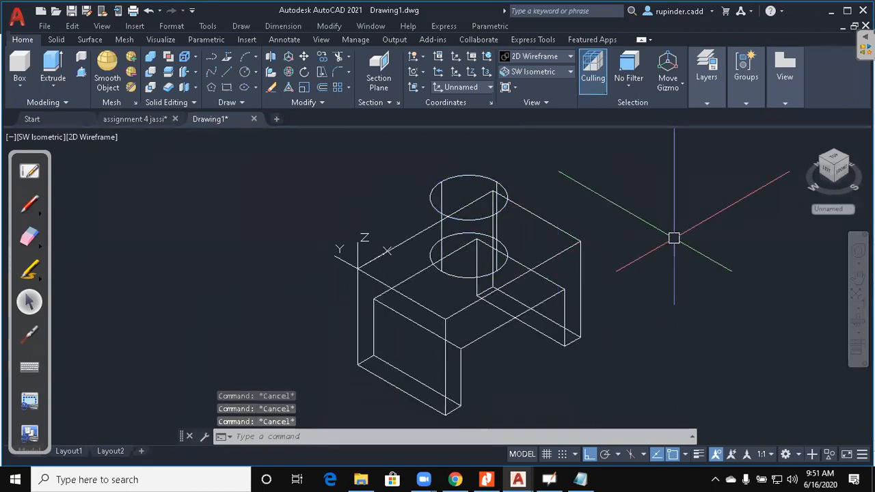
Combine the base solid and the cylinder into one solid with the Union command
type("uni")
key("Return")
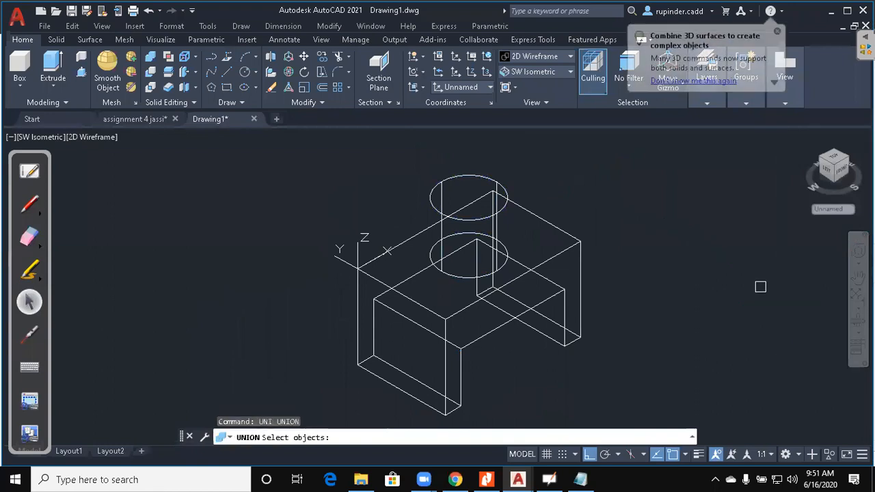
left_click(691, 349)
left_click(465, 198)
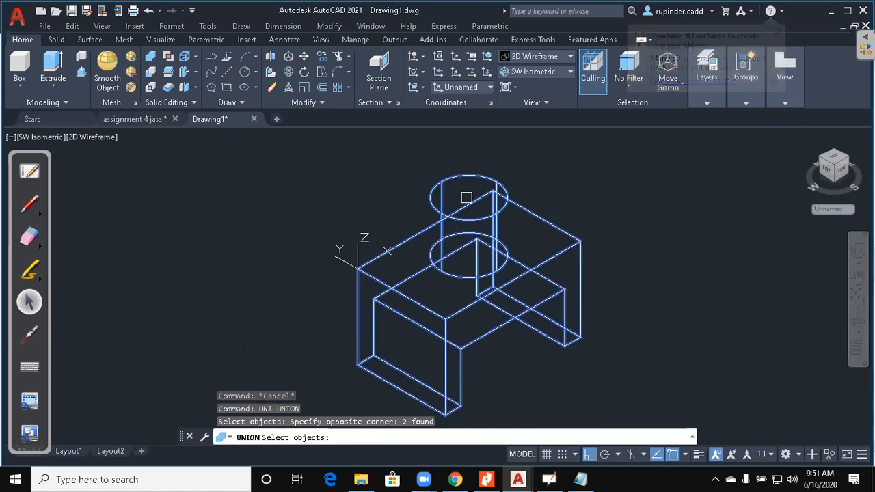
key("Return")
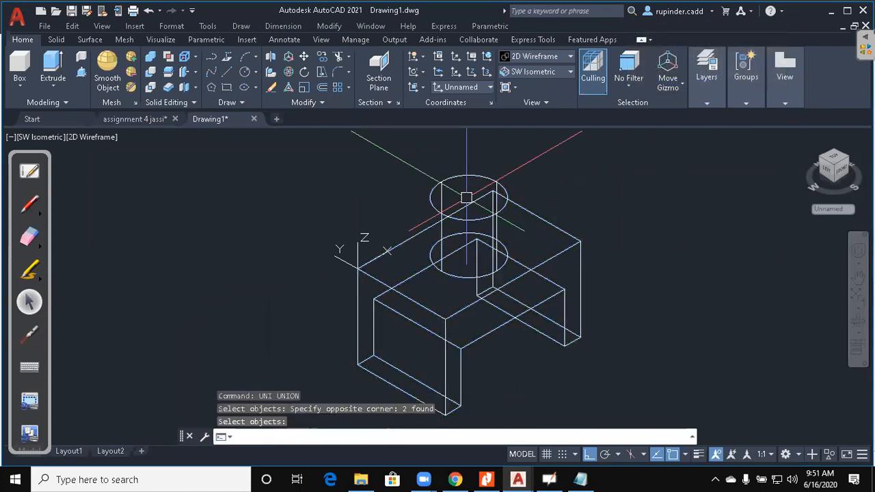
Show the model in the Conceptual visual style and pick the solid to check that its parts are joined
type("vs")
key("Return")
type("c")
key("Return")
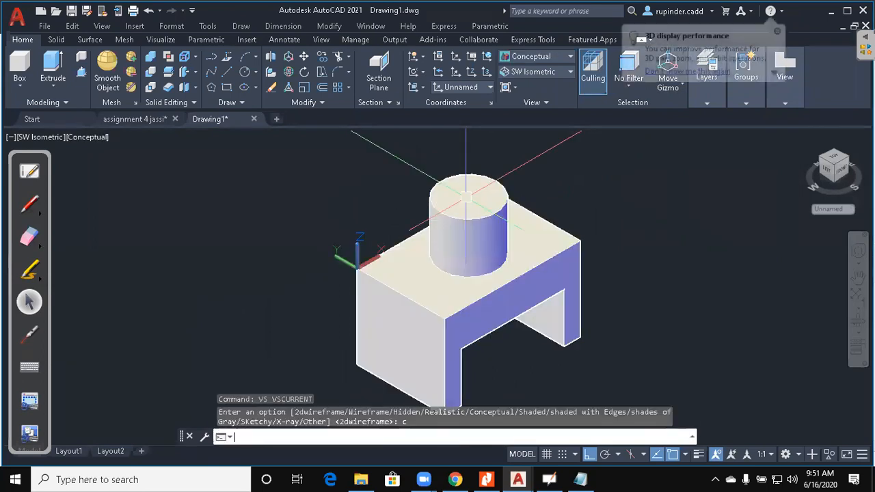
key("Escape")
left_click(500, 234)
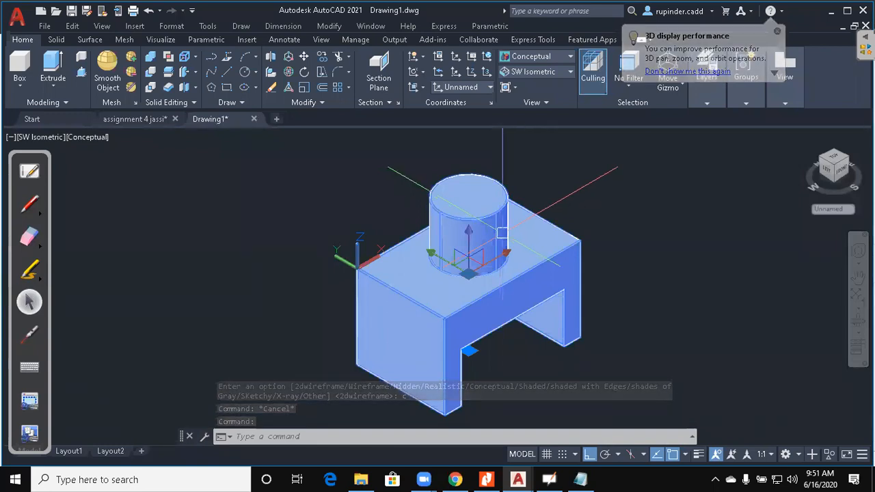
key("Escape")
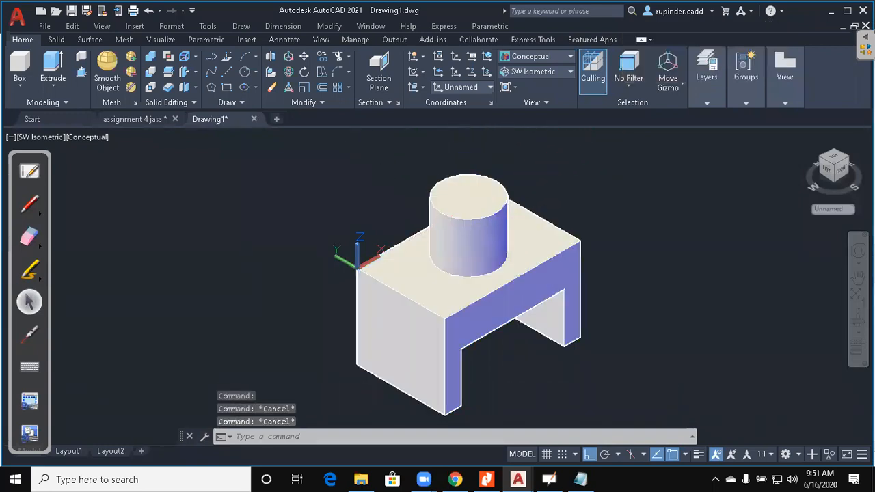
Set the visual style back to 2D Wireframe for further drawing
key("Escape")
type("vs")
key("Return")
type("2")
key("Return")
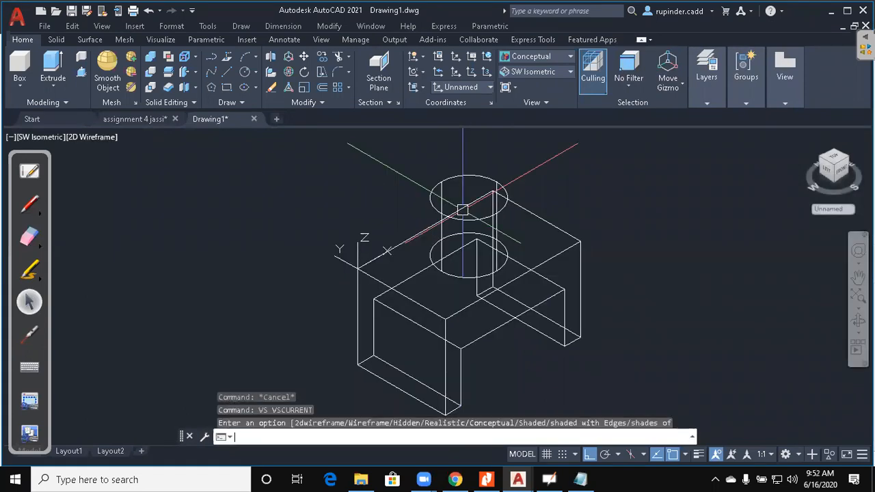
Draw a smaller concentric circle on the cylinder's top face, centered on the rim's center
type("c")
key("Return")
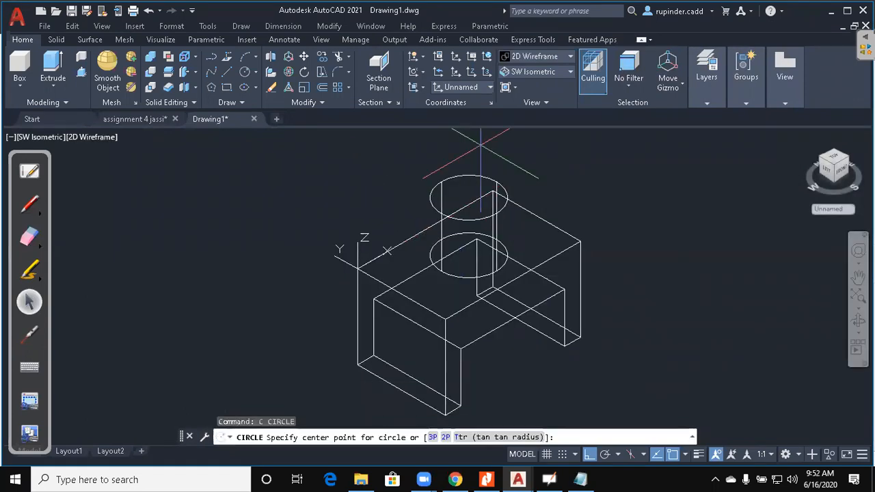
left_click(469, 197)
scroll(474, 190, "up", 4)
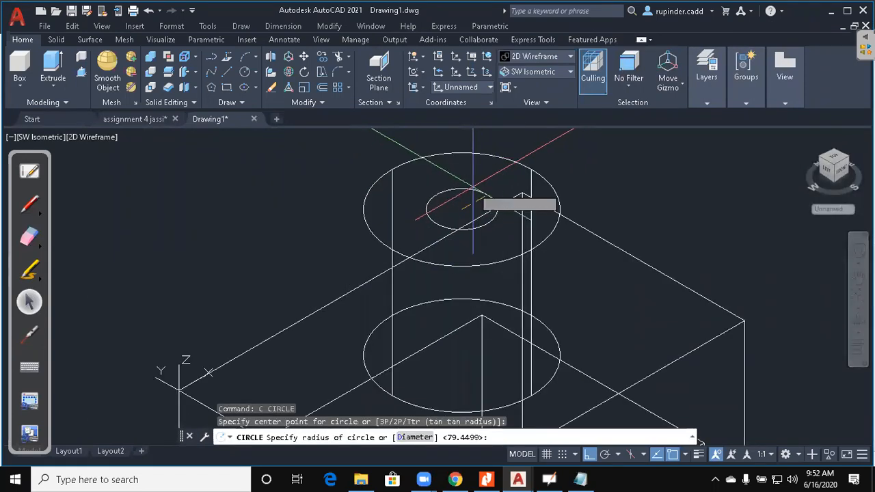
key("Escape")
key("Escape")
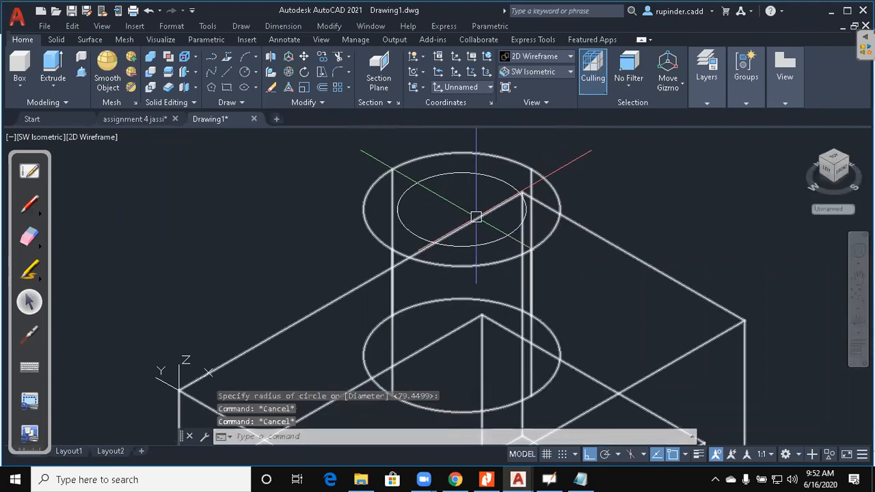
Extrude the inner circle downward through the cylinder and base, ending well below the legs
key("Return")
left_click(494, 179)
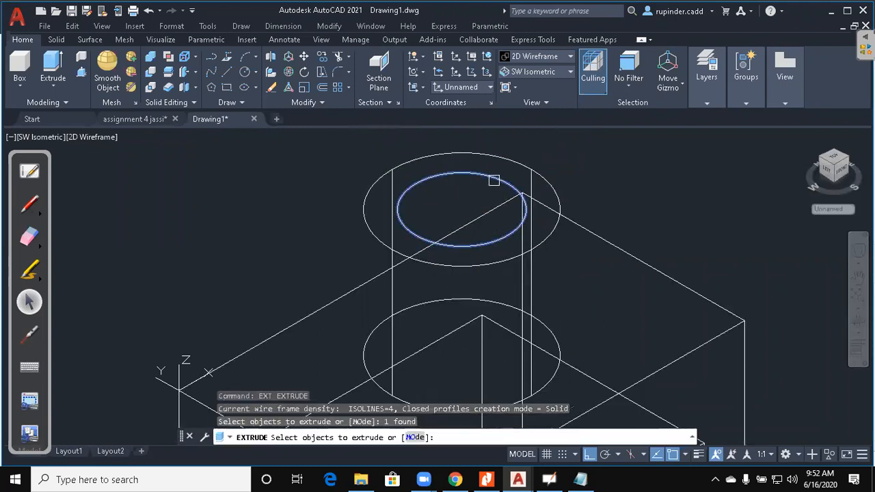
key("Return")
scroll(493, 182, "down", 4)
middle_click_drag(500, 248, 491, 188)
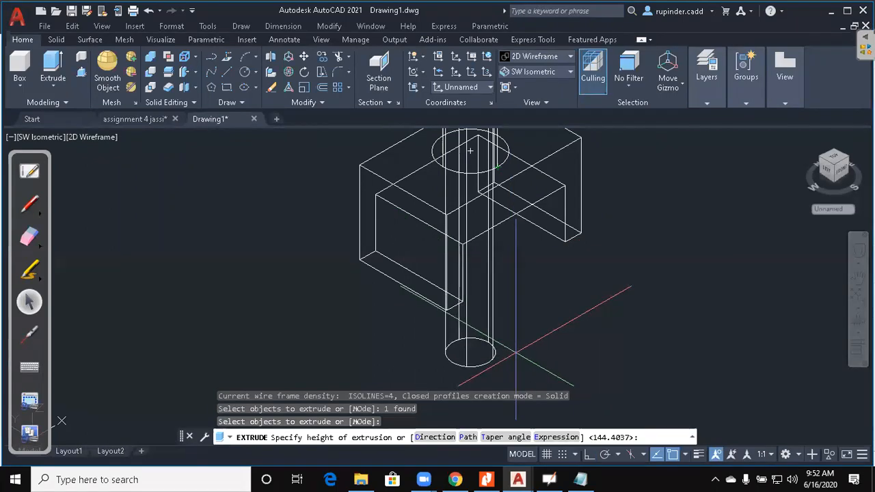
left_click(517, 353)
key("Return")
Switch the visual style to Conceptual with the VSCURRENT command to shade the solid and the long inner cylinder
scroll(671, 333, "down", 1)
middle_click_drag(670, 332, 637, 332)
key("Escape")
key("Escape")
type("vs")
key("Return")
type("c")
key("Return")
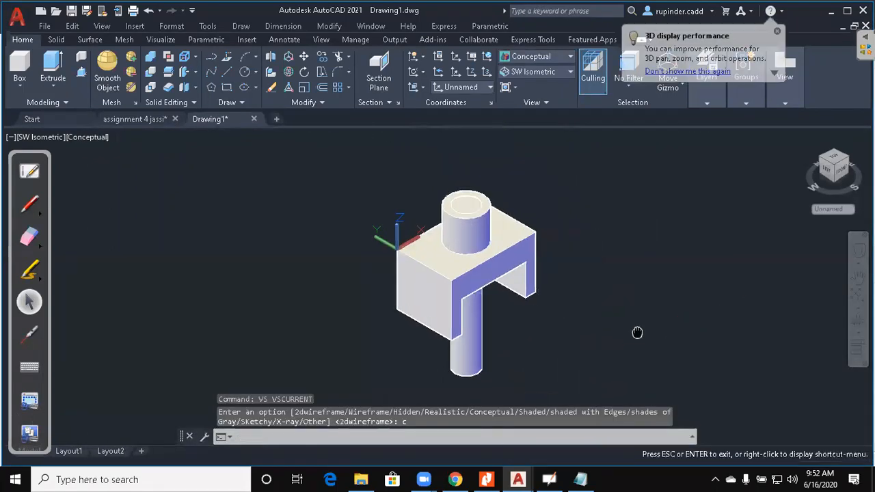
key("Escape")
key("Escape")
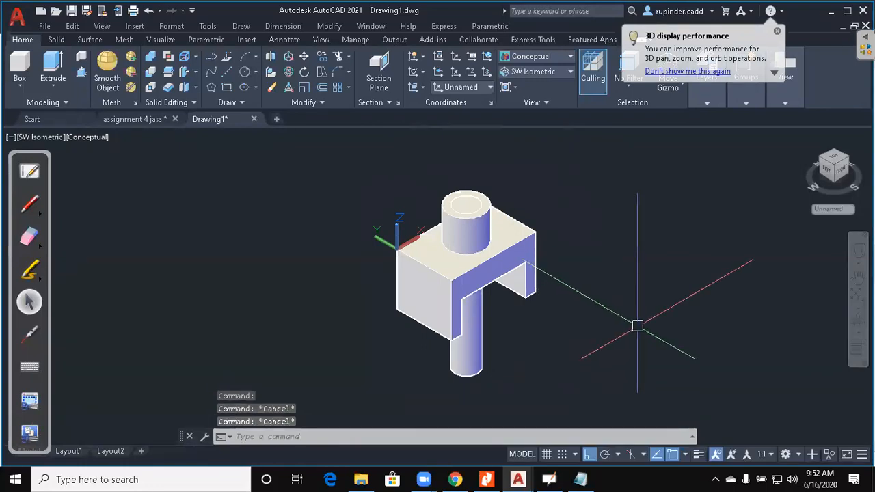
type("s")
key("Return")
key("Escape")
key("Escape")
Subtract the long inner cylinder from the united solid to cut a vertical through hole
type("s")
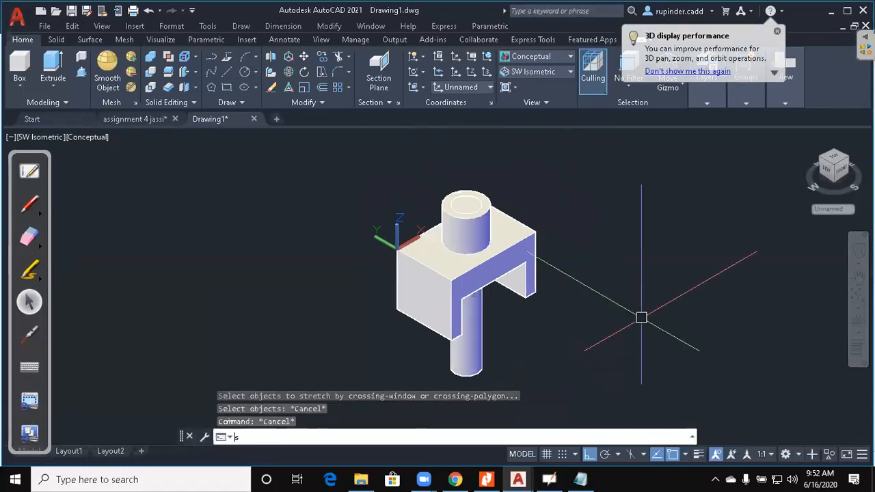
type("u")
key("Return")
left_click(534, 251)
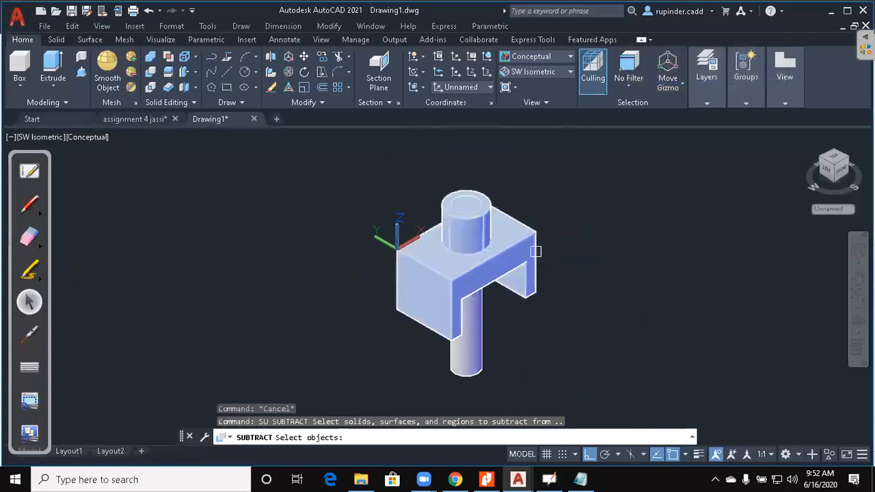
key("Return")
left_click(477, 371)
key("Return")
middle_click_drag(633, 340, 710, 333)
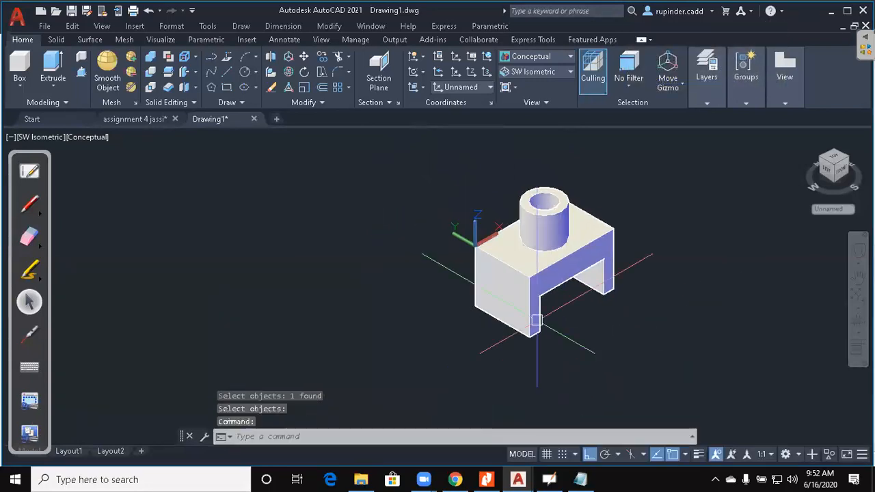
scroll(537, 322, "up", 2)
middle_click_drag(584, 325, 581, 350)
key("Escape")
key("Escape")
key("Escape")
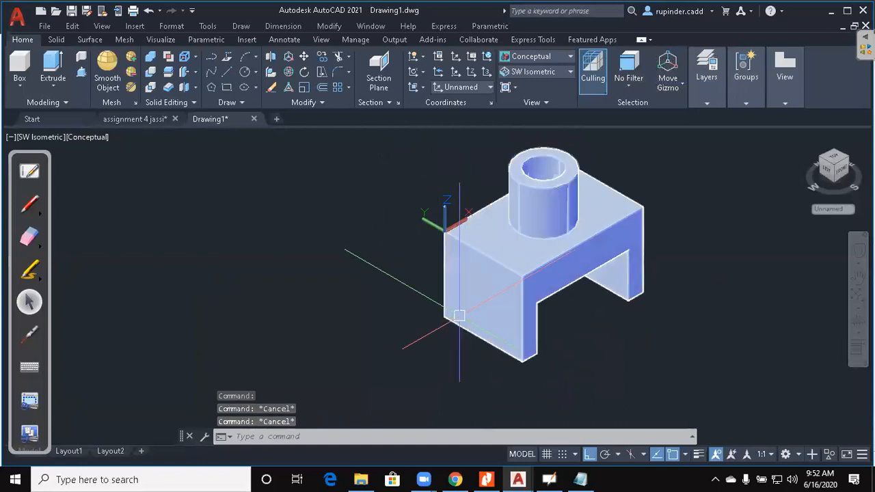
type("ucs")
key("Return")
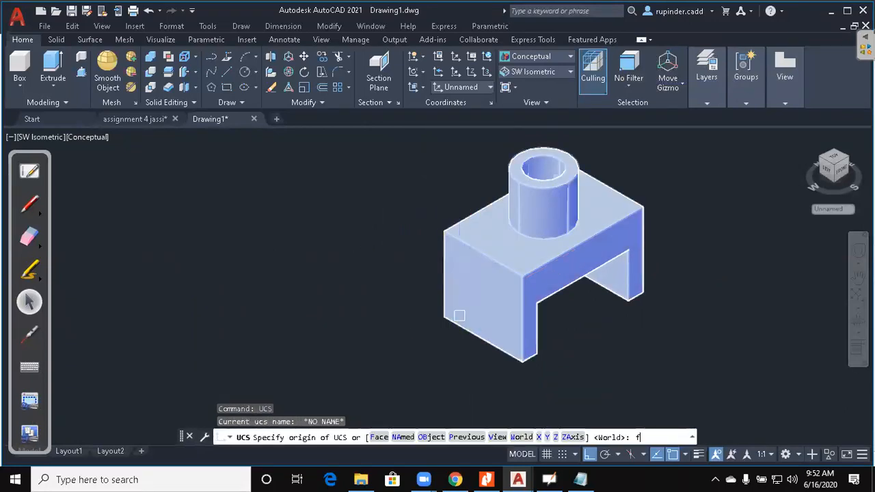
type("f")
key("Return")
key("Escape")
key("Escape")
key("Escape")
Set the UCS with the ZAxis option, placing the origin on the left end face's lower rear corner and positive Z pointing outward from that face
type("ucs")
key("Return")
type("za")
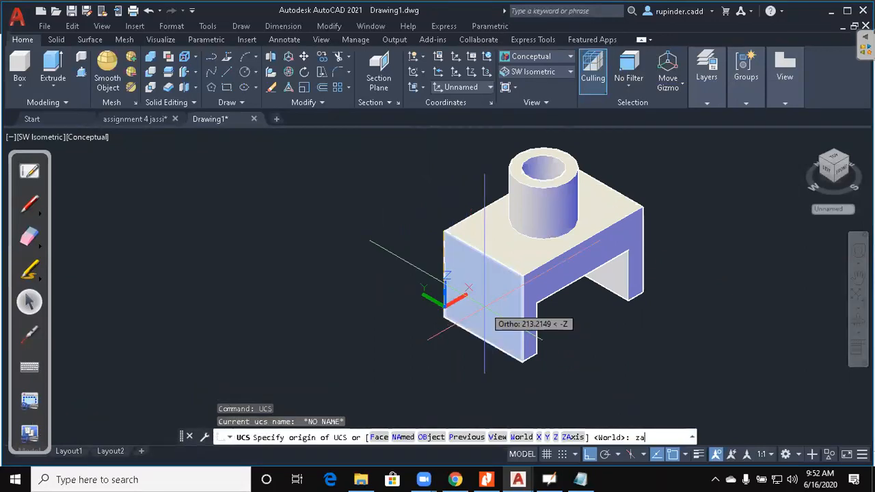
key("Return")
left_click(444, 309)
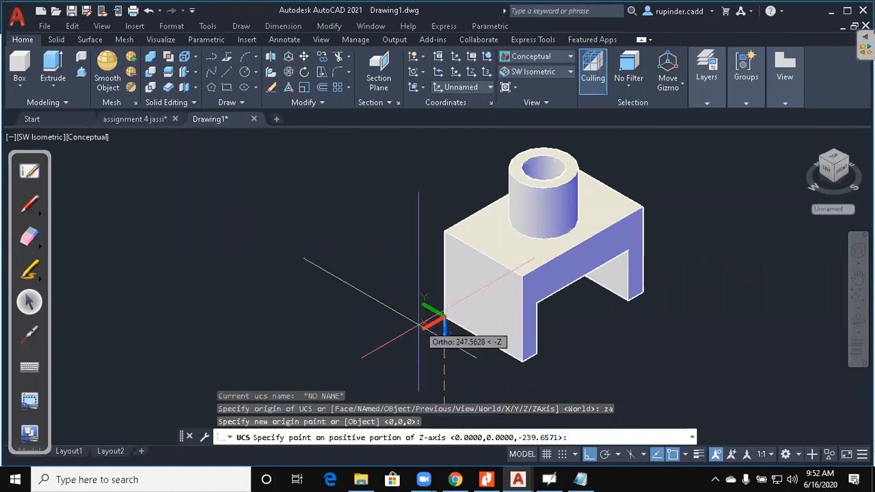
left_click(328, 361)
mouse_move(349, 346)
middle_mouse_down()
mouse_move(402, 284)
mouse_move(410, 255)
middle_mouse_up()
key("Return")
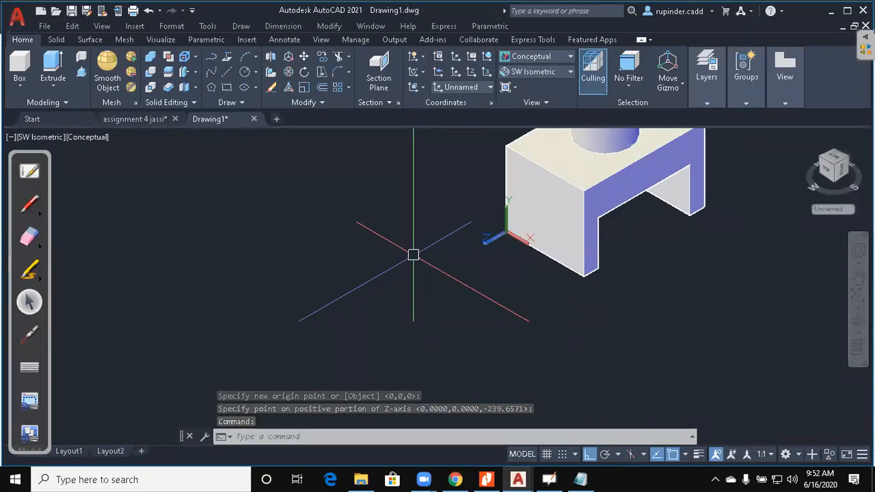
Change the visual style from Conceptual to 2D Wireframe with the VSCURRENT command
key("Escape")
key("Escape")
type("vs")
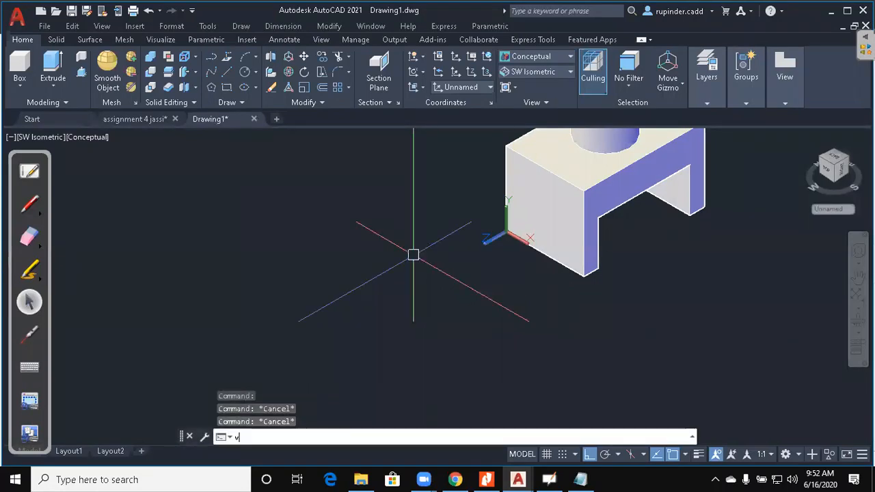
key("Return")
type("2")
key("Return")
Draw a small upright rectangle, parallel to the solid's left end face, in the empty space in front of the solid
type("re")
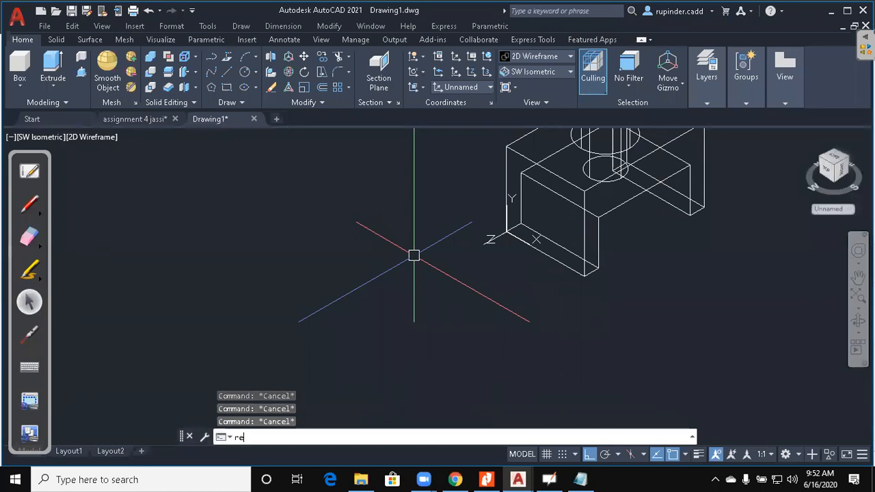
type("c")
key("Return")
key("F8")
middle_click_drag(519, 320, 451, 269)
left_click(590, 290)
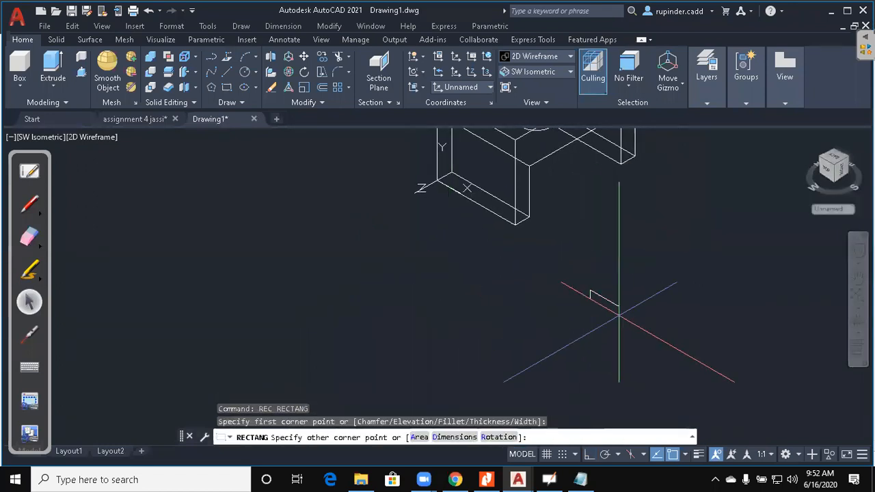
left_click(635, 345)
key("Escape")
key("Escape")
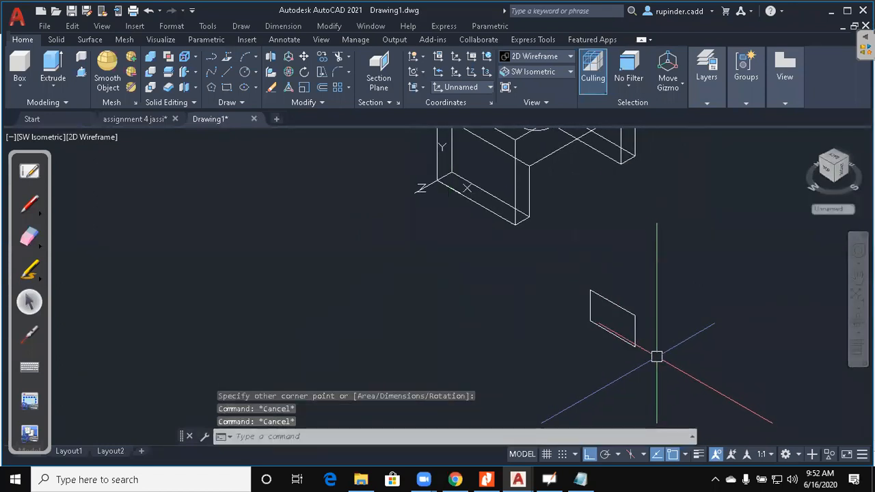
Move the small rectangle onto the bottom edge of the solid's left end face, picking the base point on its lower edge
type("m")
key("Return")
left_click(639, 382)
left_click(560, 259)
key("Return")
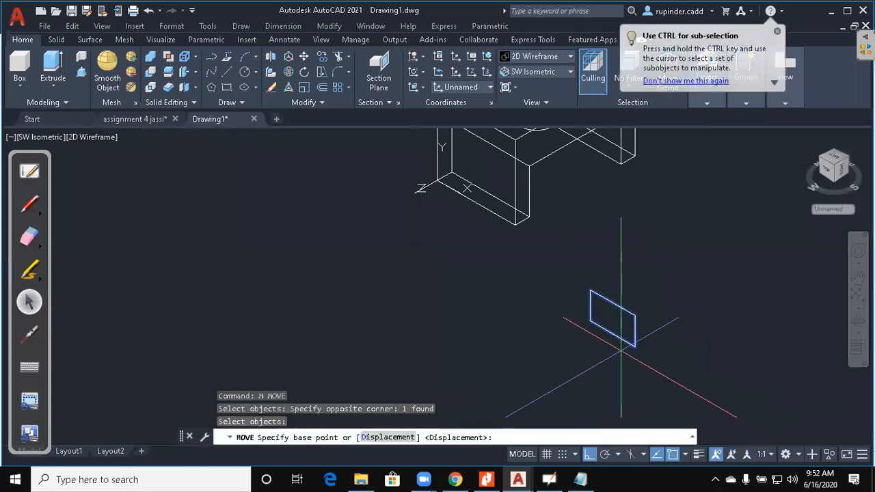
left_click(604, 330)
left_click(468, 199)
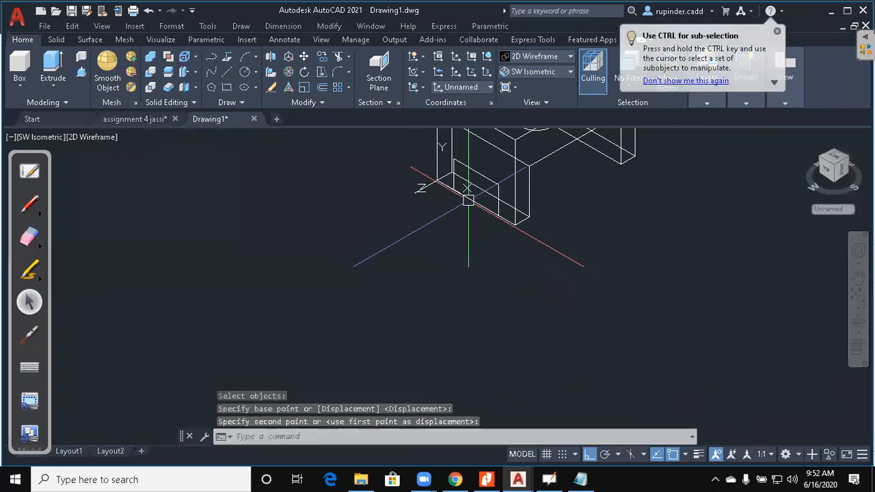
middle_click_drag(715, 310, 681, 335)
key("Escape")
key("Escape")
Extrude the moved rectangle along the full length of the solid and out past its far end
type("ex")
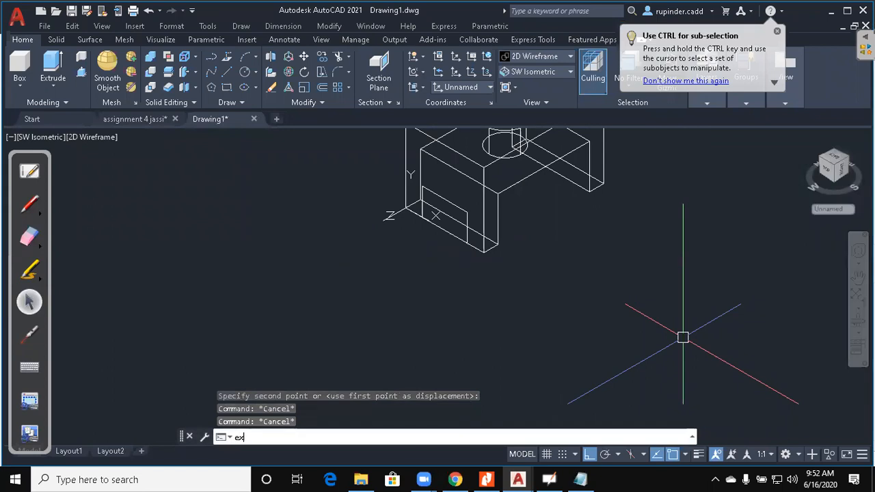
type("t")
key("Return")
left_click(471, 213)
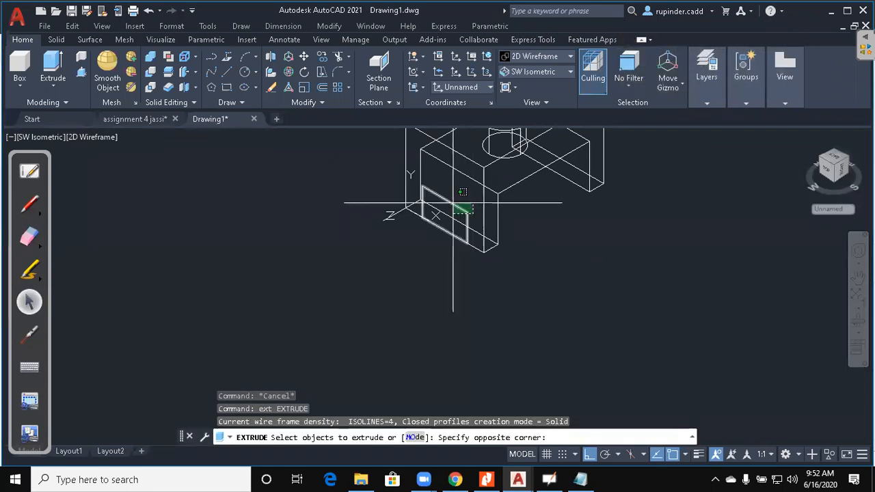
left_click(463, 192)
key("Return")
middle_click_drag(710, 198, 643, 284)
left_click(654, 260)
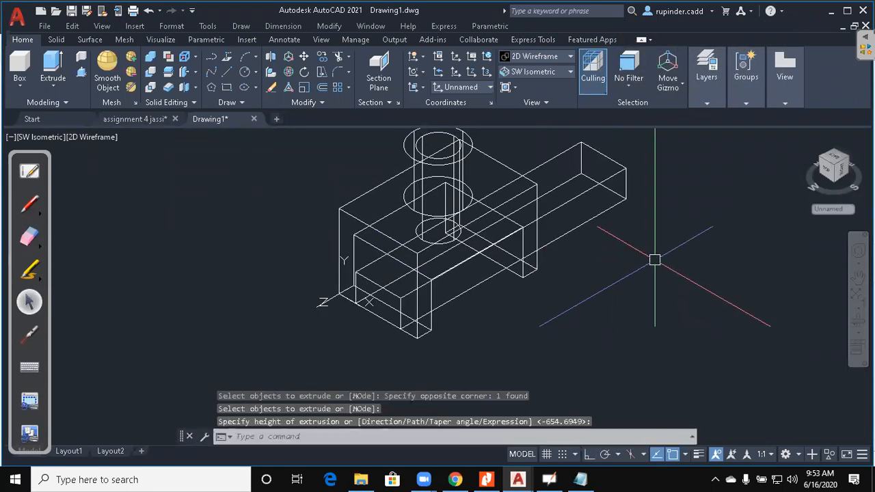
key("Return")
key("Escape")
key("Escape")
key("Escape")
Change the visual style to Conceptual with the VSCURRENT command
type("v")
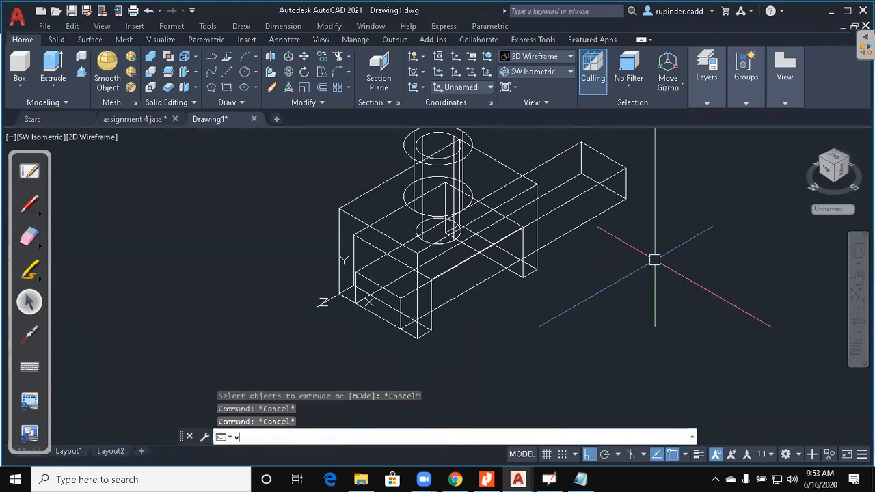
type("s")
key("Return")
type("c")
key("Return")
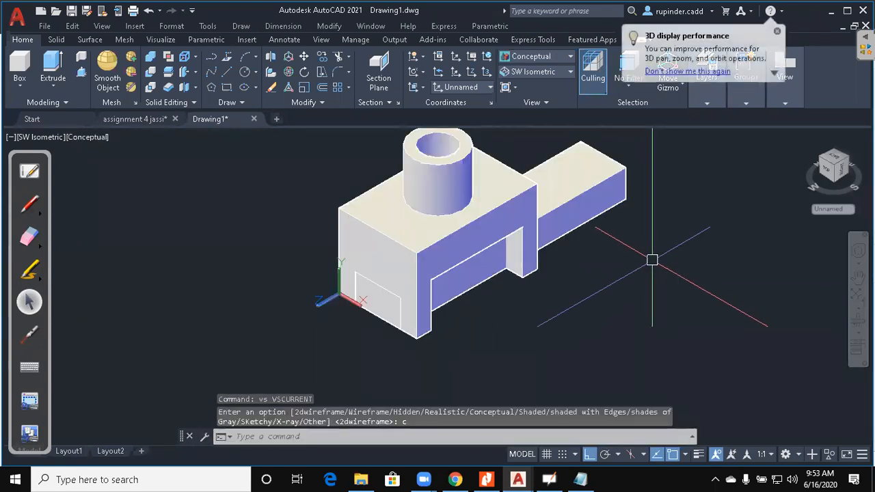
key("Escape")
key("Escape")
key("Escape")
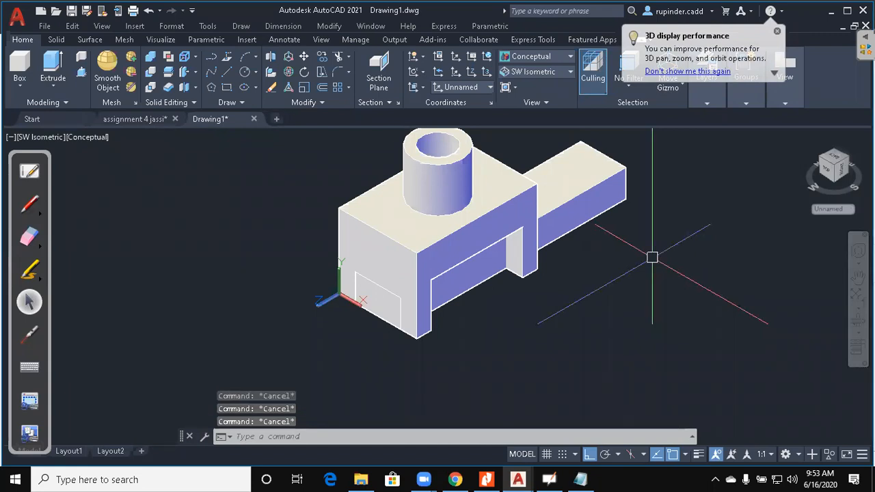
Subtract the long extruded box from the main solid to cut a lengthwise opening that leaves four legs
type("su")
key("Return")
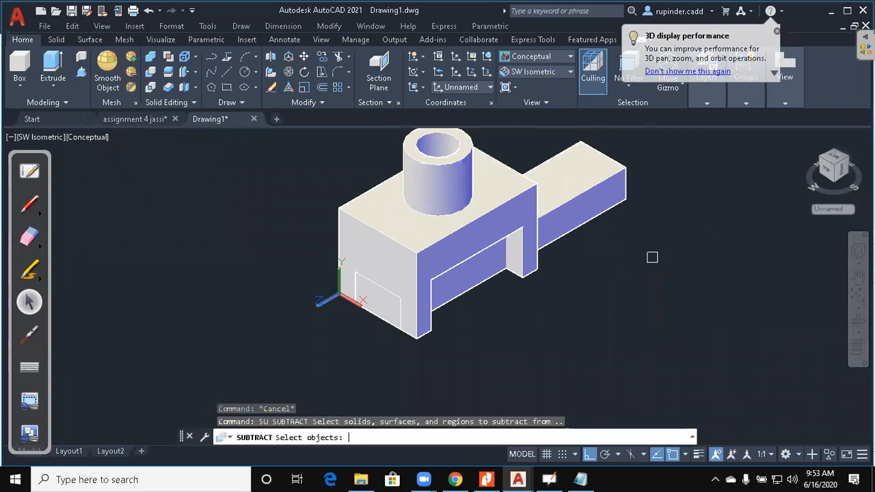
left_click(518, 194)
key("Return")
left_click(582, 183)
key("Return")
middle_click_drag(587, 199, 638, 323)
key("Escape")
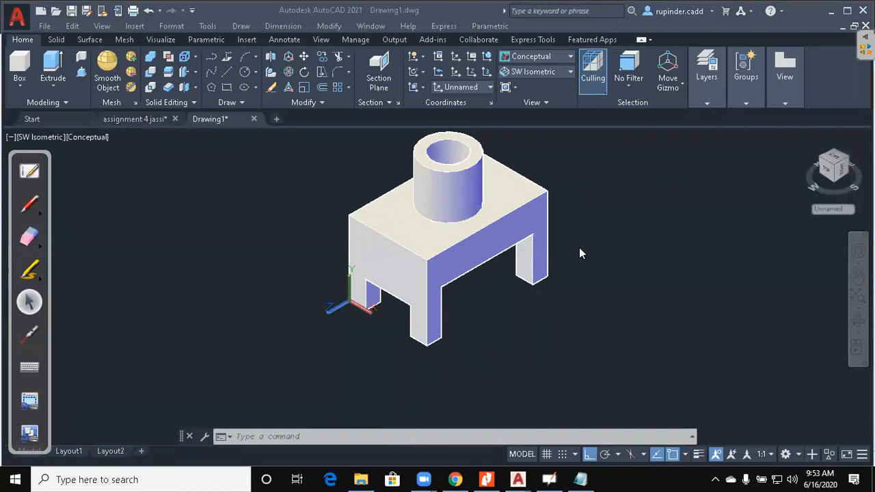
left_click(623, 300)
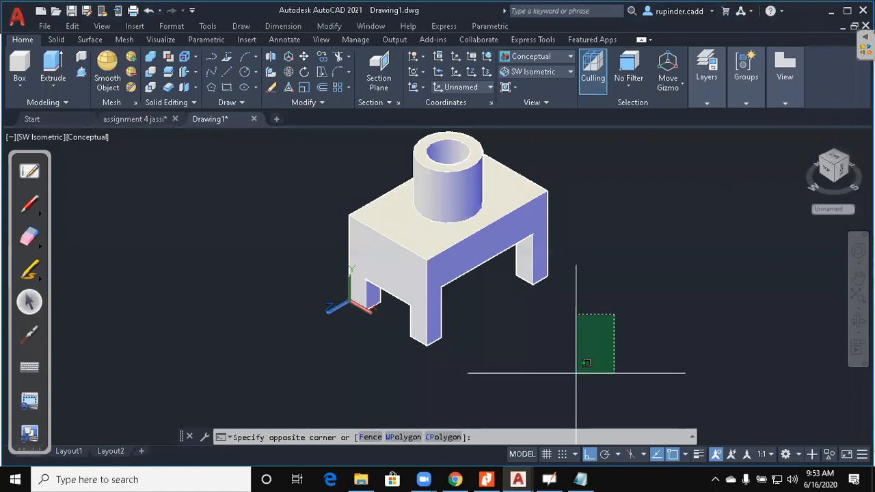
key("Escape")
key("Escape")
key("Escape")
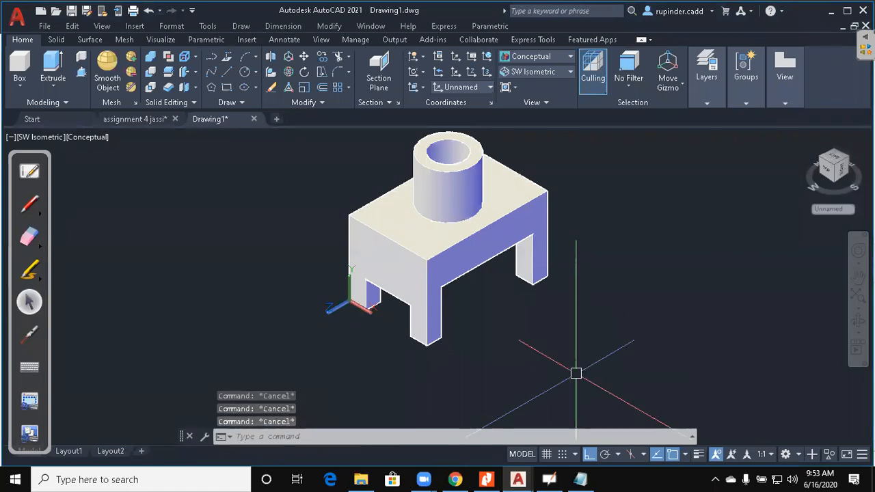
Set the UCS with the ZAxis option, placing the origin on the left end face's upper rear corner and positive Z pointing straight up
type("ucs")
key("Return")
type("z")
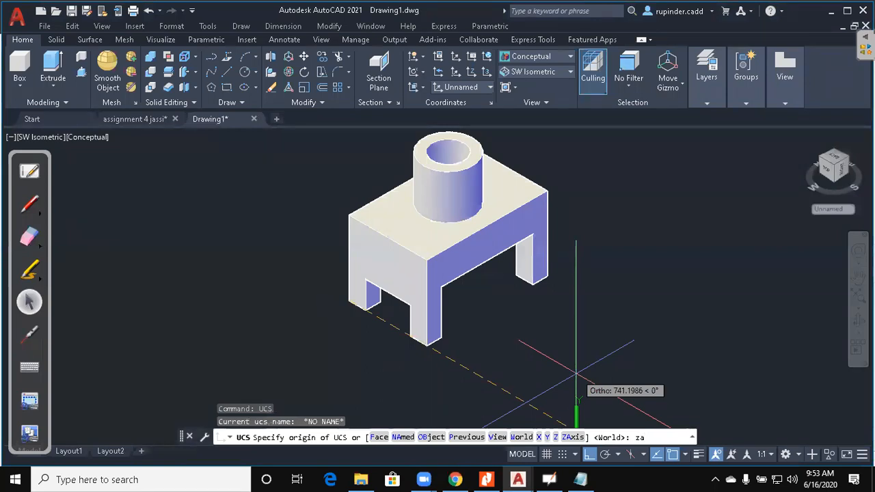
type("a")
key("Return")
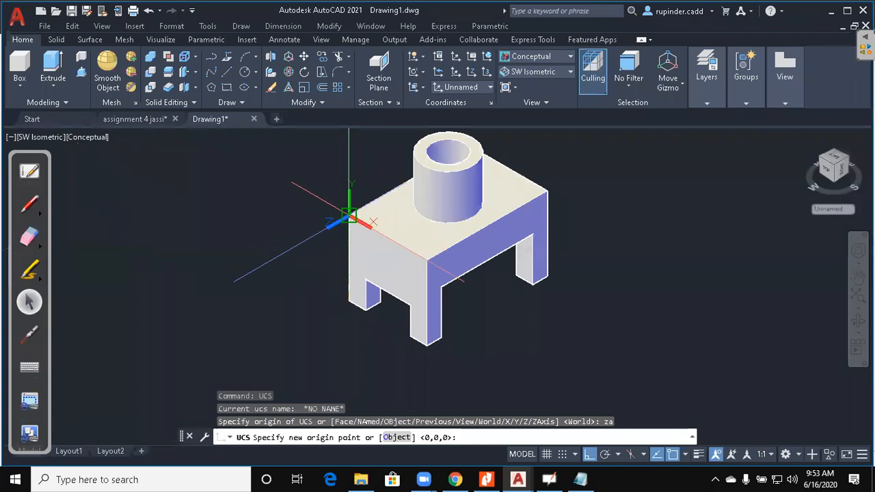
left_click(348, 217)
middle_click_drag(359, 104, 346, 203)
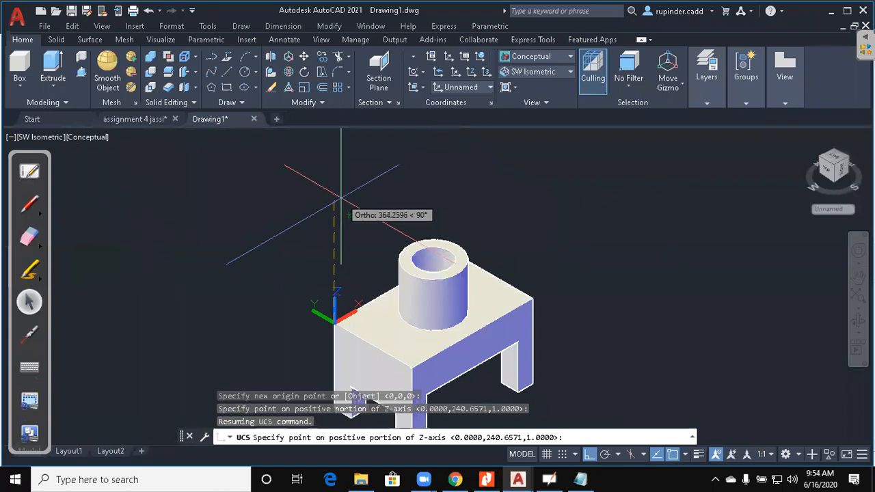
left_click(339, 200)
middle_click_drag(339, 200, 294, 186)
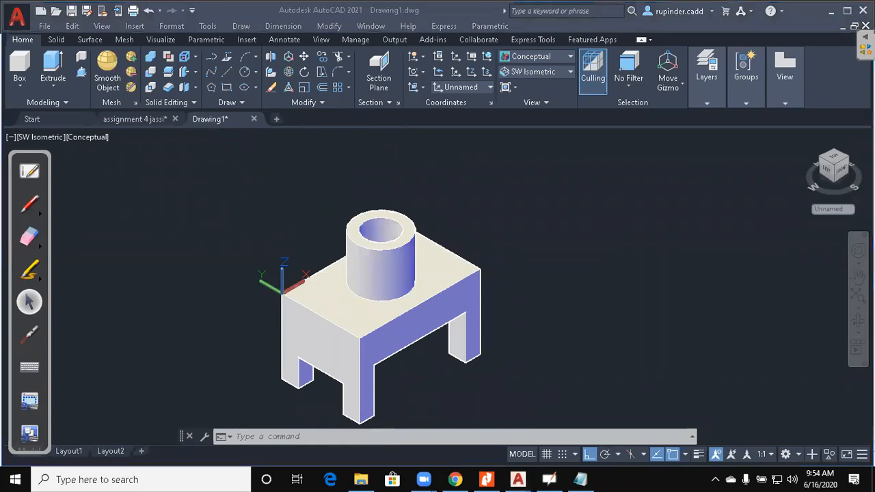
Close Drawing1 without saving its changes
left_click(256, 119)
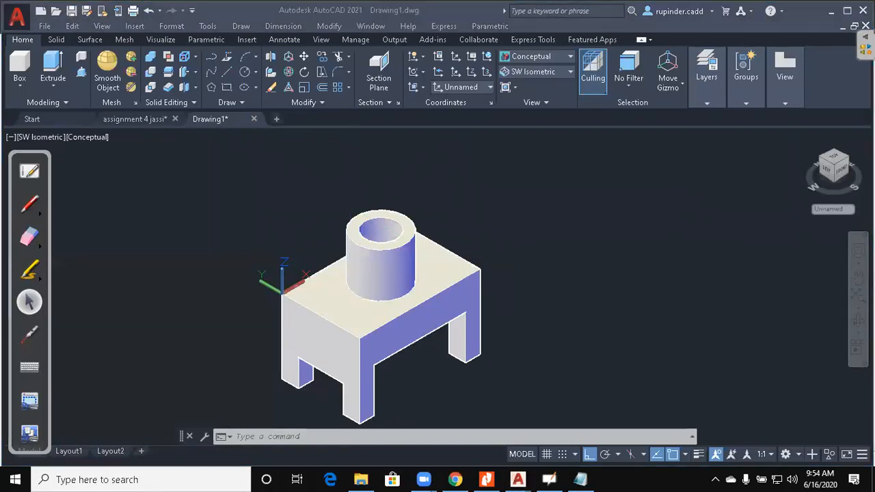
left_click(254, 119)
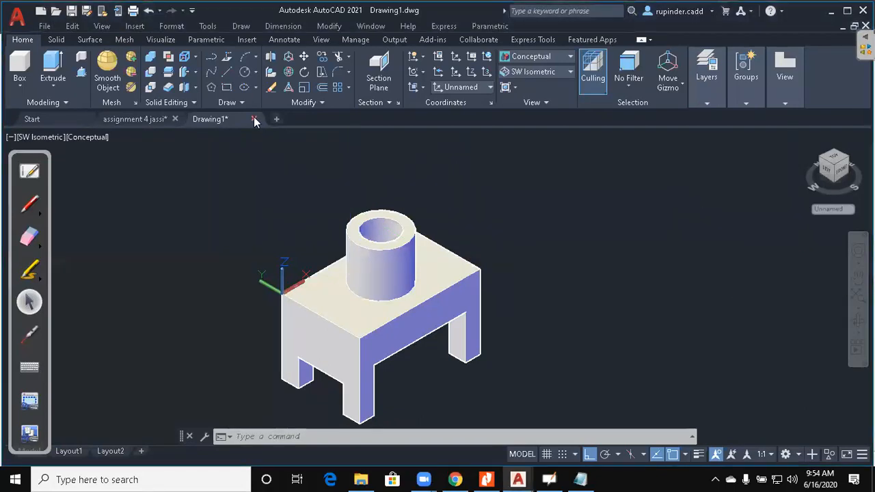
left_click(440, 267)
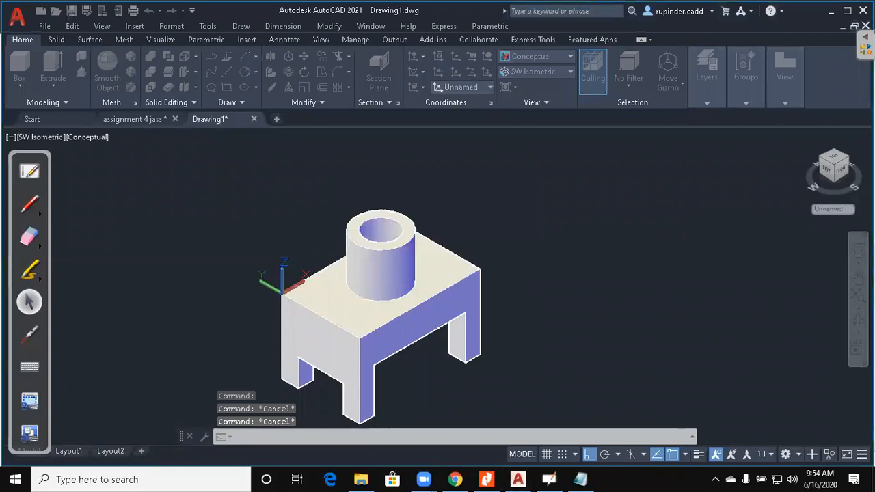
Copy the front, top and side views of the bracket with the large ring in assignment 4 jassi.dwg, without the diagonal projection line
scroll(369, 195, "up", 6)
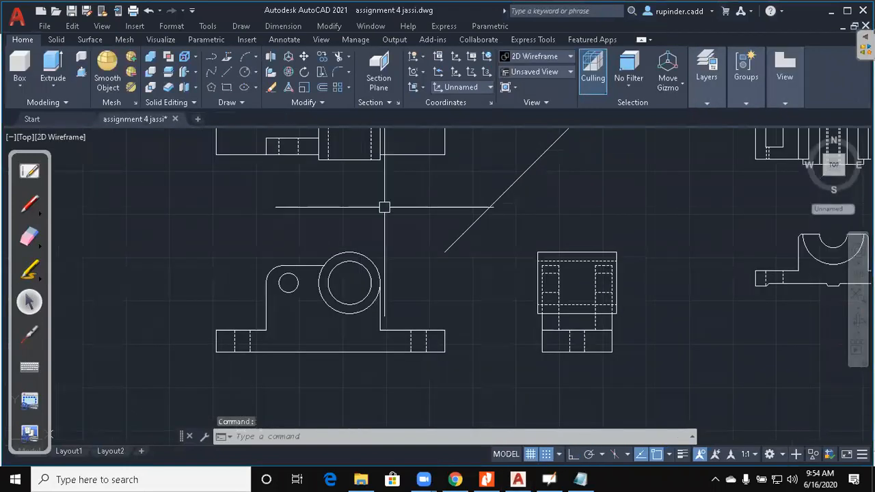
scroll(384, 207, "down", 4)
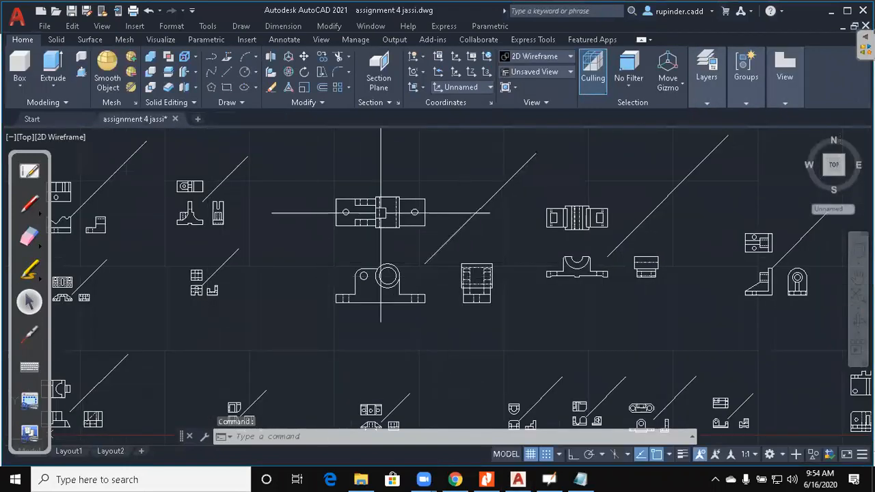
left_click(312, 176)
left_click(516, 334)
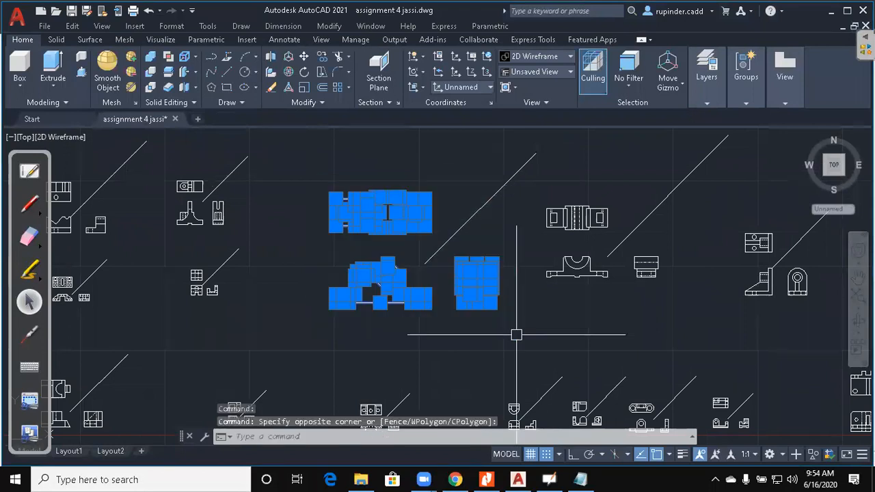
key("ctrl+c")
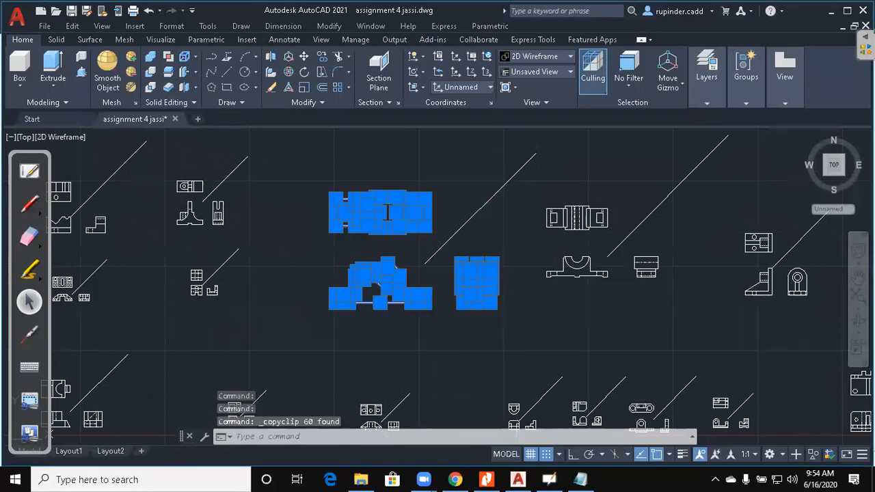
Paste the copied bracket views into a new drawing and zoom to show all of them
key("ctrl+n")
key("Return")
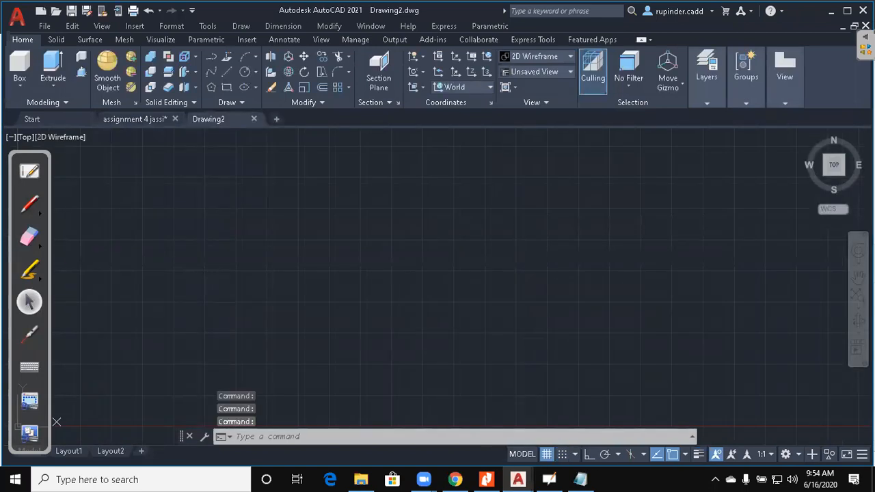
key("ctrl+v")
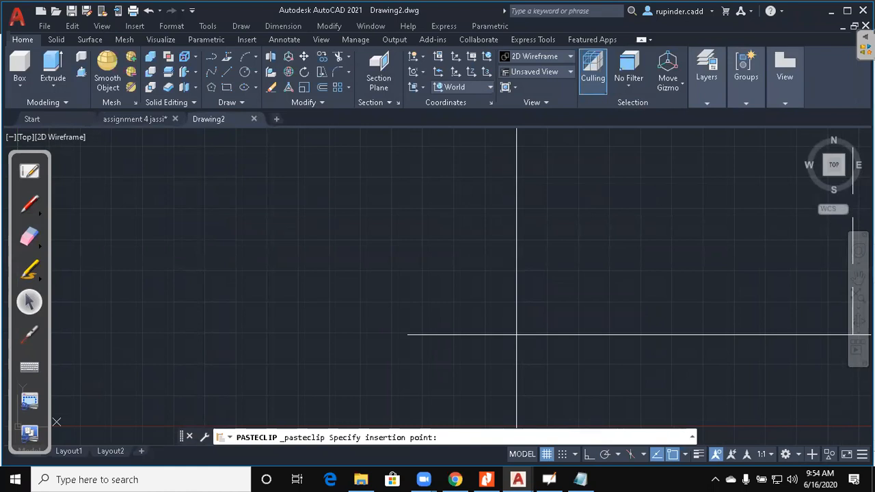
left_click(474, 287)
type("z")
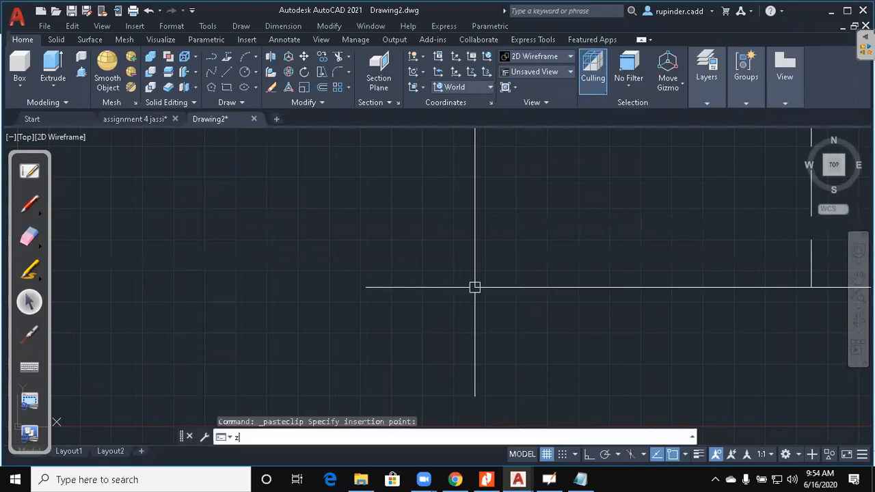
key("Return")
type("a")
key("Return")
key("Escape")
scroll(478, 287, "down", 5)
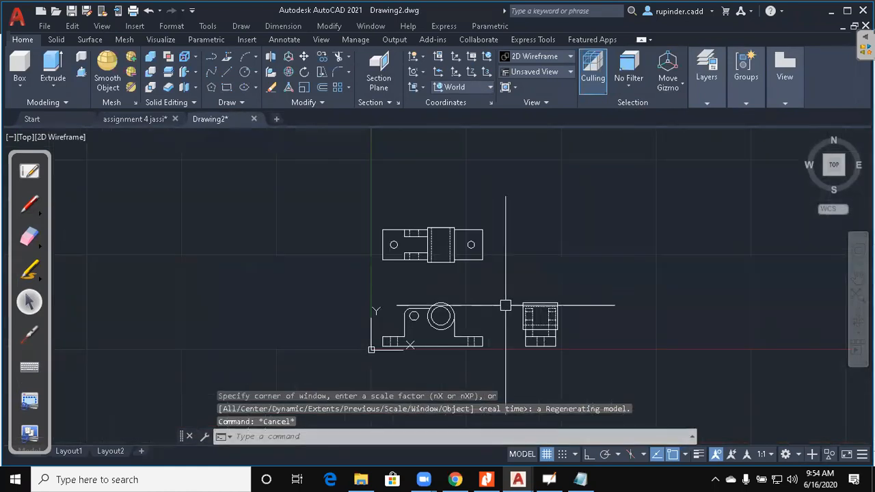
scroll(507, 294, "up", 2)
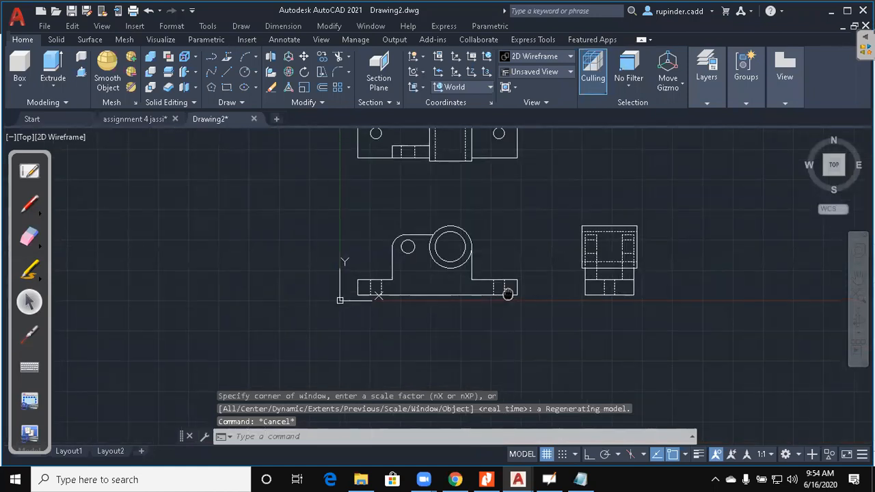
middle_click_drag(507, 293, 469, 344)
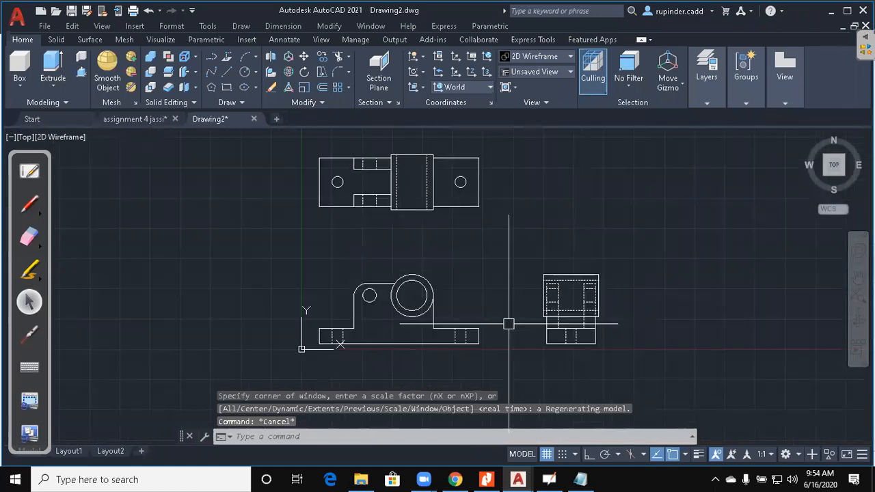
Switch to Nitro Pro to examine the bracket's dimensioned pictorial view in Assignment 10.pdf, and return to the top view in AutoCAD
left_click(485, 479)
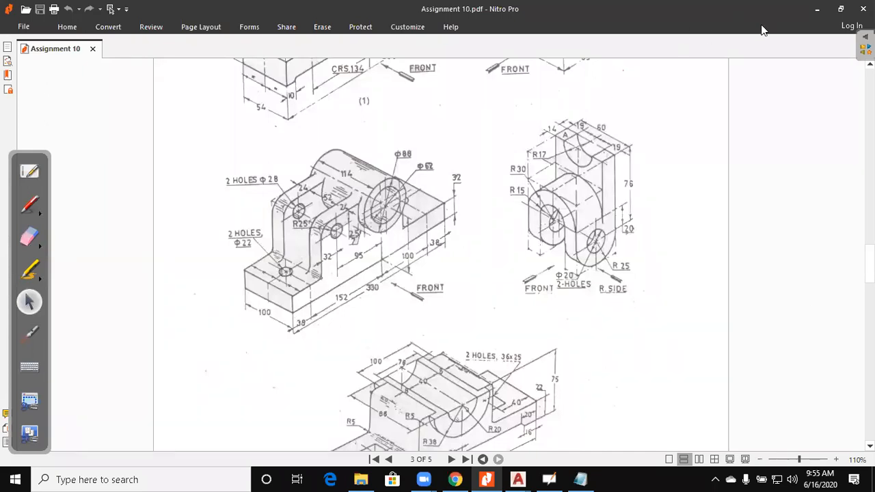
left_click(816, 8)
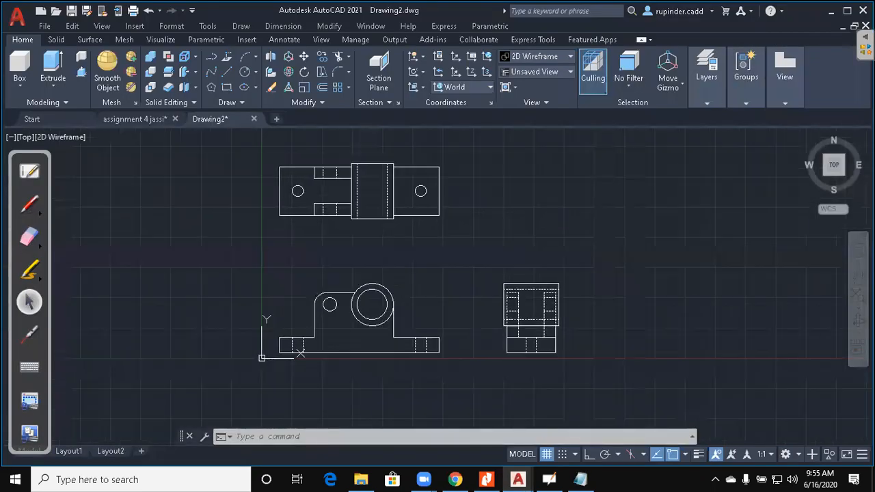
scroll(392, 260, "up", 2)
middle_click_drag(392, 260, 412, 305)
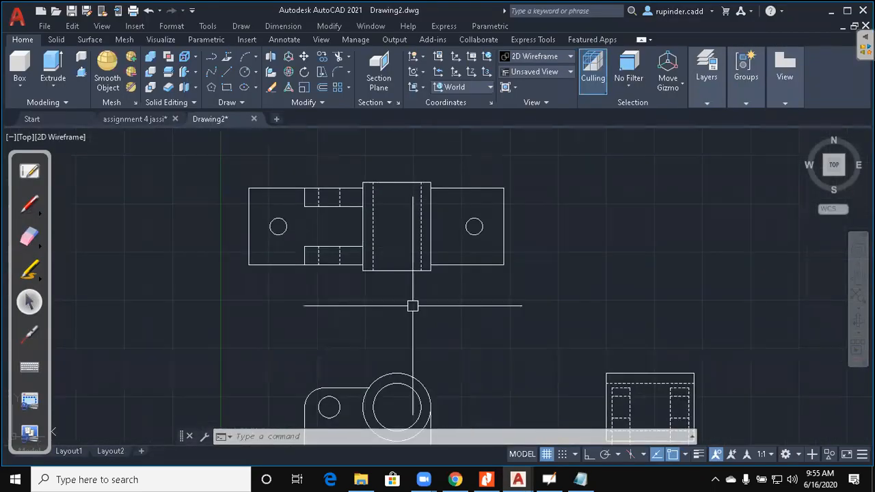
Trace the base plate's outline in the top view with a rectangle, starting from its upper-left corner
key("Escape")
key("Escape")
type("rec")
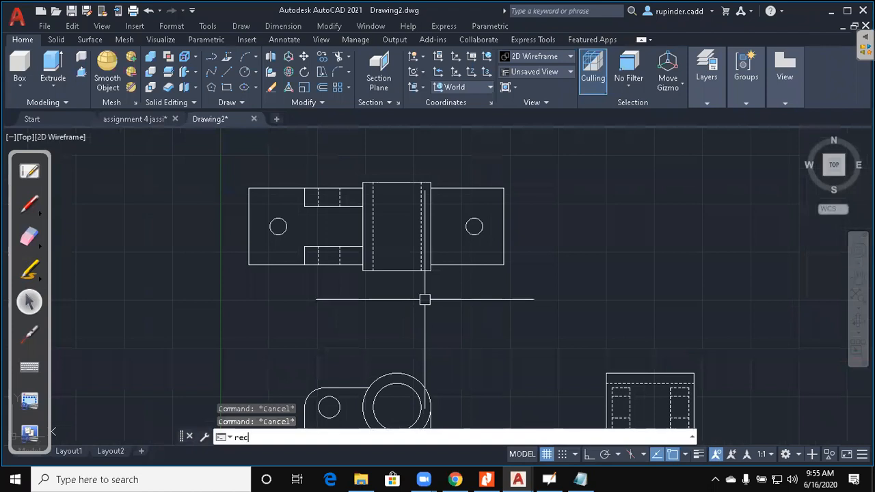
key("Return")
left_click(248, 188)
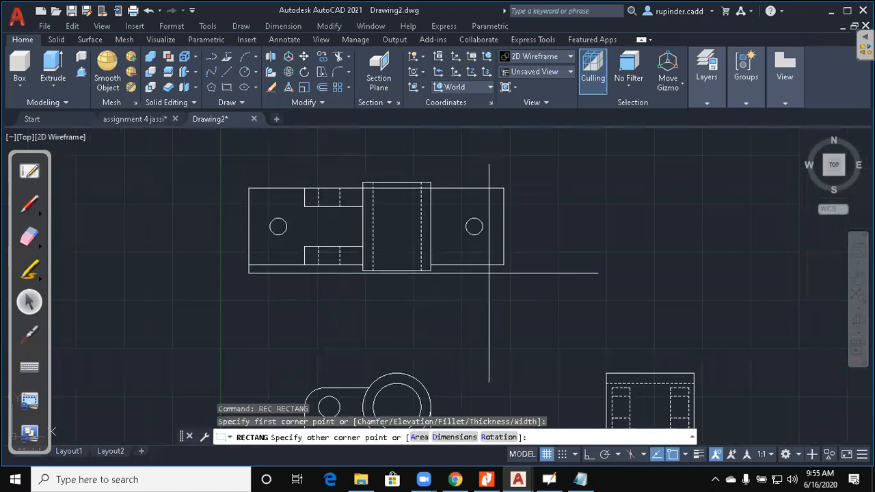
key("Escape")
middle_click_drag(621, 316, 531, 324)
key("Escape")
key("Escape")
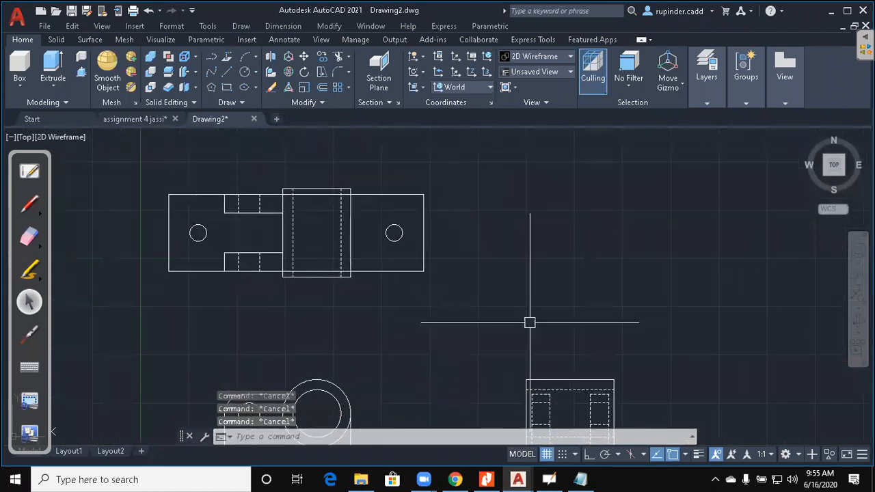
Move the traced base rectangle into the empty area well to the right of the copied views, and turn Ortho mode on
type("m")
key("Return")
left_click(424, 225)
key("Return")
left_click(489, 242)
scroll(652, 248, "down", 4)
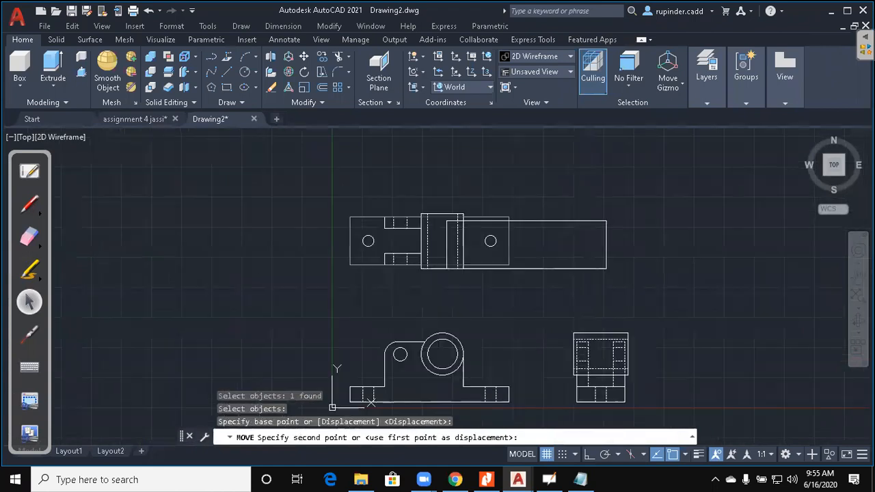
middle_click_drag(652, 248, 383, 275)
left_click(711, 264)
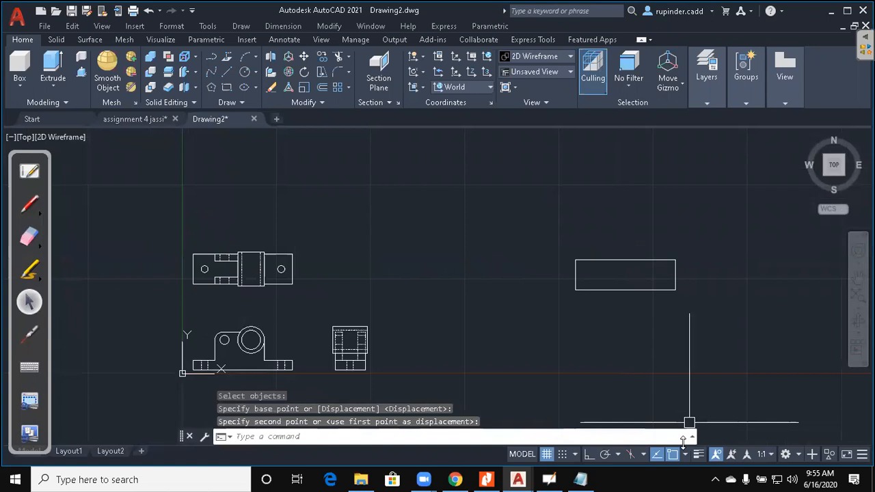
key("Escape")
key("F8")
key("Escape")
key("Escape")
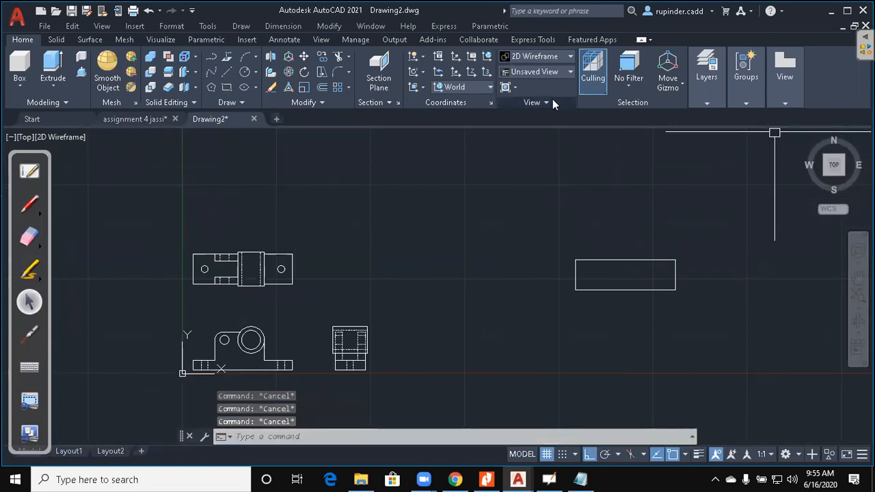
Switch to the SW Isometric view and extrude the base rectangle to a height of 32
left_click(567, 72)
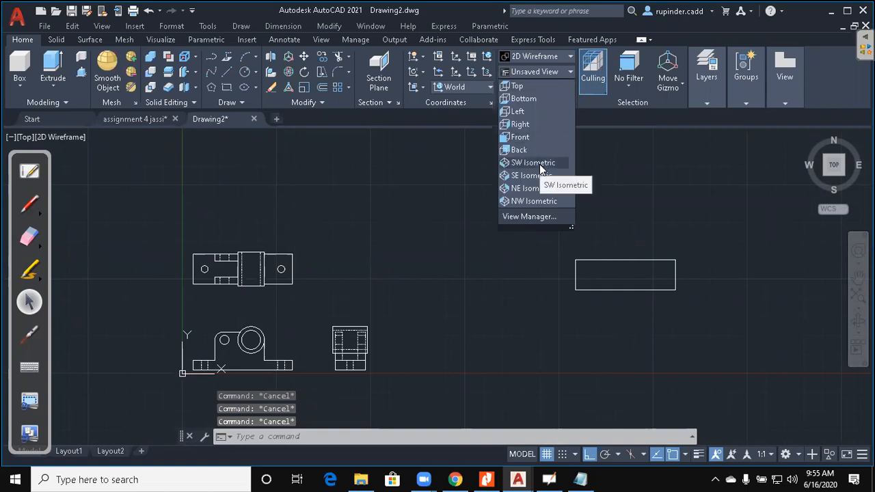
left_click(540, 166)
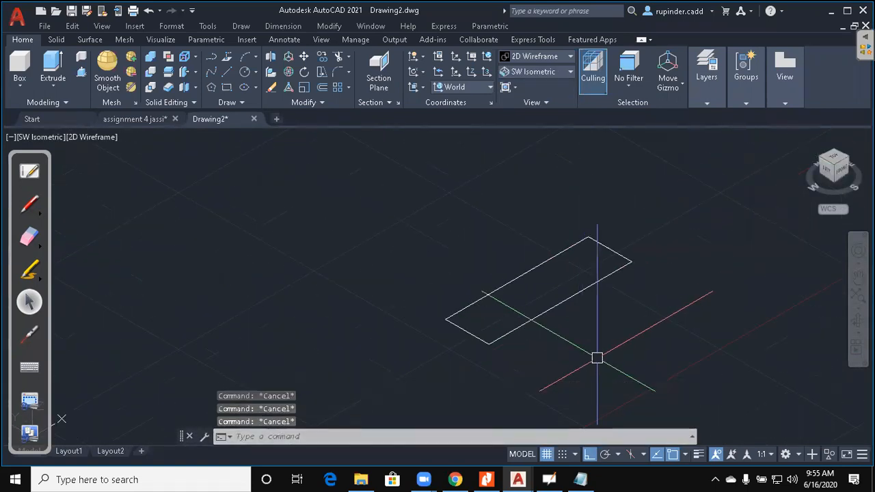
type("ex")
key("Escape")
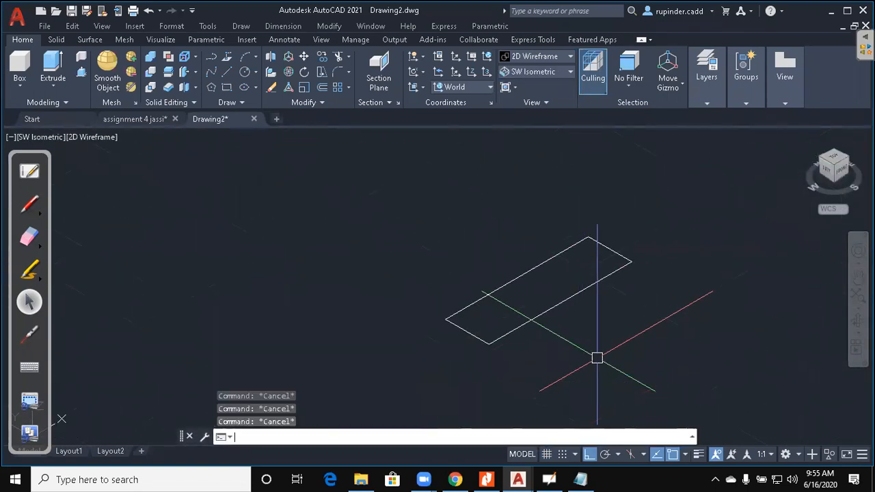
key("Escape")
type("ext")
key("Return")
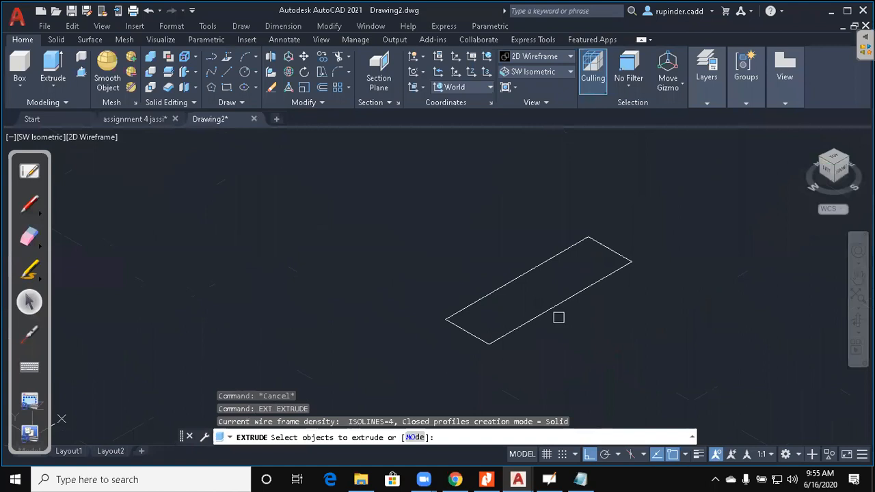
left_click(558, 317)
key("Return")
type("3")
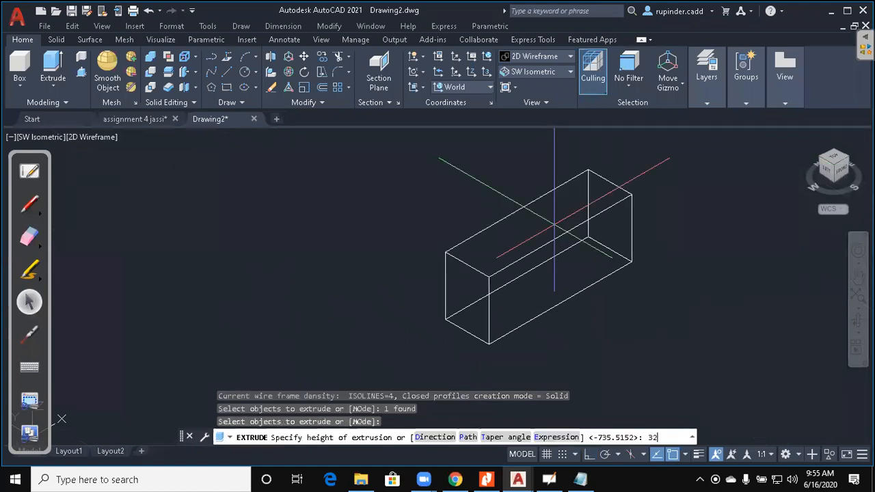
type("2")
key("Return")
key("Escape")
key("Escape")
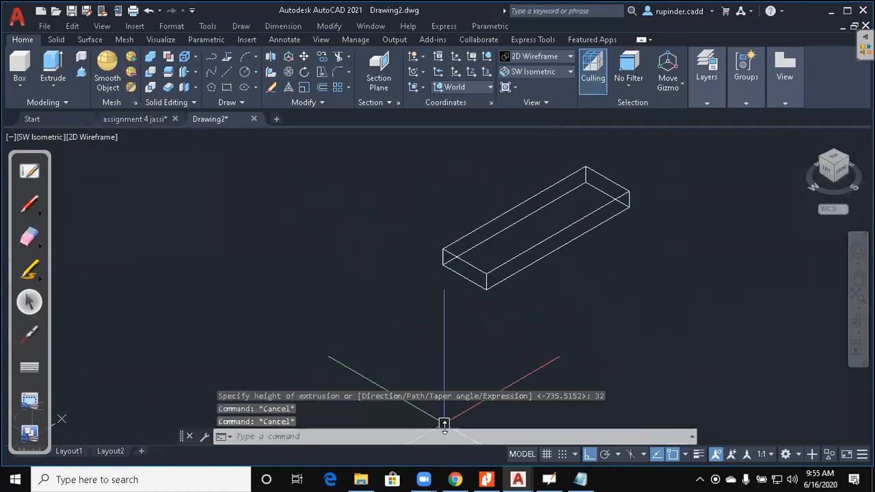
Switch to Nitro Pro to examine the bracket's dimensions in Assignment 10.pdf, and return to Drawing2.dwg in AutoCAD
left_click(486, 479)
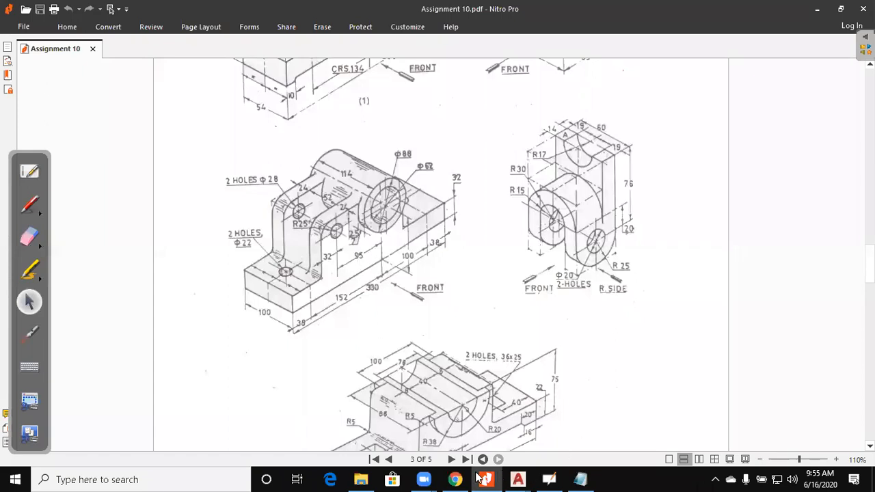
mouse_move(520, 477)
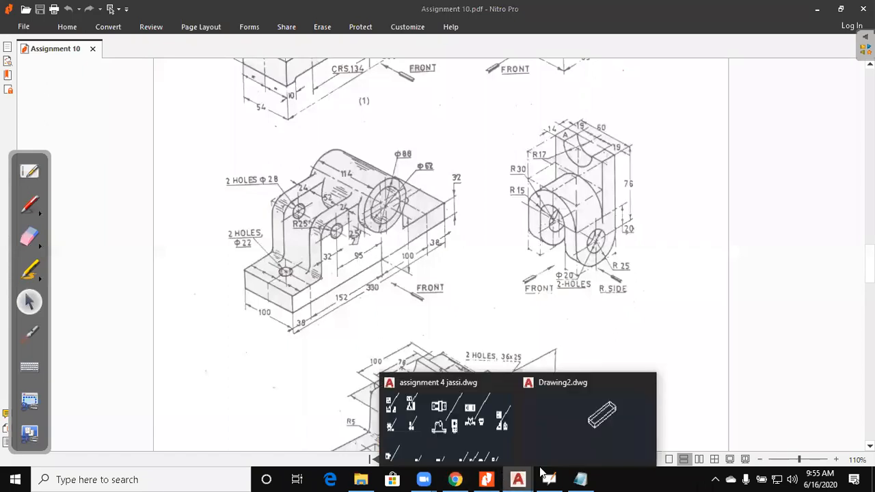
left_click(588, 424)
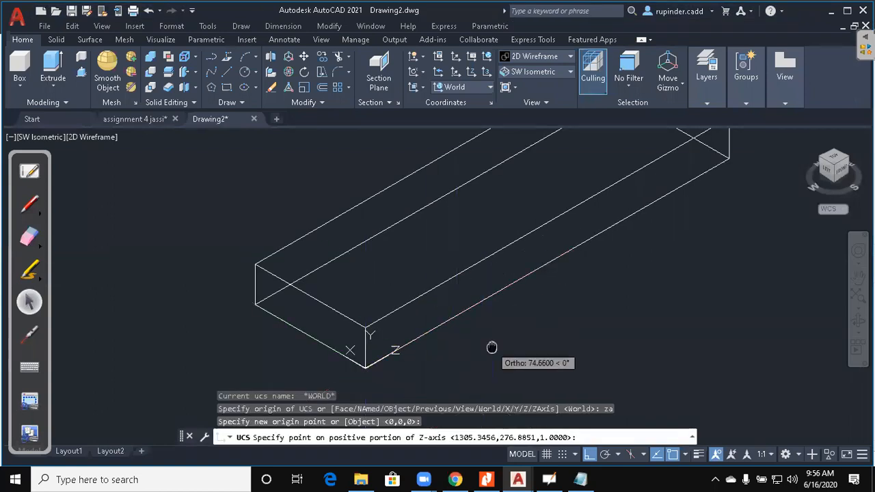
Set the UCS by Z axis at the base plate's lower front corner, with Z pointing outward from the long front face
scroll(492, 348, "up", 2)
left_click(484, 349)
key("Return")
key("Escape")
key("Escape")
scroll(556, 331, "down", 5)
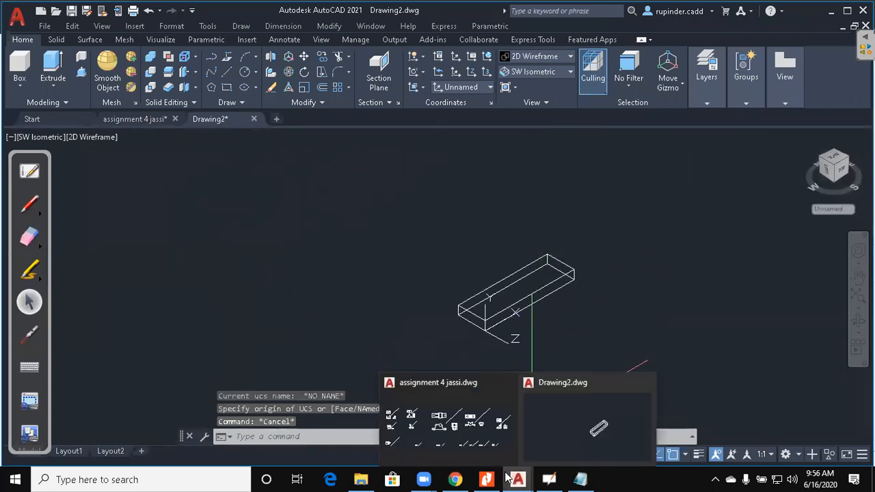
Examine the copied top, front and side views lying flat on the ground plane in the isometric view
scroll(292, 299, "down", 4)
middle_click_drag(292, 298, 389, 197)
scroll(374, 271, "up", 6)
middle_click_drag(481, 281, 413, 299)
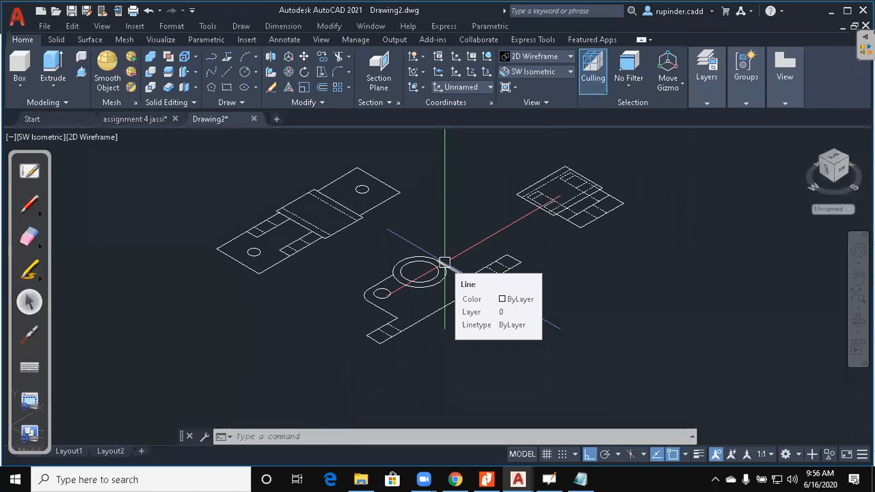
scroll(471, 311, "down", 5)
mouse_move(504, 358)
middle_mouse_down()
mouse_move(499, 366)
mouse_move(555, 303)
middle_mouse_up()
scroll(389, 290, "up", 4)
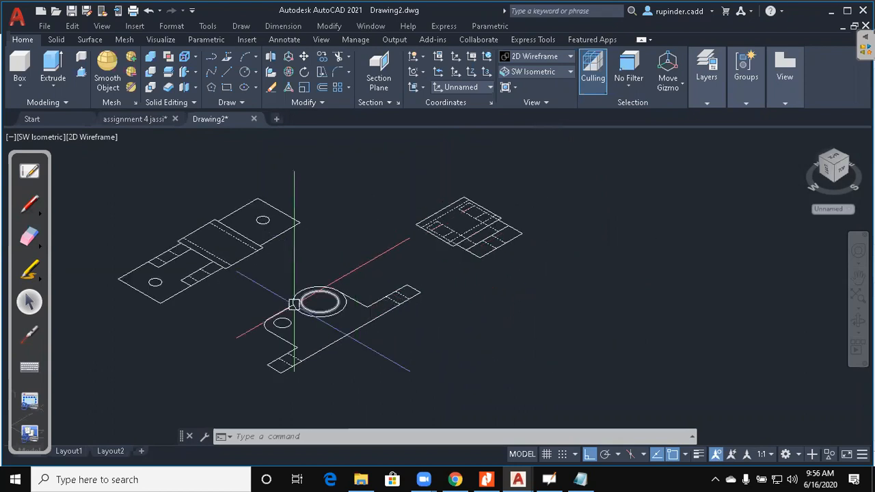
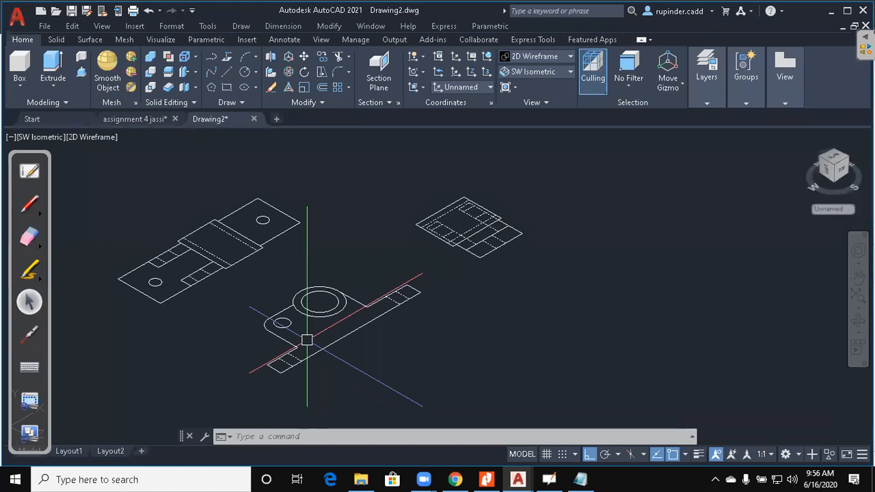
Reset the UCS to World
key("Escape")
key("Escape")
type("ucs")
key("Return")
key("Return")
key("Return")
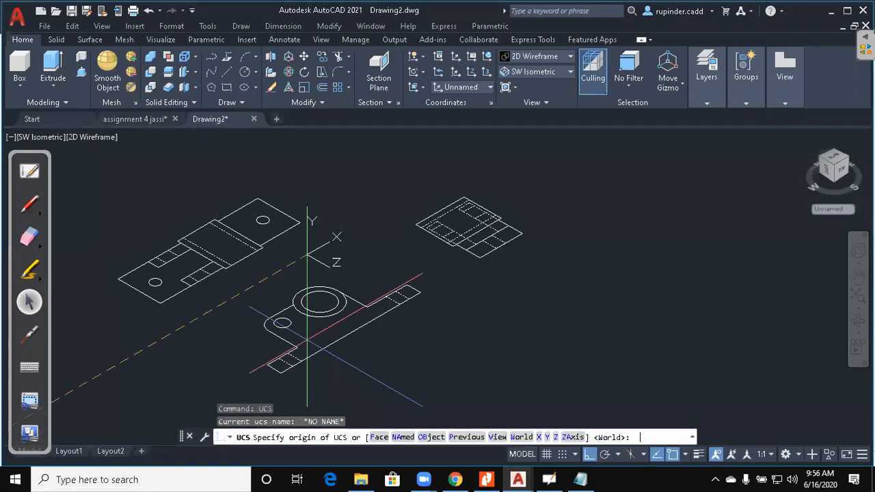
key("Escape")
key("Escape")
key("Escape")
type("rec")
key("Return")
key("Escape")
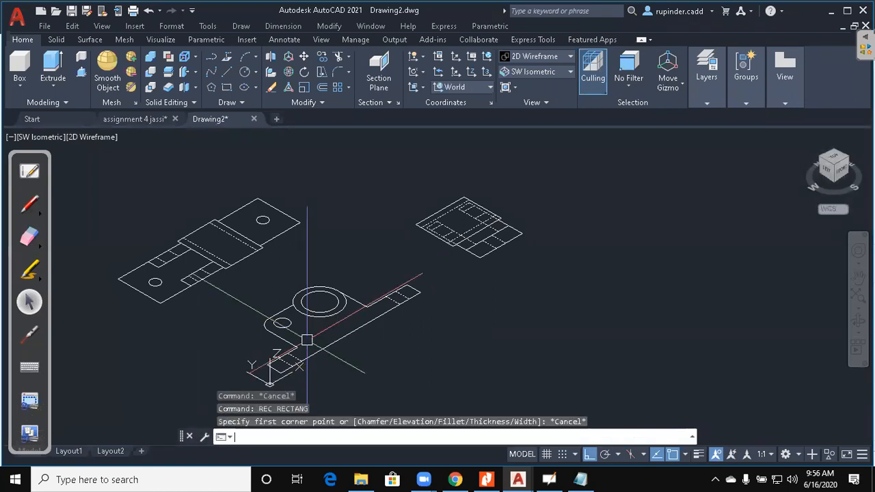
Create a freehand demonstration box in the empty area beside the bracket's side view
type("box")
key("Return")
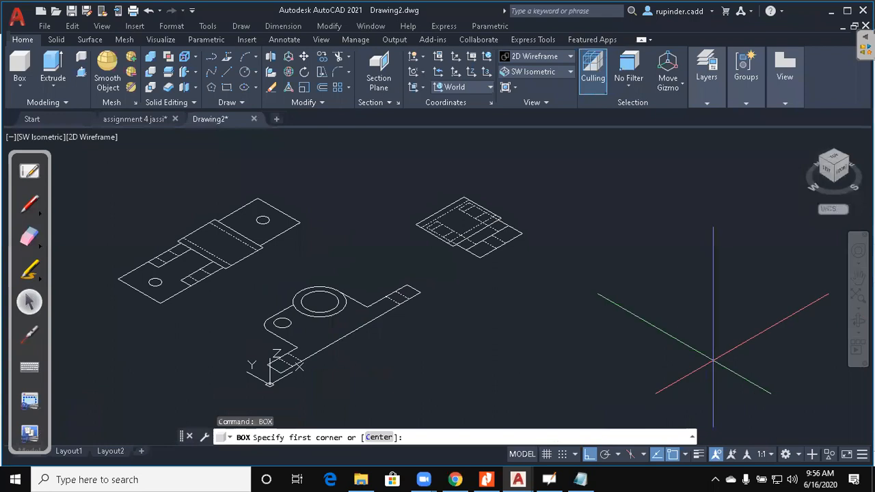
middle_click_drag(531, 341, 478, 313)
left_click(541, 332)
left_click(552, 265)
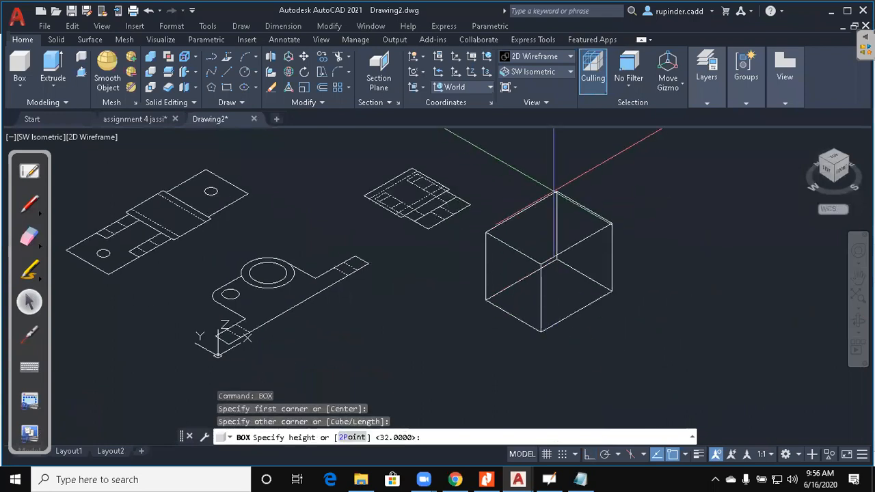
left_click(671, 250)
key("Escape")
middle_click_drag(671, 250, 645, 264)
key("Escape")
key("Escape")
type("ro")
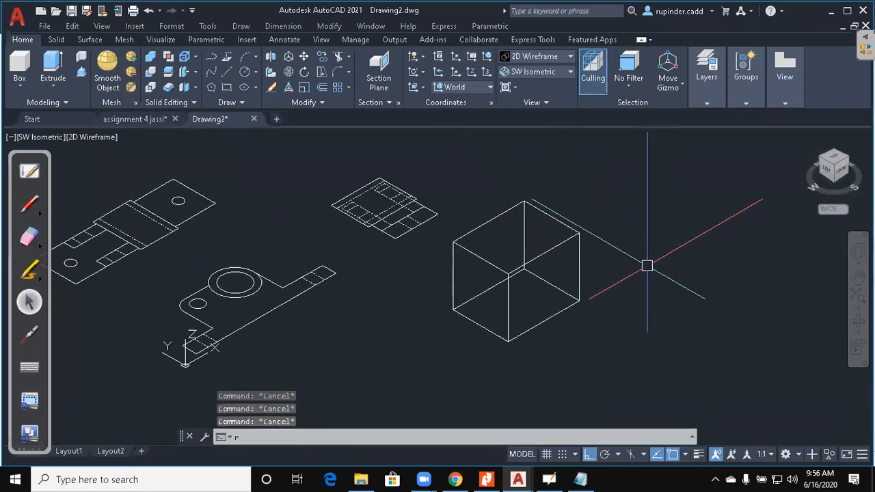
key("Return")
key("Escape")
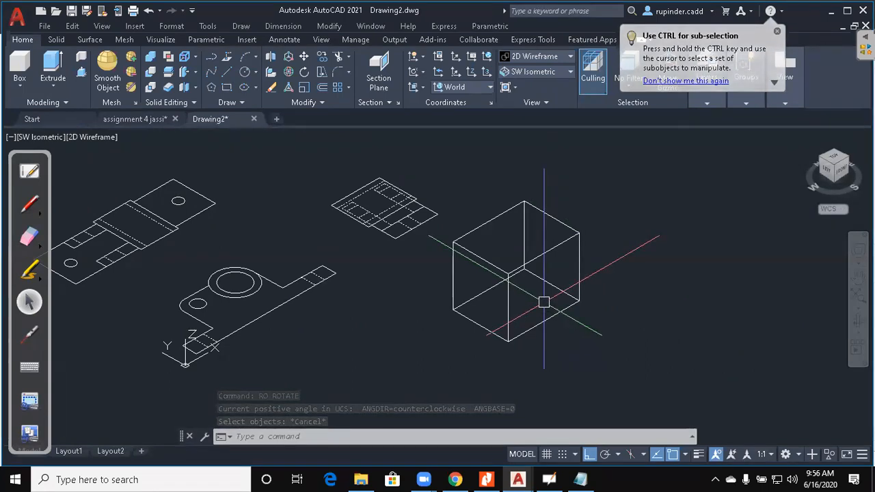
key("Escape")
key("Escape")
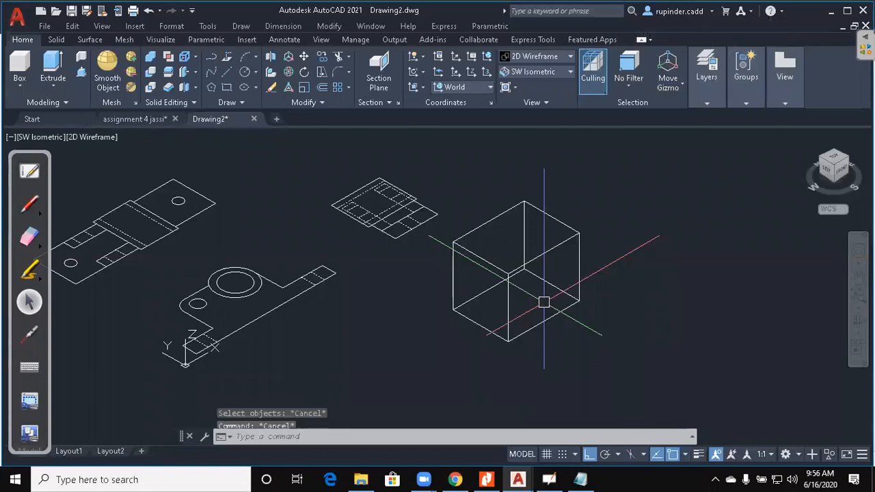
Try to rotate the box about its lower front corner in the World UCS with Ortho off
type("ro")
key("Return")
left_click(572, 325)
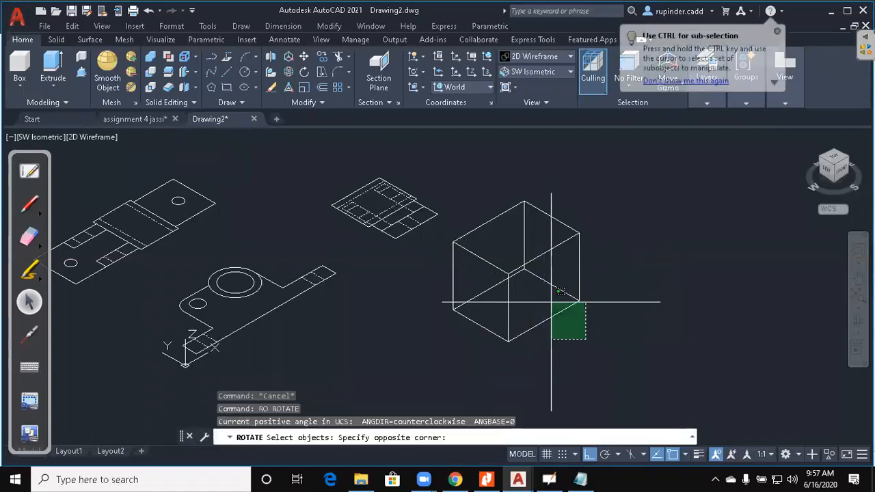
left_click(547, 290)
key("Return")
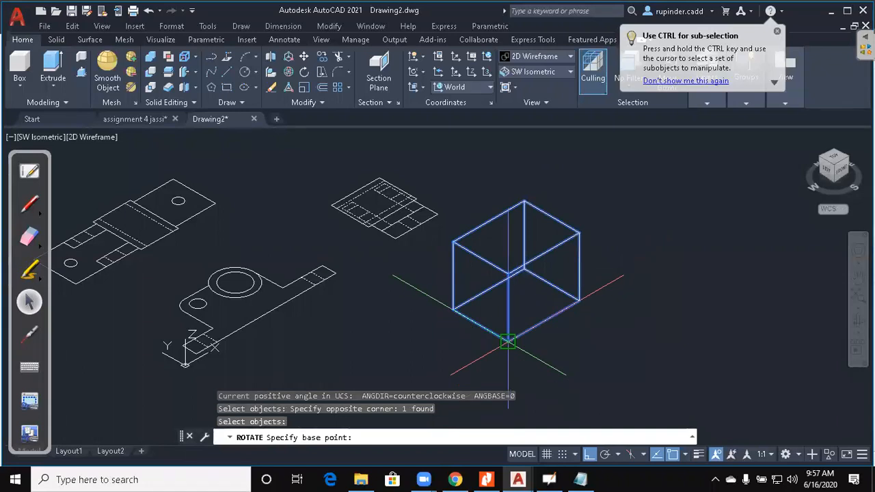
left_click(507, 341)
key("F8")
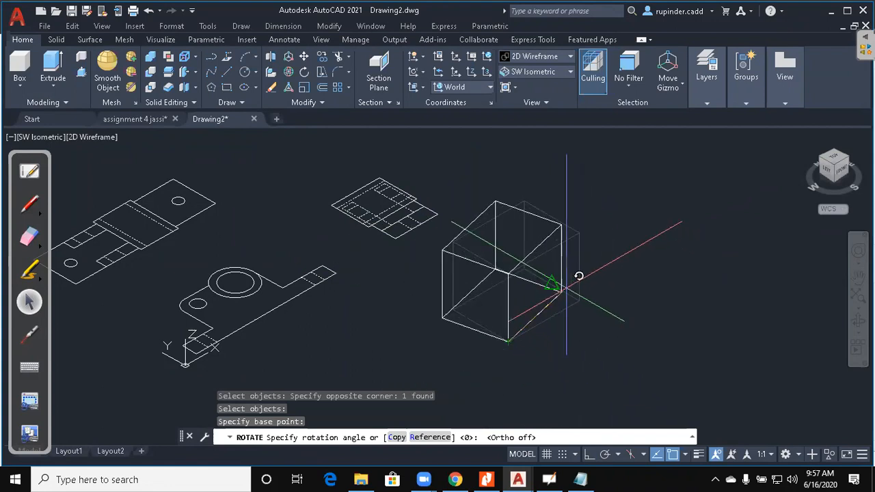
key("Escape")
key("Escape")
key("Escape")
Set the UCS by Z axis at the box's lower front corner, with Z pointing outward from its right-hand front face and Ortho on
type("ucs")
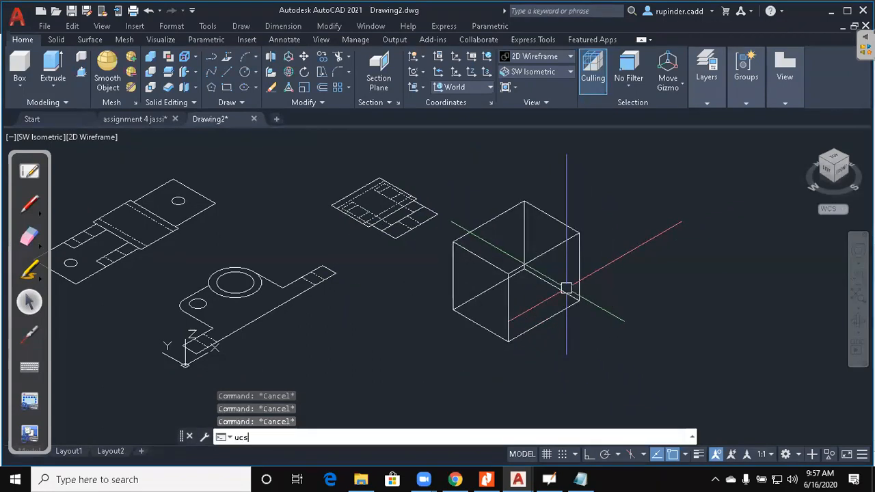
key("Return")
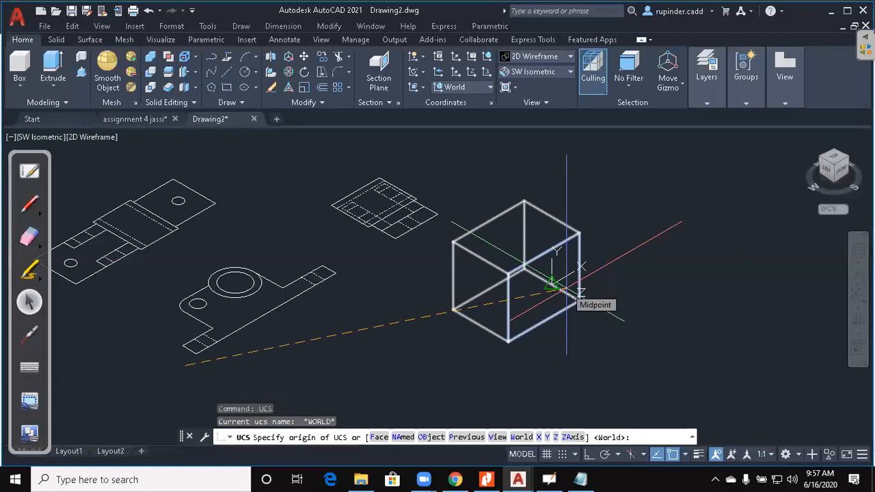
key("F8")
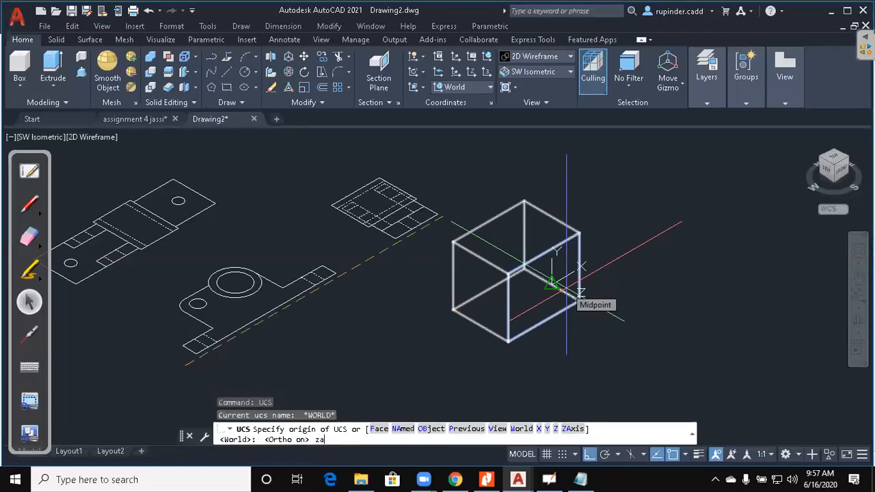
key("Return")
left_click(508, 340)
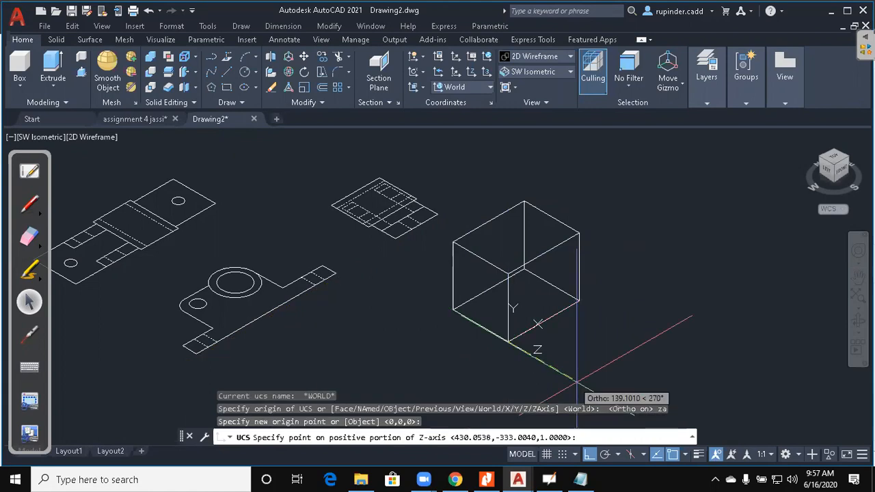
middle_click_drag(576, 383, 488, 303)
key("Escape")
key("Escape")
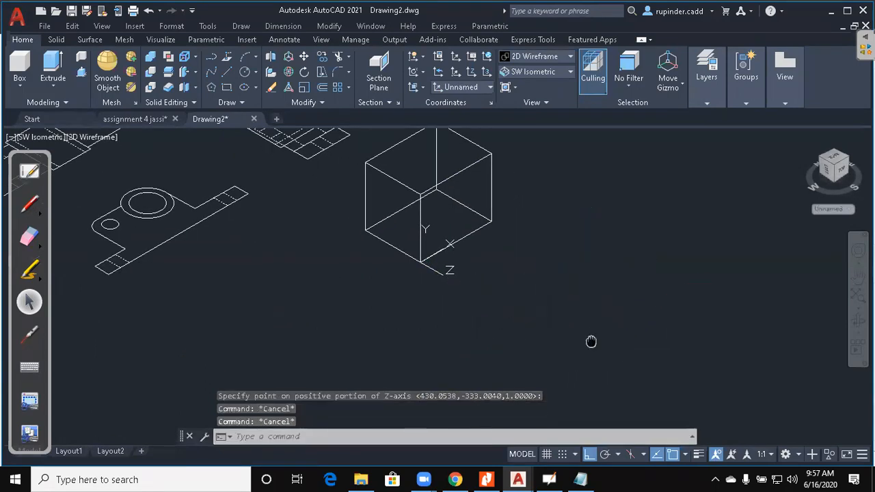
Try to rotate the box about its lower front corner in the new UCS with Ortho off, and turn Ortho back on
middle_click_drag(591, 341, 596, 357)
type("ro")
key("Return")
left_click(511, 293)
left_click(458, 218)
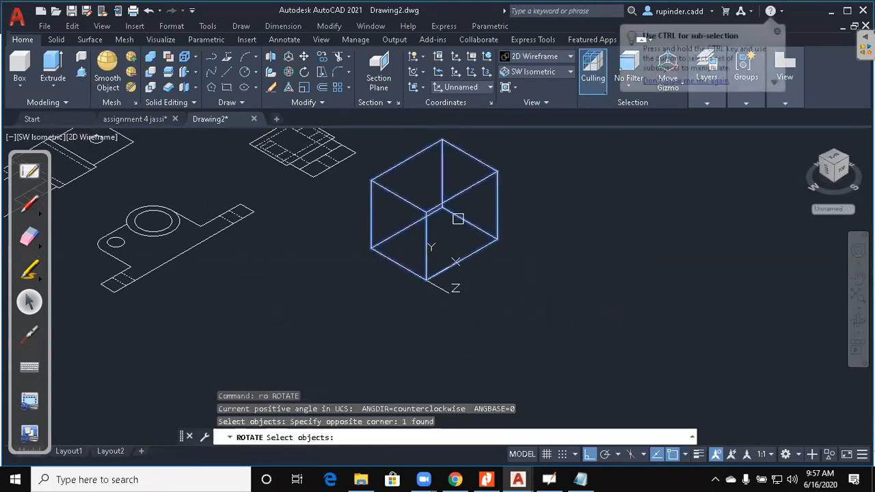
key("Return")
left_click(425, 278)
key("F8")
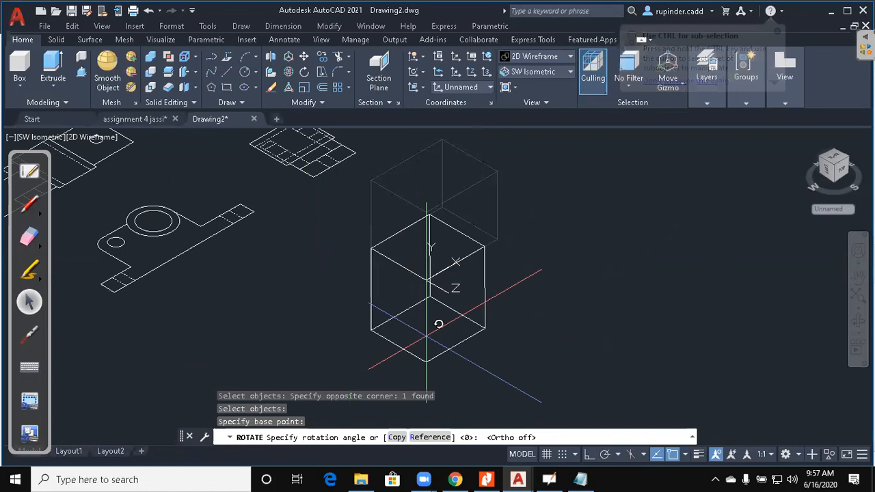
key("Escape")
key("Escape")
key("Escape")
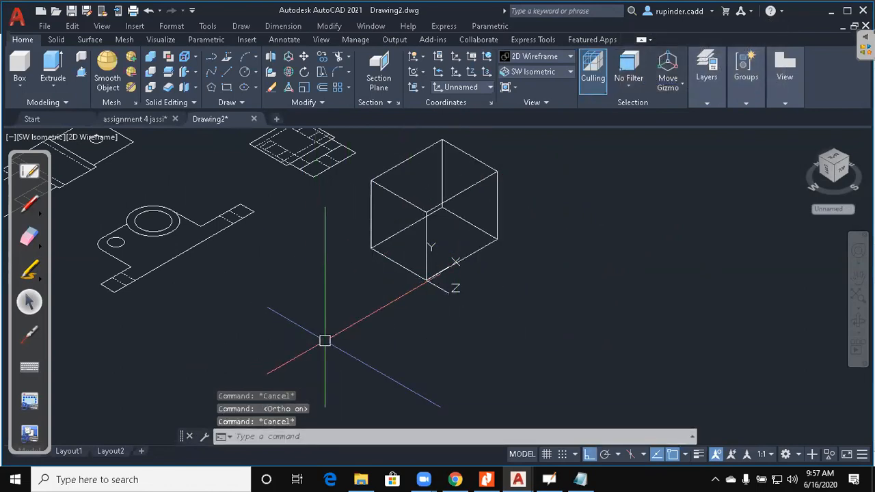
Set the UCS by Z axis at the box's lower front corner, with Z pointing along its right-hand bottom edge
type("ucs")
key("Return")
type("za")
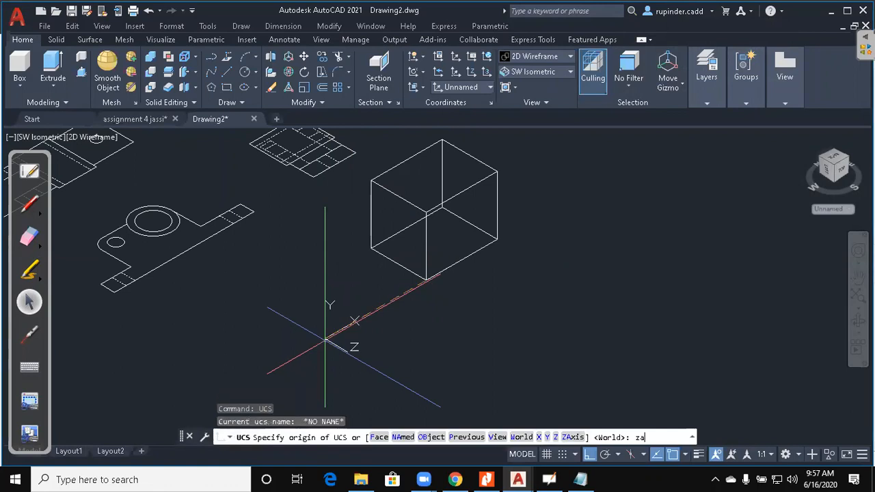
key("Return")
left_click(425, 279)
mouse_move(697, 181)
middle_mouse_down()
mouse_move(560, 304)
mouse_move(578, 254)
middle_mouse_up()
key("Escape")
key("Escape")
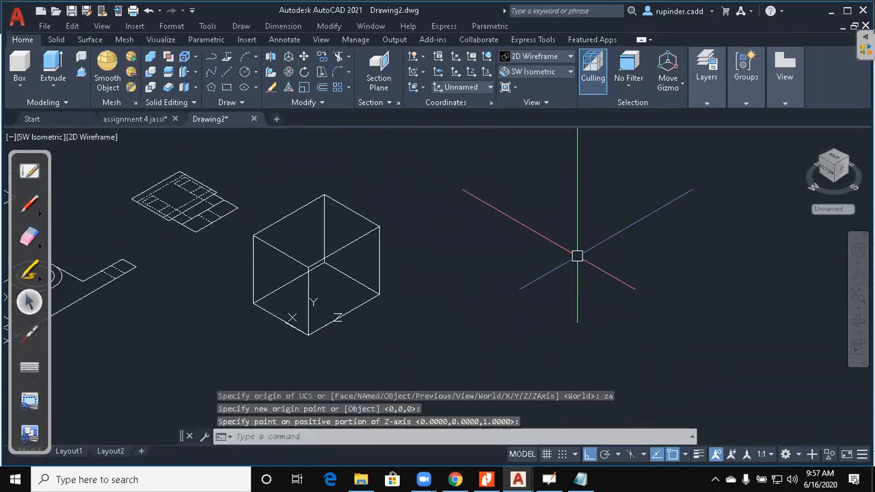
Try to rotate the box about its lower front corner in the UCS aligned to the right-hand bottom edge, with Ortho off
type("ro")
key("Return")
left_click(418, 333)
left_click(395, 260)
key("Return")
left_click(308, 335)
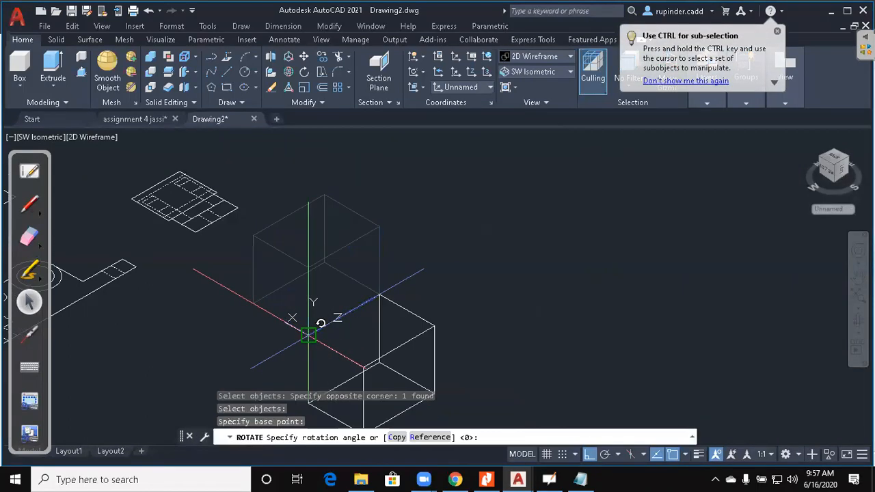
key("F8")
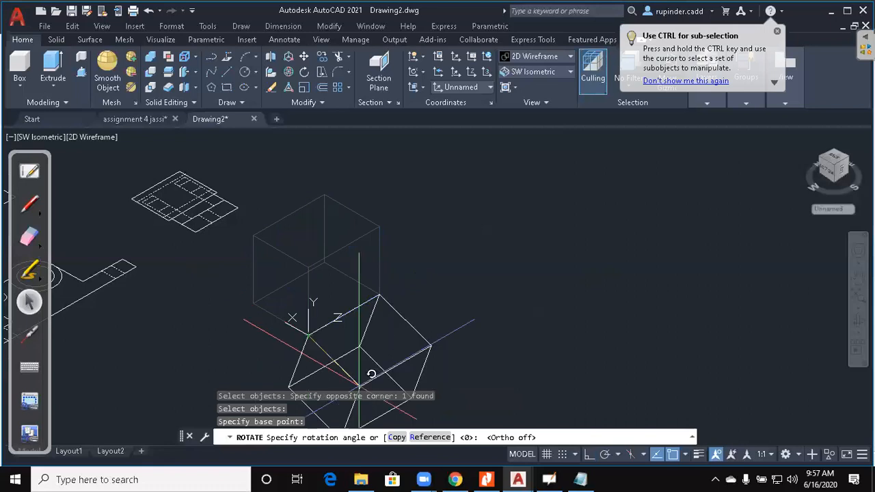
scroll(369, 287, "down", 2)
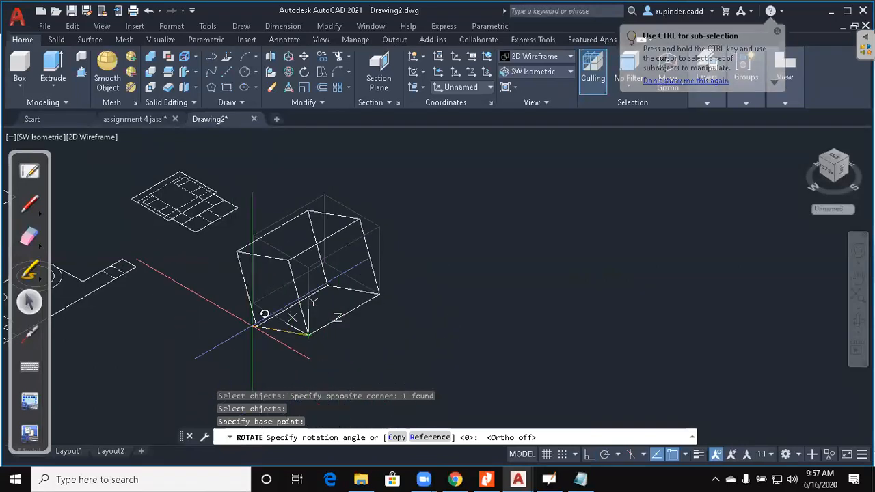
key("Escape")
key("Escape")
Start a copy of the bracket's front view, the profile with the concentric circles, using a crossing selection
middle_click_drag(336, 287, 417, 272)
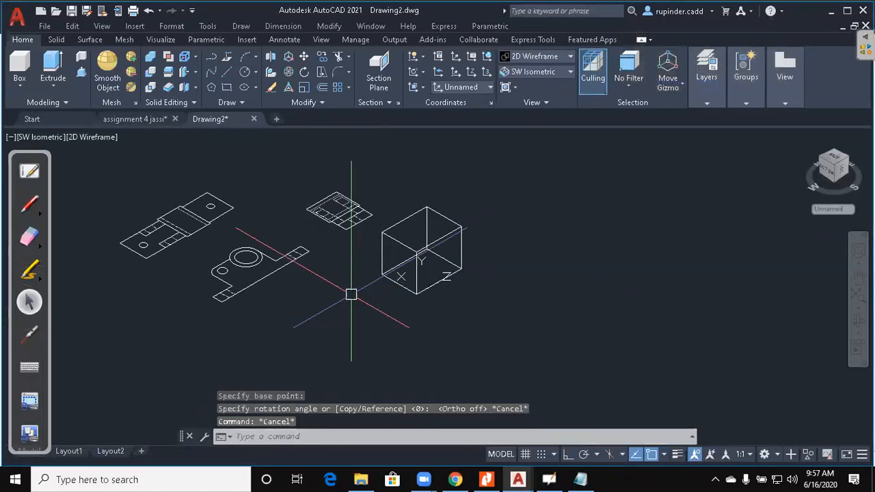
key("Escape")
scroll(291, 293, "up", 2)
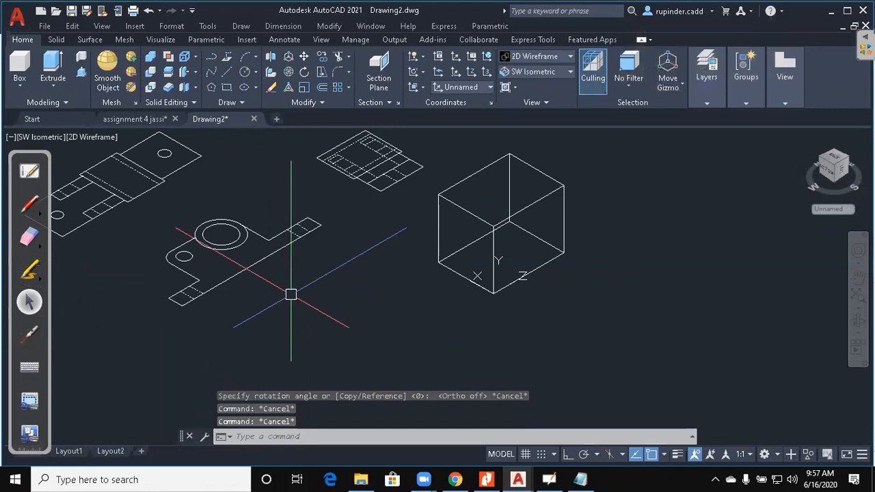
key("Escape")
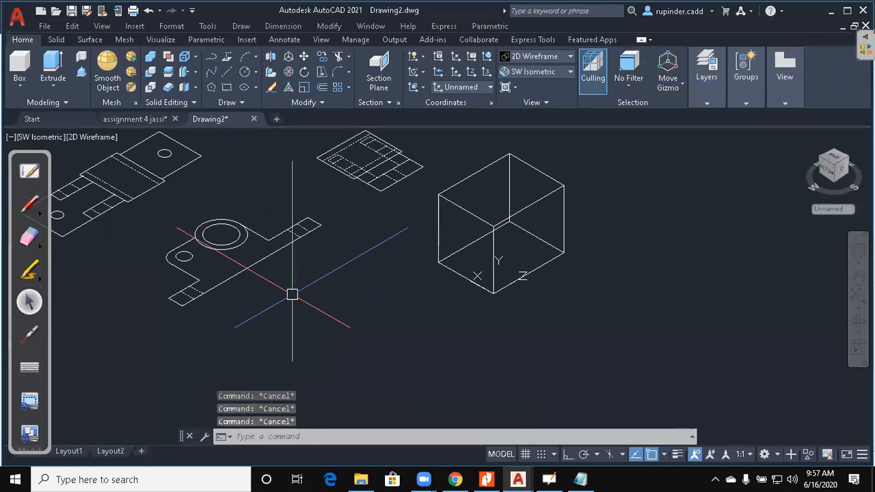
type("co")
key("Return")
left_click(326, 350)
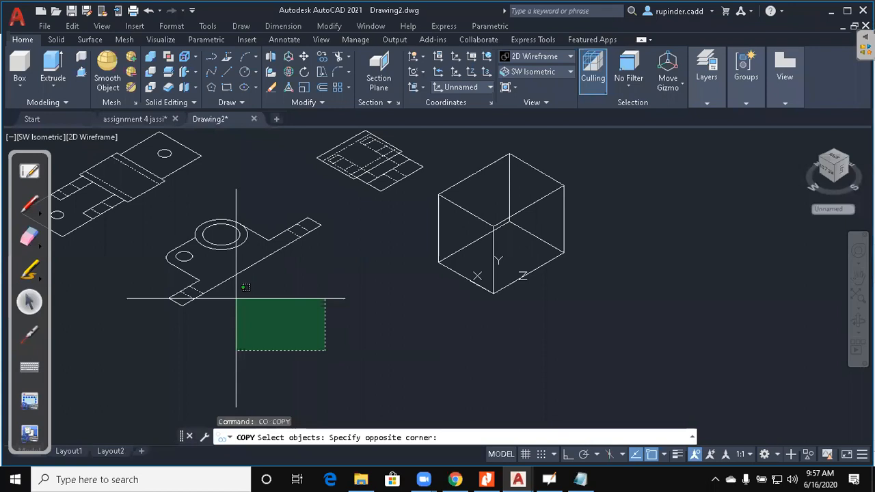
Copy the bracket's complete front view into the free space beside the base slab solid, and turn Ortho on
left_click(160, 215)
left_click(310, 305)
left_click(213, 217)
key("Return")
left_click(287, 323)
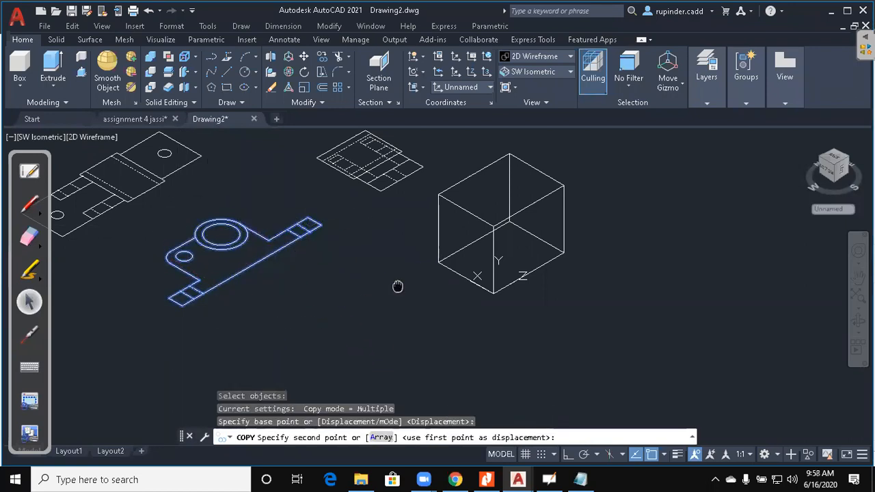
middle_click_drag(399, 285, 112, 442)
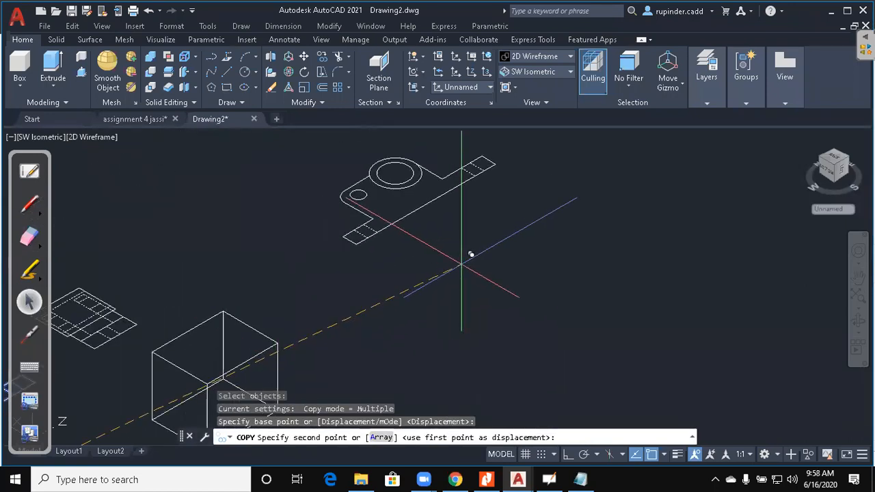
key("F8")
key("Escape")
middle_click_drag(466, 248, 479, 297)
key("Escape")
key("Escape")
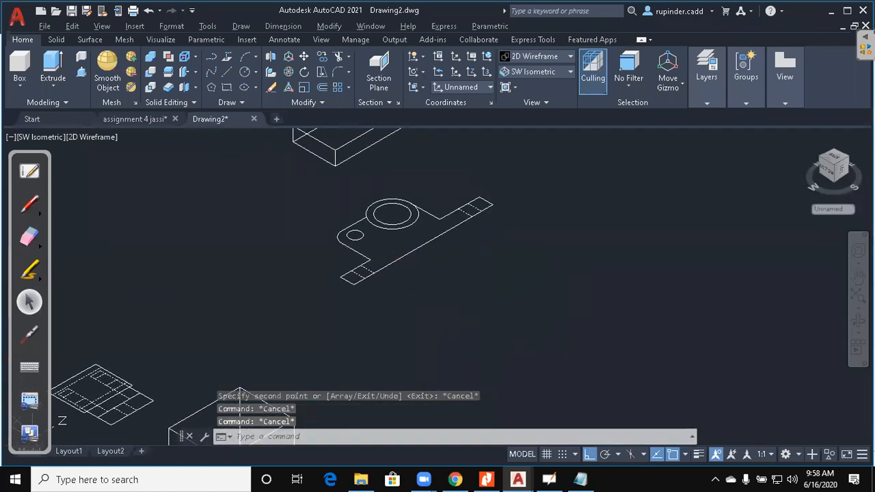
Examine the copied front view and slab in the Top and Front views, and return to SW Isometric
key("alt+v")
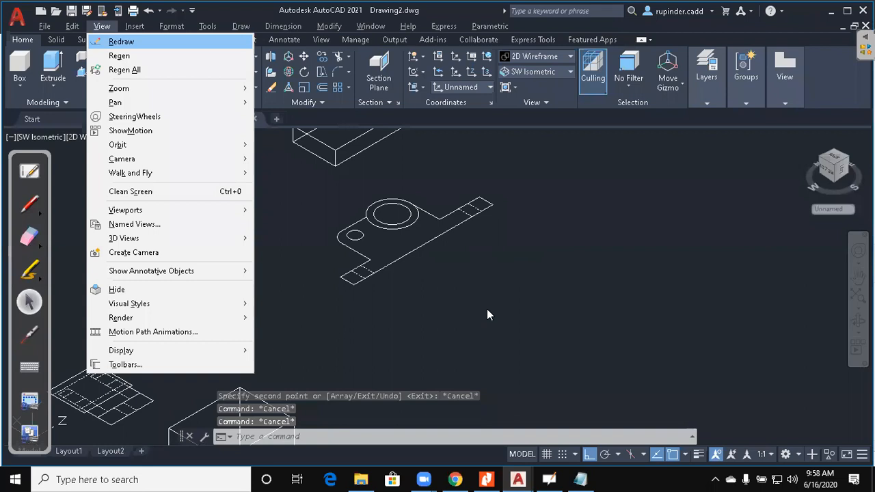
key("3")
key("t")
middle_click_drag(560, 304, 458, 309)
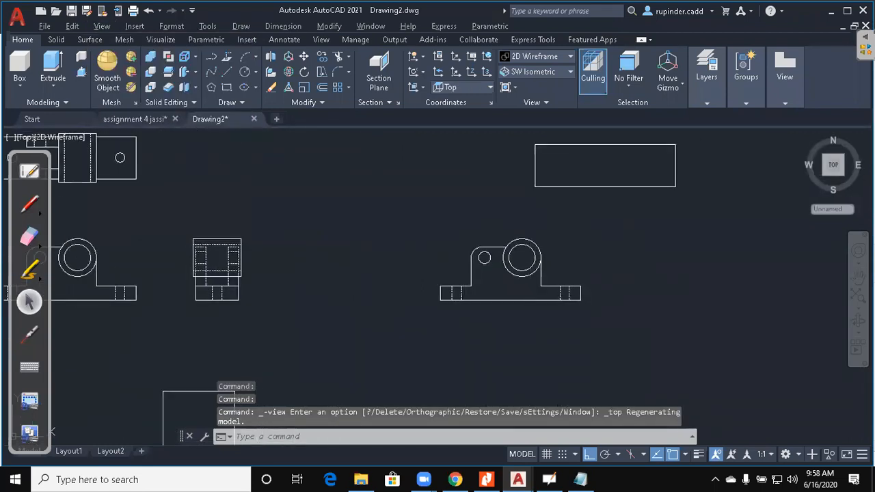
key("alt+v")
key("3")
key("f")
middle_click_drag(643, 341, 441, 346)
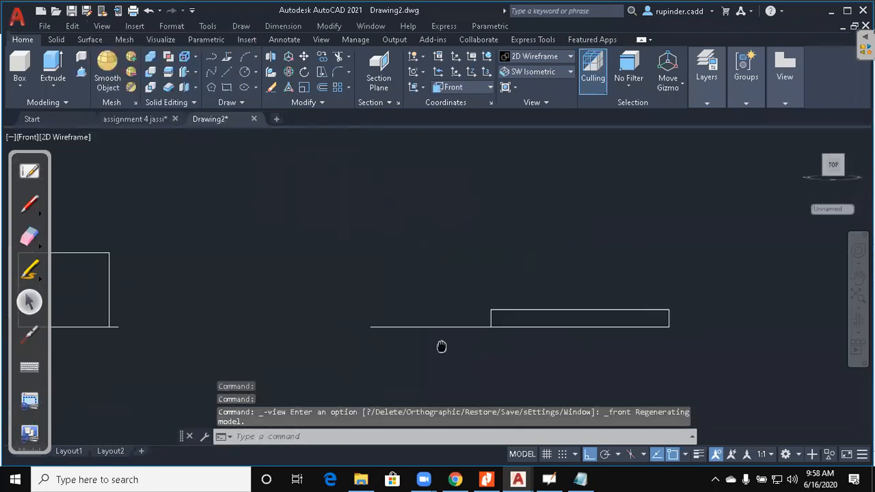
scroll(647, 323, "down", 2)
middle_click_drag(489, 327, 557, 319)
key("alt+v")
key("3")
key("s")
Erase the large wireframe cube beside the original orthographic views
left_click(478, 369)
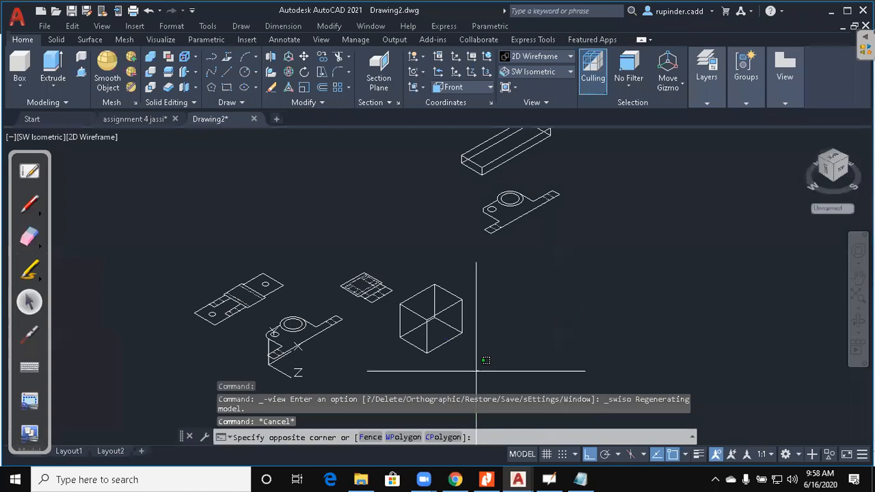
left_click(382, 273)
type("E")
key("Return")
scroll(517, 233, "up", 2)
middle_click_drag(518, 233, 464, 332)
mouse_move(523, 314)
middle_mouse_down()
mouse_move(483, 335)
mouse_move(513, 272)
middle_mouse_up()
key("Escape")
key("Escape")
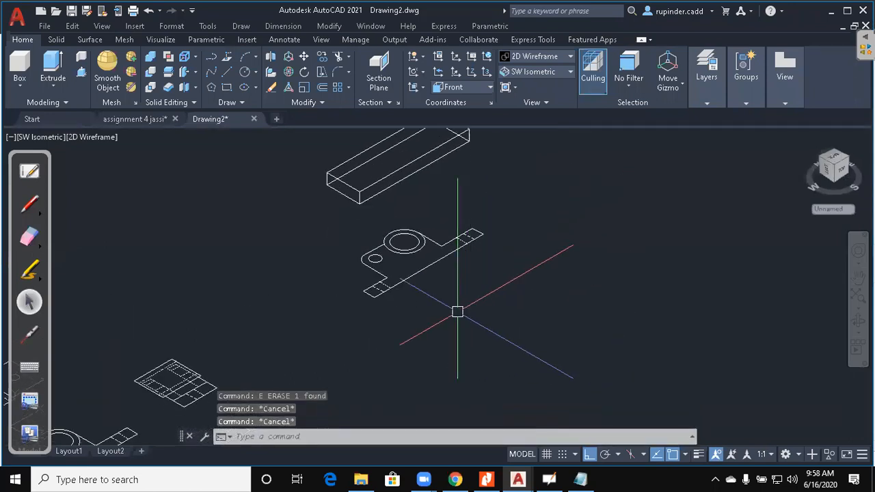
Redefine the UCS with the ZAxis option so that Z runs parallel to the slab's long edges
middle_click_drag(458, 312, 452, 329)
type("ucs")
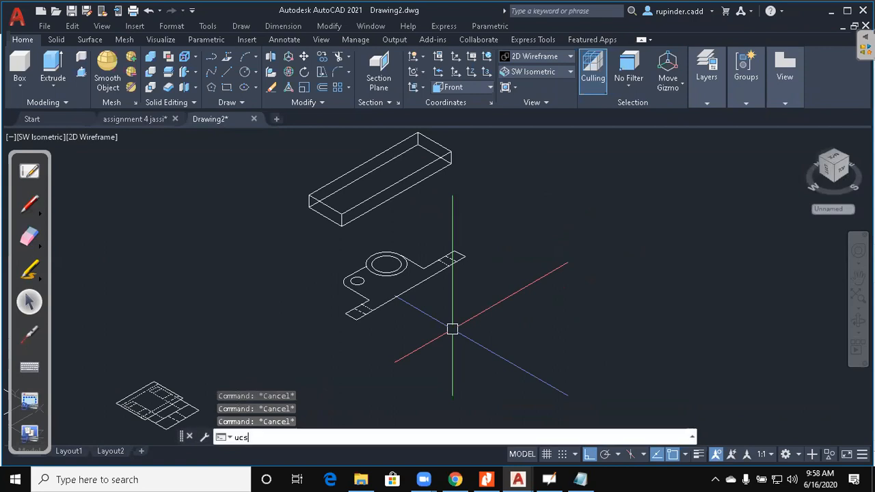
key("Return")
type("z")
key("Return")
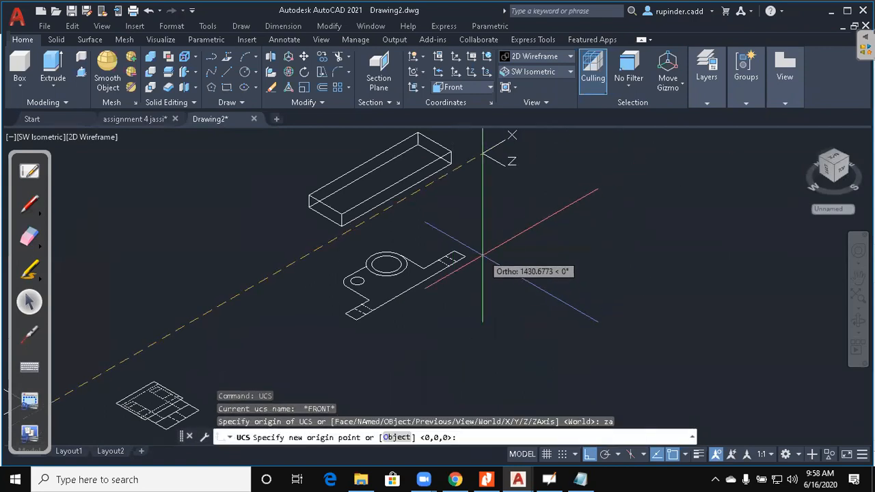
left_click(480, 309)
middle_click_drag(638, 257, 626, 206)
left_click(625, 244)
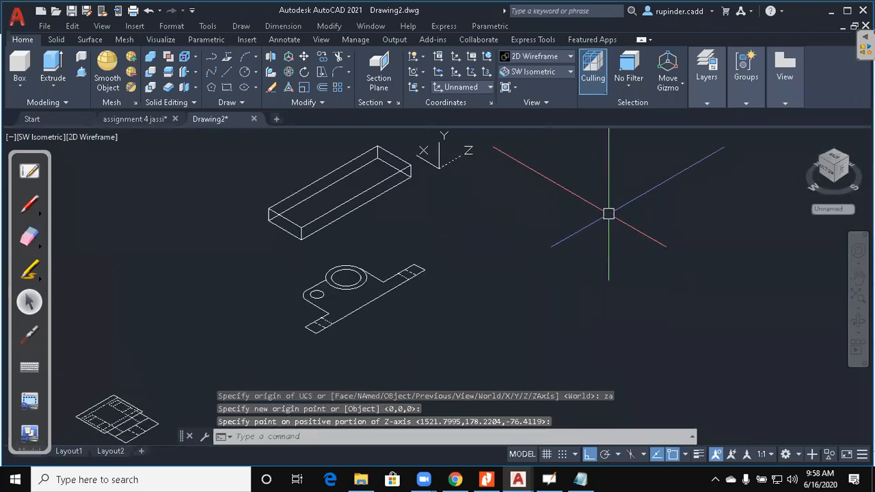
Rotate the copied front view 90° about its lower corner so that it stands upright
key("Escape")
key("Escape")
key("Escape")
type("ro")
key("Return")
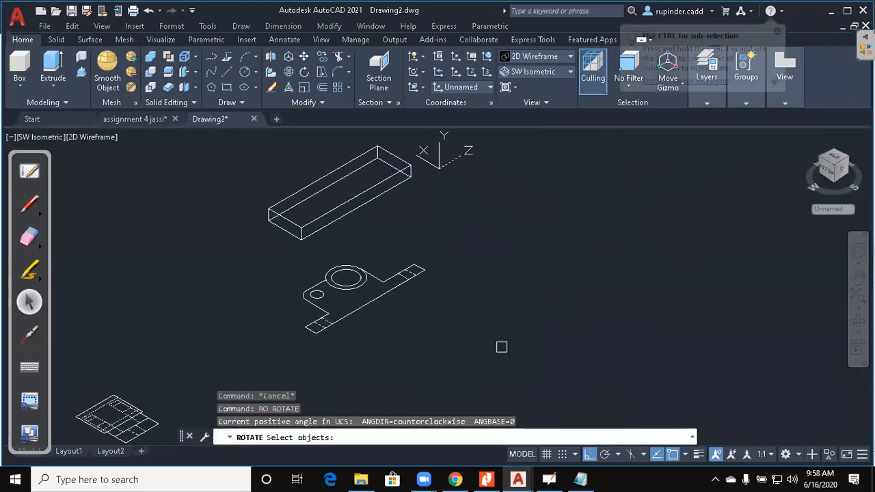
left_click(488, 377)
left_click(300, 256)
key("Return")
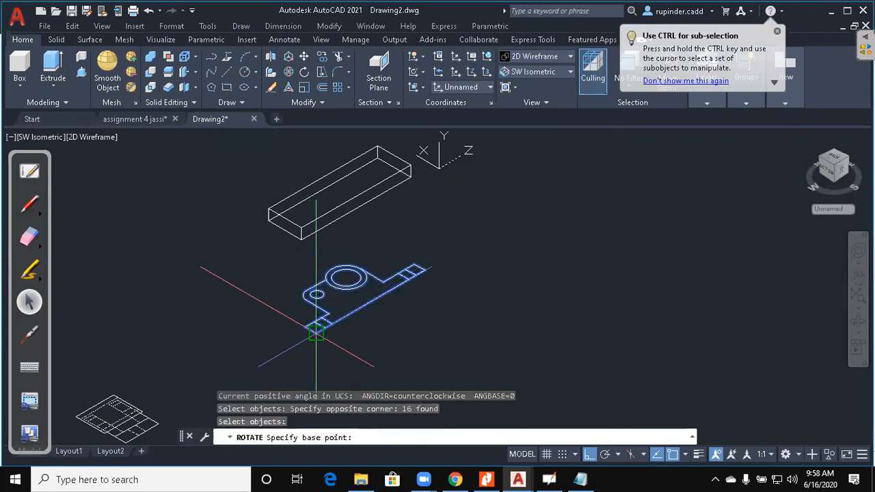
left_click(314, 330)
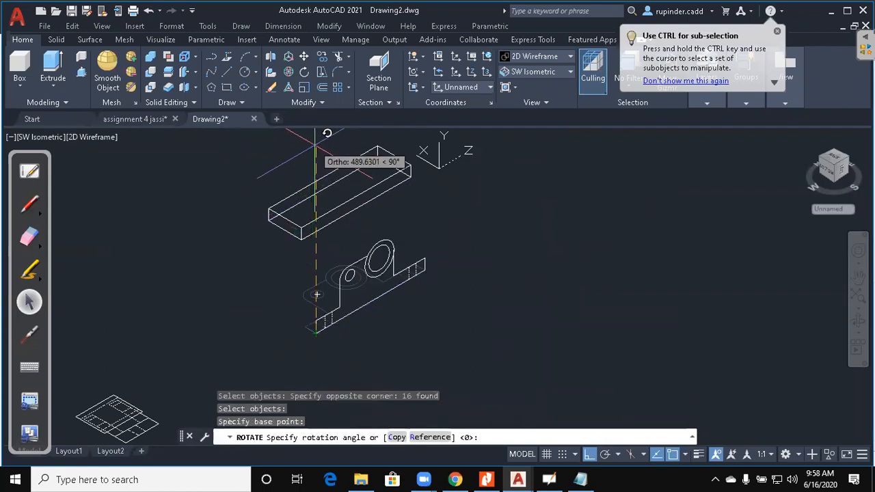
key("Escape")
middle_click_drag(588, 304, 633, 285)
key("Escape")
key("Escape")
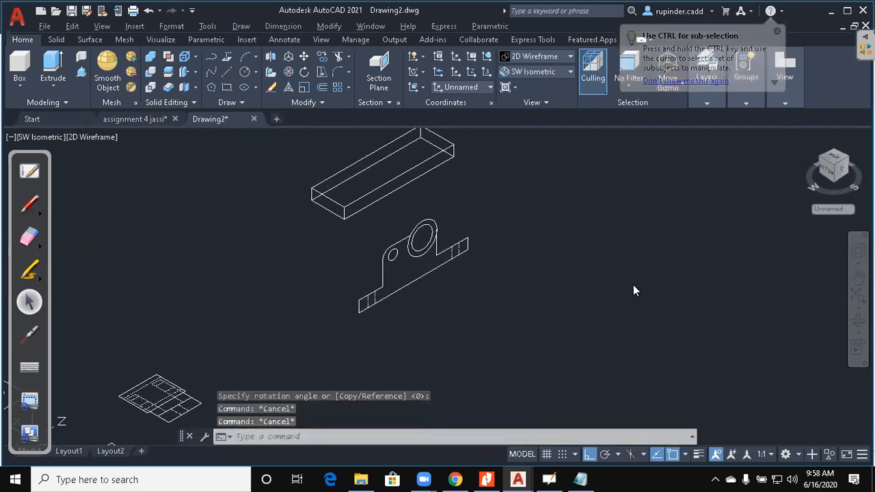
Inspect the upright front view in the Front view and return to SW Isometric, keeping the Front UCS
key("alt+v")
key("3")
key("f")
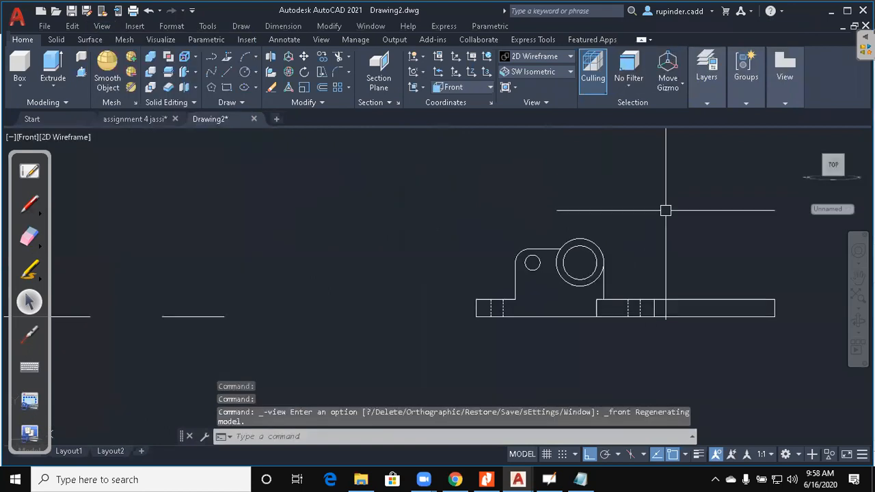
key("alt+v")
key("3")
key("s")
key("Escape")
key("Escape")
key("Escape")
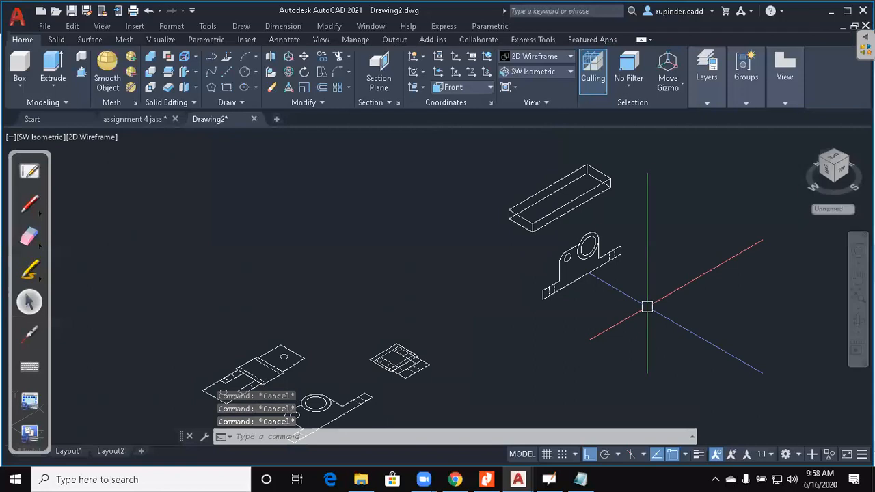
Try to move the upright front view away from the slab along its long direction, and undo the move
left_click(646, 348)
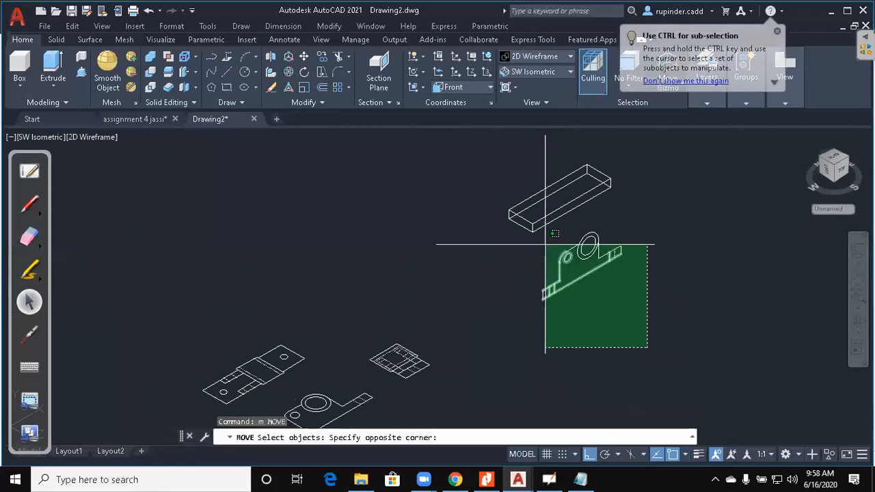
left_click(543, 245)
key("Return")
left_click(654, 309)
left_click(596, 336)
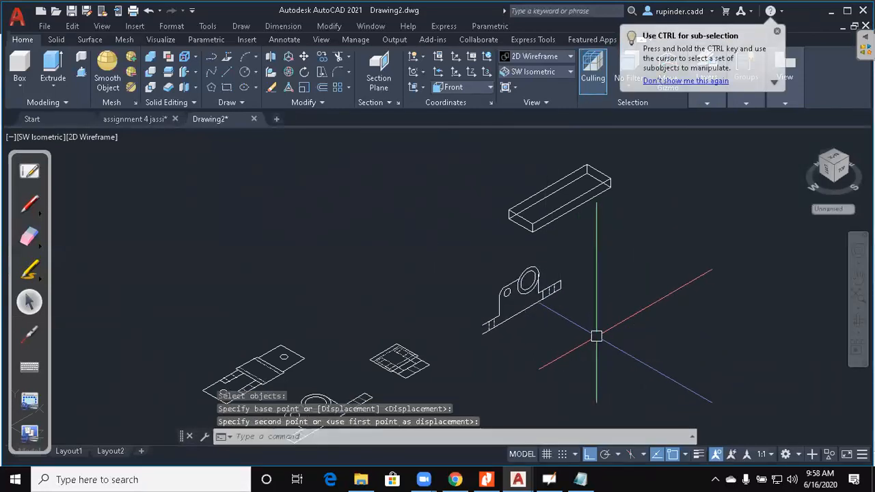
key("ctrl+z")
key("Escape")
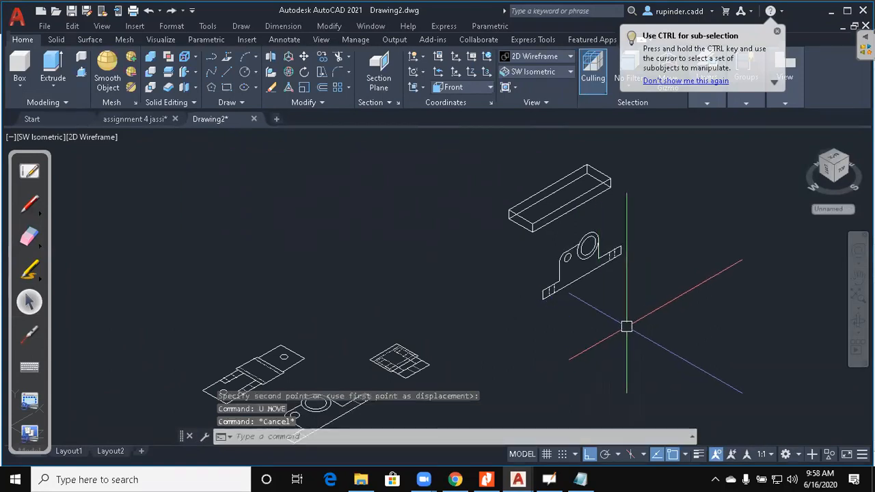
Move the upright front view along the slab's long direction, clear of the slab
key("Escape")
type("m")
key("Return")
left_click(665, 354)
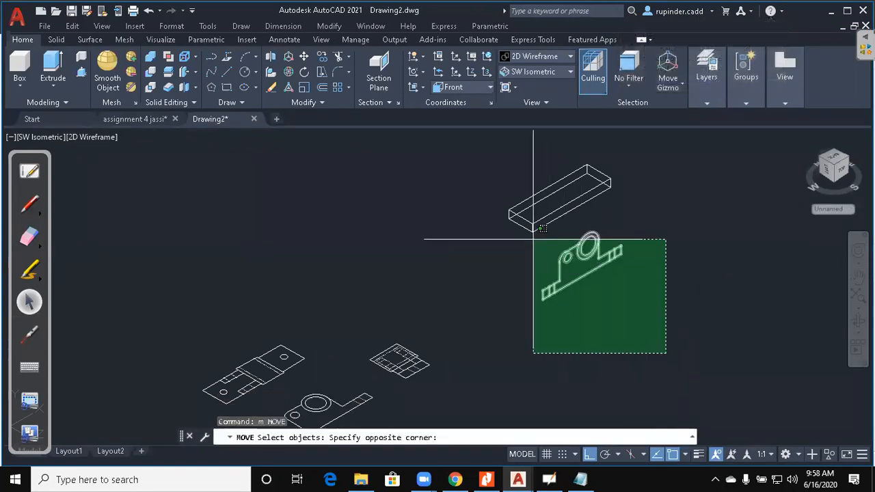
left_click(533, 240)
key("Return")
left_click(706, 278)
key("Escape")
Copy the web's side lines, corner arc, top edge, outer circle and the base's end line to the free space beyond the slab
scroll(512, 322, "up", 4)
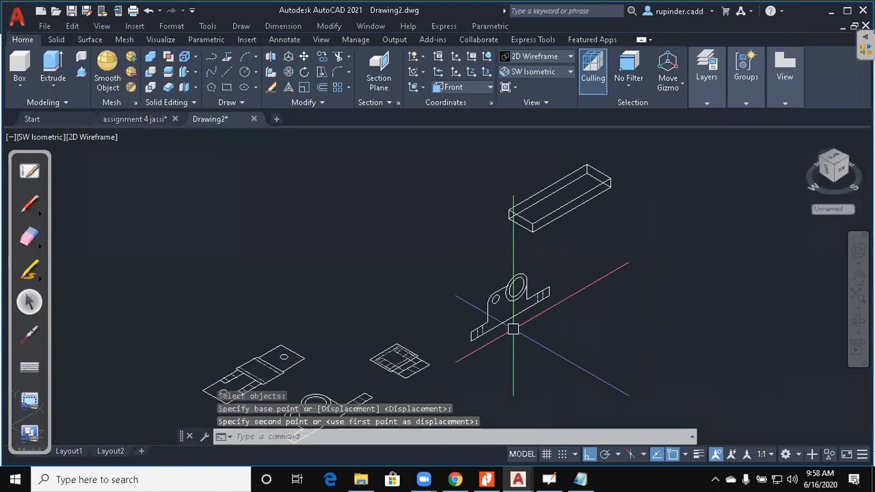
key("Escape")
type("c")
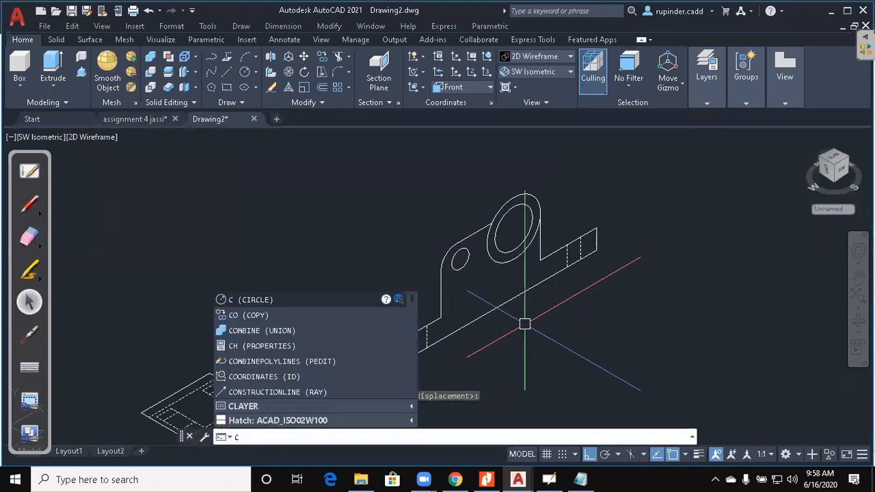
type("o")
key("Return")
left_click(447, 290)
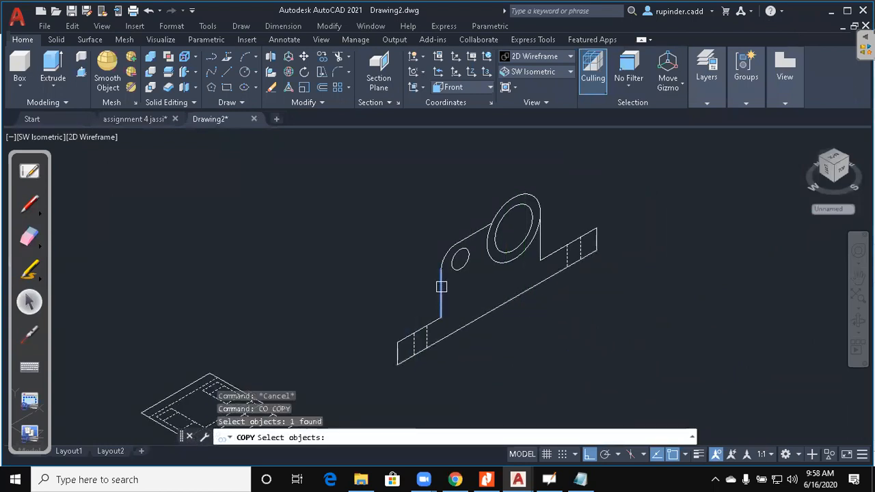
scroll(445, 273, "up", 4)
left_click(463, 239)
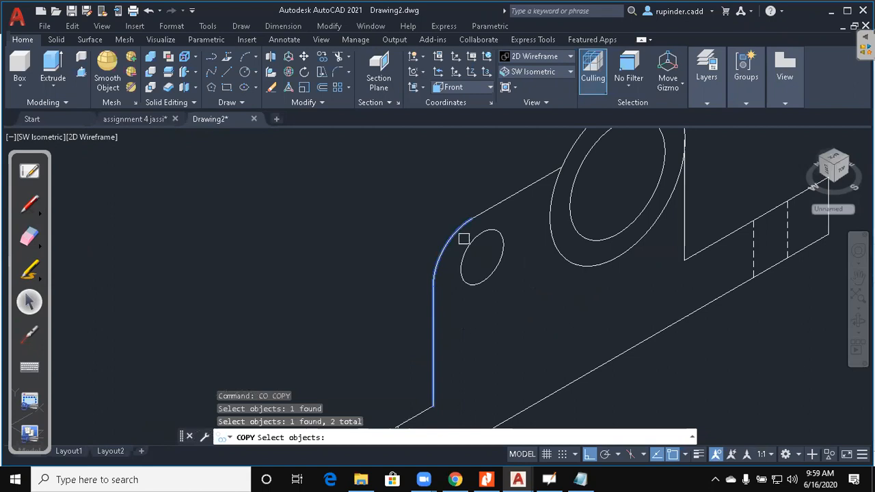
left_click(551, 246)
scroll(658, 245, "down", 3)
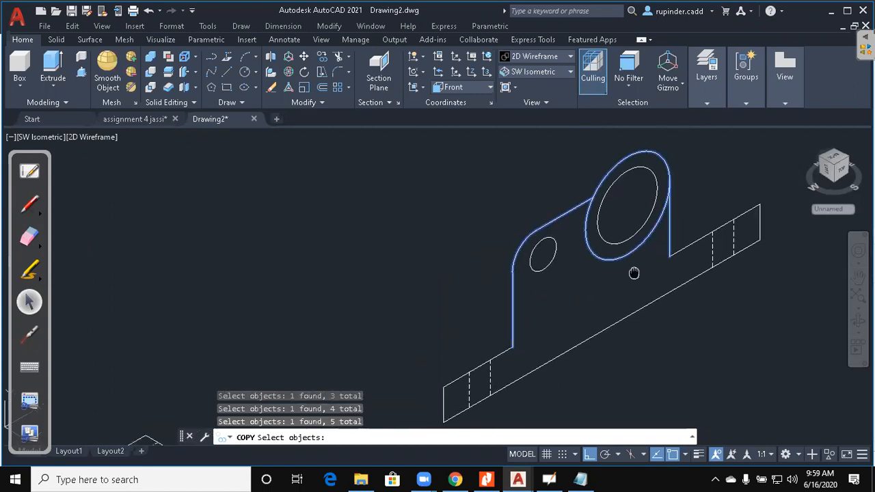
middle_click_drag(634, 269, 628, 262)
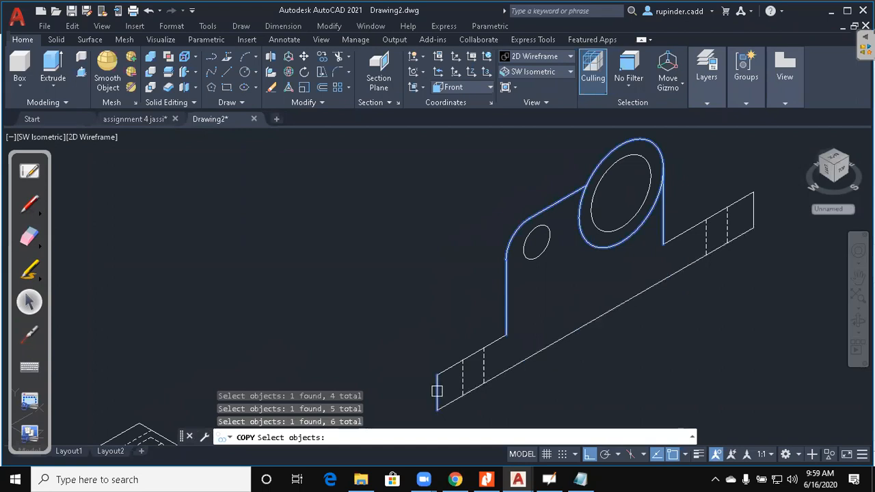
key("Return")
left_click(401, 306)
scroll(663, 244, "down", 5)
middle_click_drag(663, 244, 425, 341)
left_click(563, 305)
key("Escape")
key("Escape")
key("Escape")
key("Escape")
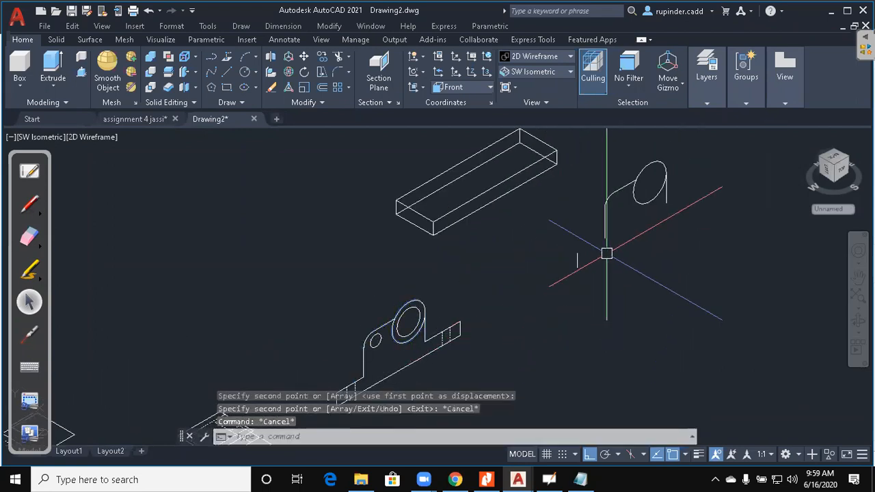
Draw a line between the lower ends of the copied web's two vertical sides to close the outline
scroll(608, 273, "up", 2)
type("l")
key("Return")
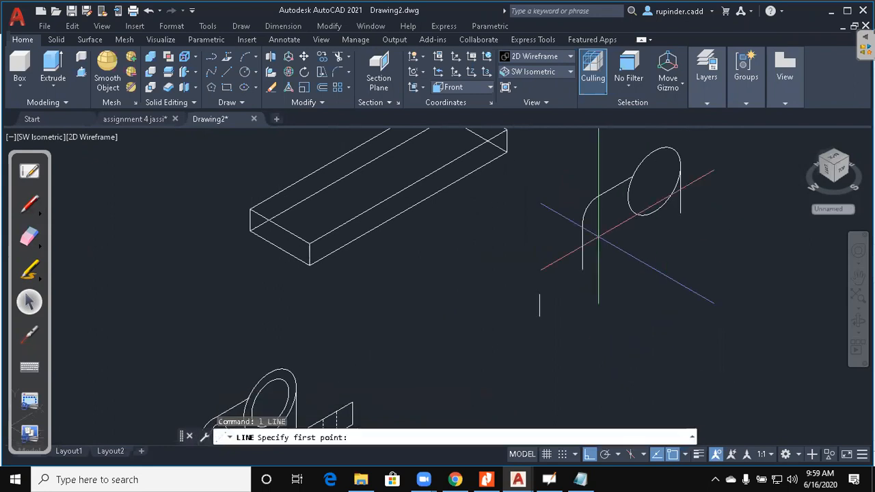
left_click(582, 268)
left_click(679, 212)
key("Return")
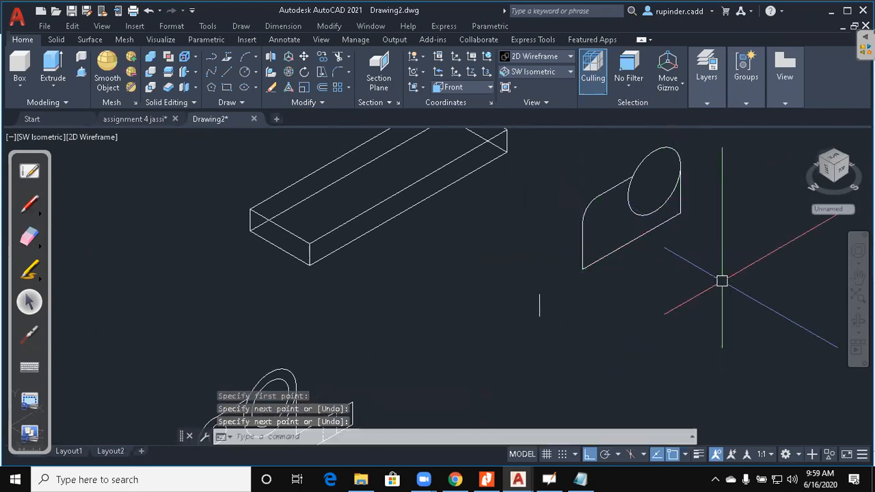
Trim away the part of the outer circle that lies inside the copied web outline
type("tr")
key("Return")
key("Return")
left_click(656, 206)
left_click(663, 223)
key("Escape")
key("Escape")
key("Escape")
Join the web outline's lines and arcs into a single closed polyline
type("j")
key("Return")
left_click(715, 319)
left_click(572, 153)
key("Return")
left_click(611, 239)
key("Escape")
Look up the web thickness in Assignment 10.pdf in Nitro Pro, return to AutoCAD and extrude the joined outline by 24
left_click(487, 479)
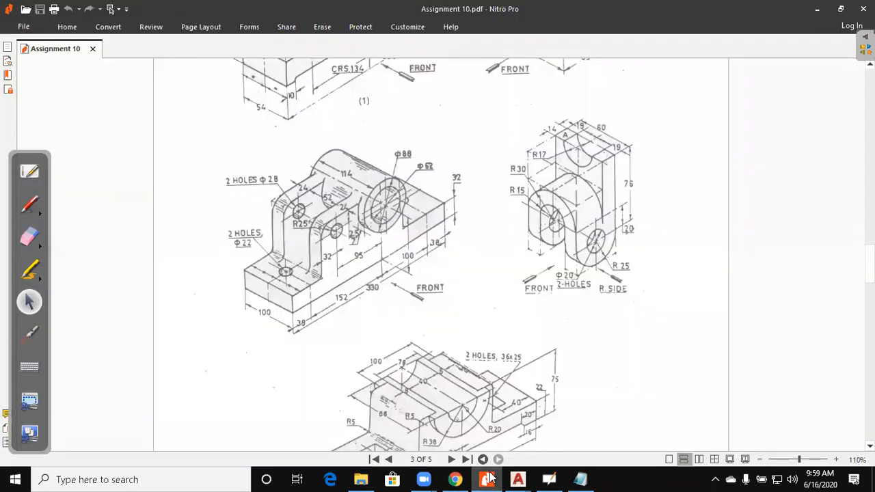
left_click(518, 479)
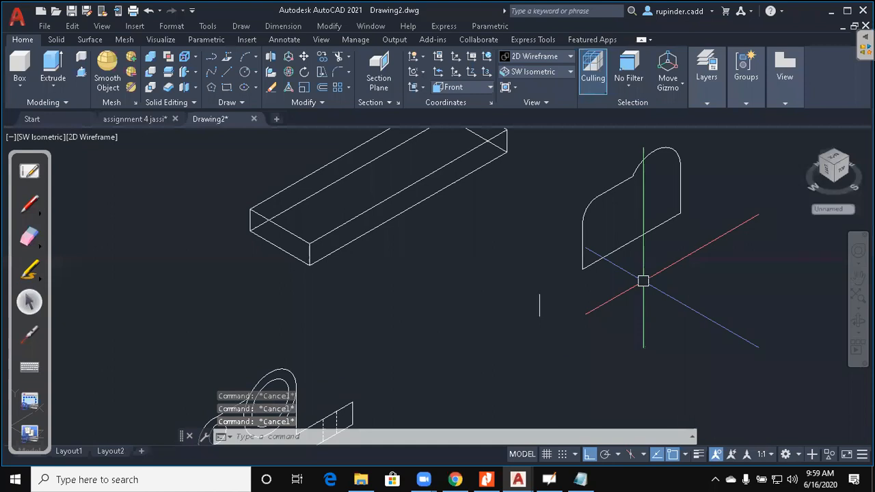
type("ext")
key("Return")
left_click(632, 247)
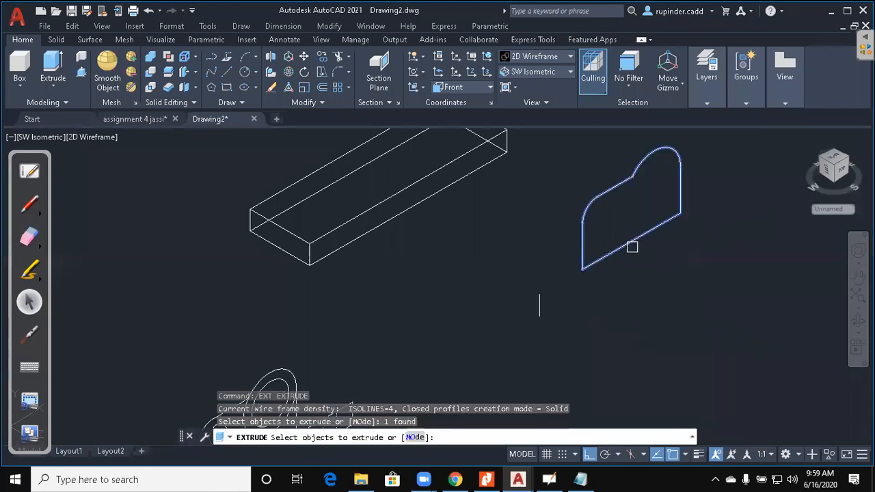
key("Return")
type("24")
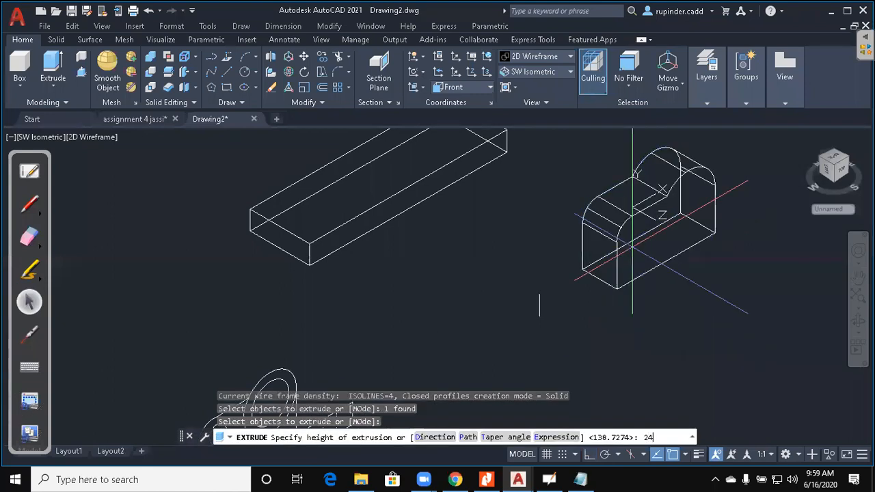
key("Return")
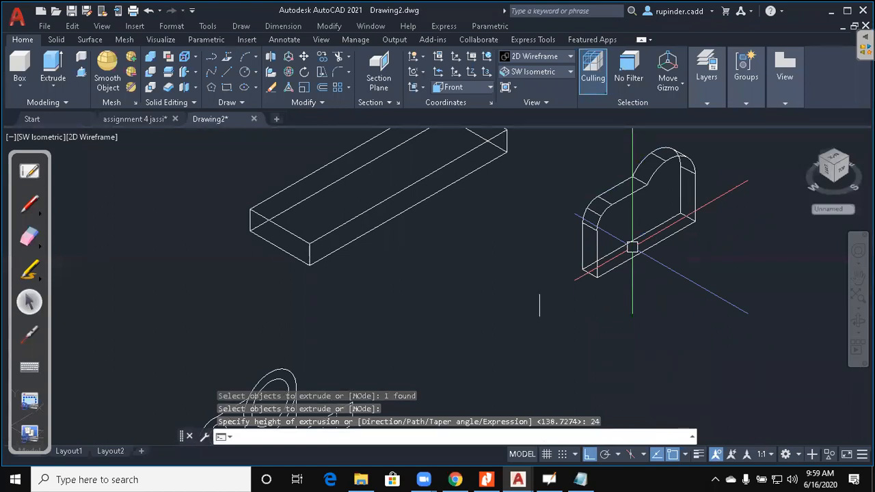
Undo the last extrusion of the web outline
key("Escape")
key("Escape")
key("Escape")
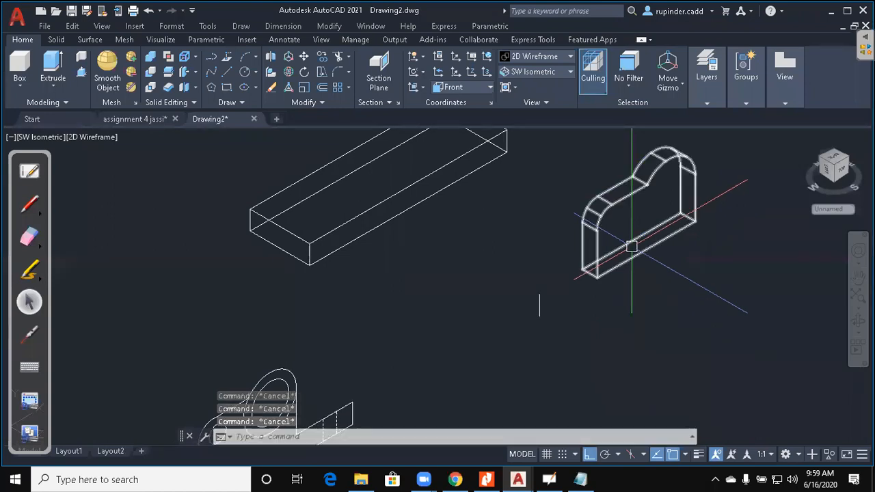
key("ctrl+z")
Move the web outline onto the base block, from the upper end of the short vertical line to the block's upper front corner
key("Return")
left_click(654, 226)
left_click(602, 299)
key("Return")
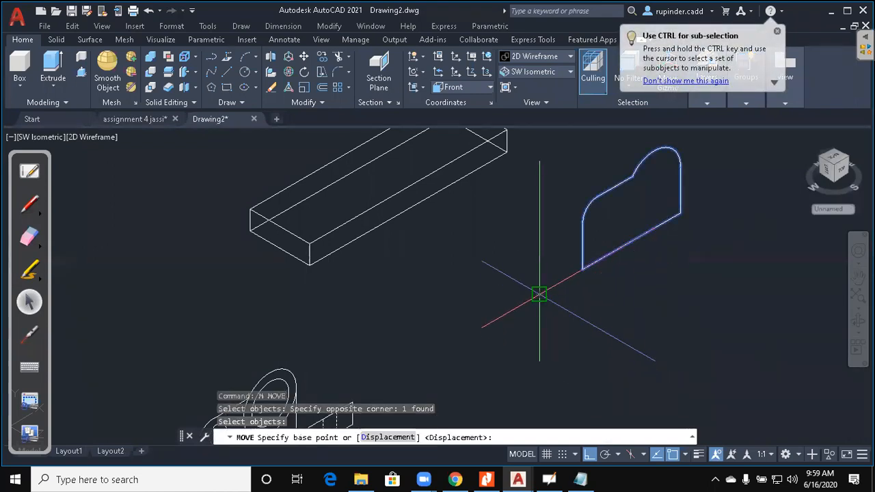
scroll(604, 285, "up", 2)
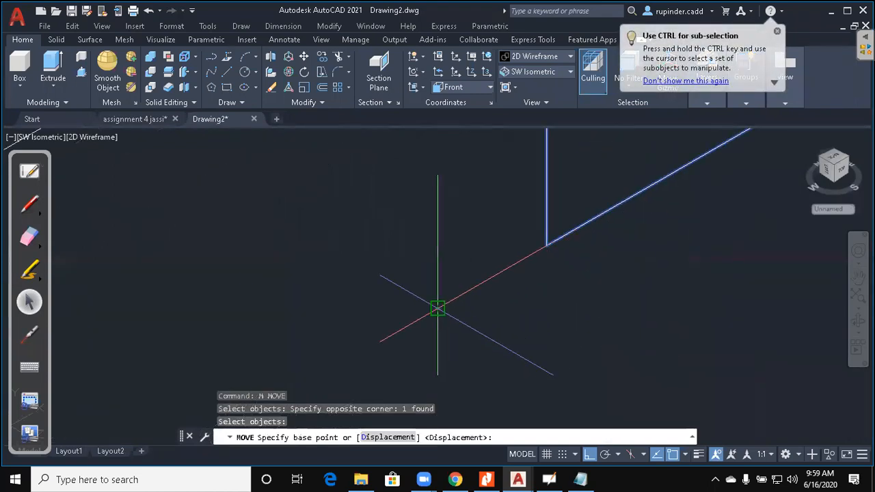
left_click(437, 308)
scroll(474, 306, "down", 2)
scroll(483, 310, "down", 2)
middle_click_drag(479, 309, 577, 299)
scroll(421, 273, "up", 2)
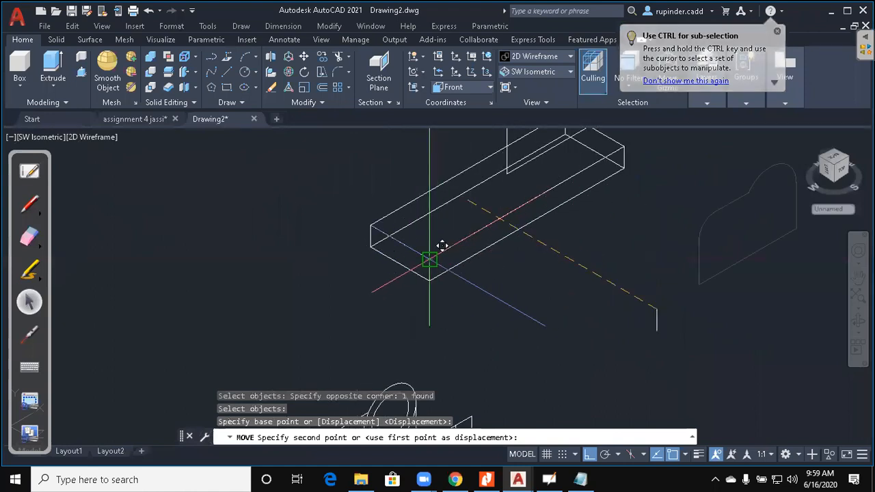
left_click(428, 258)
key("Escape")
mouse_move(653, 275)
middle_mouse_down()
mouse_move(668, 274)
mouse_move(605, 320)
mouse_move(599, 337)
middle_mouse_up()
Extrude the web outline on the base block by 24
key("Escape")
key("Escape")
type("ext")
key("Return")
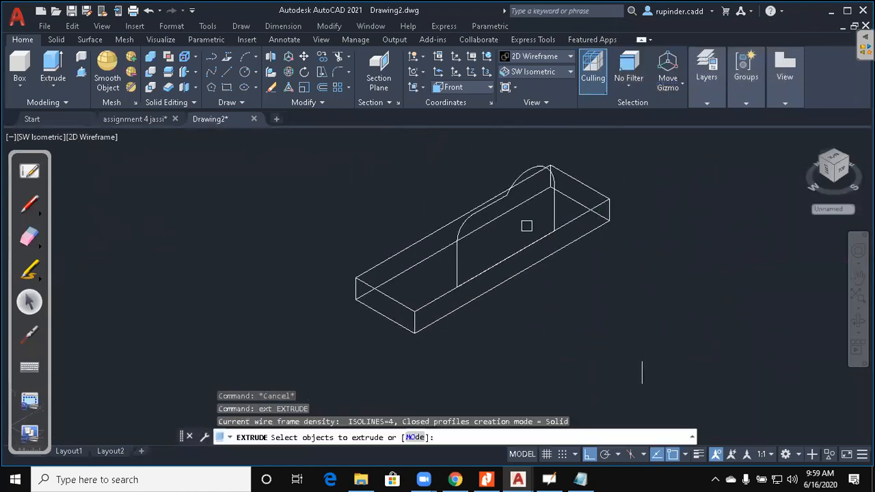
left_click(550, 213)
key("Return")
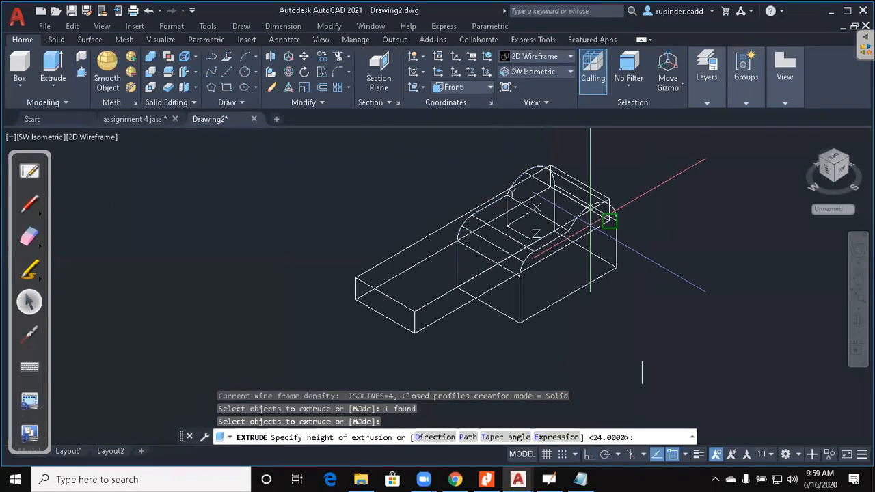
type("24")
key("Return")
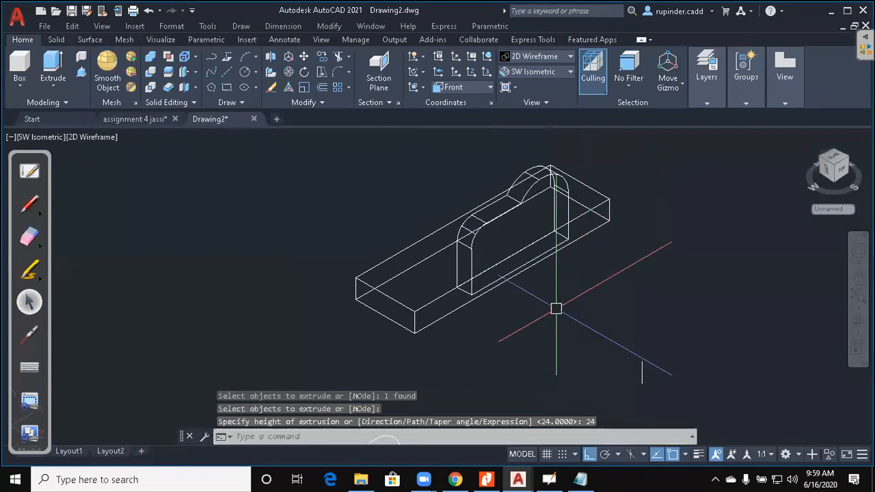
Move the extruded web 24 inward so its outer face is flush with the base block's front face
key("Escape")
key("Escape")
type("m")
key("Return")
left_click(467, 258)
key("Return")
left_click(710, 298)
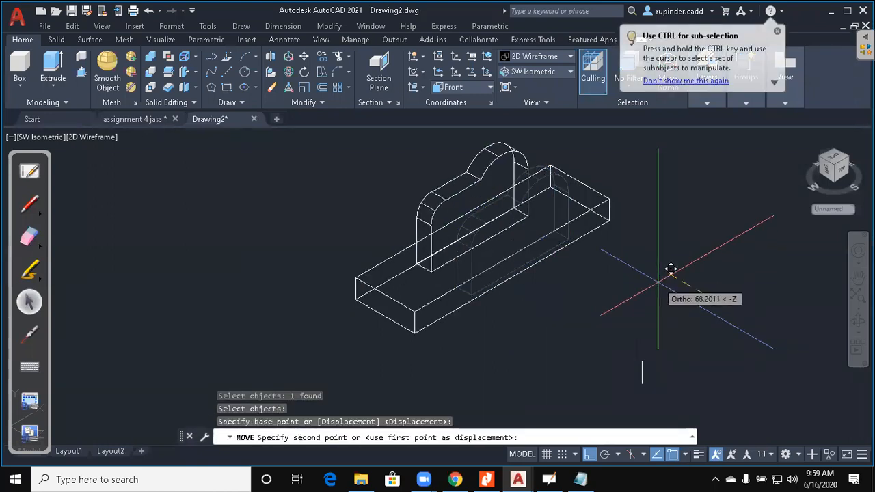
key("Return")
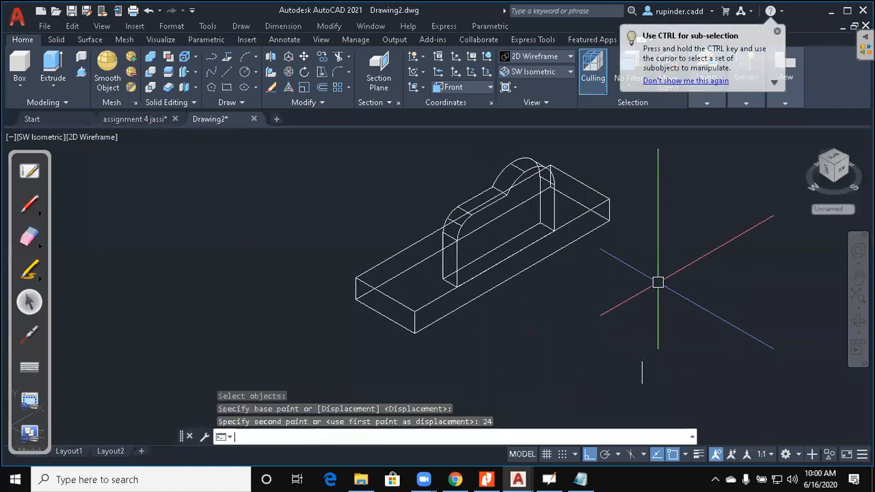
scroll(504, 308, "down", 2)
scroll(544, 326, "up", 3)
scroll(601, 330, "down", 4)
key("Escape")
key("alt+v")
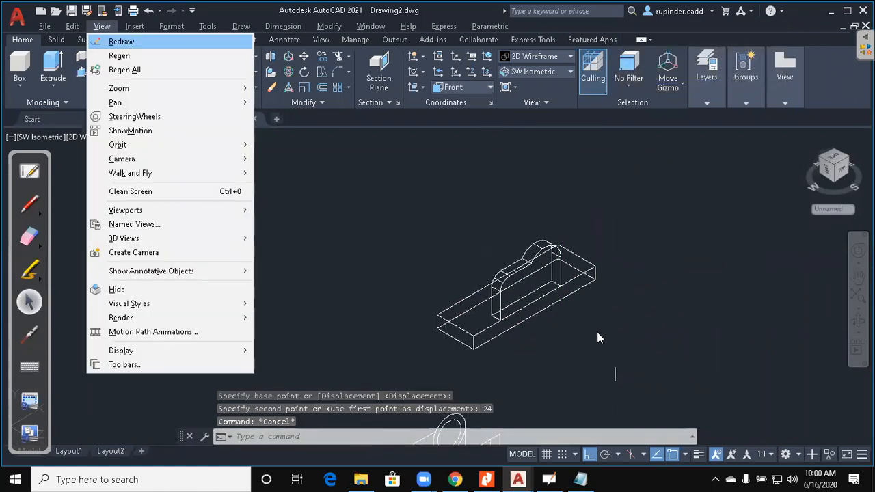
key("d")
key("f")
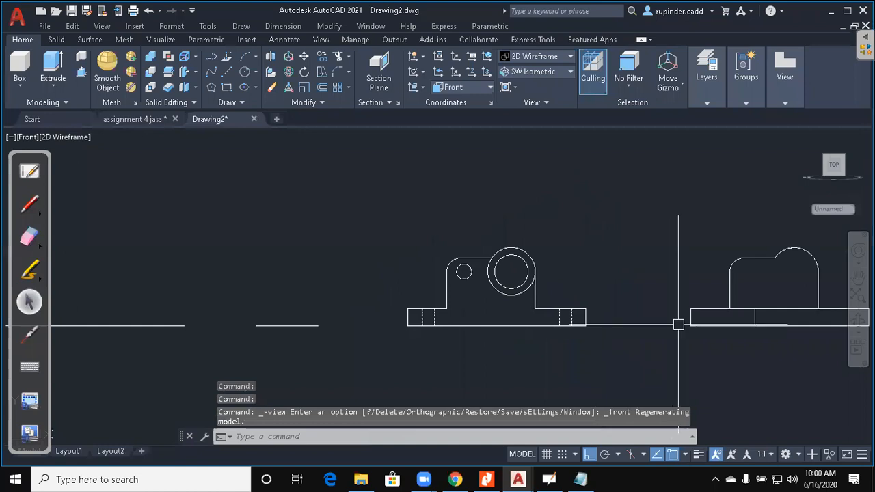
scroll(547, 273, "up", 2)
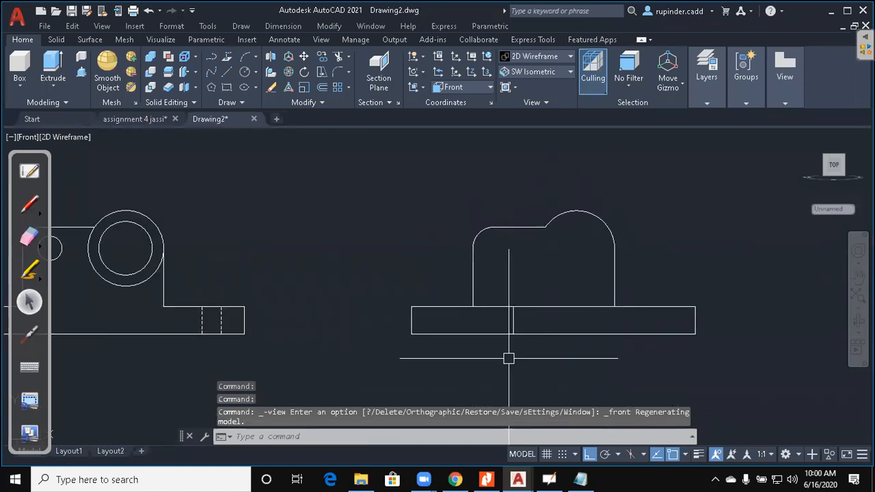
Switch the model to the Top view
key("alt+v")
key("d")
key("t")
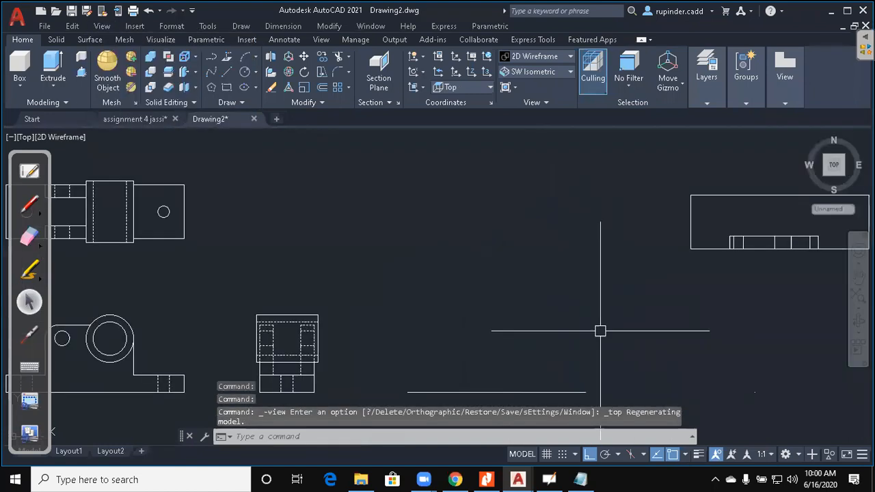
middle_click_drag(617, 302, 510, 330)
scroll(594, 235, "up", 2)
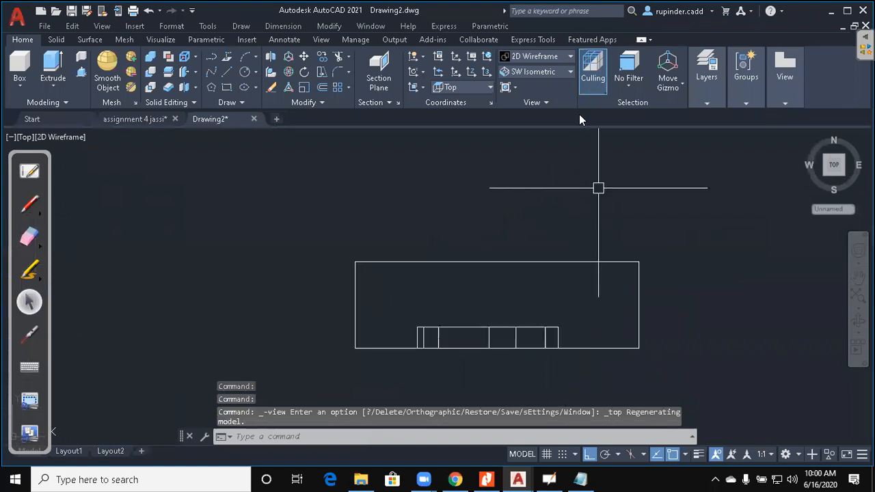
left_click(555, 73)
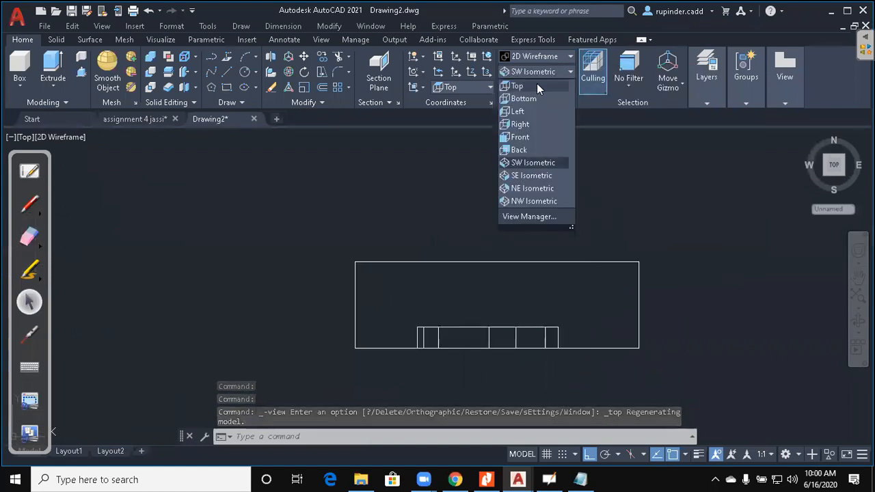
left_click(537, 87)
scroll(547, 283, "up", 2)
middle_click_drag(674, 306, 587, 334)
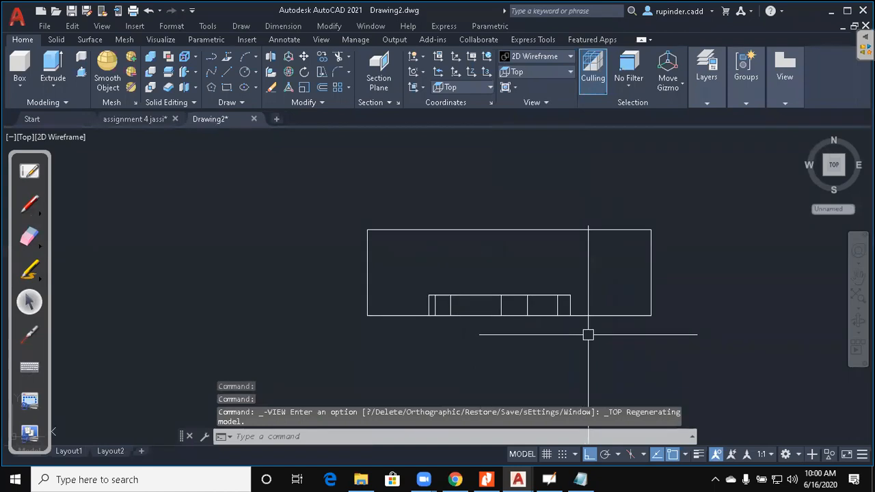
Mirror the web across the base block's lengthwise centerline, keeping the original web
key("Escape")
key("Escape")
type("mi")
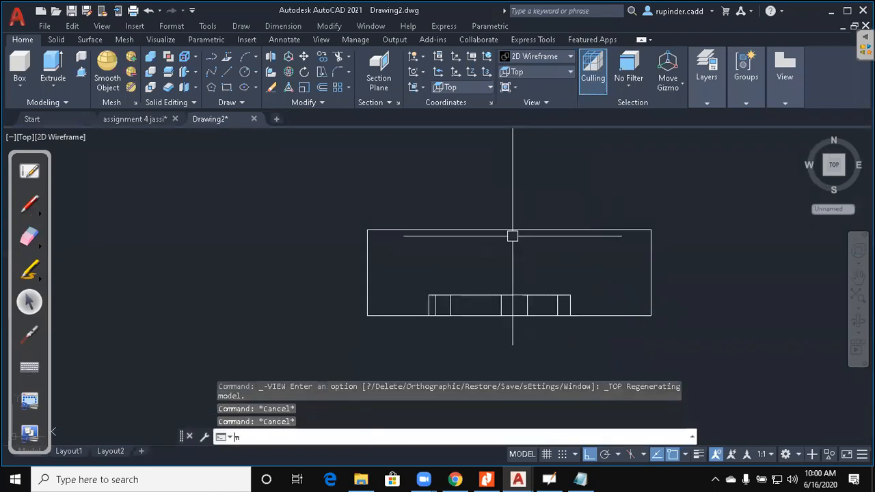
key("Return")
left_click(512, 298)
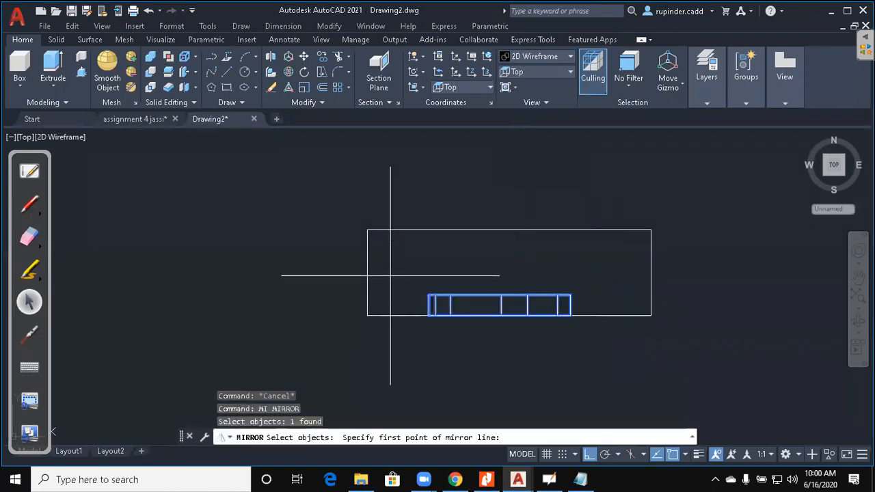
left_click(367, 272)
left_click(762, 273)
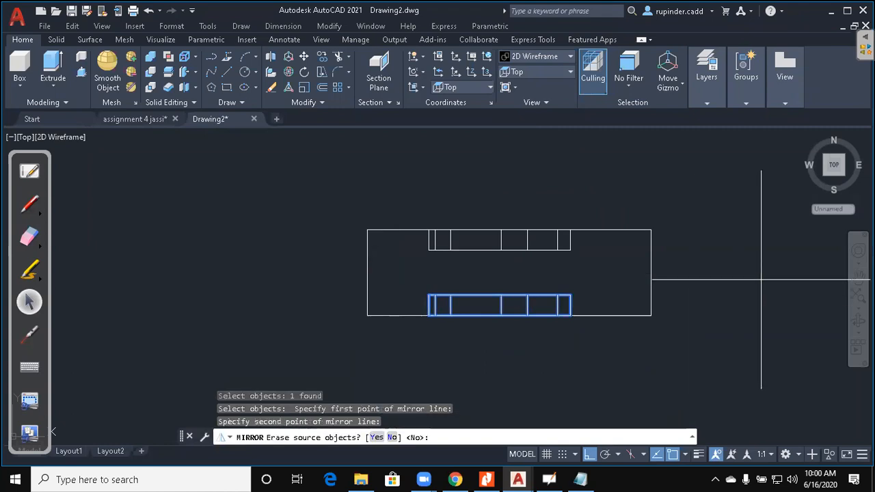
key("Escape")
Switch the model to the SW Isometric view
key("alt+v")
key("Escape")
left_click(547, 71)
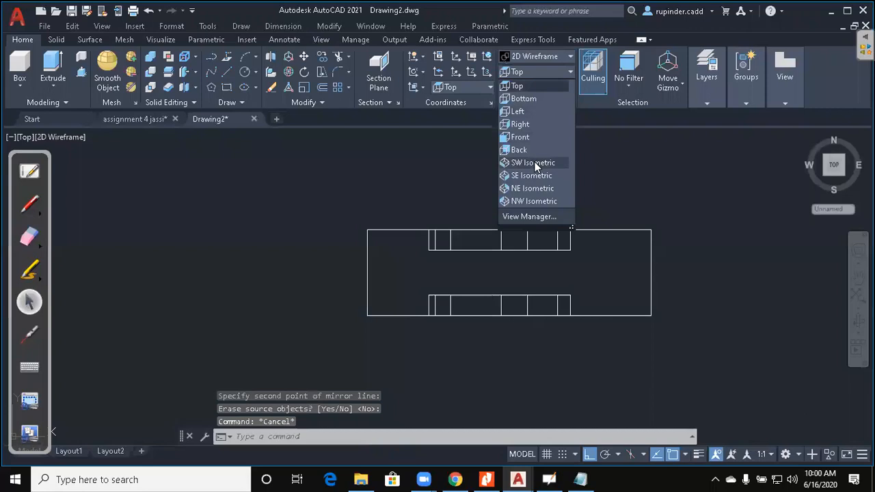
left_click(533, 163)
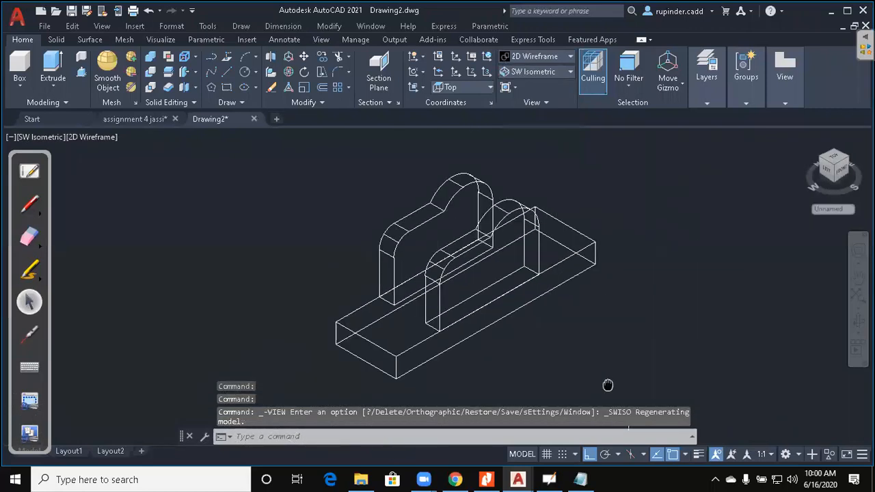
Union the base block and the two webs into one solid
key("Escape")
key("Escape")
type("uni")
key("Return")
left_click(597, 328)
left_click(379, 203)
key("Return")
scroll(664, 313, "down", 4)
middle_click_drag(663, 312, 660, 238)
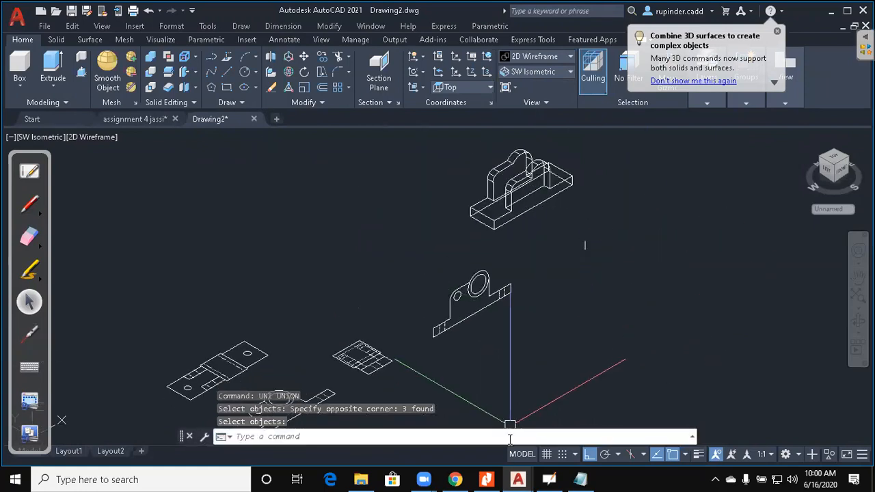
Look up the bearing cylinder's length in Assignment 10.pdf in Nitro Pro, return to AutoCAD and extrude the outer circle by 114
left_click(488, 479)
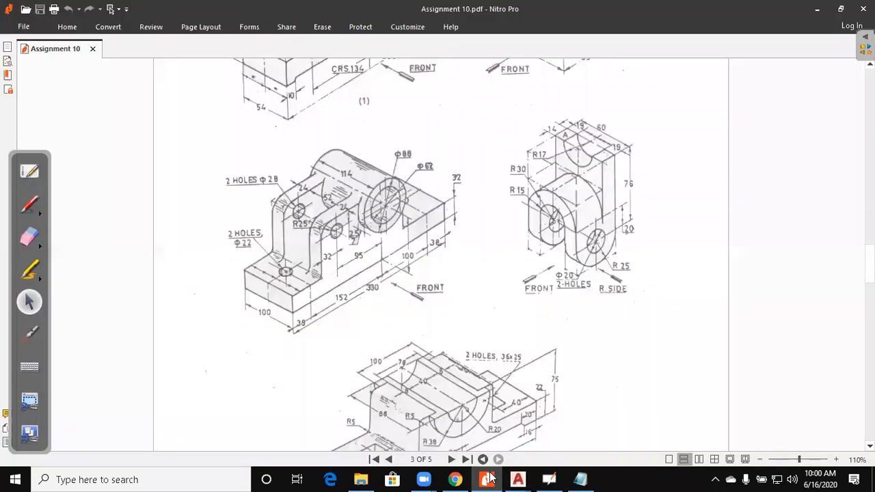
left_click(517, 478)
key("Escape")
key("Escape")
key("Escape")
type("ext")
key("Return")
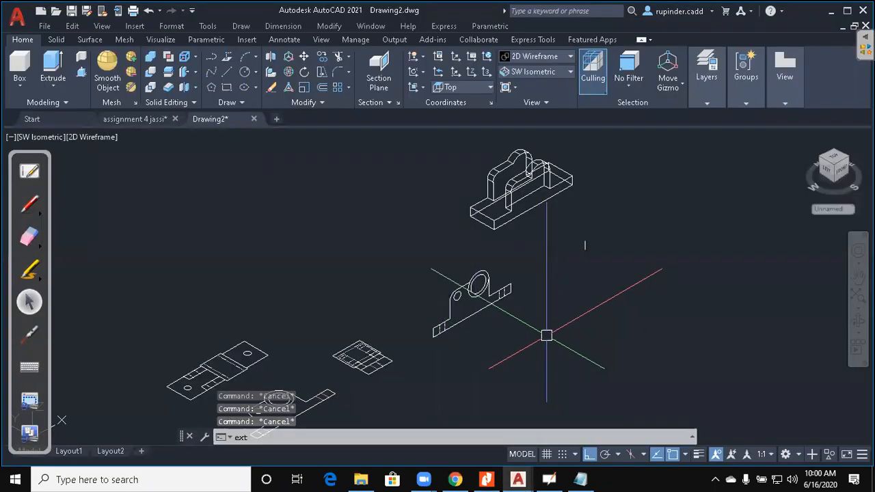
scroll(492, 307, "up", 2)
left_click(452, 293)
key("Return")
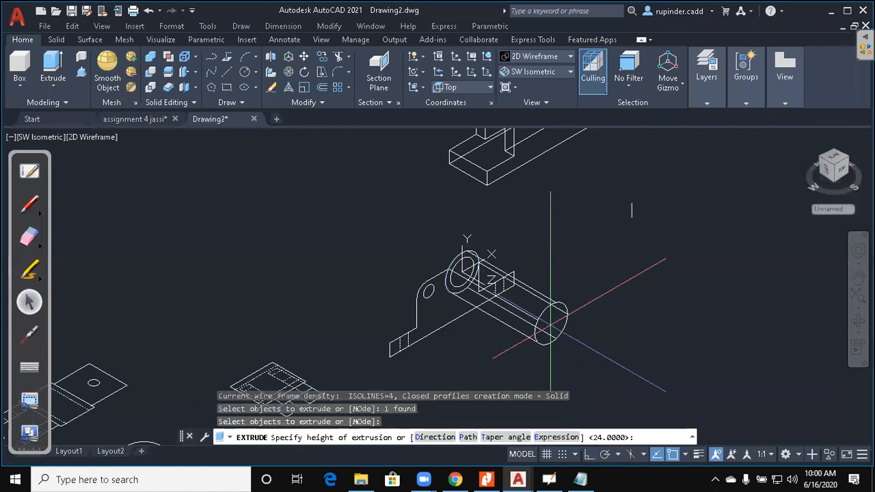
key("Return")
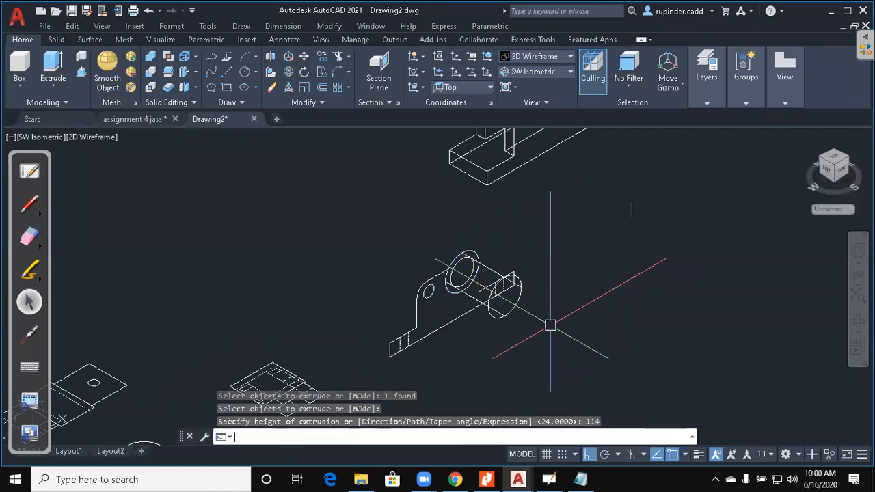
key("Escape")
Start moving the extruded cylinder, with its base point midway between the centers of its two end faces
mouse_move(646, 333)
middle_mouse_down()
mouse_move(662, 381)
mouse_move(665, 354)
mouse_move(669, 381)
middle_mouse_up()
key("Escape")
key("Escape")
type("m")
key("Return")
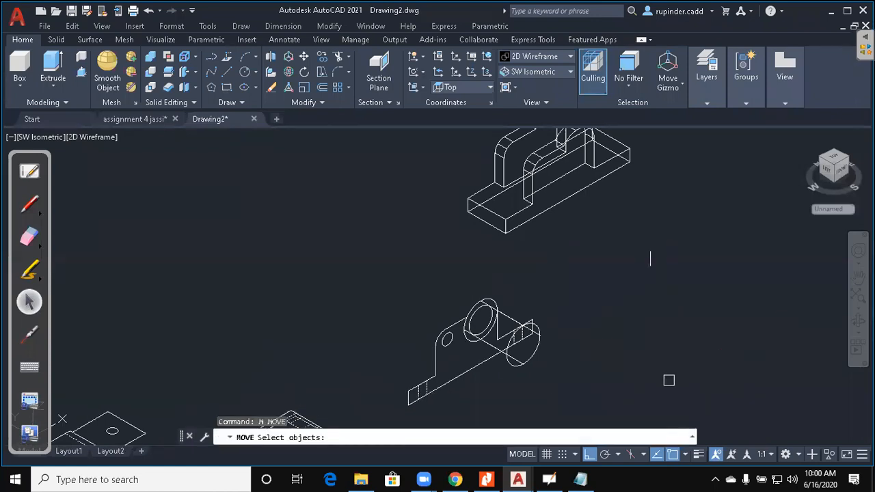
left_click(532, 366)
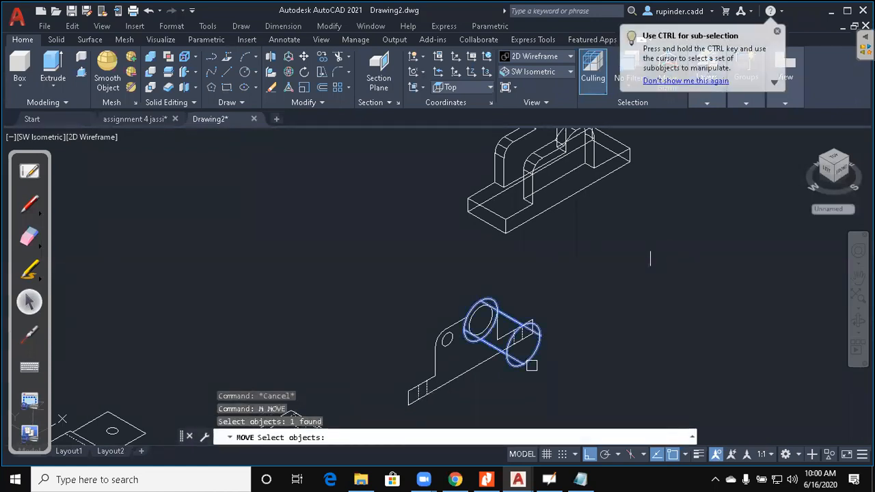
key("Return")
mouse_move(523, 342)
middle_mouse_down()
mouse_move(563, 373)
mouse_move(615, 365)
mouse_move(617, 347)
middle_mouse_up()
right_click(618, 348, "shift")
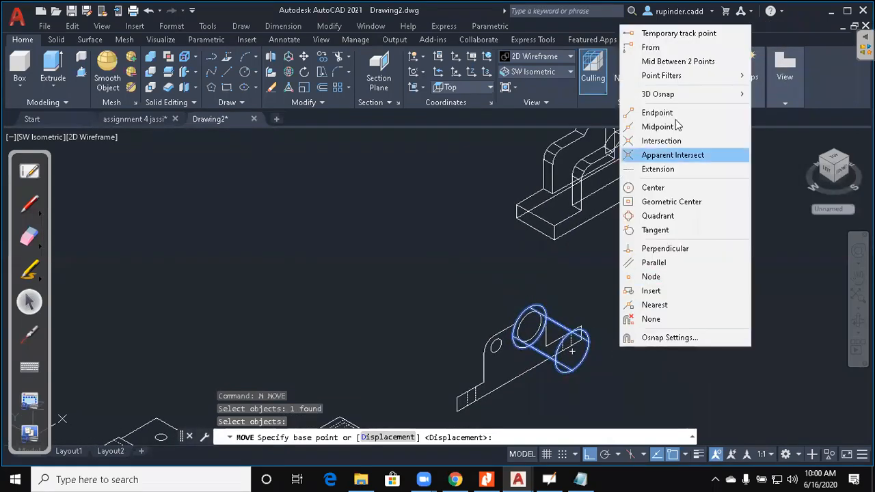
left_click(673, 61)
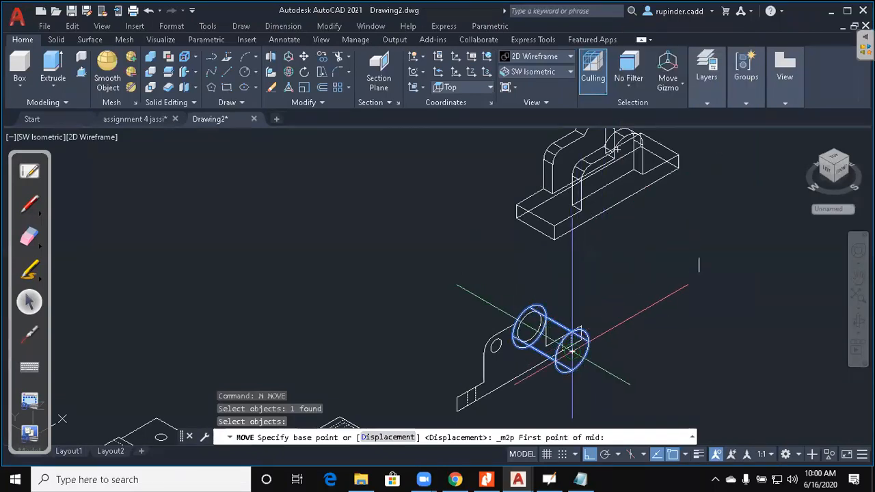
left_click(572, 350)
scroll(553, 328, "up", 4)
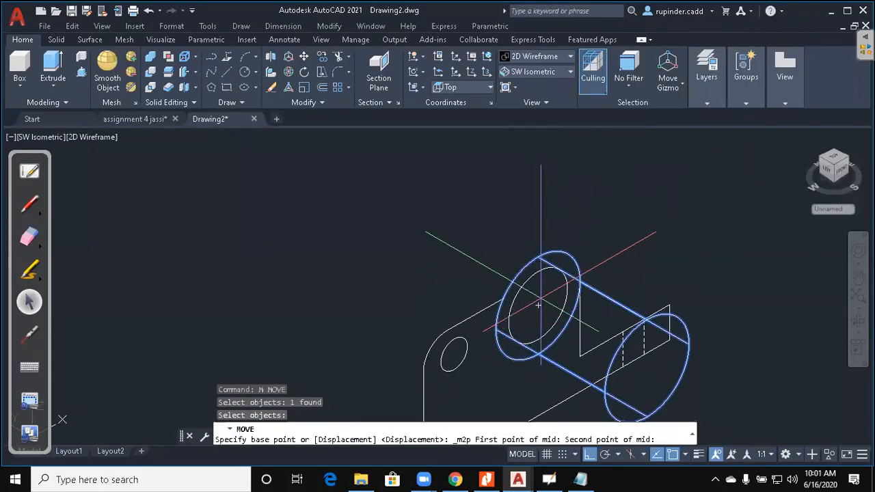
left_click(539, 306)
Place the cylinder with its base point midway between two arc centers picked on the rounded ends of the webs
scroll(572, 383, "down", 5)
scroll(581, 301, "up", 5)
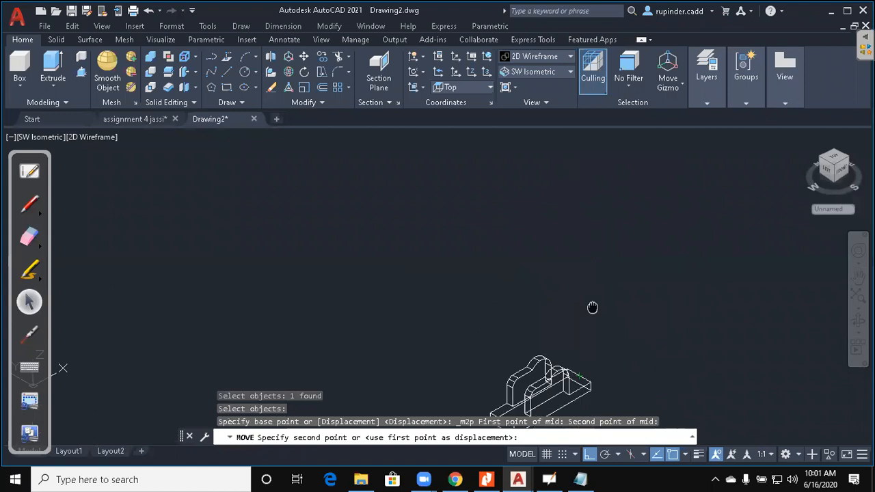
scroll(563, 287, "up", 2)
right_click(604, 246, "shift")
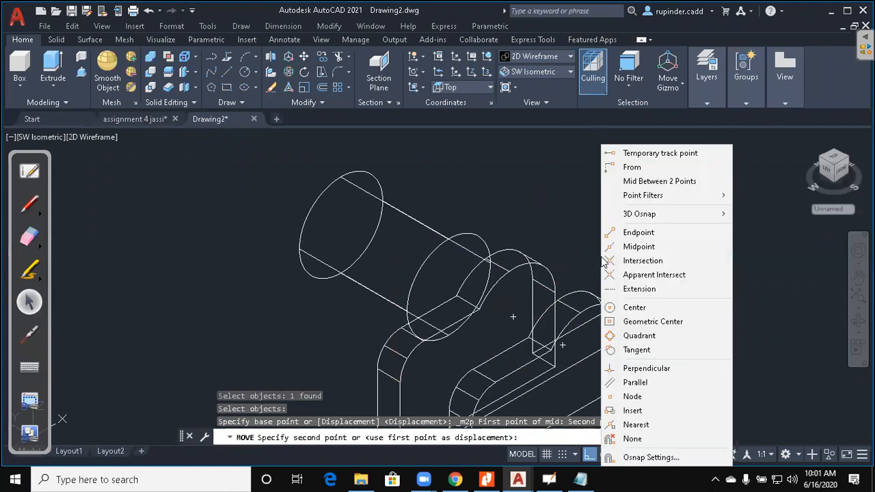
left_click(659, 182)
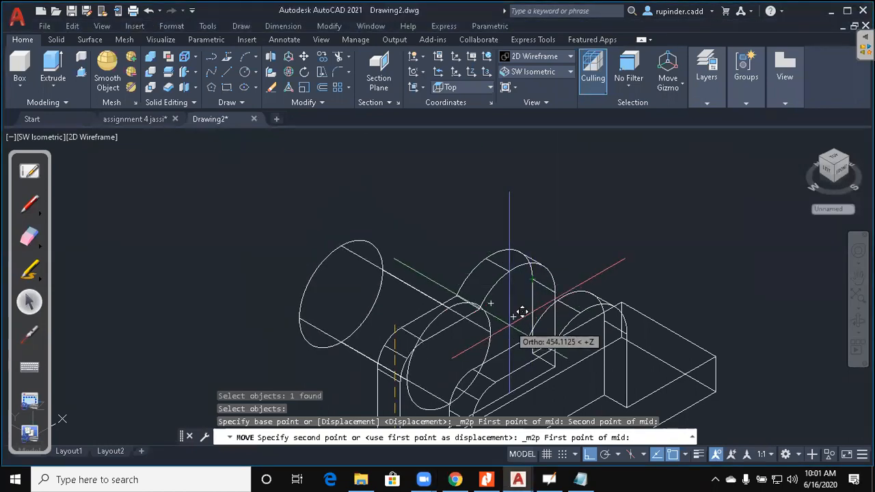
left_click(525, 303)
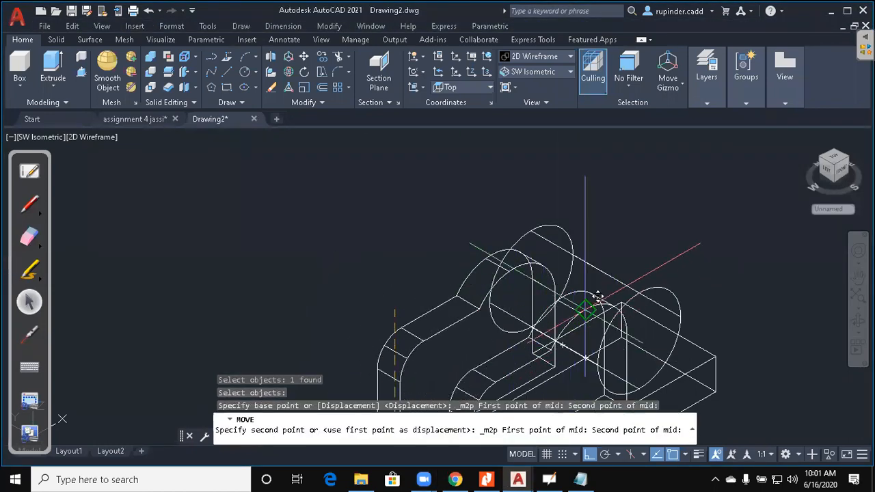
left_click(584, 359)
middle_click_drag(693, 325, 681, 225)
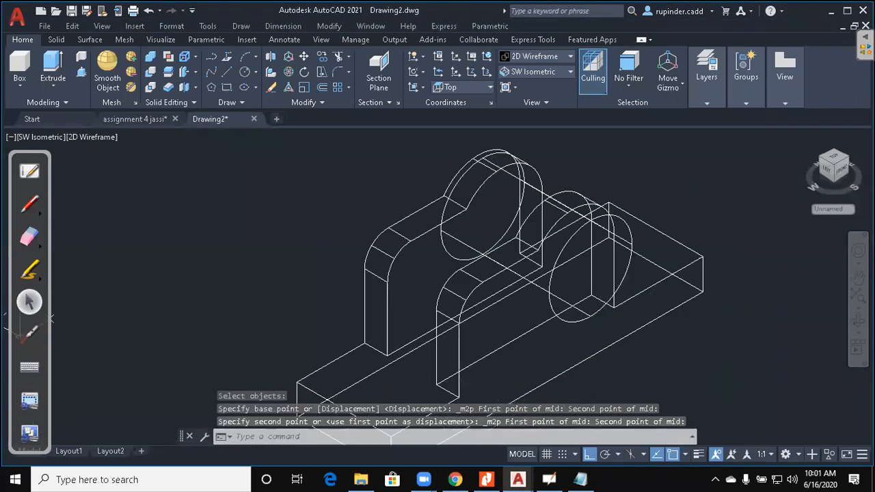
Switch to the Top view and examine how the cylinder's ends sit relative to the two webs and the base
scroll(740, 296, "down", 2)
key("Escape")
key("Escape")
key("alt+v")
key("3")
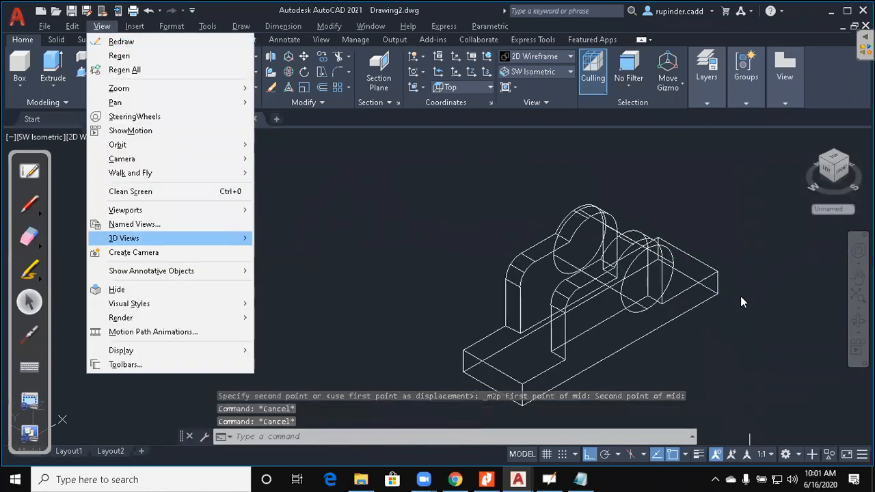
key("t")
middle_click_drag(740, 296, 635, 352)
scroll(620, 308, "up", 4)
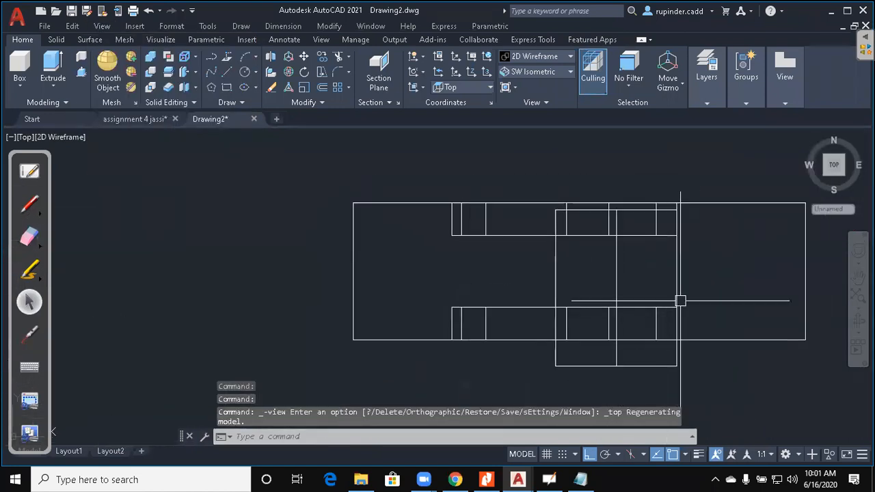
middle_click_drag(617, 287, 586, 302)
middle_click_drag(631, 248, 622, 265)
scroll(627, 243, "up", 2)
mouse_move(690, 301)
middle_mouse_down()
mouse_move(668, 302)
mouse_move(654, 253)
mouse_move(660, 273)
middle_mouse_up()
key("Escape")
key("Escape")
scroll(657, 277, "down", 4)
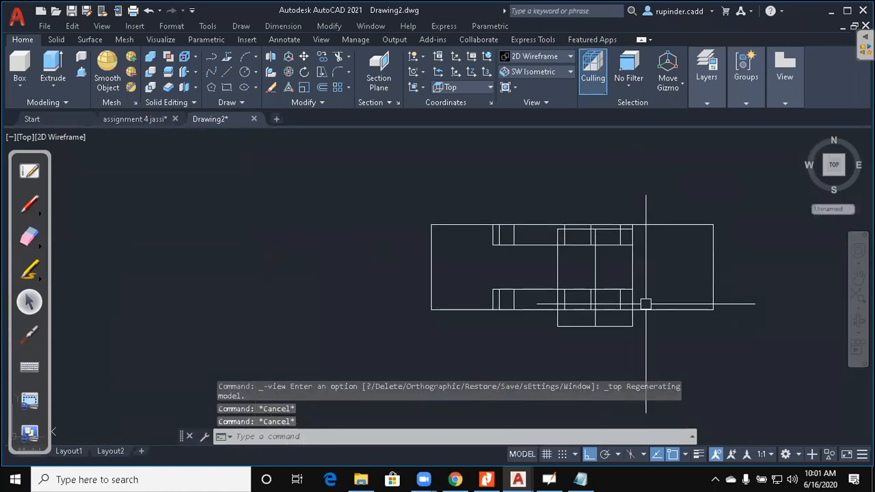
Switch to the Front view and check the cylinder's alignment with the webs' rounded ends
key("Escape")
key("alt+v")
key("3")
key("f")
scroll(657, 315, "up", 4)
key("Escape")
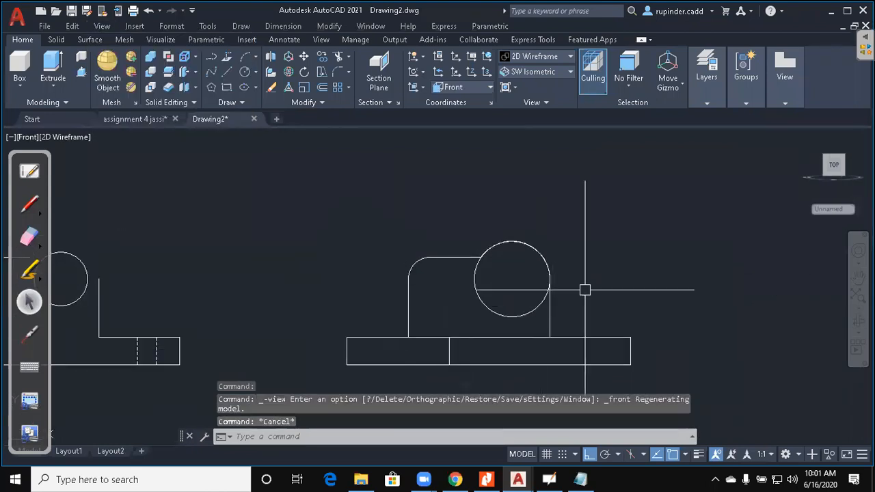
Return the model to the Top view, framed on the cylinder and webs
key("Escape")
key("alt+v")
key("3")
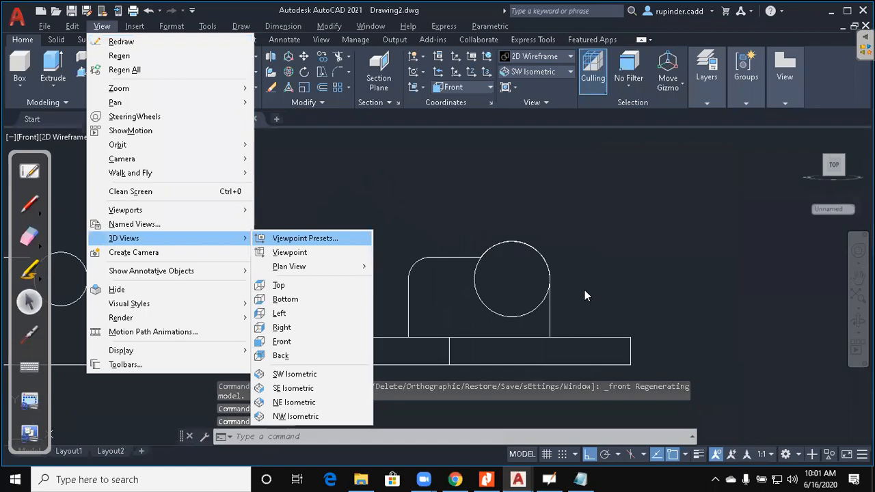
key("t")
scroll(498, 312, "up", 3)
scroll(650, 242, "up", 5)
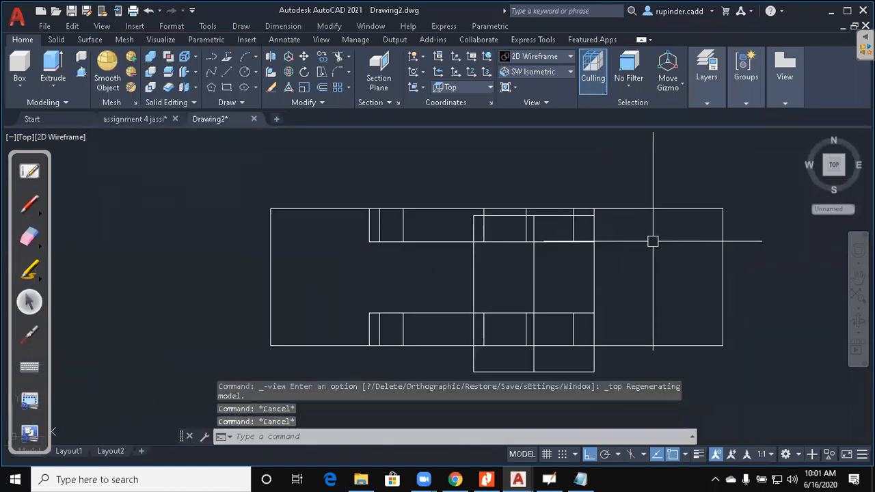
Measure the distance from the cylinder's rear end to the base's rear edge
type("d")
key("Return")
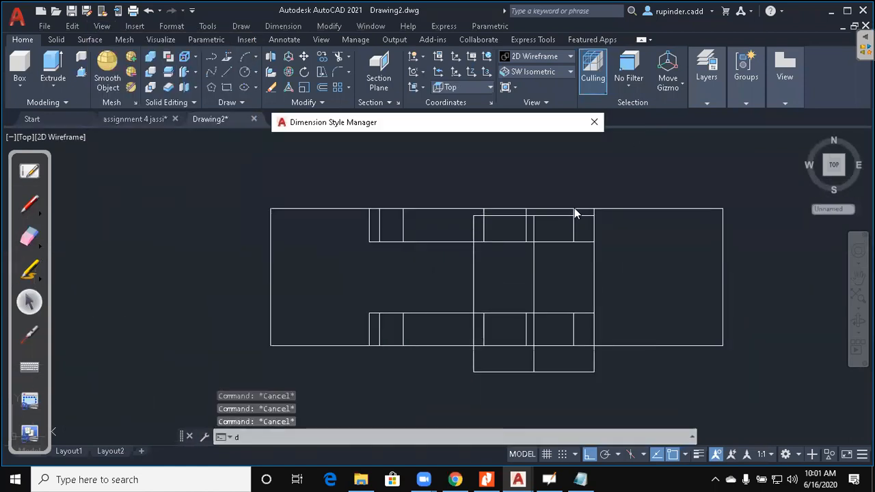
left_click(594, 123)
type("di")
key("Return")
scroll(582, 229, "up", 3)
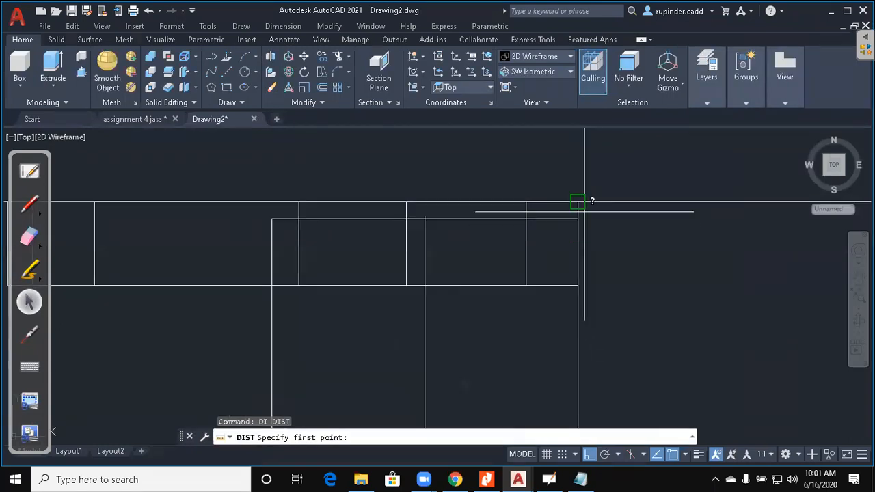
left_click(577, 218)
left_click(577, 203)
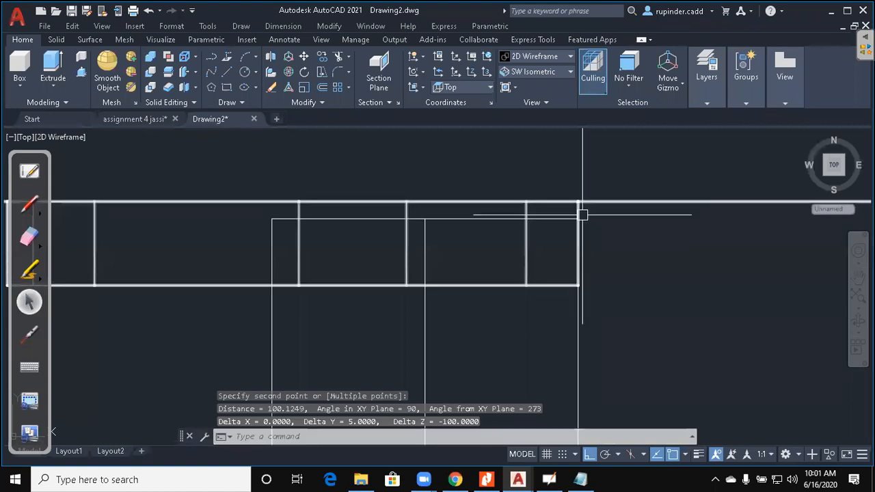
Move the cylinder 5 units at 90° toward the base's rear edge
scroll(567, 219, "down", 2)
key("Escape")
type("m")
key("Return")
left_click(490, 325)
key("Return")
left_click(737, 364)
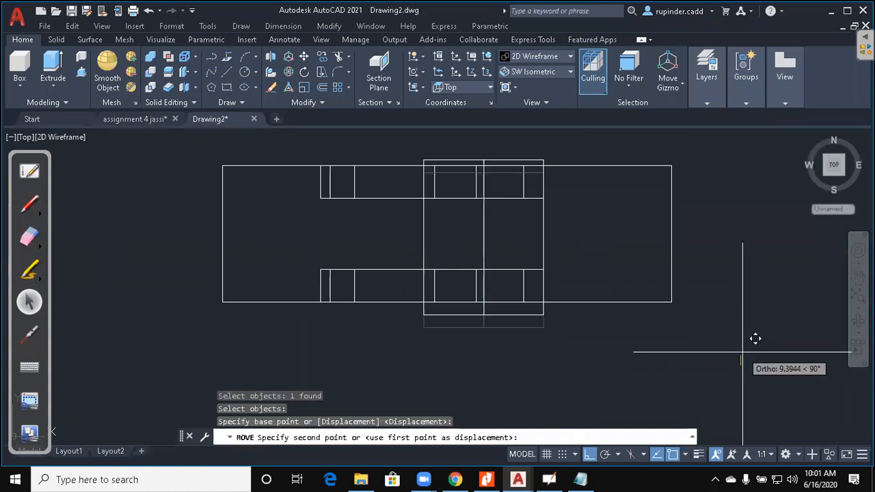
type("5")
key("Return")
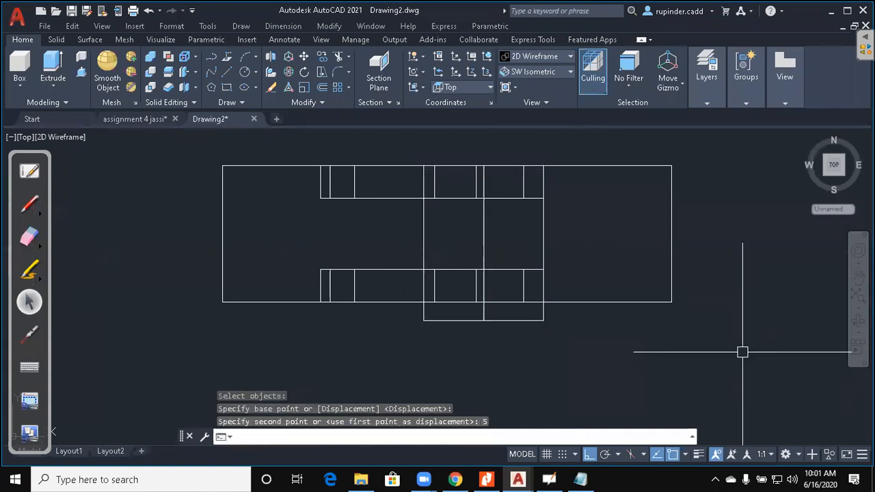
Measure the distance from the base's front edge to the cylinder's protruding end
key("Escape")
key("Escape")
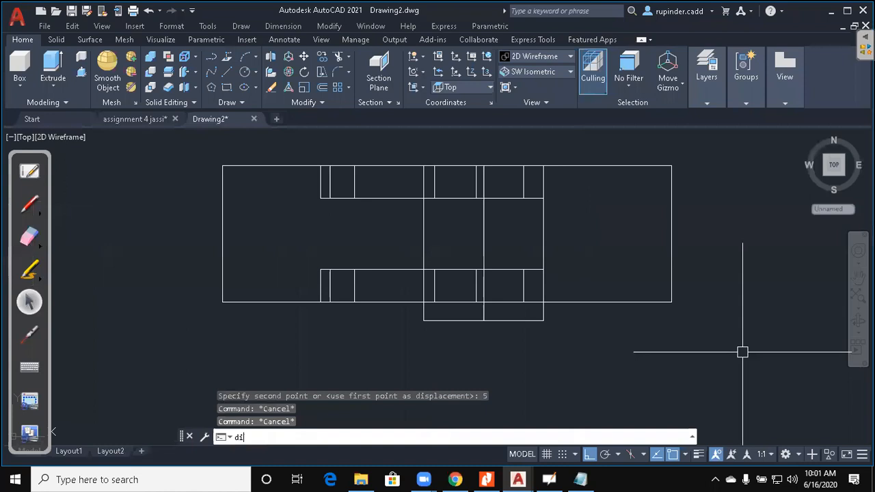
key("Return")
left_click(543, 302)
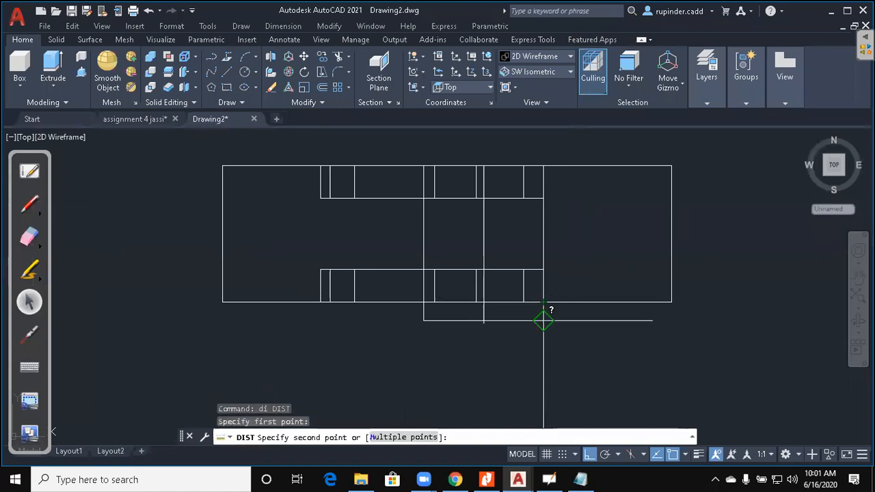
left_click(543, 320)
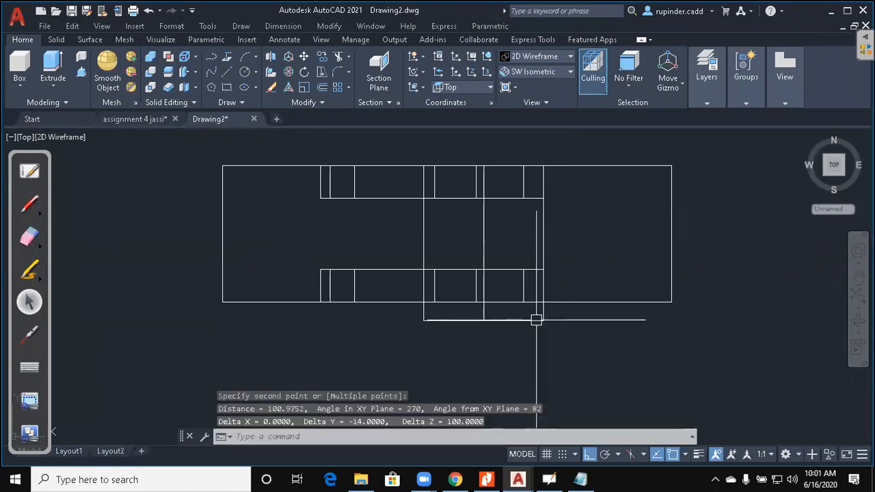
Move the cylinder a further 7 units at 90° toward the rear to center it across the webs
type("m")
key("Return")
left_click(521, 320)
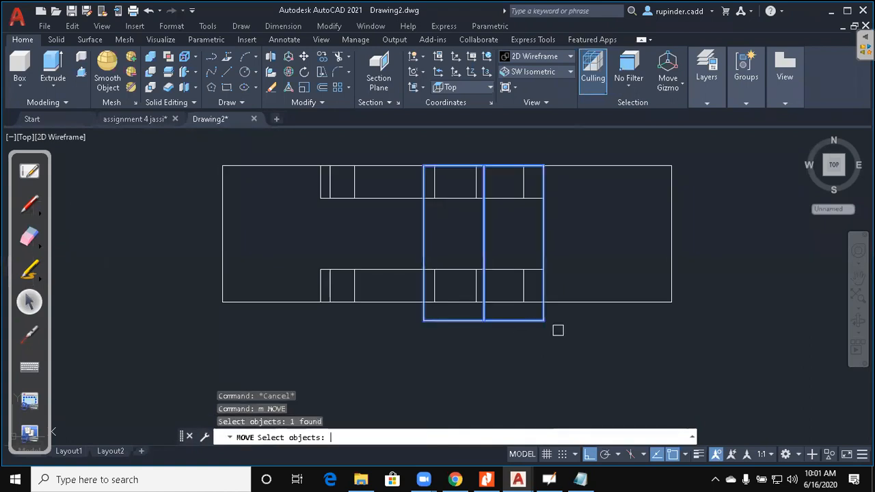
key("Return")
left_click(743, 366)
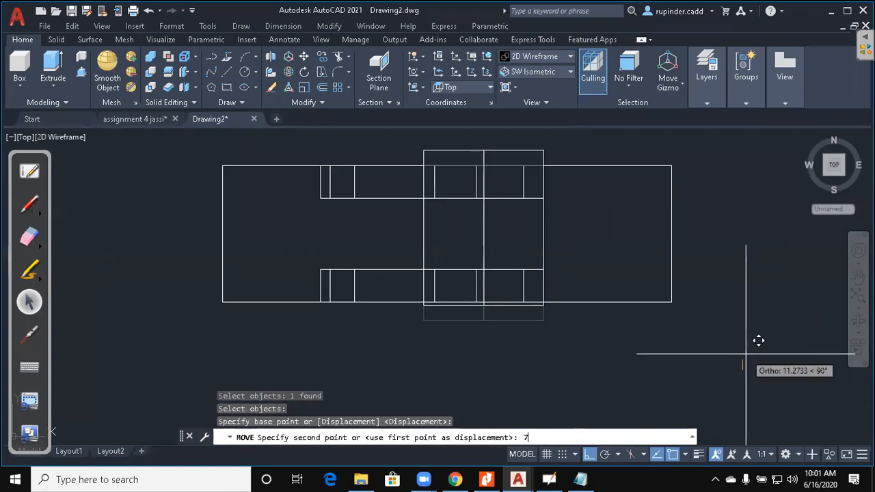
type("7")
key("Return")
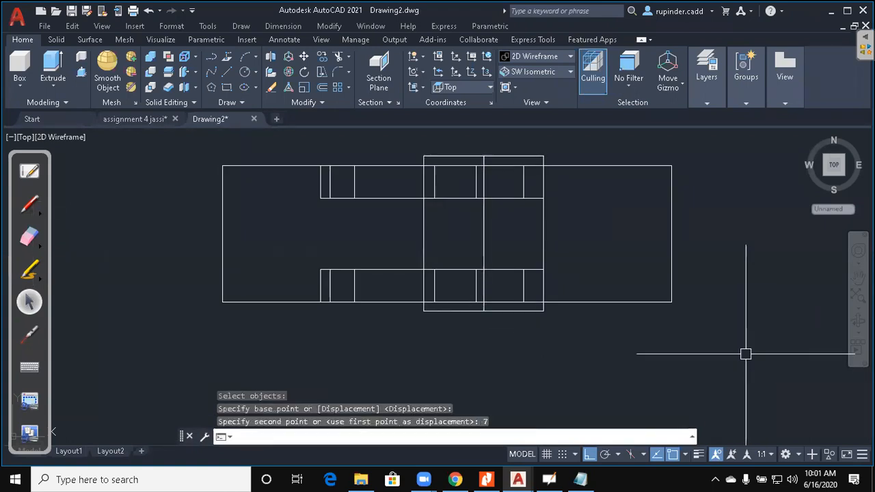
Switch the model back to the SW Isometric view
key("Escape")
key("Escape")
key("alt+v")
key("3")
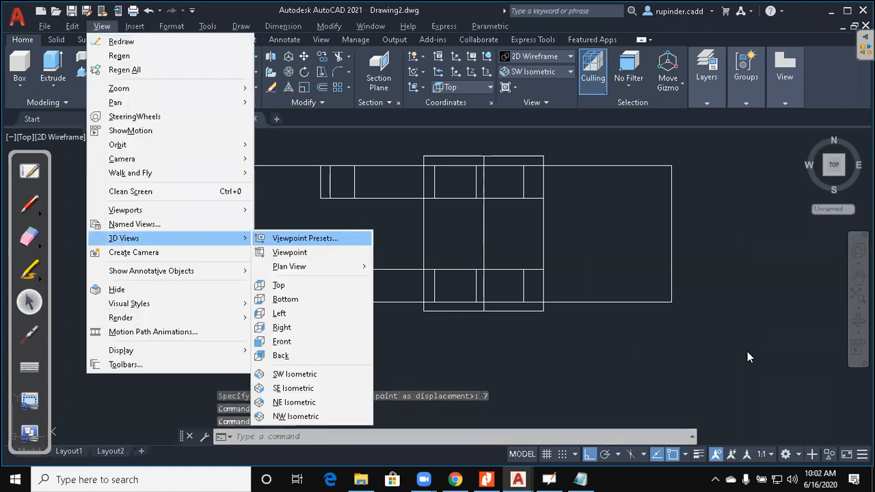
key("s")
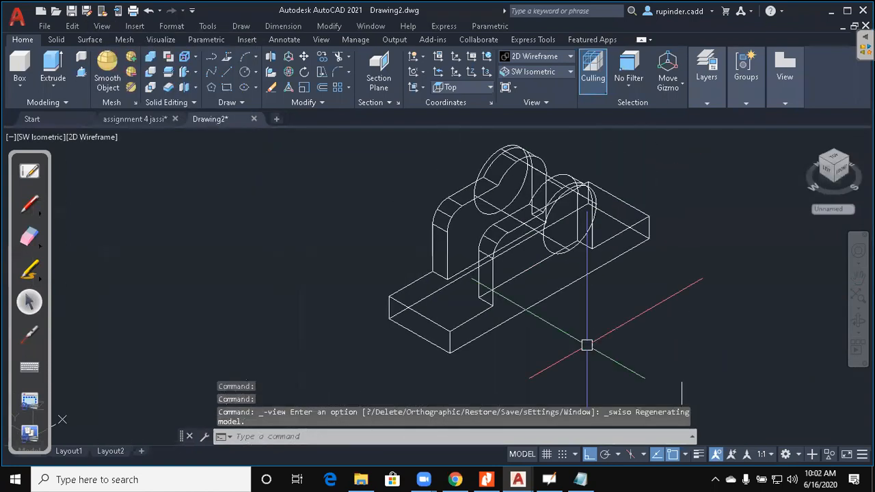
Set the visual style to Conceptual
key("Escape")
key("Escape")
type("vs")
key("Return")
type("c")
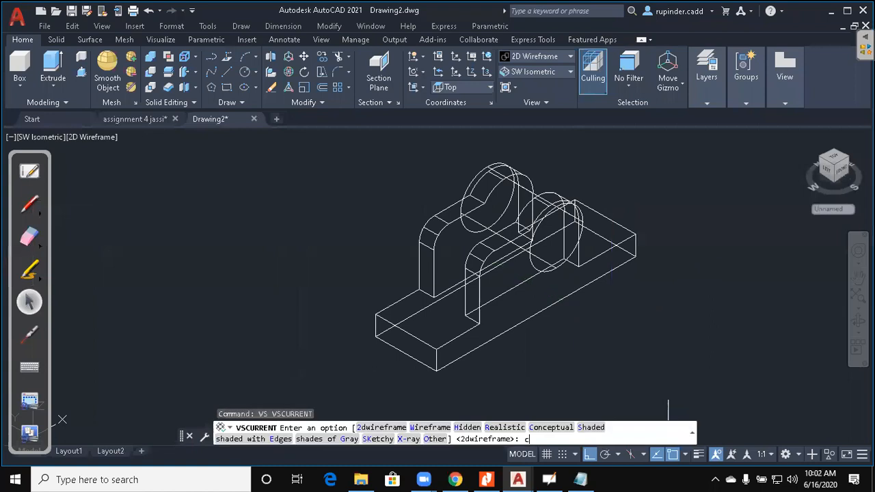
key("Return")
key("Escape")
key("Escape")
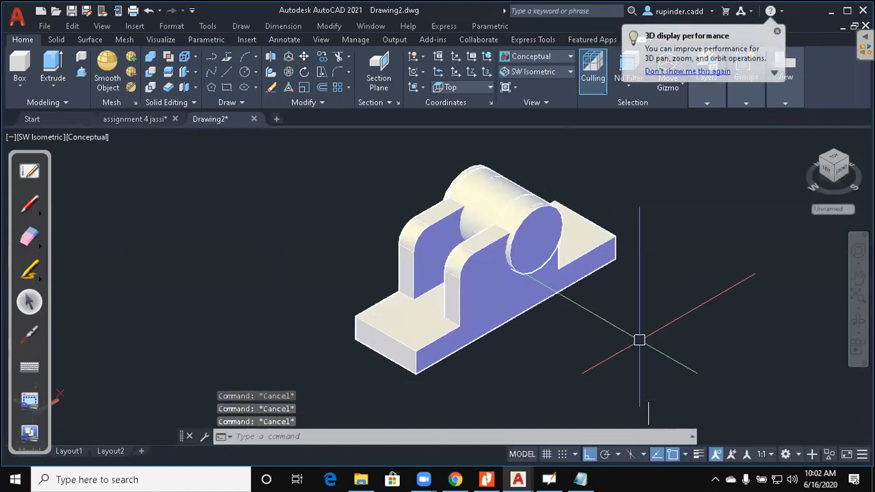
Union the cylinder with the base-and-webs solid and select the result to check it
type("uni")
key("Return")
left_click(635, 350)
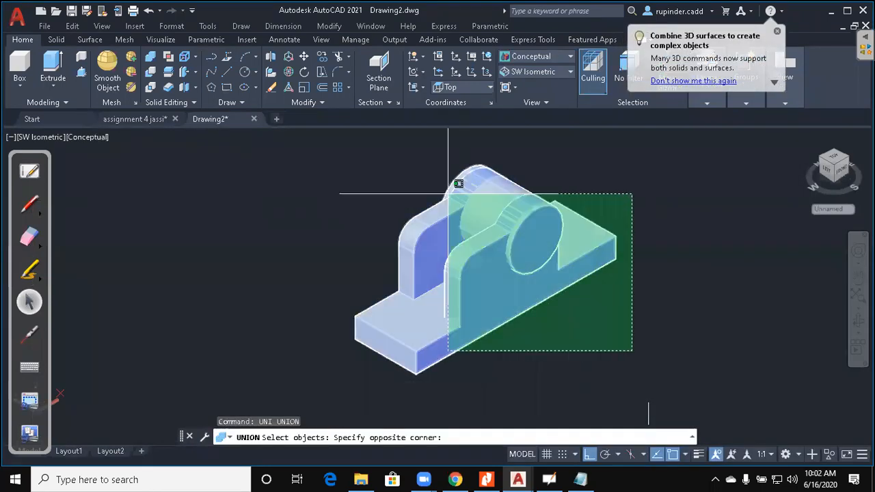
left_click(454, 183)
key("Escape")
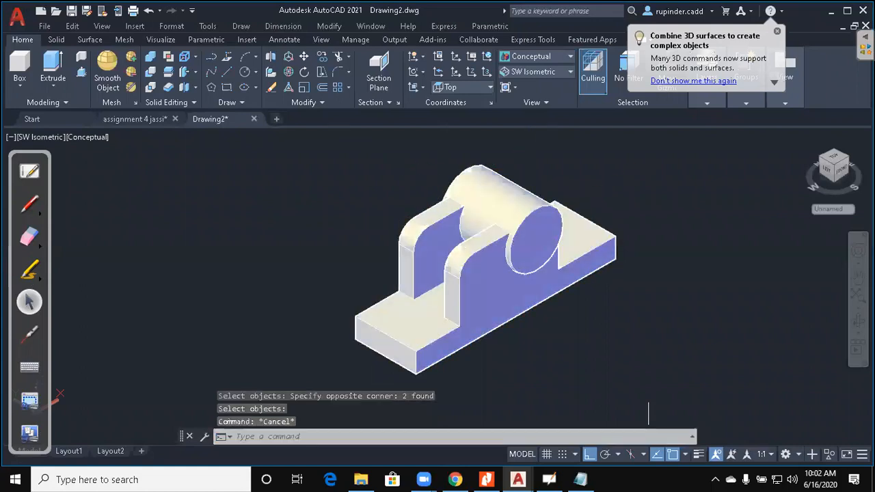
left_click(532, 230)
key("Escape")
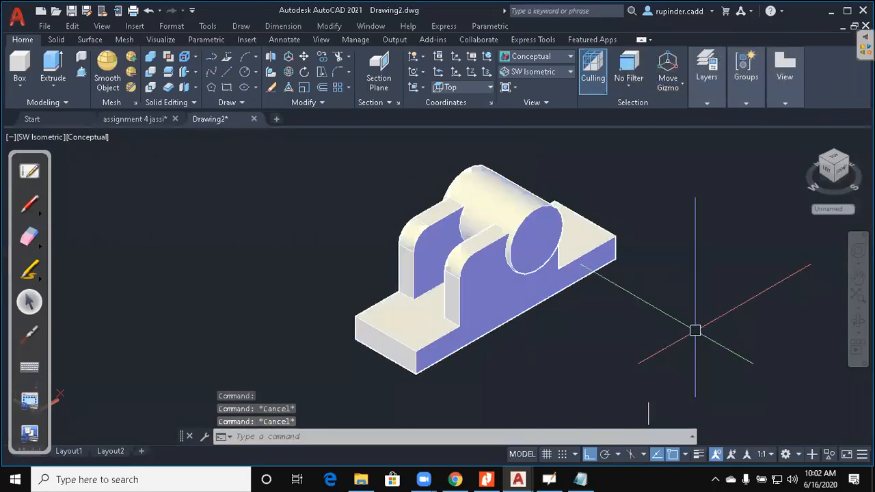
middle_click_drag(683, 341, 718, 277)
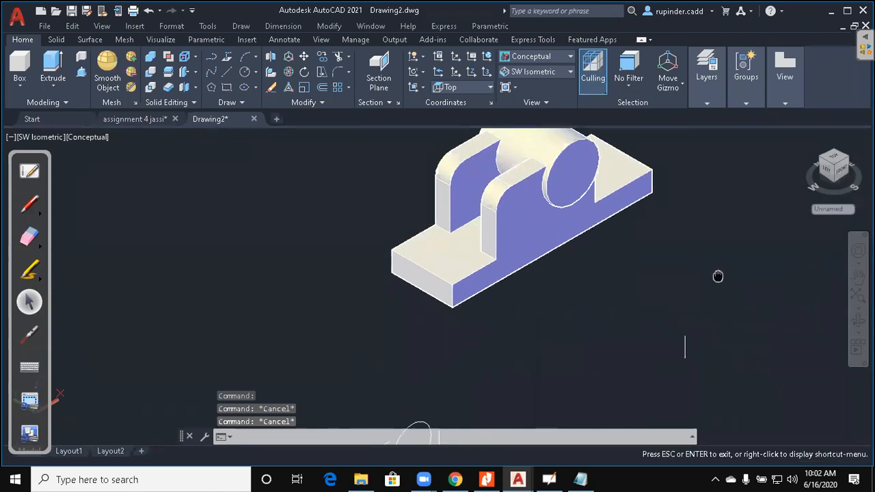
scroll(604, 277, "down", 4)
middle_click_drag(572, 305, 580, 267)
scroll(564, 316, "up", 3)
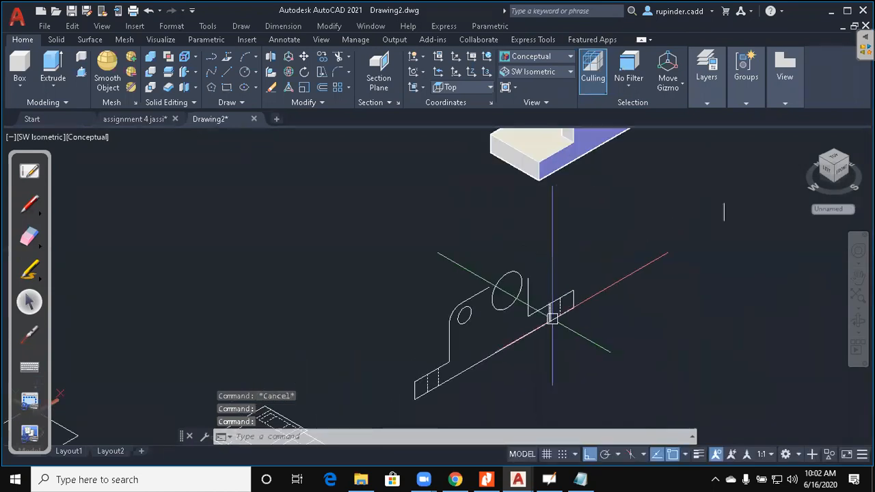
type("m")
key("Return")
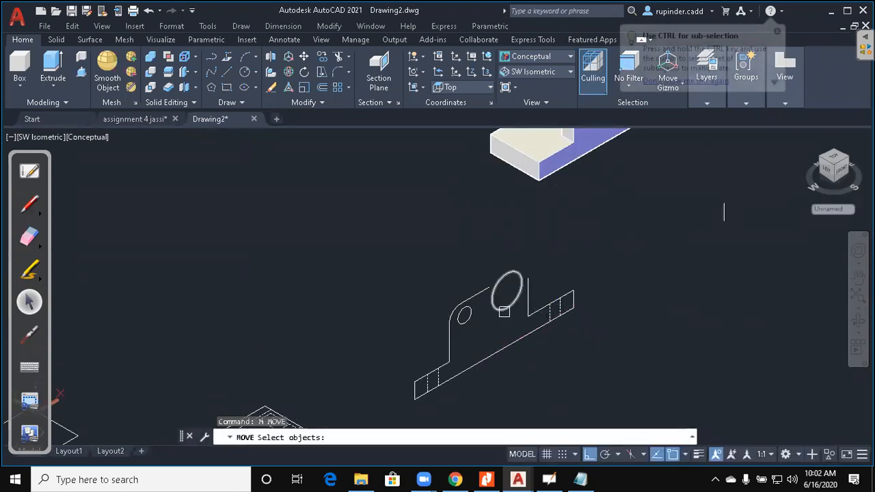
left_click(506, 291)
key("Return")
scroll(650, 367, "down", 3)
key("Escape")
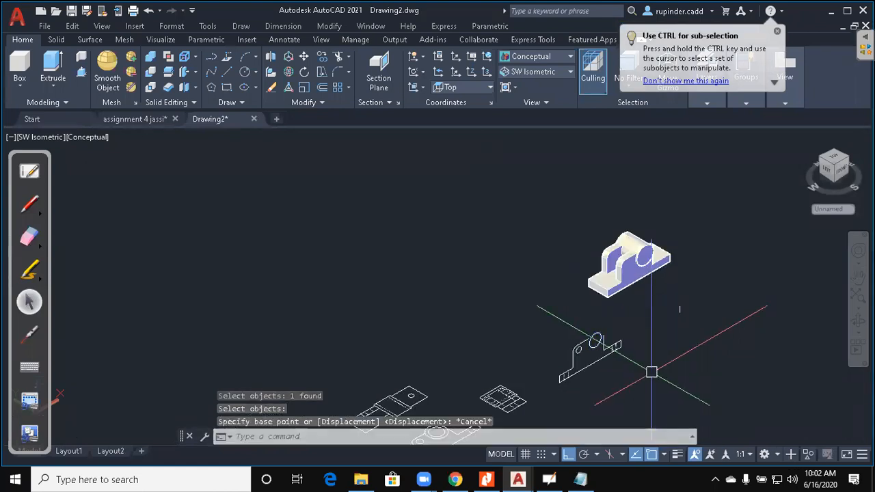
key("Escape")
Extrude the inner bore circle of the front-view profile into a solid rod about 731 units long
type("ext")
key("Return")
scroll(591, 347, "up", 2)
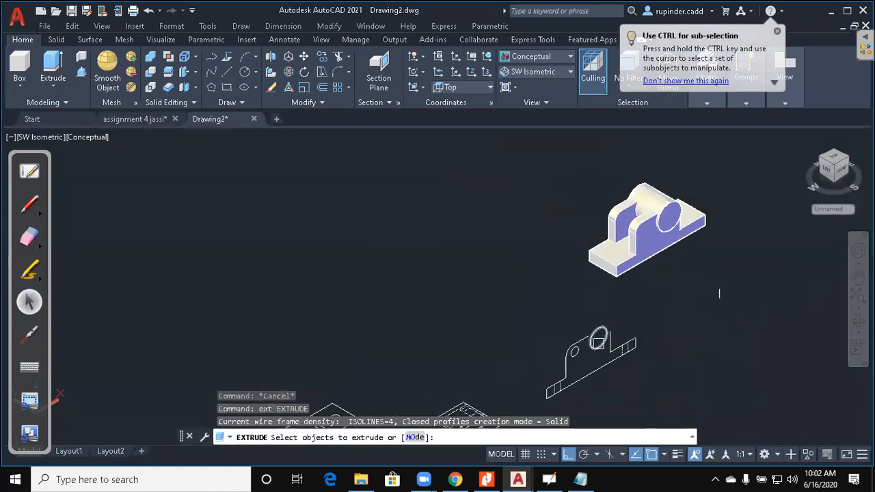
left_click(591, 347)
key("Return")
middle_click_drag(644, 375, 540, 293)
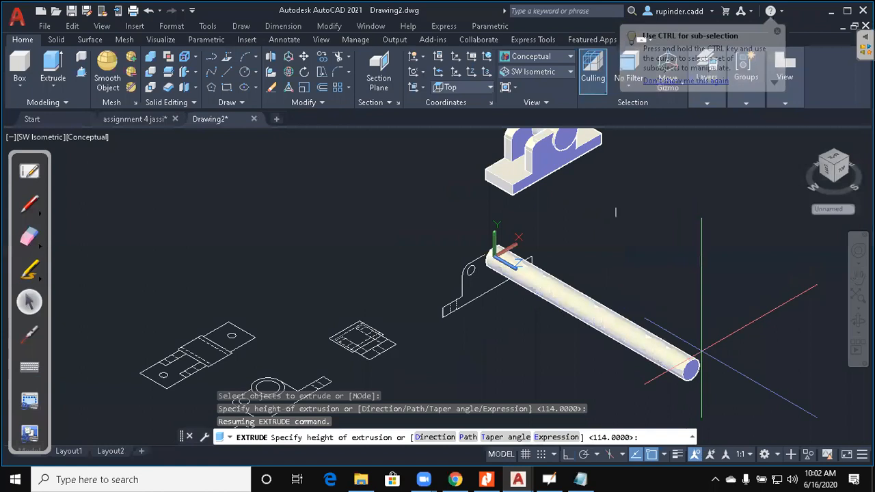
left_click(693, 369)
key("Escape")
Move the bore rod from its end-face center to the center of the bracket's bearing cylinder face
type("m")
key("Return")
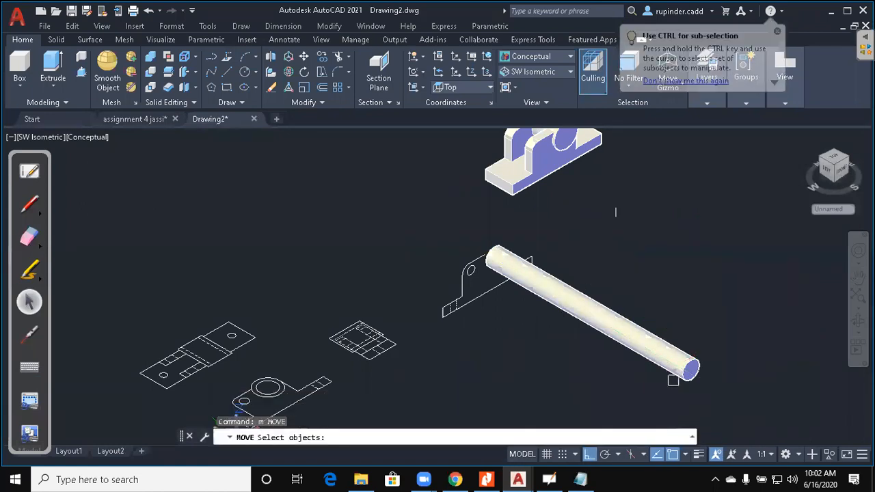
left_click(686, 384)
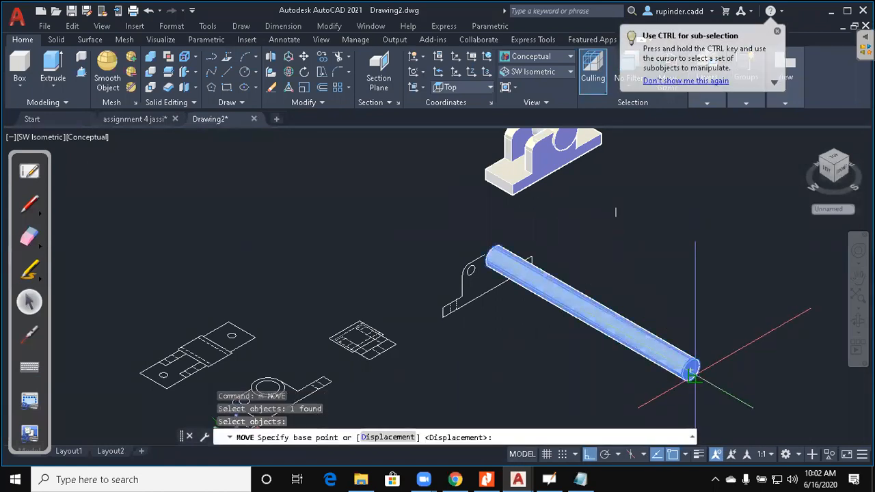
scroll(692, 371, "up", 3)
left_click(690, 370)
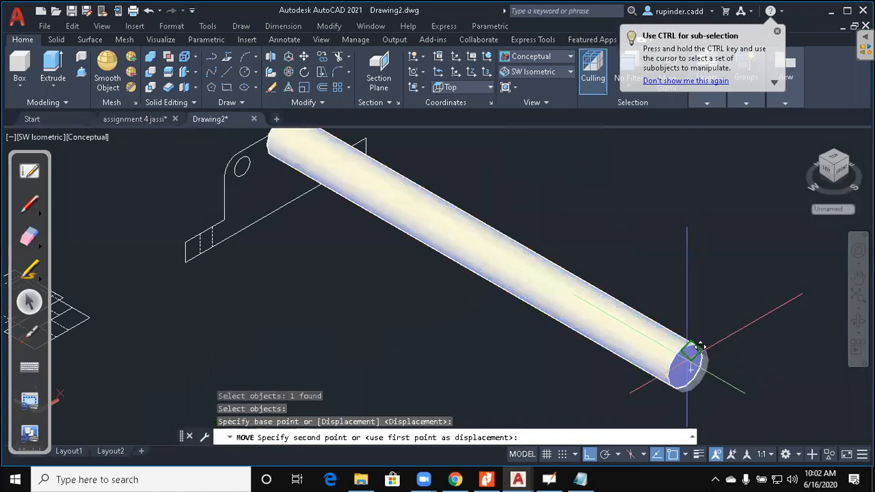
scroll(687, 350, "down", 5)
middle_click_drag(687, 347, 677, 405)
scroll(588, 289, "up", 4)
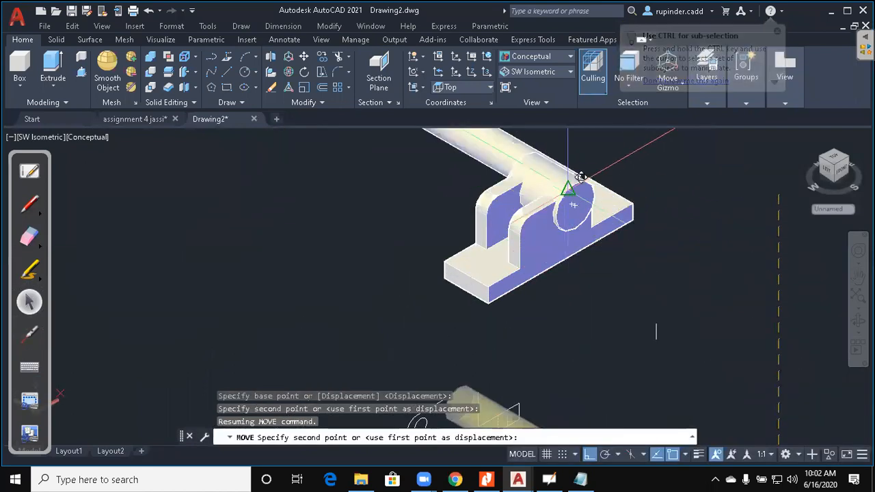
scroll(576, 206, "up", 5)
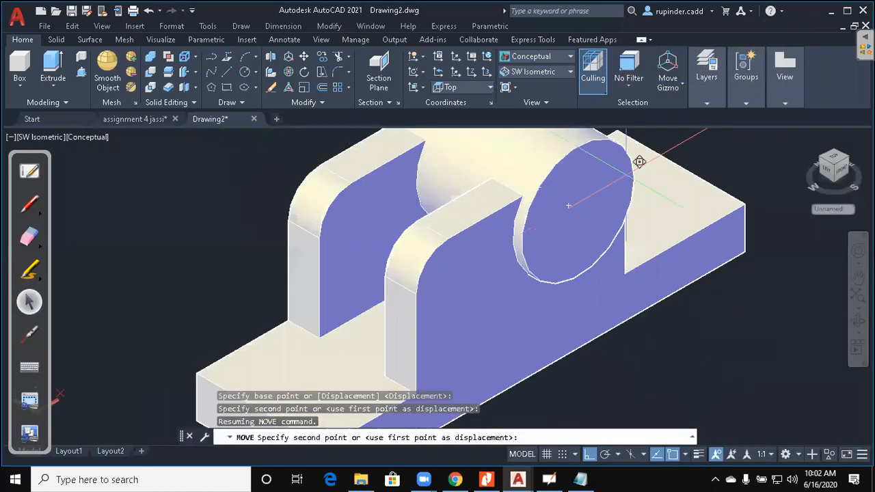
left_click(591, 198)
scroll(761, 318, "down", 5)
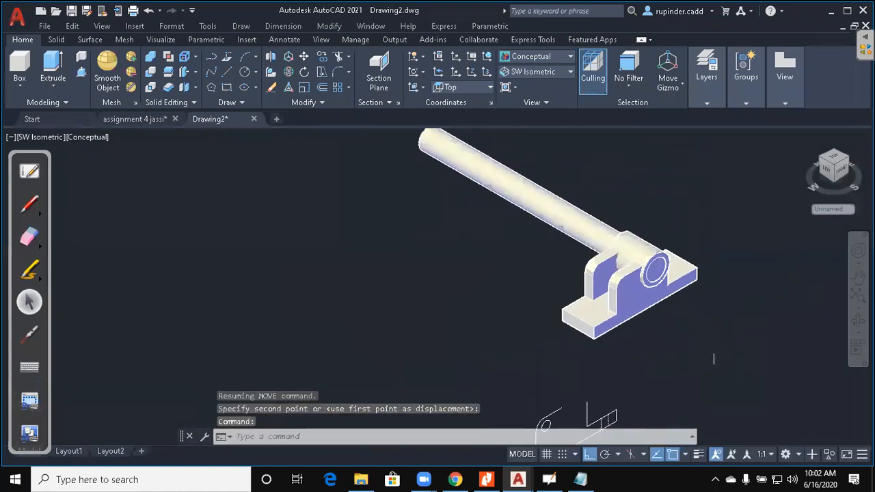
Move the bore rod forward along its axis until it protrudes from both ends of the bearing cylinder
key("Escape")
type("m")
key("Return")
left_click(568, 230)
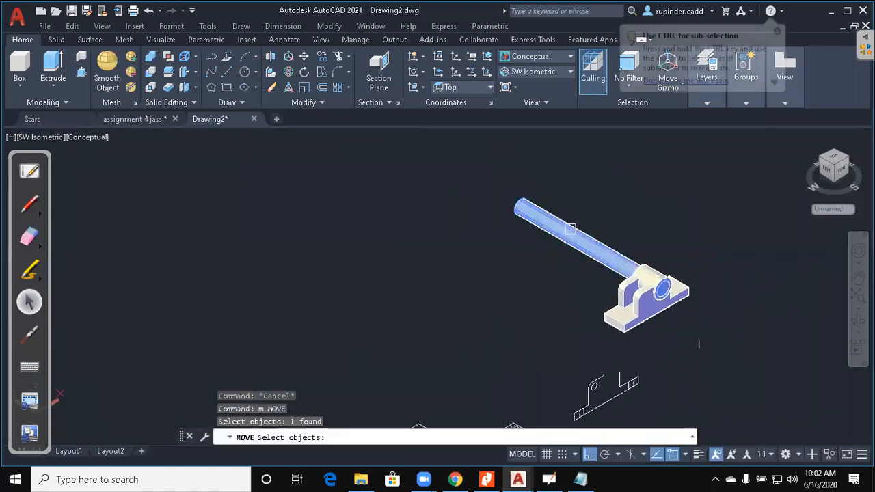
key("Return")
left_click(625, 204)
key("Escape")
scroll(713, 267, "up", 3)
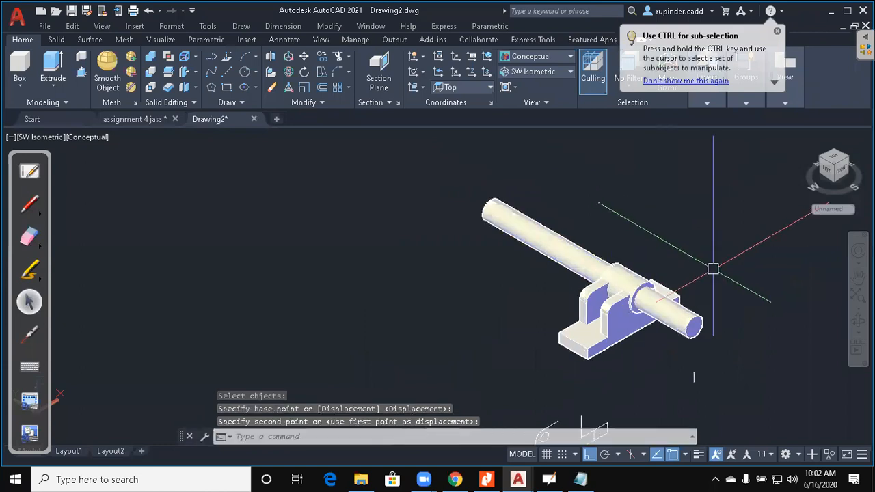
type("s")
key("Return")
key("Escape")
Subtract the long rod from the bracket solid to cut the bore through the bearing cylinder
type("Su")
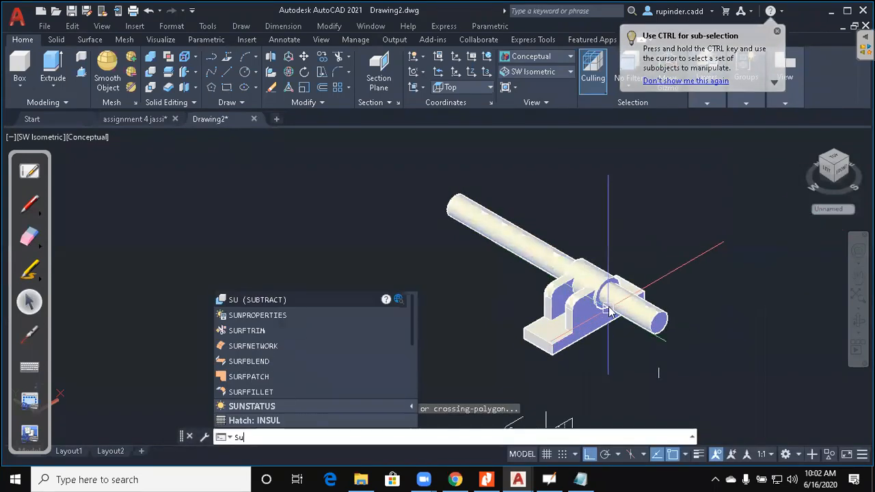
key("Return")
left_click(581, 308)
key("Return")
left_click(653, 318)
key("Return")
key("Escape")
scroll(658, 369, "up", 3)
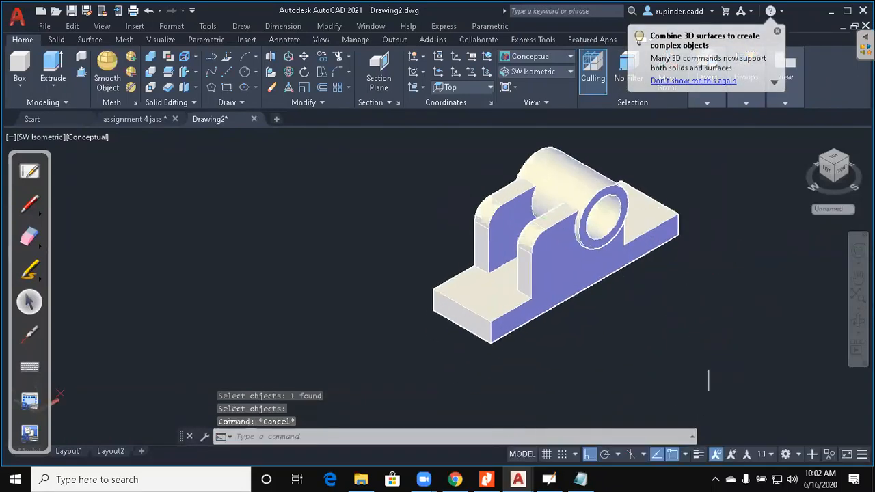
Extrude the two mounting-hole circles in the top-view outline upward into tall vertical rods
scroll(694, 276, "down", 6)
middle_click_drag(695, 276, 718, 198)
scroll(511, 312, "up", 6)
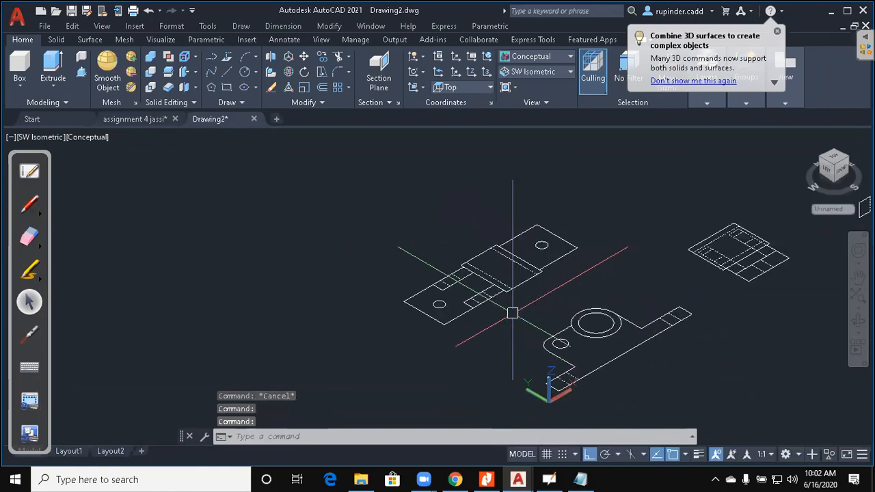
middle_click_drag(573, 226, 570, 259)
type("ext")
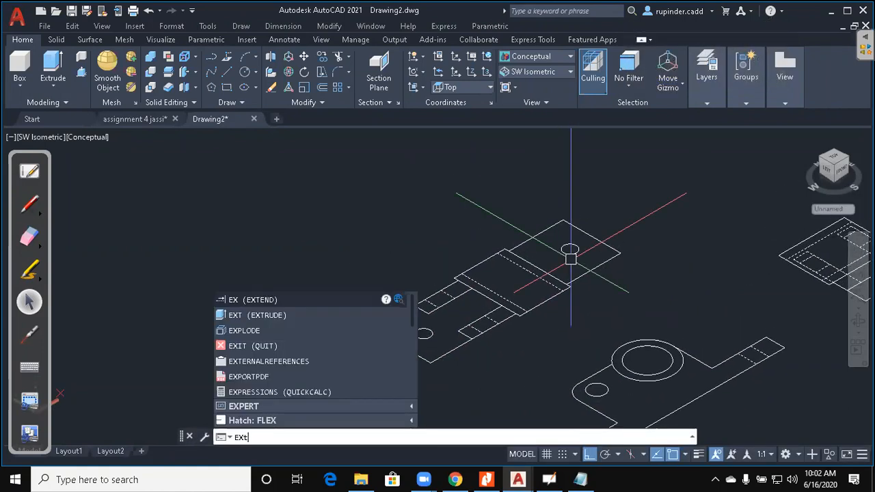
key("Return")
left_click(433, 335)
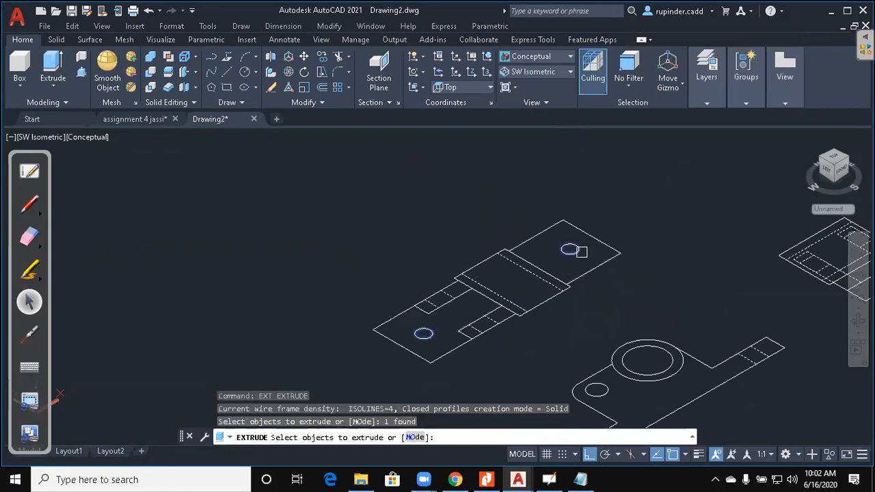
left_click(581, 251)
key("Return")
middle_click_drag(582, 218, 584, 317)
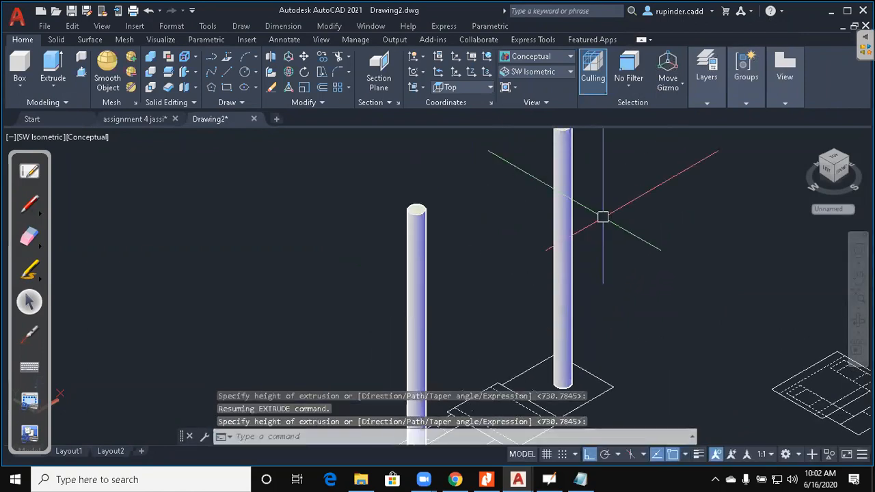
scroll(603, 216, "down", 3)
key("Return")
middle_click_drag(603, 217, 602, 206)
key("Escape")
key("Escape")
Move both vertical rods from the top-view outline onto the bracket's base, aligned by the matching base corner
type("m")
key("Return")
left_click(605, 256)
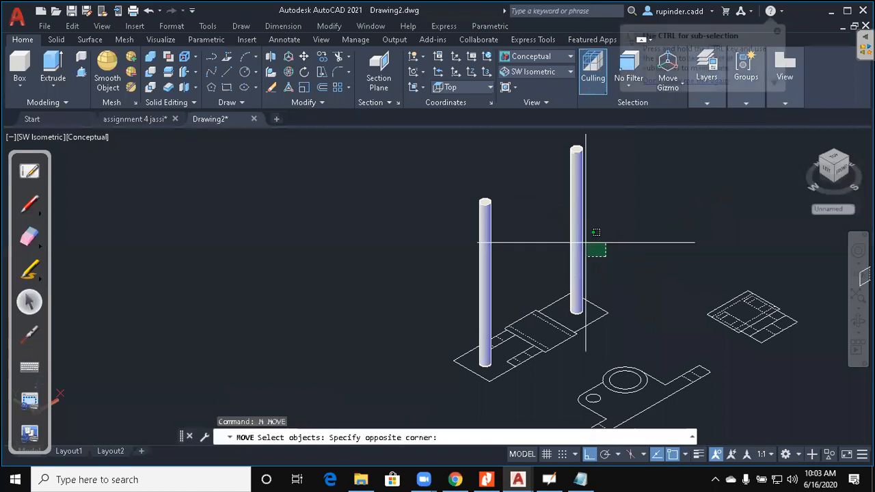
left_click(557, 234)
left_click(507, 239)
left_click(479, 237)
middle_click_drag(477, 261, 455, 198)
scroll(470, 313, "up", 2)
key("Return")
left_click(468, 322)
scroll(672, 244, "down", 3)
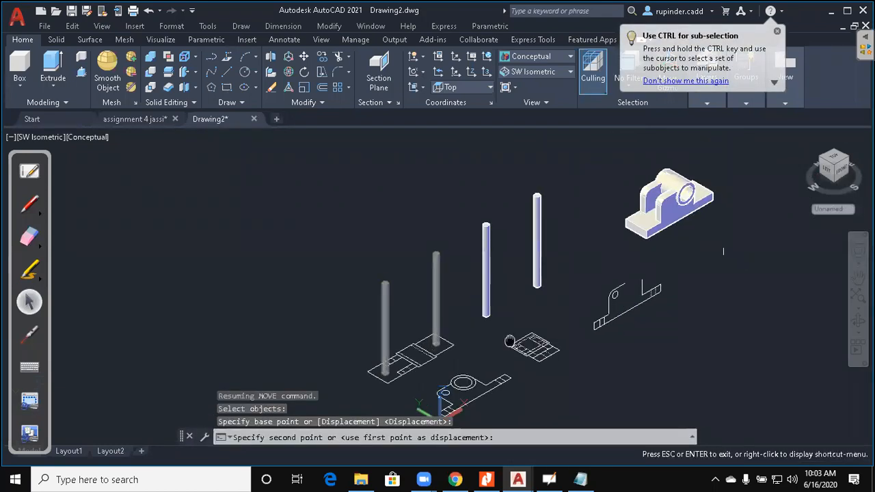
scroll(645, 259, "up", 5)
left_click(632, 224)
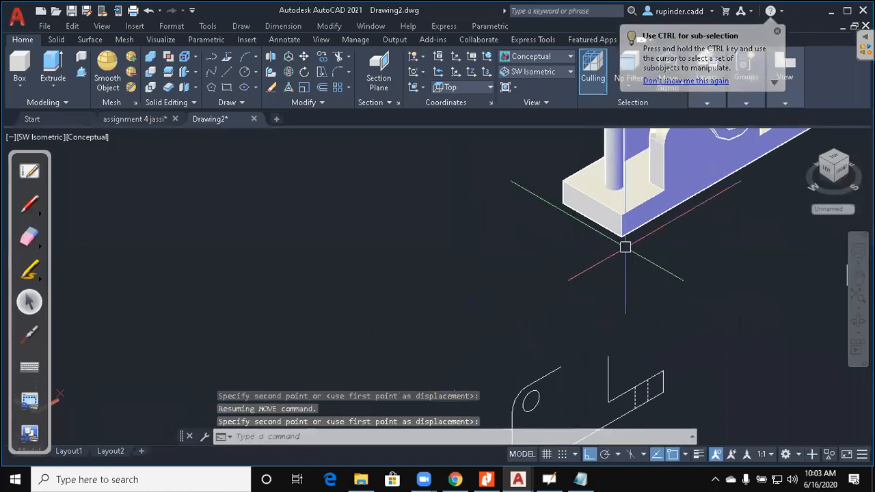
scroll(688, 303, "down", 3)
key("Escape")
key("Escape")
Move both rods straight down along Z so they pass completely through the bracket's base
type("m")
key("Return")
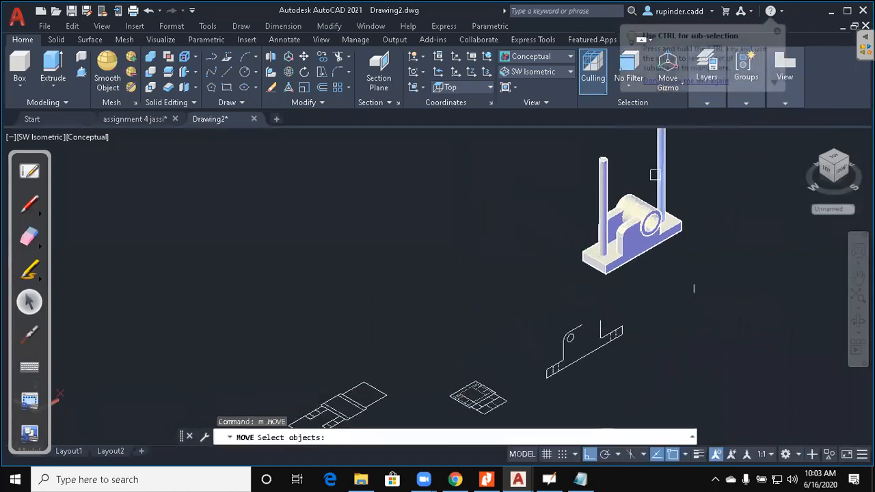
left_click(660, 179)
left_click(603, 190)
key("Return")
left_click(718, 158)
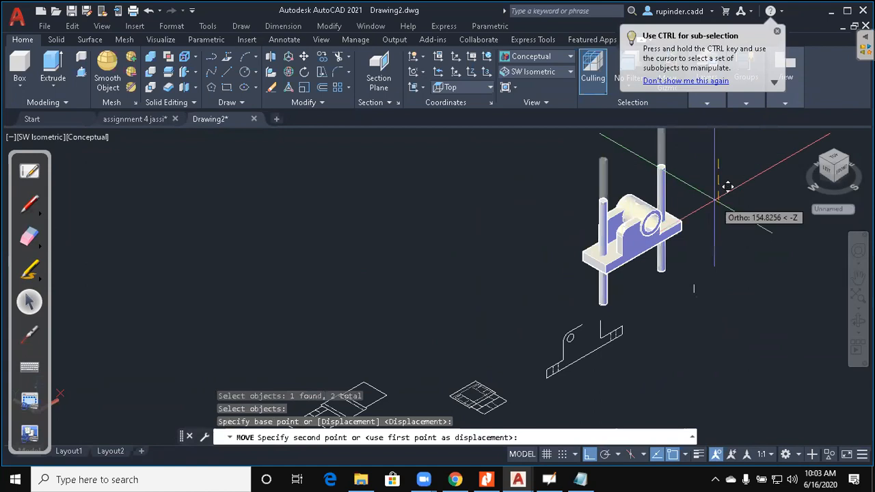
left_click(728, 202)
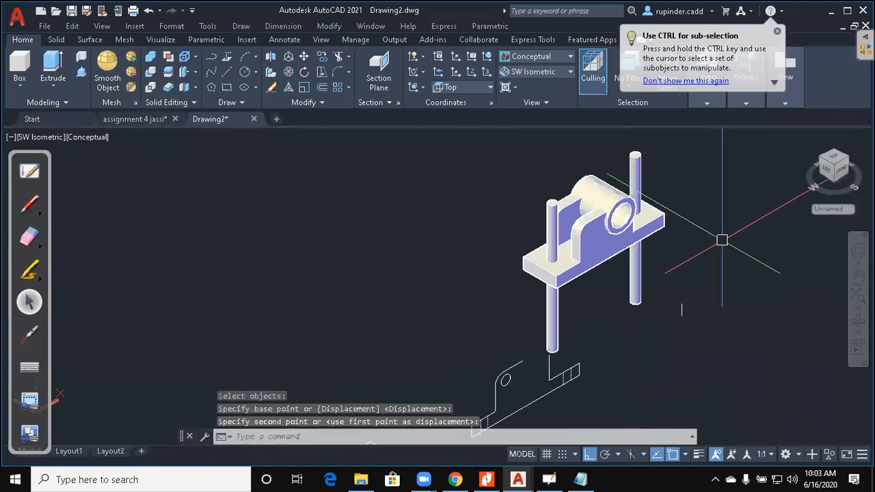
Subtract both vertical rods from the bracket solid to cut the two mounting holes in its base
scroll(724, 246, "up", 2)
key("Escape")
key("Escape")
key("Escape")
type("su")
key("Return")
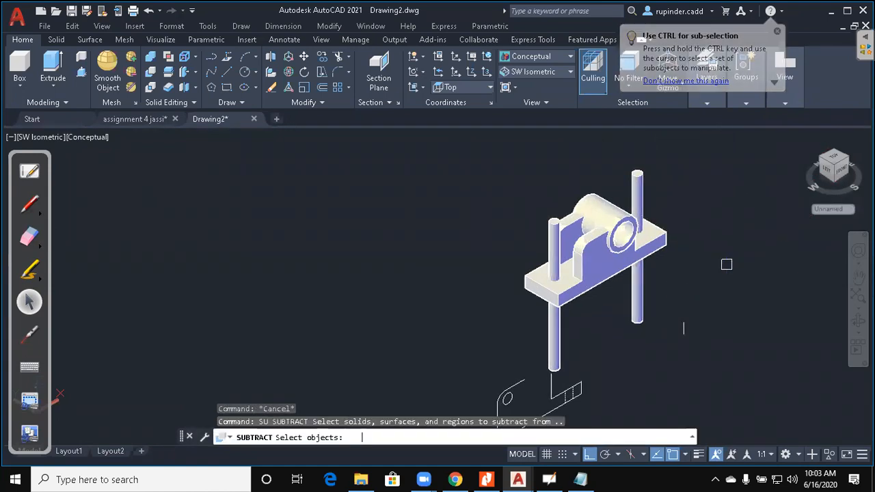
left_click(615, 280)
key("Return")
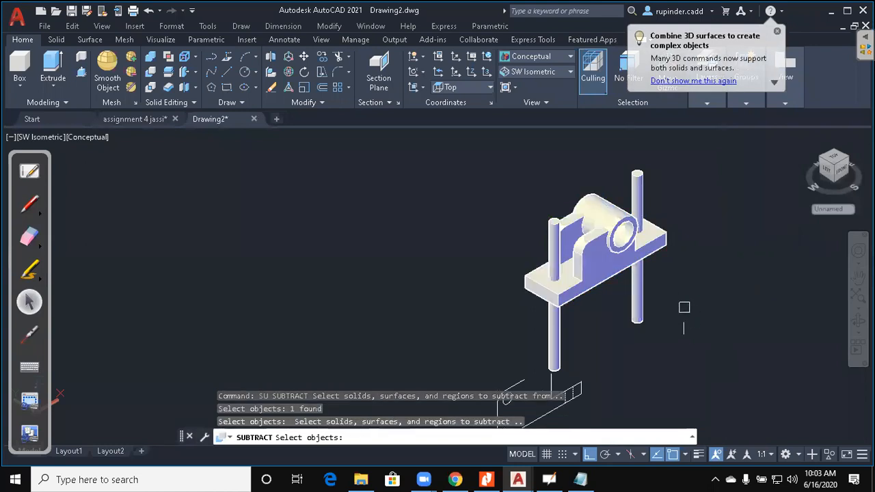
left_click(684, 308)
left_click(511, 228)
key("Return")
scroll(512, 228, "up", 3)
scroll(712, 285, "up", 1)
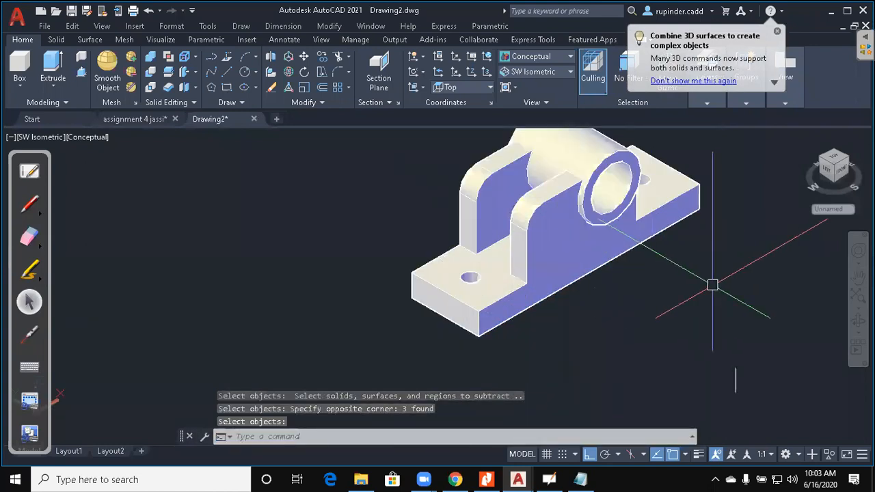
key("Escape")
Compare the finished bracket with its source views and orbit around it to examine the bore and mounting holes
middle_click_drag(712, 285, 719, 252)
scroll(718, 252, "down", 2)
scroll(656, 301, "down", 4)
middle_click_drag(637, 319, 675, 234)
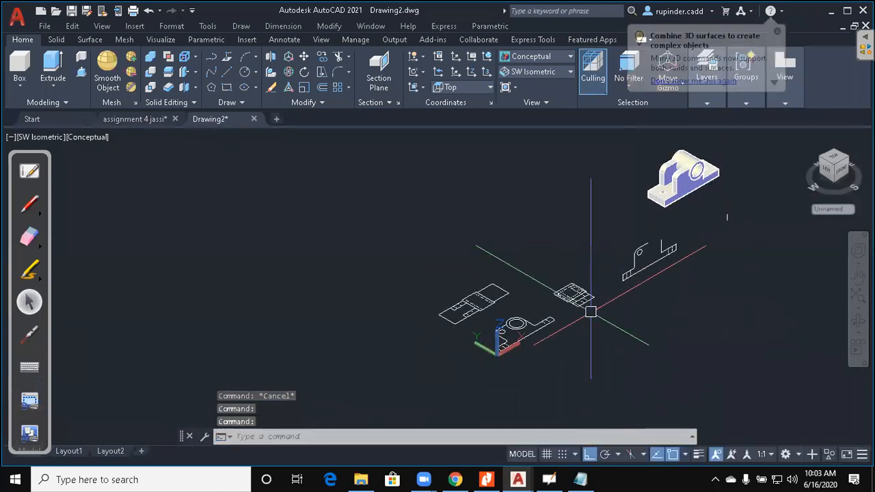
scroll(590, 312, "up", 2)
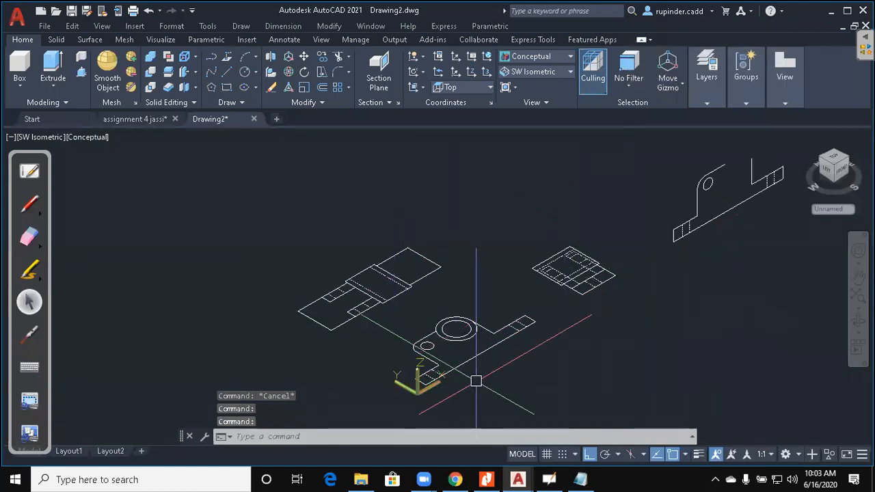
scroll(550, 334, "down", 4)
middle_click_drag(683, 305, 581, 363)
scroll(536, 277, "up", 5)
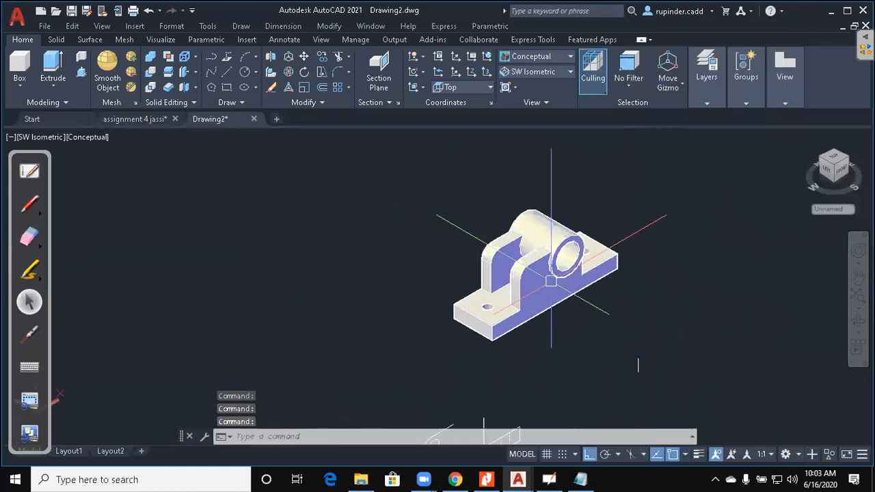
middle_click_drag(538, 288, 536, 288, "shift")
mouse_move(430, 312)
middle_mouse_down("shift")
mouse_move(418, 299)
mouse_move(611, 291)
mouse_move(521, 266)
mouse_move(632, 353)
middle_mouse_up("shift")
scroll(579, 278, "down", 2)
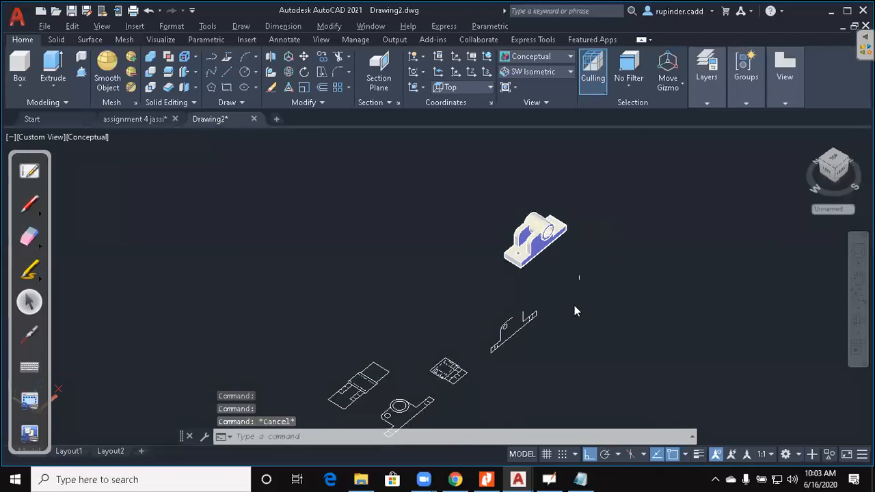
Switch the model back to the SW Isometric view and frame the bracket
key("alt+v")
key("3")
key("s")
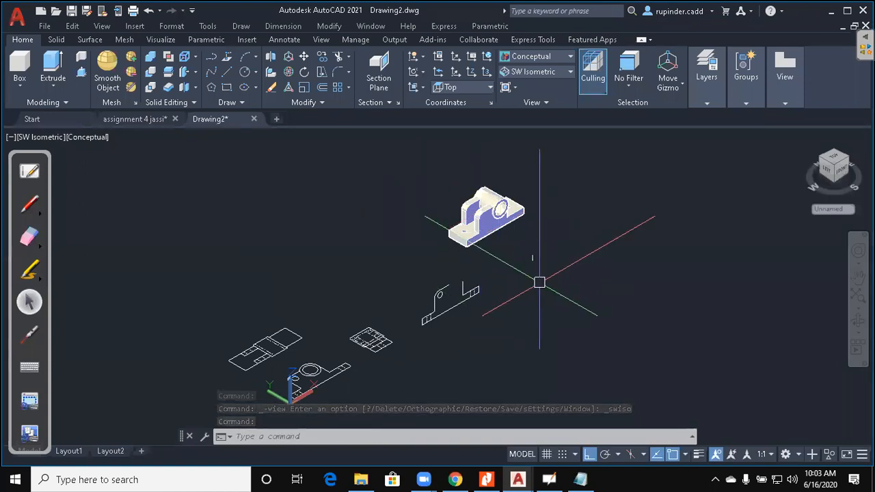
scroll(515, 234, "up", 3)
middle_click_drag(512, 232, 510, 288)
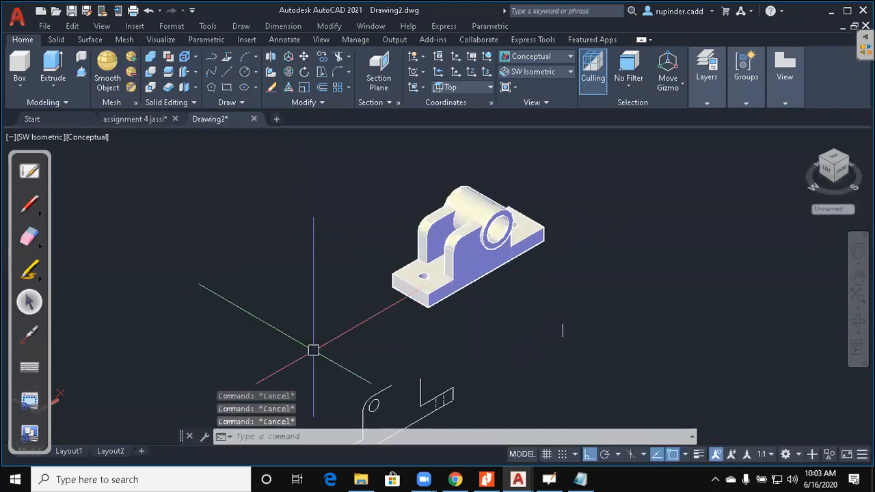
Reset the user coordinate system to World
type("ucs")
key("Return")
key("Return")
key("Return")
key("Escape")
key("Escape")
key("Escape")
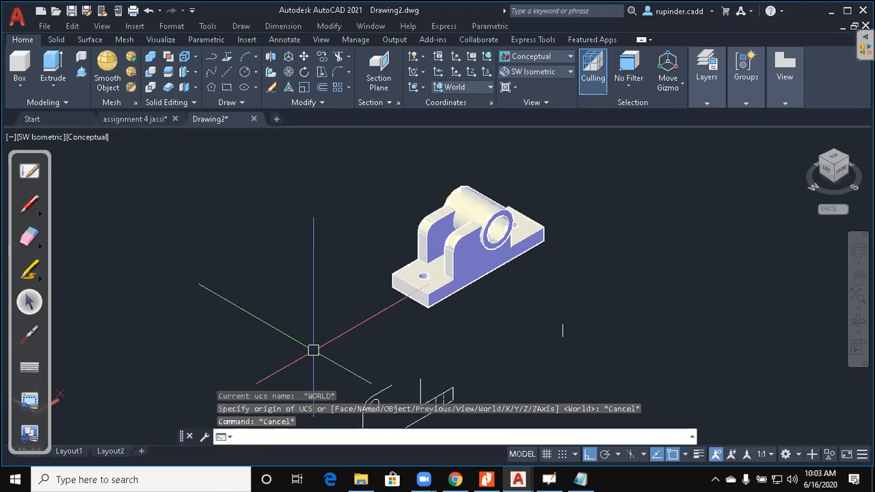
Try to rotate the bracket solid about its lower front base corner within the World coordinate system
scroll(563, 331, "down", 2)
mouse_move(549, 253)
middle_mouse_down()
mouse_move(608, 224)
mouse_move(611, 201)
mouse_move(571, 289)
middle_mouse_up()
key("Escape")
type("r")
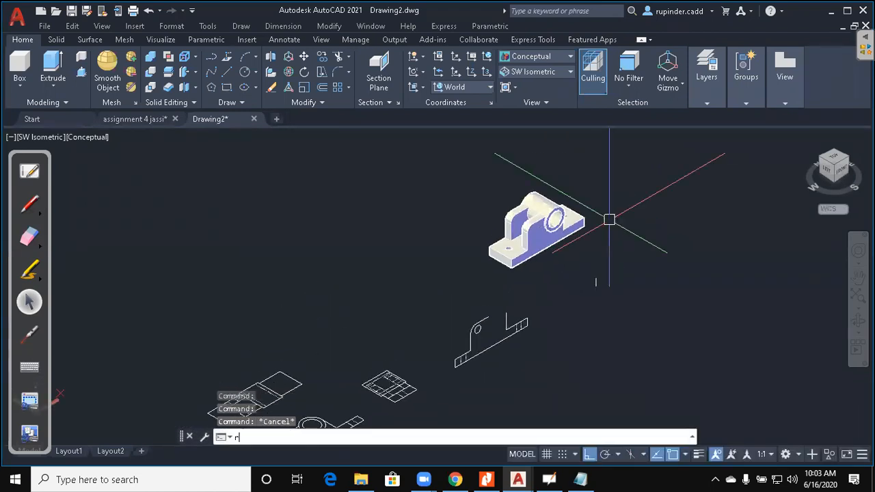
type("o")
key("Return")
left_click(569, 285)
left_click(517, 250)
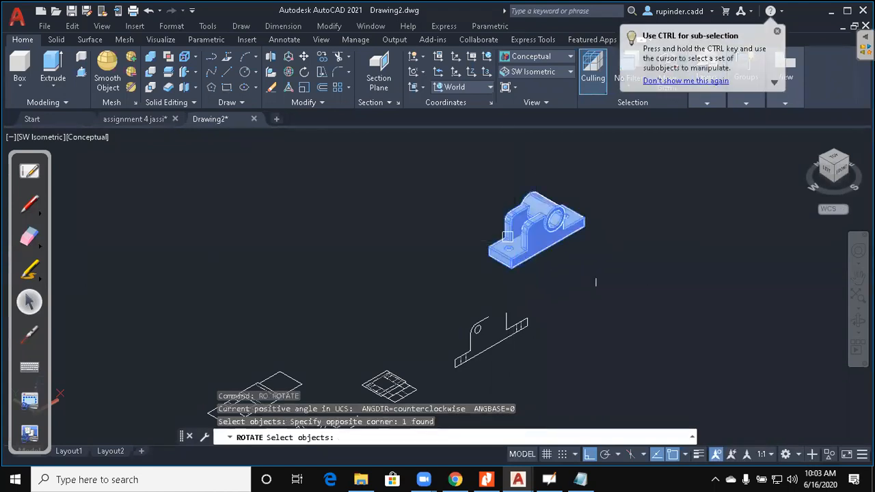
key("Return")
left_click(511, 268)
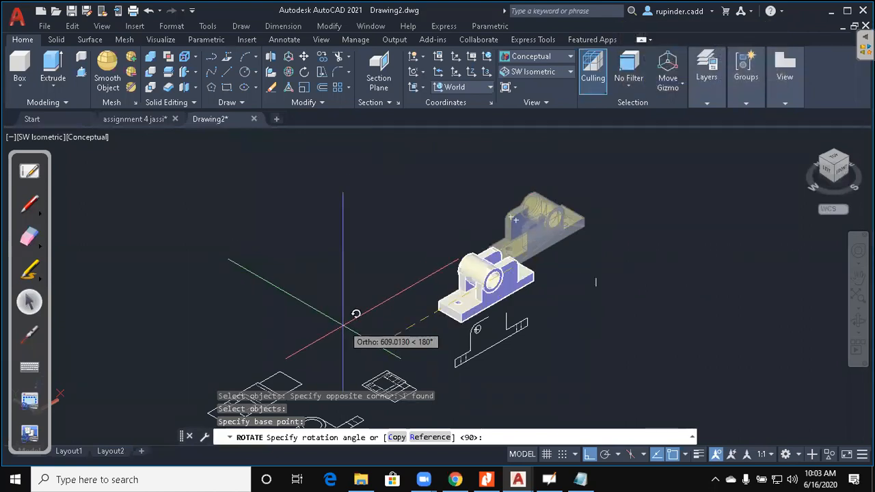
key("Escape")
key("Escape")
key("Escape")
key("Escape")
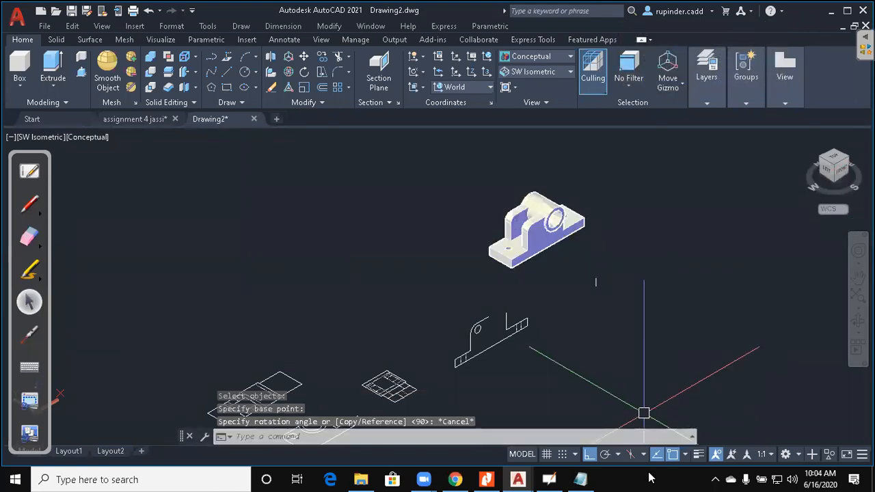
Define a UCS by Z axis in the empty space beside the bracket, with Z pointing along the World X direction
type("ucs")
key("Return")
type("za")
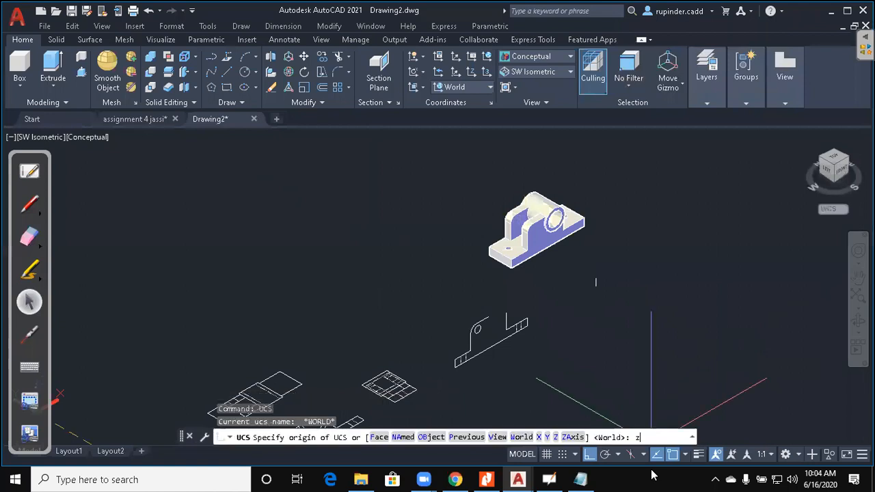
key("Return")
left_click(225, 292)
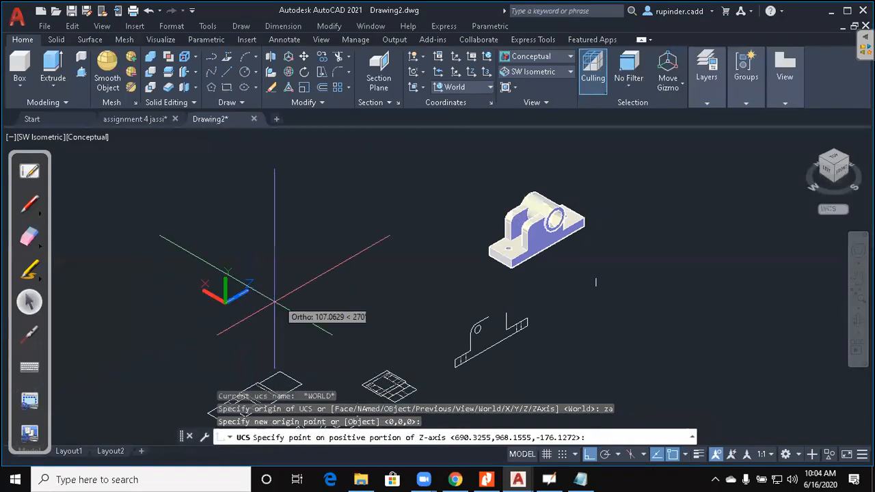
left_click(353, 255)
key("Escape")
key("Escape")
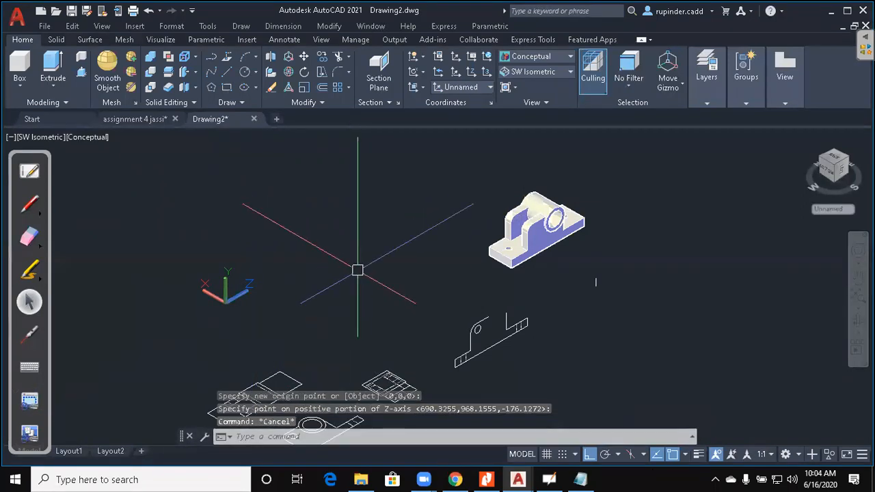
Try to rotate the bracket about its lower base corner in the coordinate system whose Z runs along World X
type("ro")
key("Return")
left_click(453, 265)
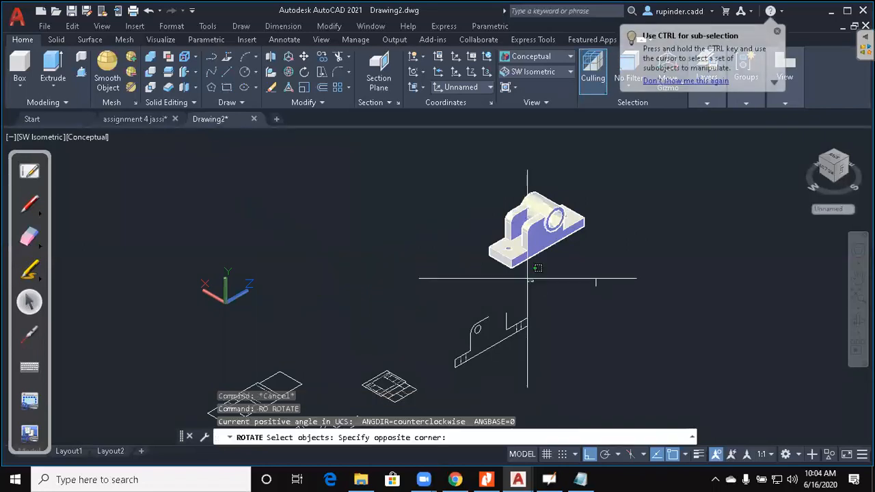
left_click(625, 176)
key("Return")
left_click(511, 267)
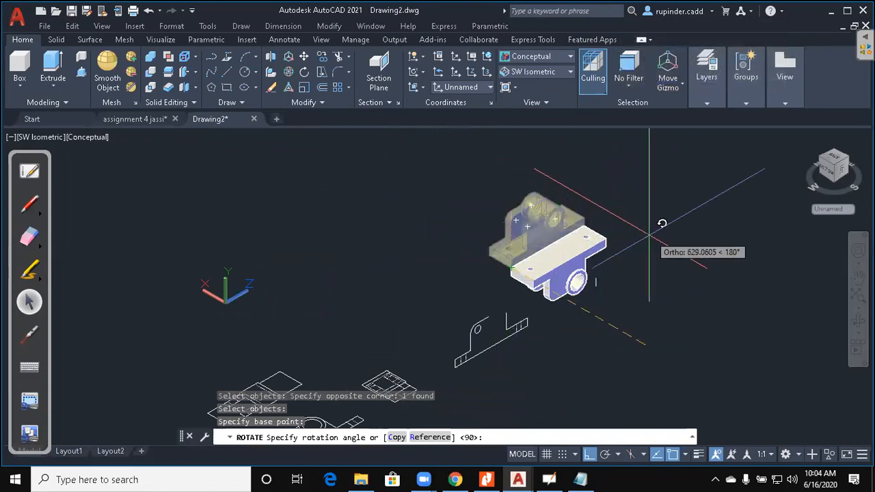
key("Escape")
key("Escape")
key("Escape")
Return the user coordinate system to World
middle_click_drag(654, 253, 596, 270)
type("u")
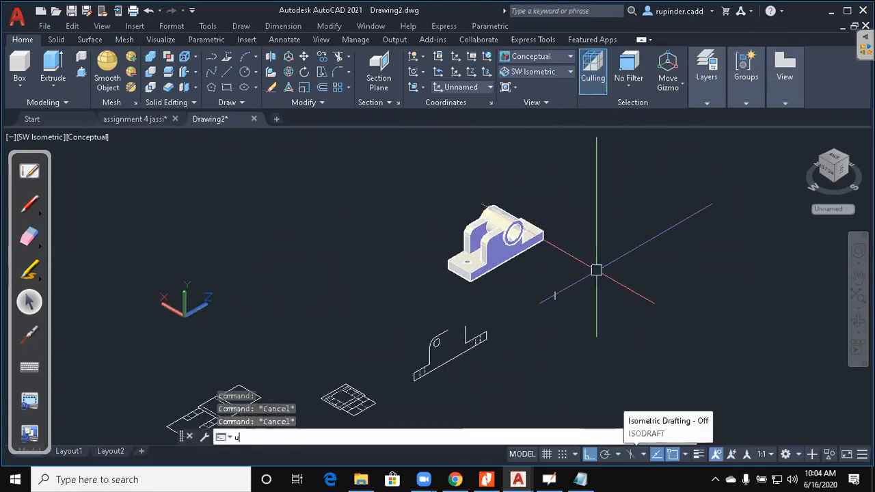
type("cs")
key("Return")
key("Escape")
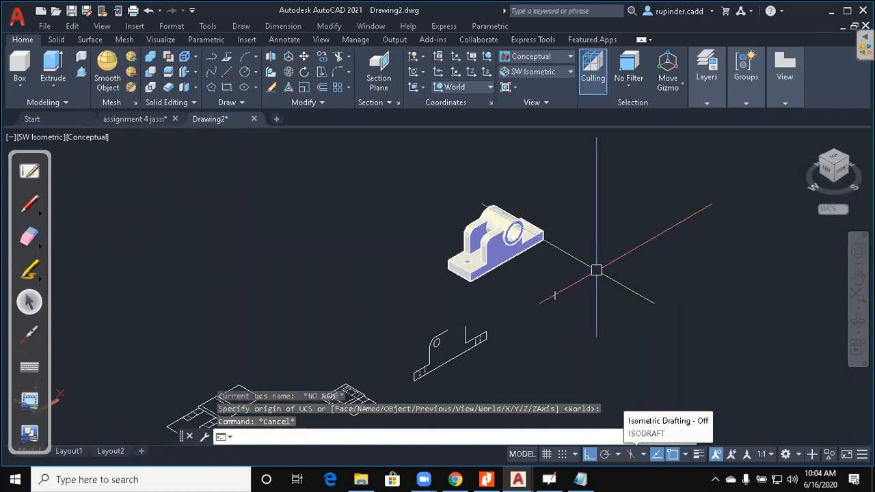
Define a UCS by Z axis with its origin at the bracket's lower base corner and Z pointing along negative World Y
type("ucs")
key("Return")
type("za")
key("Return")
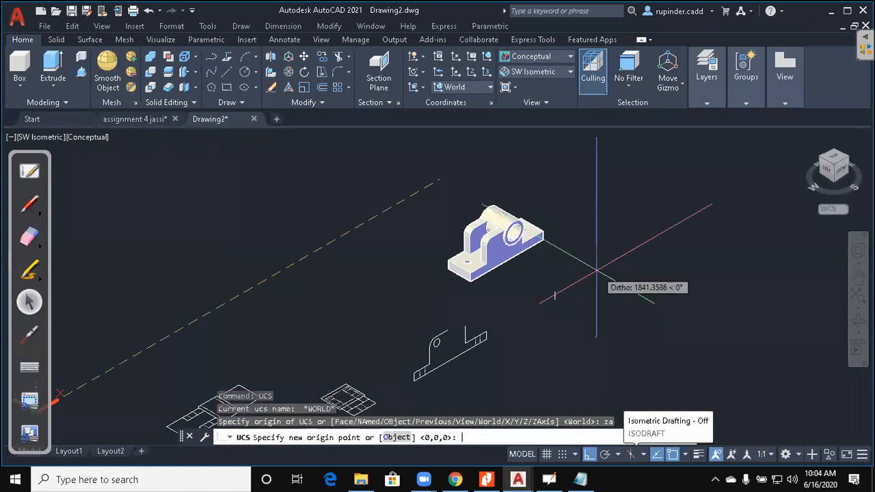
left_click(470, 279)
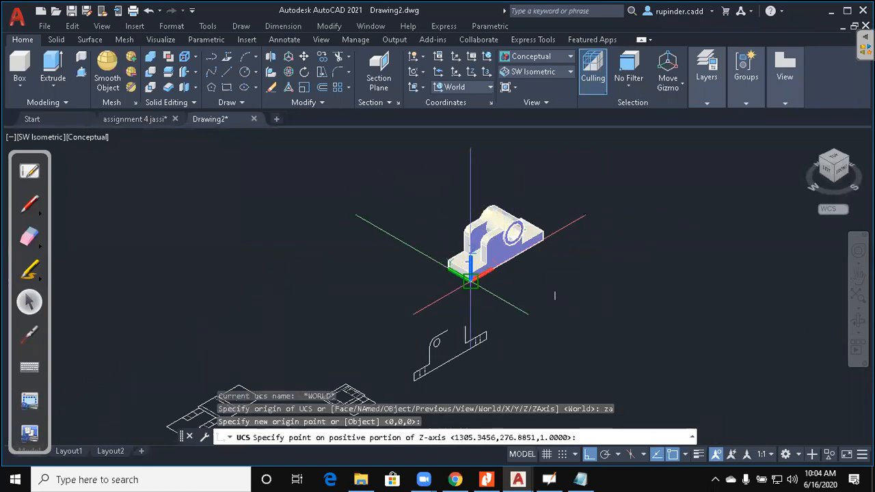
left_click(564, 335)
key("Return")
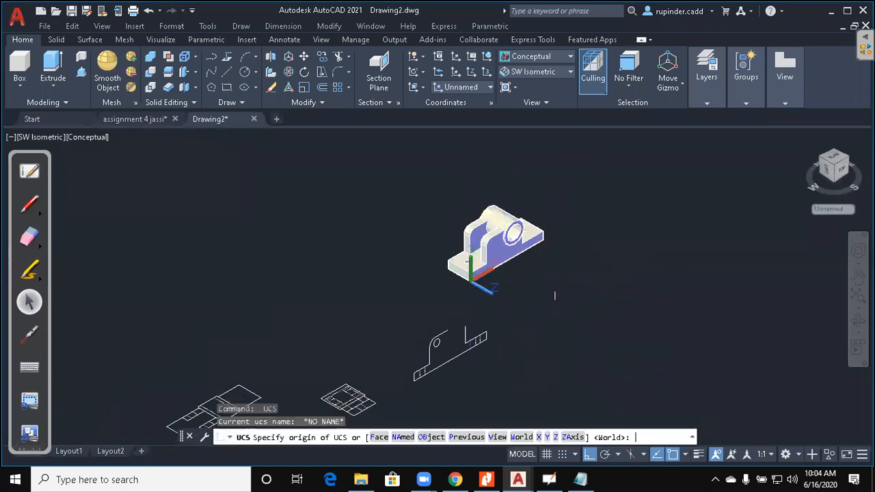
key("Escape")
key("Escape")
key("Escape")
Try to rotate the bracket about the new UCS origin at its base corner
type("ro")
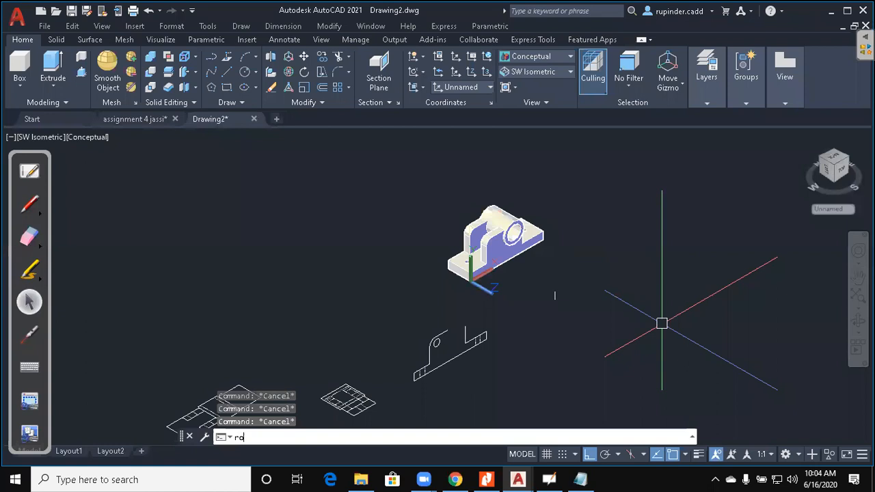
left_click(564, 271)
left_click(493, 261)
key("Return")
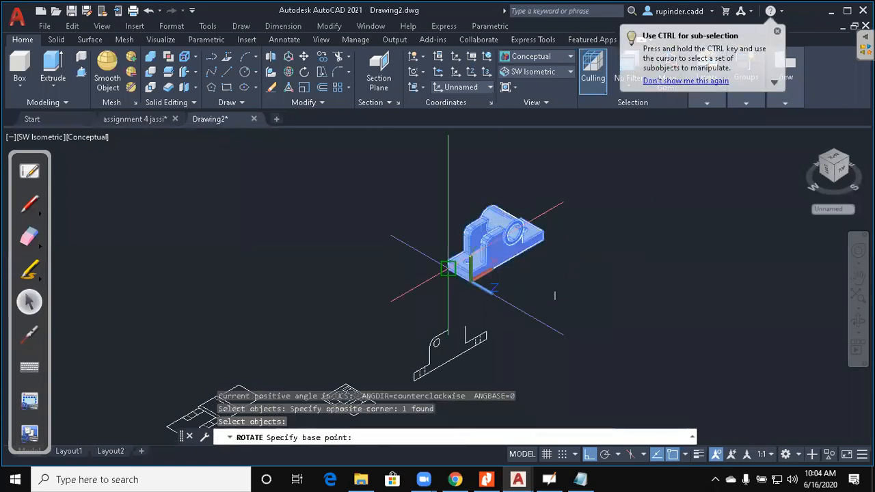
left_click(470, 277)
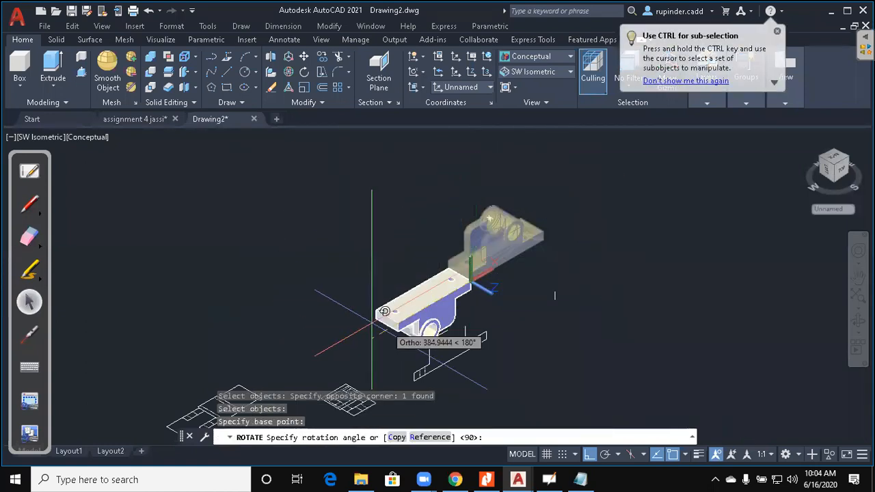
key("Escape")
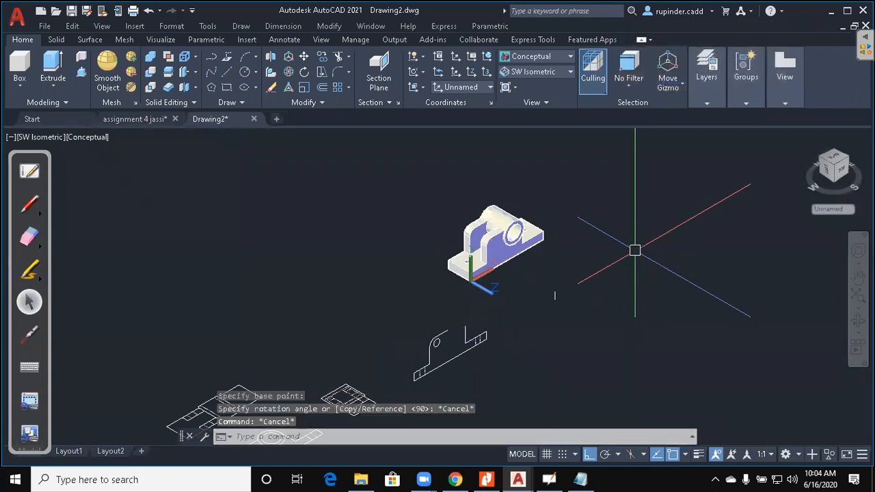
middle_click_drag(634, 250, 586, 280)
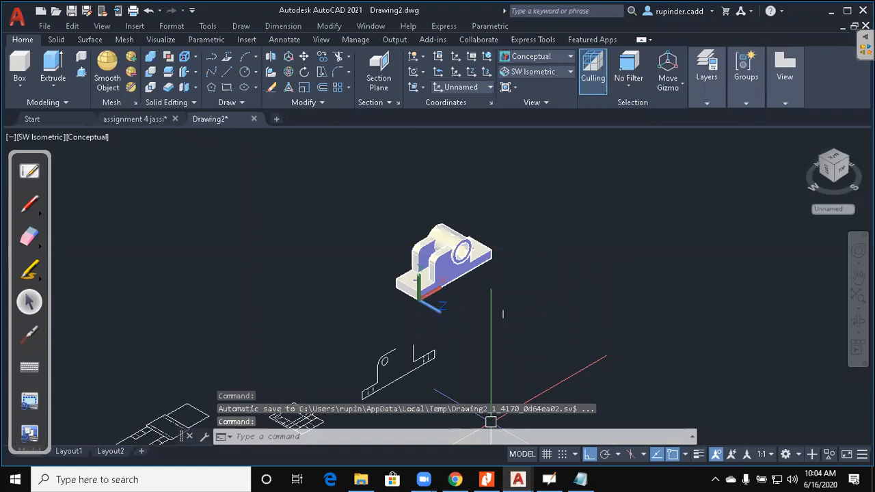
Switch to the assignment 4 jassi drawing and look through its orthographic view sets for the next part to model
left_click(126, 118)
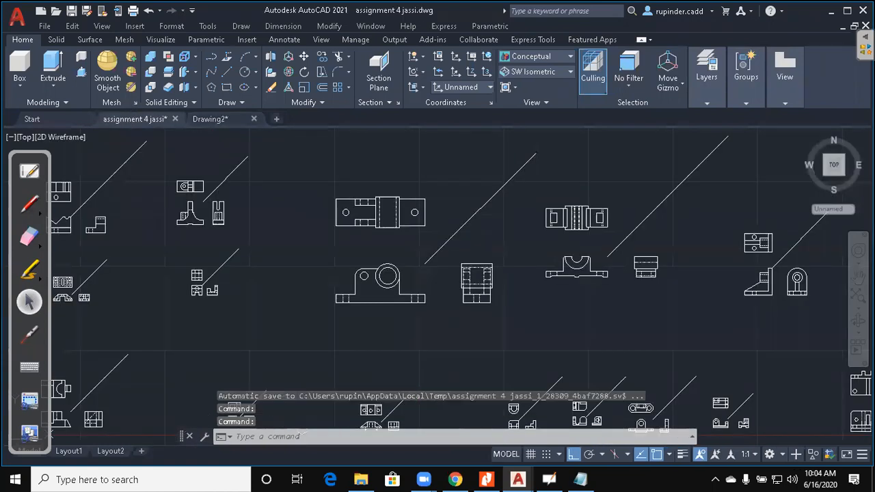
scroll(479, 239, "down", 5)
scroll(439, 324, "up", 5)
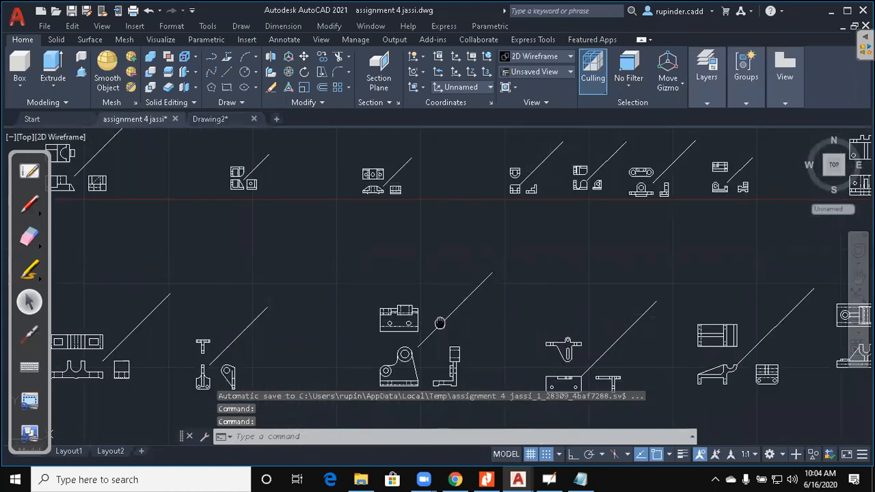
middle_click_drag(440, 324, 444, 208)
scroll(410, 276, "up", 2)
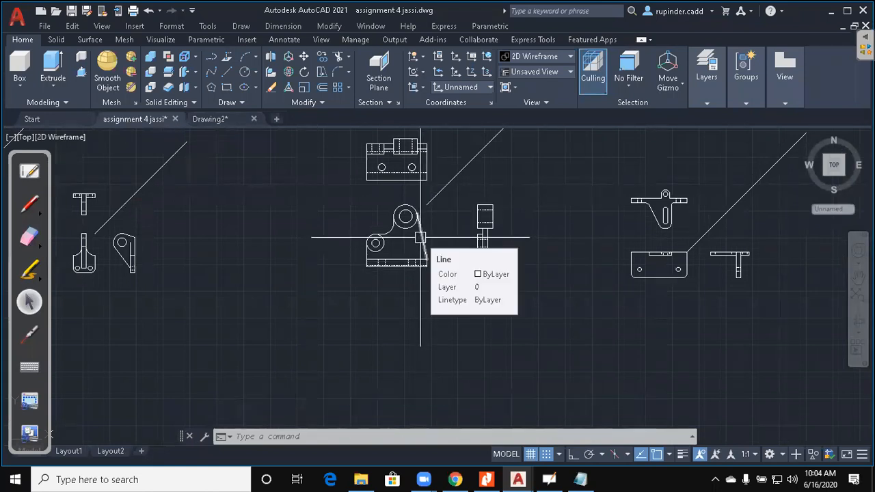
scroll(420, 235, "down", 2)
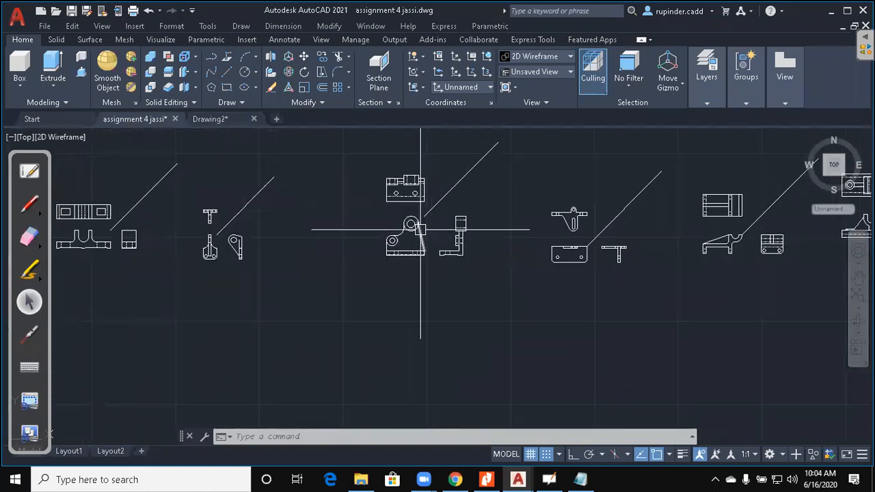
middle_click_drag(511, 247, 415, 354)
scroll(417, 314, "down", 2)
middle_click_drag(517, 279, 461, 319)
mouse_move(570, 260)
middle_mouse_down()
mouse_move(501, 305)
mouse_move(531, 281)
middle_mouse_up()
scroll(676, 254, "up", 2)
middle_click_drag(695, 230, 690, 284)
scroll(612, 212, "up", 2)
middle_click_drag(617, 215, 576, 234)
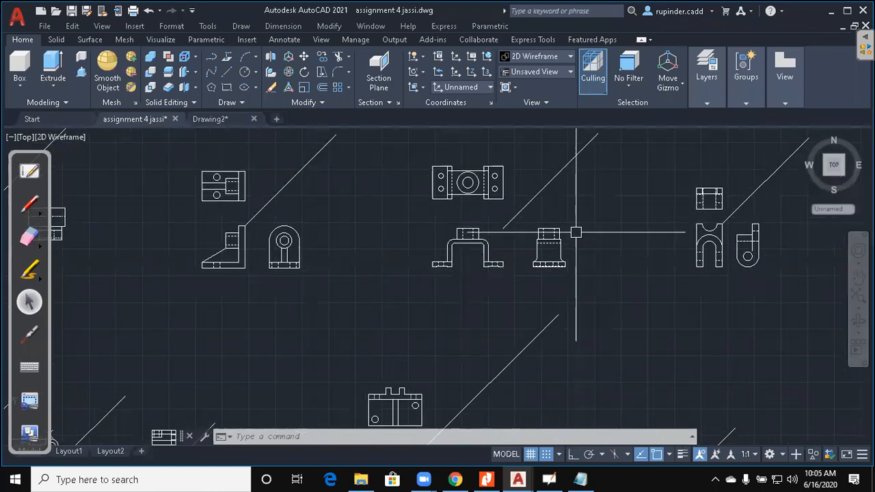
Copy the top, front and side views of the bridge-shaped bracket with the central boss to the clipboard
scroll(501, 267, "up", 4)
scroll(533, 310, "down", 1)
scroll(529, 303, "down", 1)
mouse_move(529, 303)
middle_mouse_down()
mouse_move(511, 328)
mouse_move(512, 357)
middle_mouse_up()
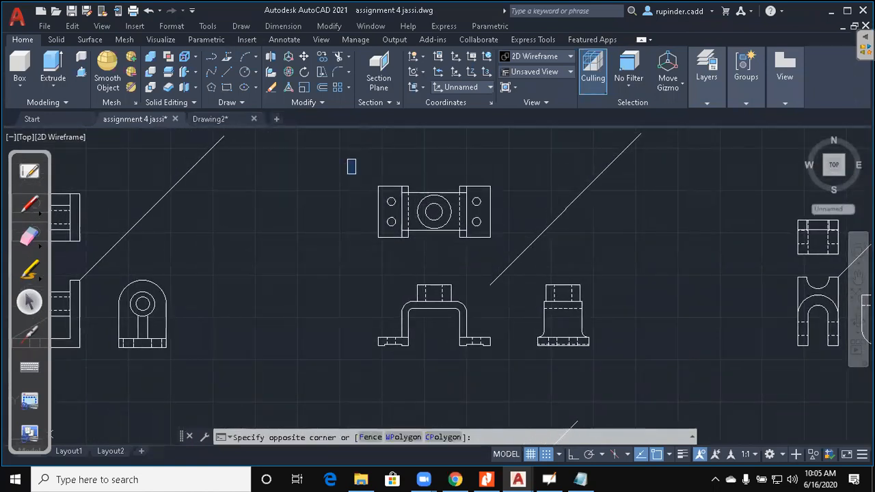
left_click(639, 372)
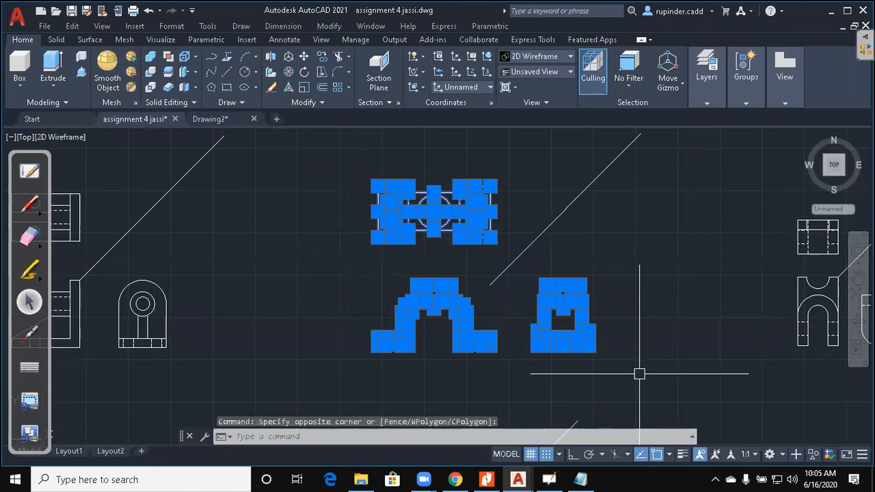
key("ctrl+c")
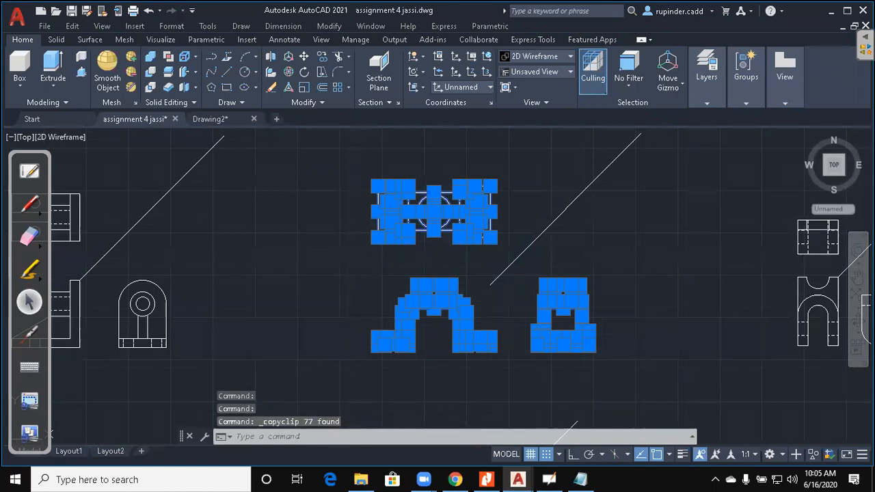
Create a new drawing and paste the copied bracket views into it
key("ctrl+n")
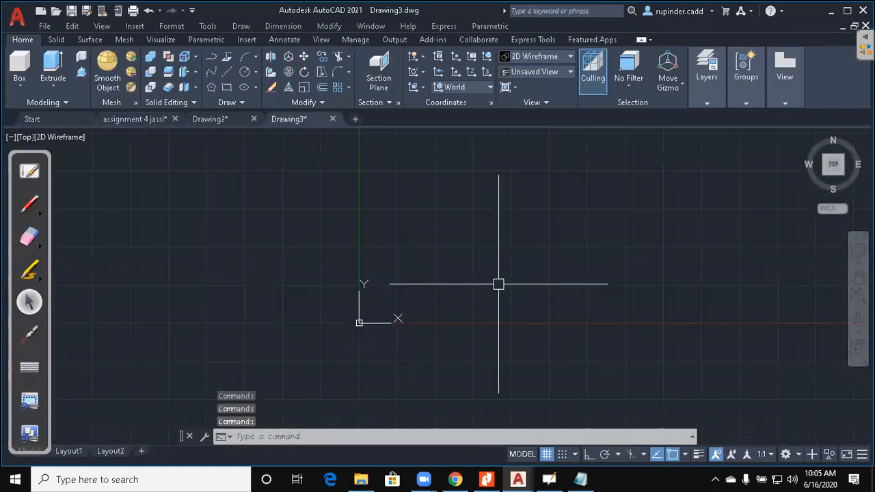
middle_click_drag(498, 284, 415, 291)
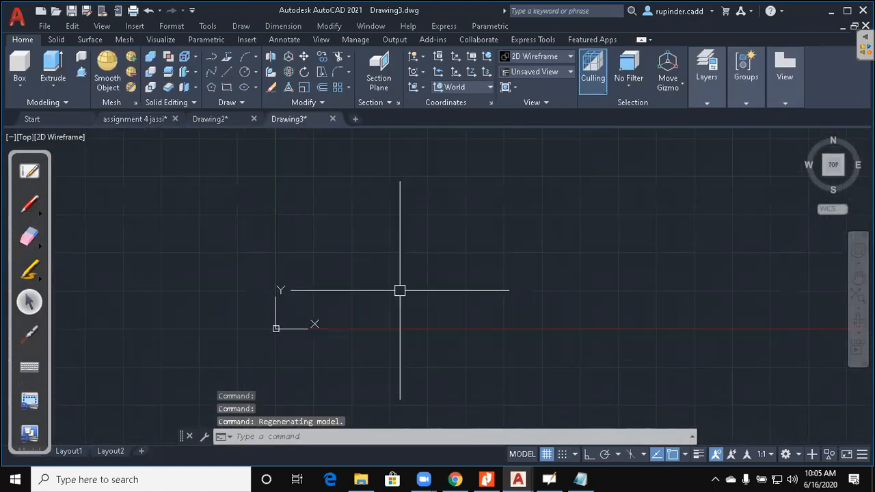
left_click(472, 289)
scroll(495, 291, "down", 6)
middle_click_drag(583, 321, 451, 362)
mouse_move(640, 284)
middle_mouse_down()
mouse_move(613, 297)
mouse_move(508, 240)
middle_mouse_up()
key("Escape")
key("Escape")
key("Escape")
key("Escape")
Switch the new drawing to the SW Isometric view
key("alt+v")
key("3")
key("s")
key("Escape")
key("Escape")
key("Escape")
Copy the bracket's front view to an empty area along the positive X direction with ortho on
type("c")
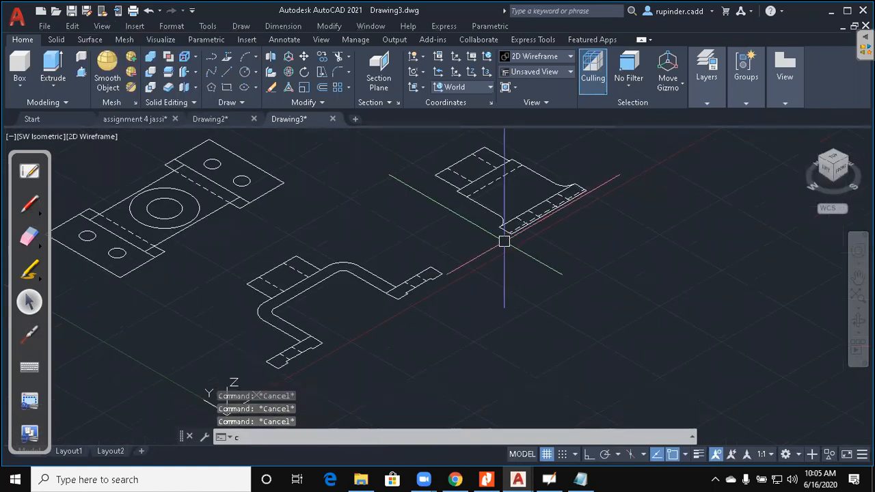
type("o")
key("Return")
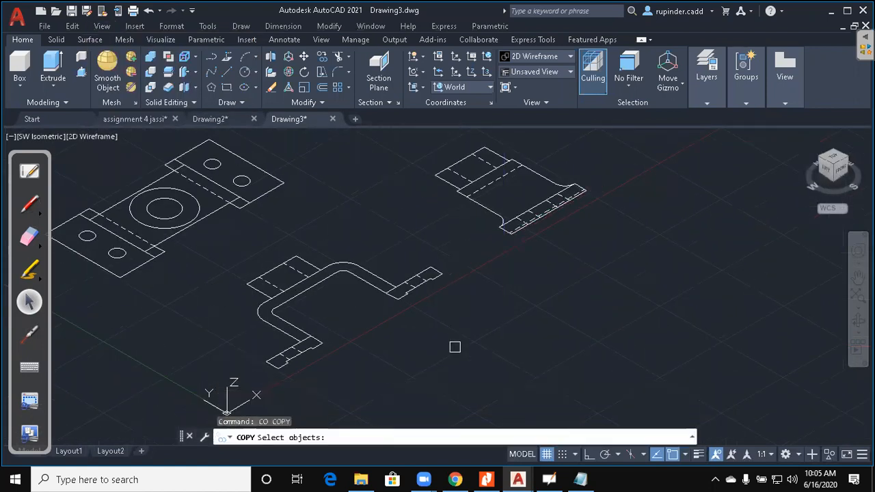
left_click(454, 372)
left_click(242, 253)
key("Return")
left_click(375, 326)
scroll(533, 264, "down", 4)
middle_click_drag(639, 200, 528, 286)
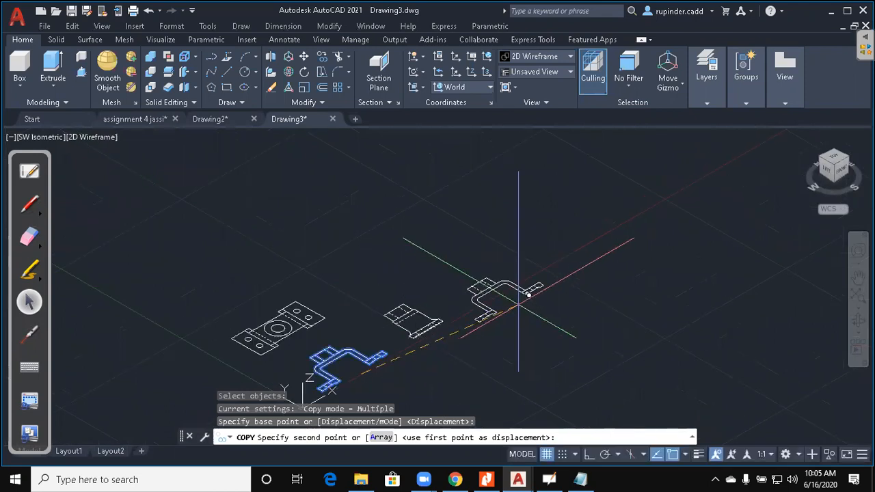
left_click(568, 273)
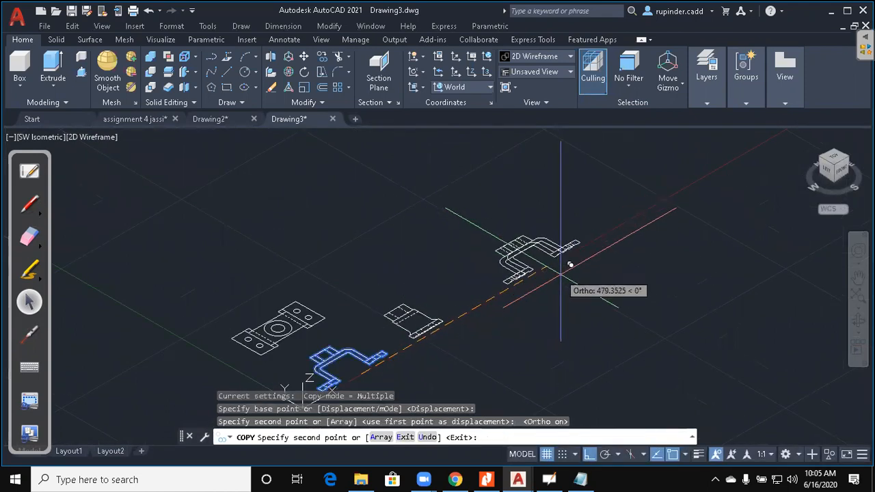
key("Escape")
Define a UCS by Z axis near the copied front view, with Z pointing along the World X direction
scroll(523, 311, "up", 3)
type("ucs")
key("Return")
type("za")
key("Return")
left_click(525, 317)
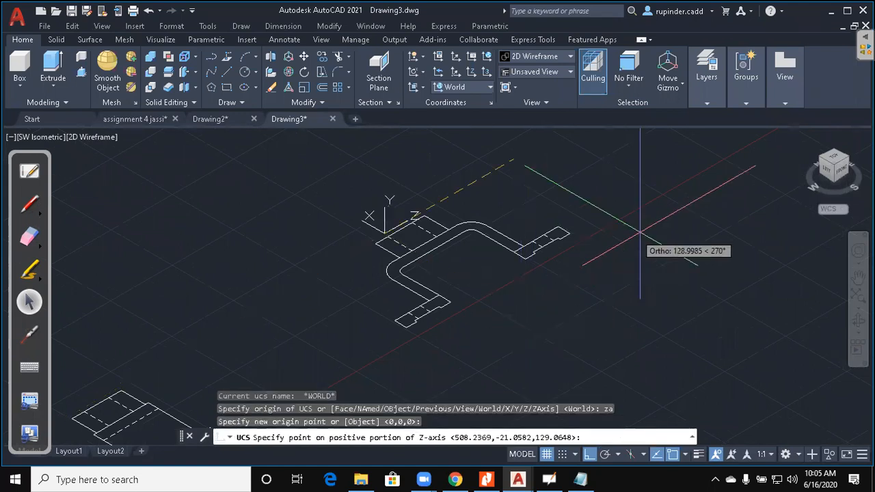
key("Escape")
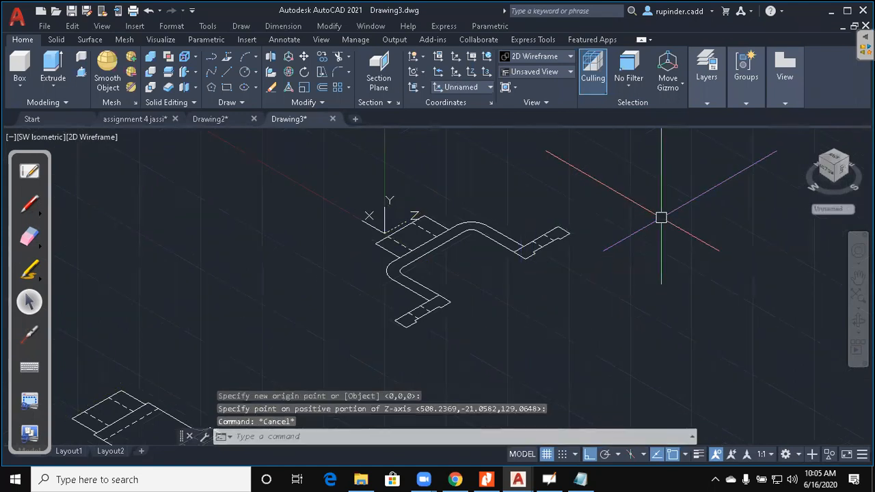
Turn off the grid display
key("F7")
type("ro")
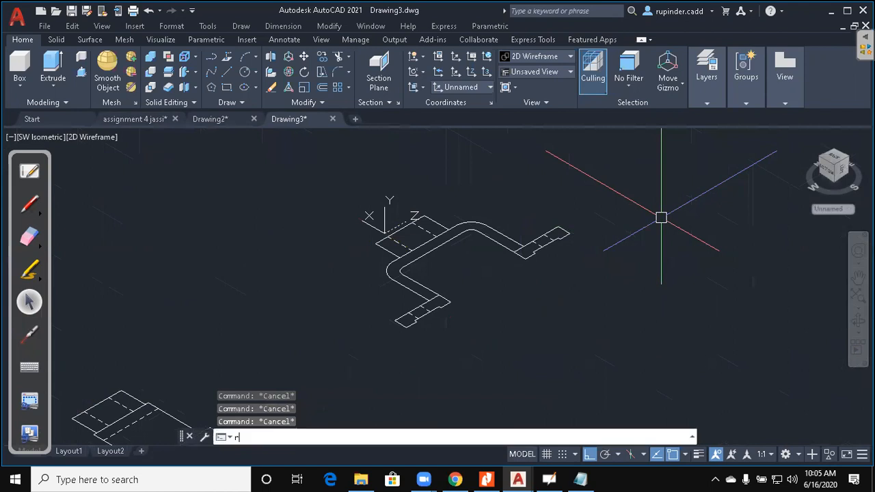
key("Return")
left_click(586, 318)
left_click(347, 215)
key("Return")
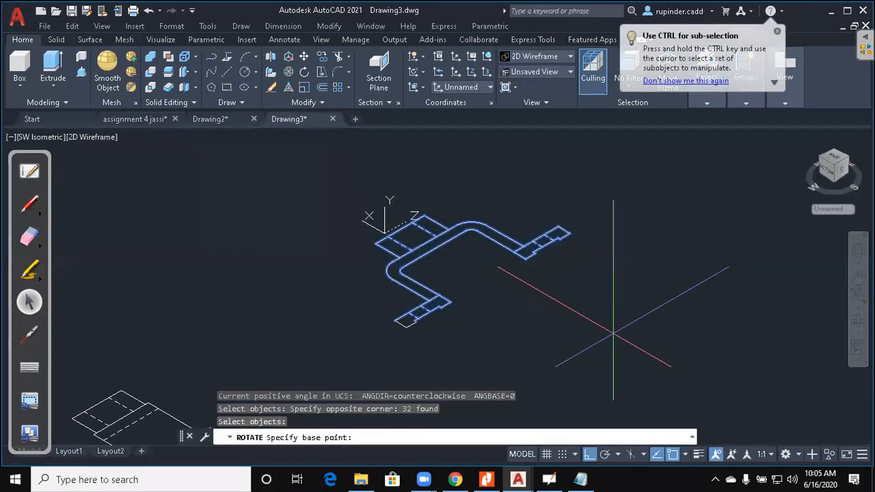
key("Escape")
key("Return")
left_click(609, 381)
left_click(333, 175)
key("Return")
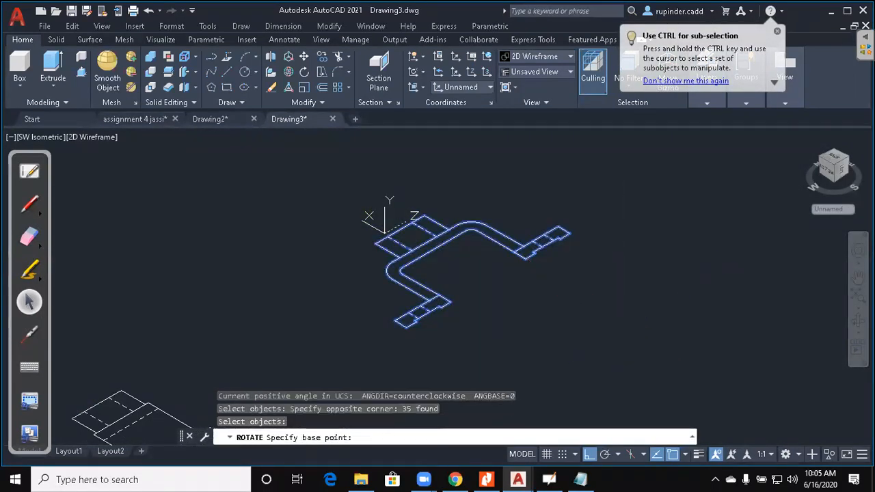
left_click(621, 330)
scroll(642, 192, "down", 4)
middle_click_drag(640, 190, 617, 287)
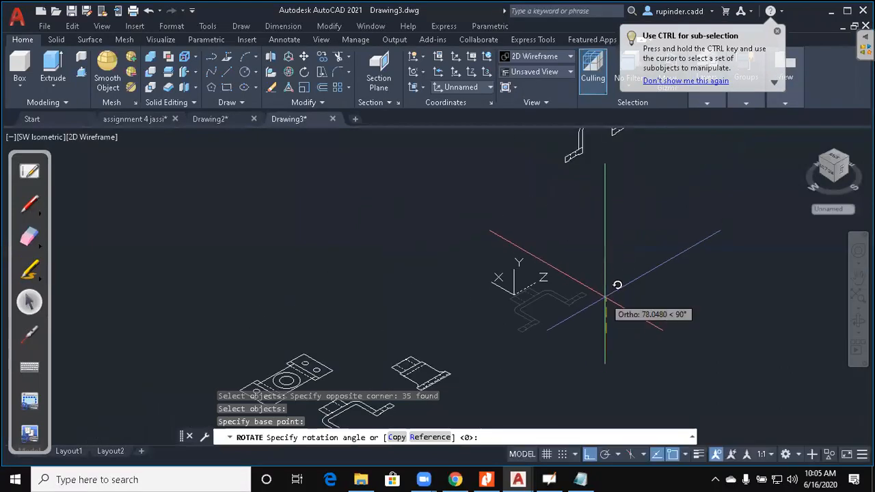
key("Escape")
Rotate the copied front view 90° to stand upright, using the end corner of its near foot as base point
key("Return")
left_click(563, 404)
left_click(474, 260)
left_click(627, 349)
left_click(451, 191)
key("Return")
scroll(509, 318, "up", 6)
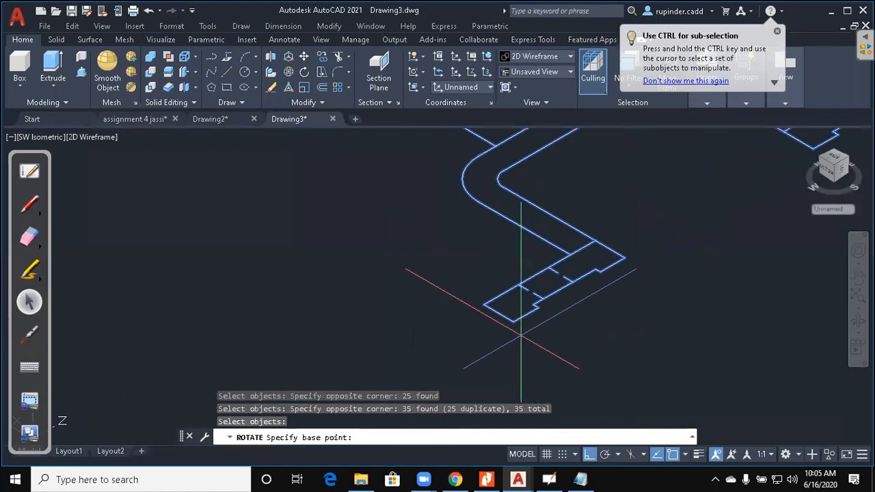
left_click(513, 322)
scroll(471, 233, "down", 6)
middle_click_drag(470, 233, 465, 325)
left_click(485, 233)
key("Return")
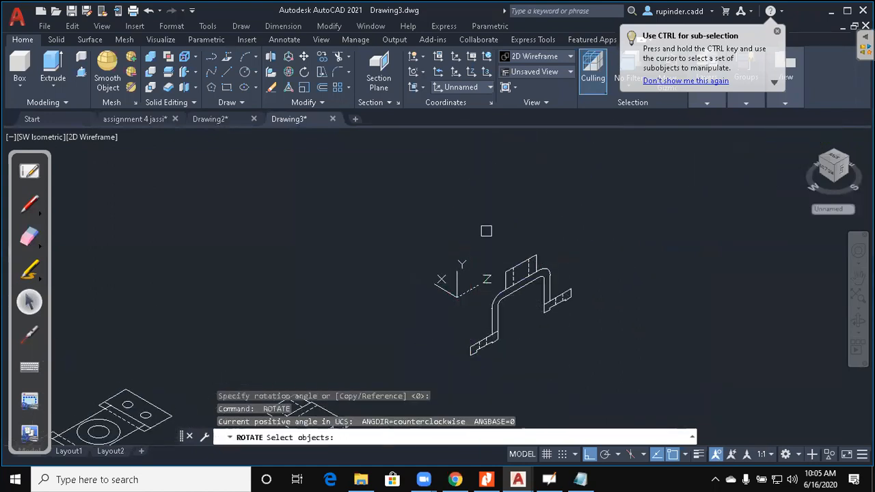
key("Escape")
middle_click_drag(650, 259, 555, 263)
key("Escape")
Erase the boss outline and its hidden lines above the upright bridge profile
scroll(419, 307, "up", 4)
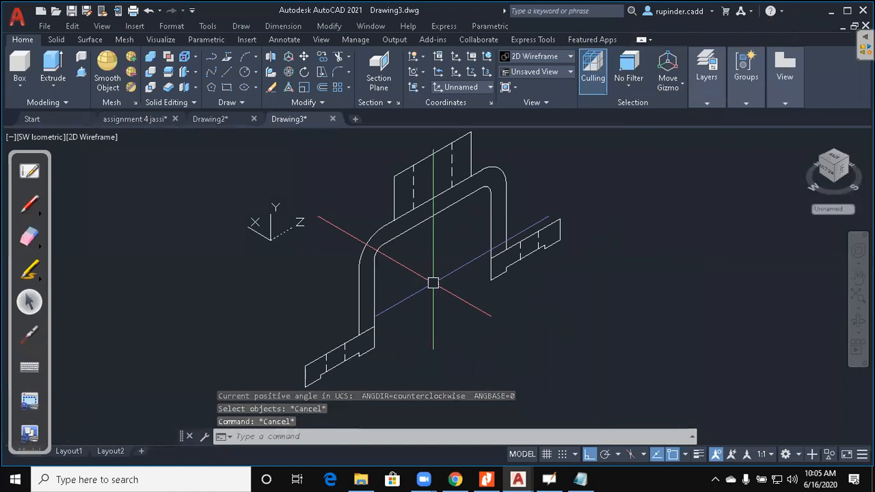
middle_click_drag(433, 282, 441, 249)
key("Escape")
key("Escape")
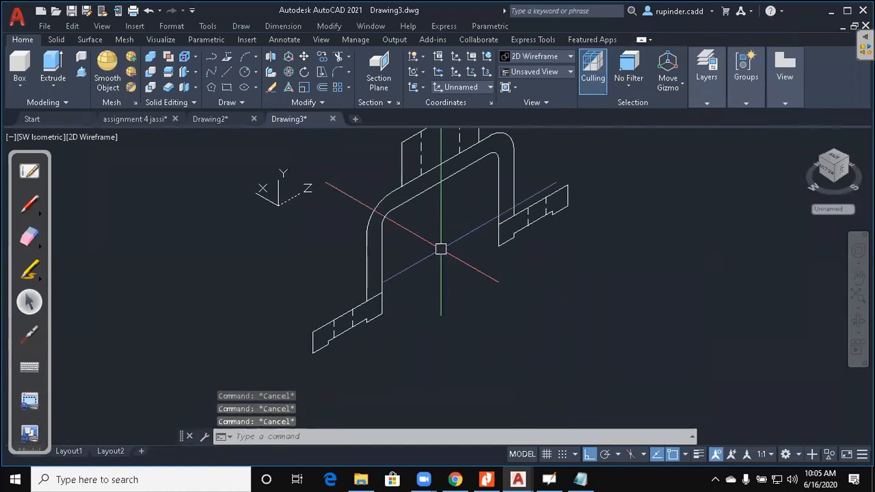
middle_click_drag(448, 210, 447, 280)
left_click(439, 211)
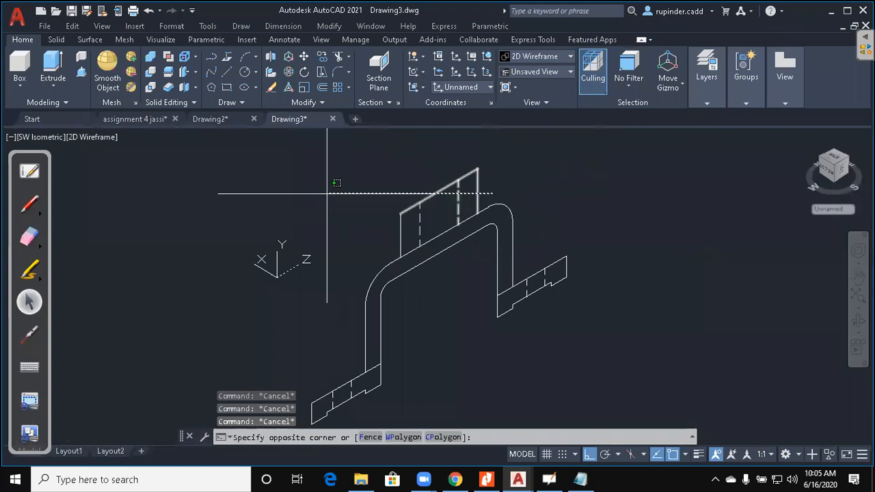
left_click(389, 202)
scroll(389, 202, "up", 4)
key("space")
Erase the near foot's outline and hidden hole lines at the base of the bridge profile's near leg
scroll(319, 191, "down", 4)
middle_click_drag(348, 206, 406, 131)
scroll(348, 297, "up", 4)
left_click(328, 353)
left_click(258, 245)
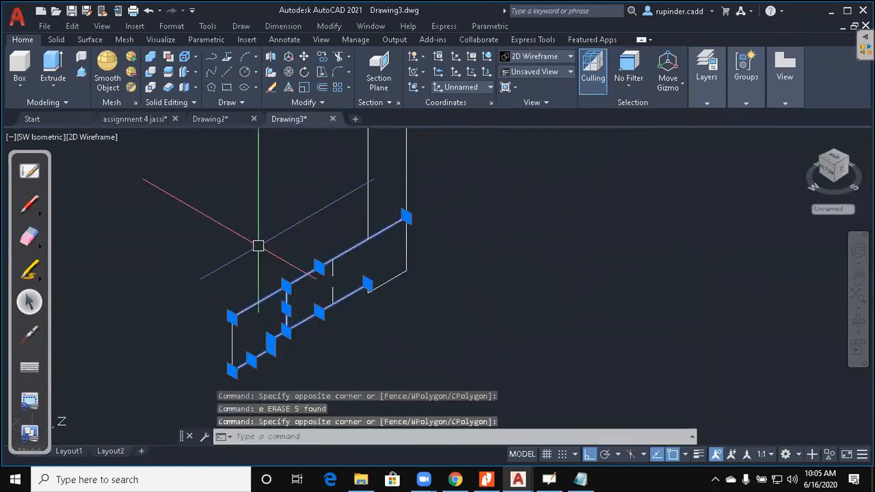
type("e")
key("space")
left_click(392, 355)
left_click(268, 230)
left_click(395, 325)
left_click(354, 259)
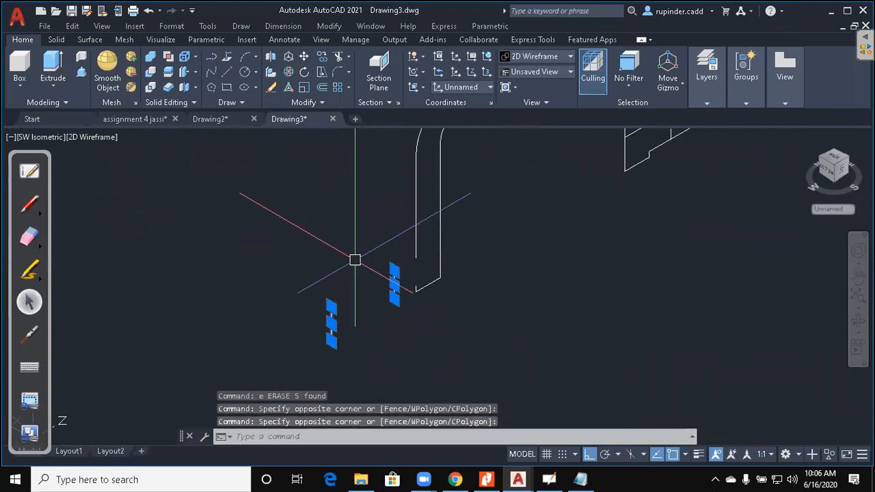
type("e")
key("space")
Erase the far foot's outline and hidden lines, including the leftover vertical stub at the far leg
scroll(615, 277, "down", 2)
left_click(681, 278)
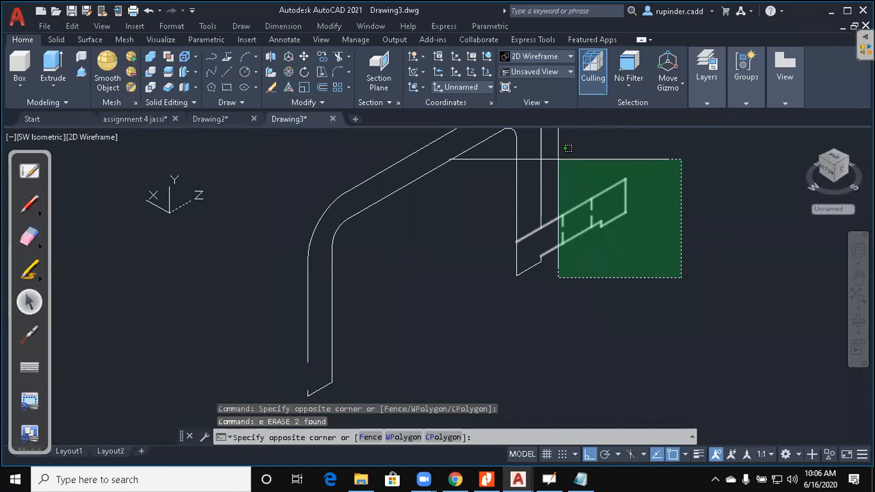
left_click(567, 147)
key("Escape")
key("Escape")
key("Escape")
scroll(549, 252, "up", 2)
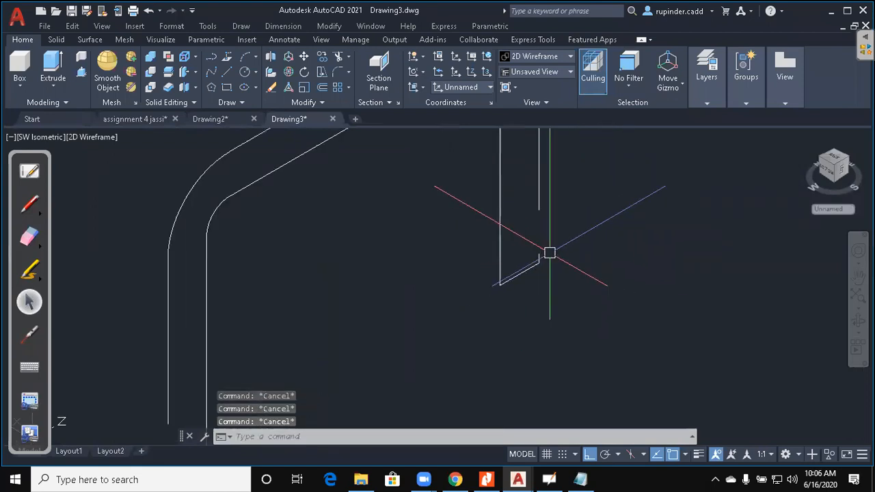
left_click(536, 250)
type("e")
key("space")
scroll(571, 299, "down", 2)
Erase the leftover vertical stub at the bottom of the near leg
middle_click_drag(571, 301, 615, 246)
key("Escape")
key("Escape")
key("Escape")
scroll(367, 348, "up", 4)
left_click(366, 349)
type("e")
key("space")
key("Escape")
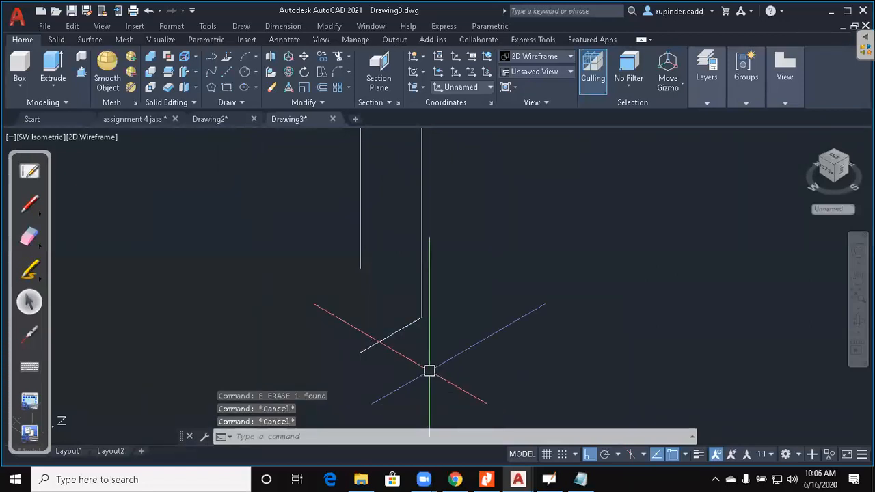
Close the open bottom corner of the near leg with a zero-radius fillet
type("f")
key("space")
left_click(377, 345)
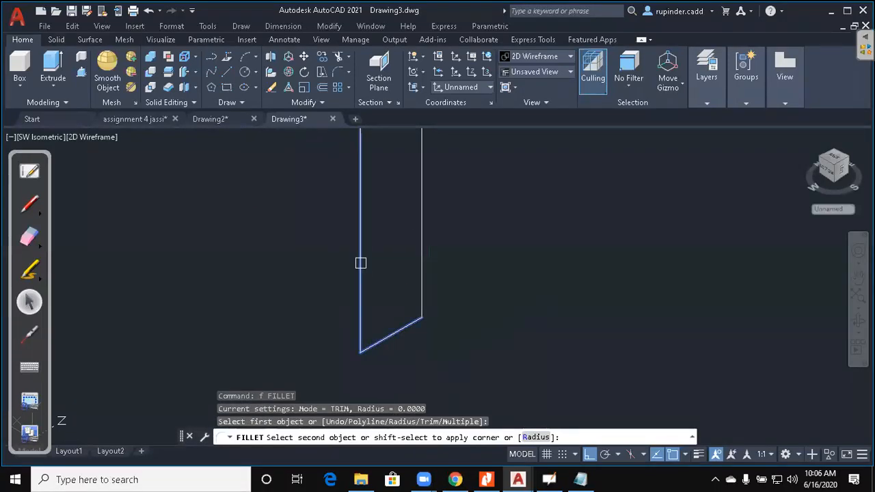
left_click(360, 264)
scroll(375, 281, "down", 4)
middle_click_drag(587, 209, 510, 307)
key("Escape")
Close the open bottom corner of the far leg with a zero-radius fillet in the same way
scroll(504, 298, "up", 2)
key("space")
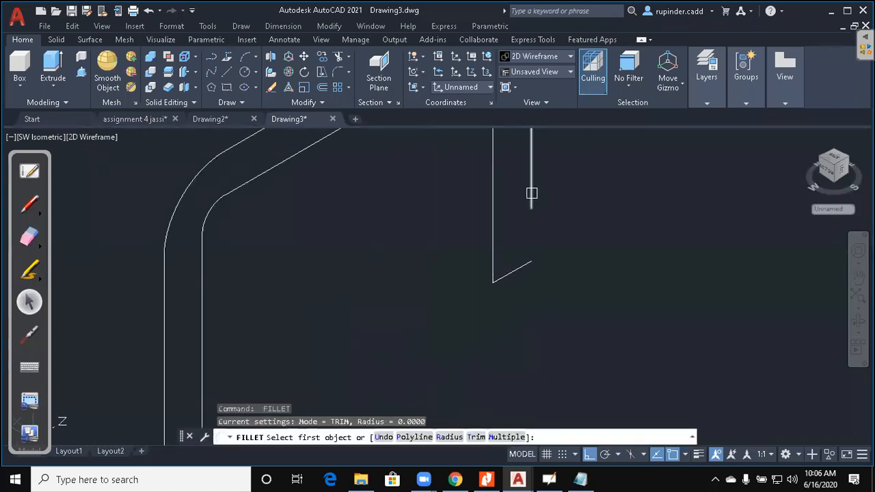
left_click(532, 193)
left_click(522, 267)
key("space")
scroll(578, 312, "down", 3)
key("Escape")
key("Escape")
Join all segments of the upright bridge profile into one closed polyline
type("j")
key("space")
left_click(582, 371)
left_click(386, 205)
key("space")
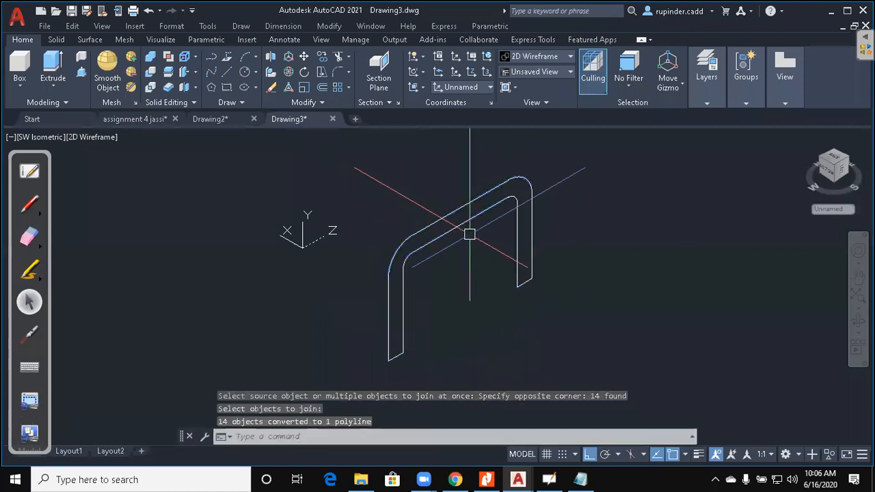
left_click(460, 225)
middle_click_drag(499, 302, 542, 266)
scroll(536, 271, "down", 5)
key("Escape")
middle_click_drag(432, 308, 519, 284)
scroll(380, 351, "up", 4)
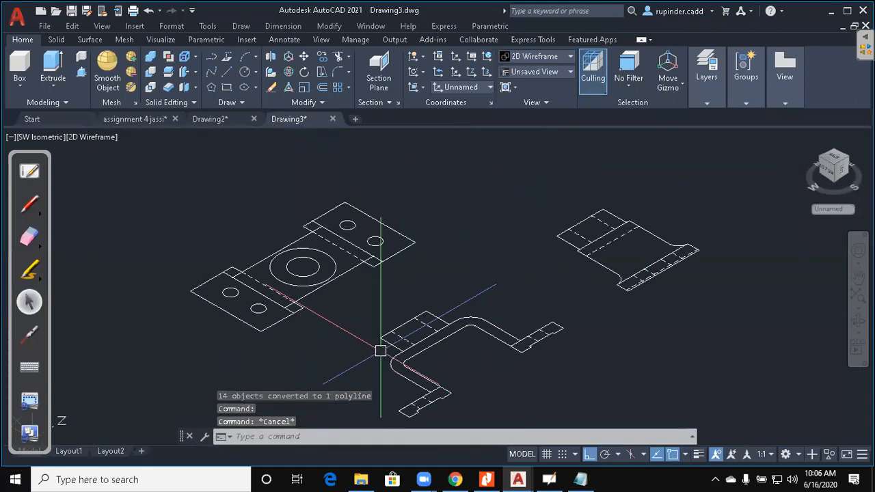
type("dli")
key("space")
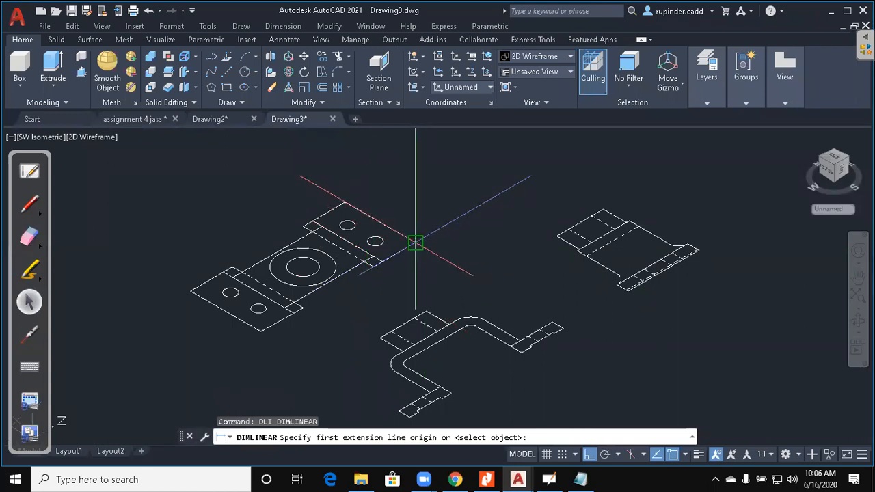
scroll(622, 270, "up", 4)
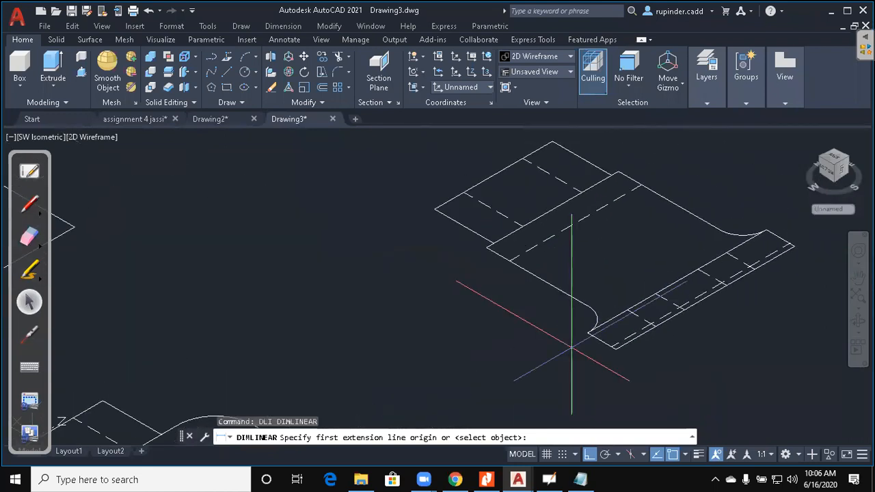
left_click(494, 249)
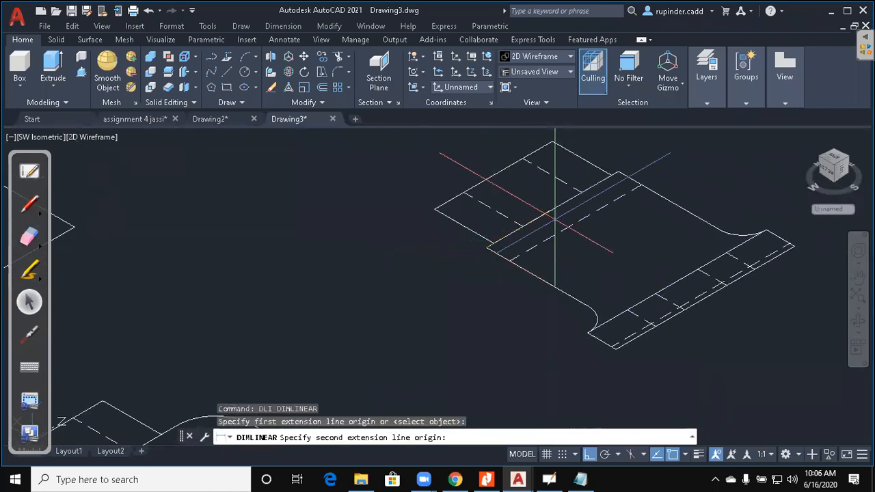
left_click(618, 172)
key("Escape")
key("Escape")
Measure the distance between the two upper corners of the bridge body in the side view
type("di")
key("Return")
left_click(618, 171)
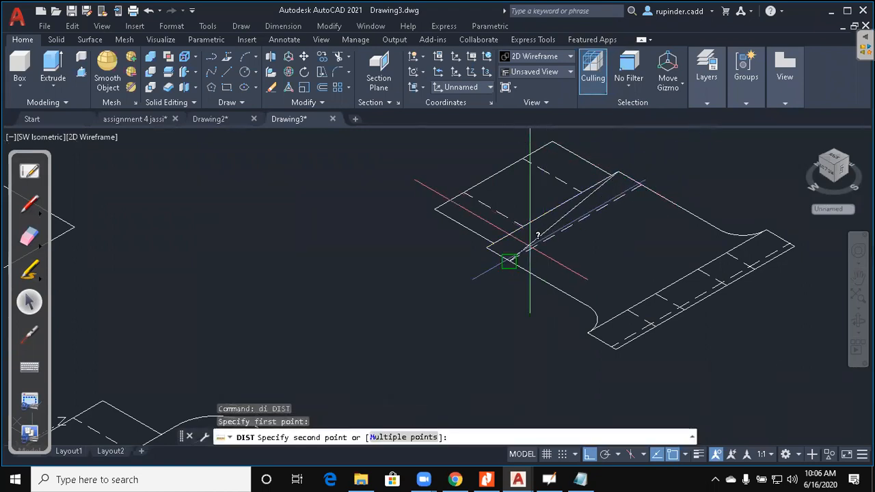
left_click(485, 248)
scroll(621, 231, "down", 3)
scroll(580, 295, "up", 5)
key("Escape")
key("Escape")
Extrude the closed bridge profile to a height of 56
type("ex")
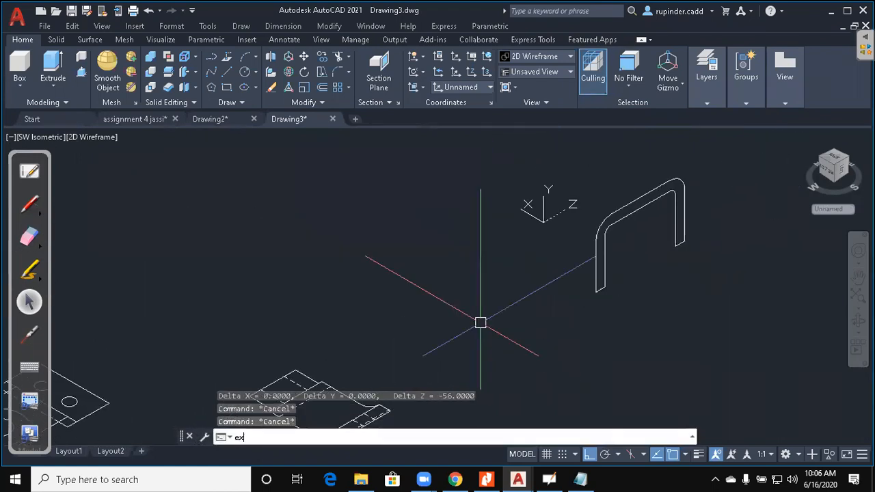
type("t")
key("Return")
left_click(623, 215)
key("Return")
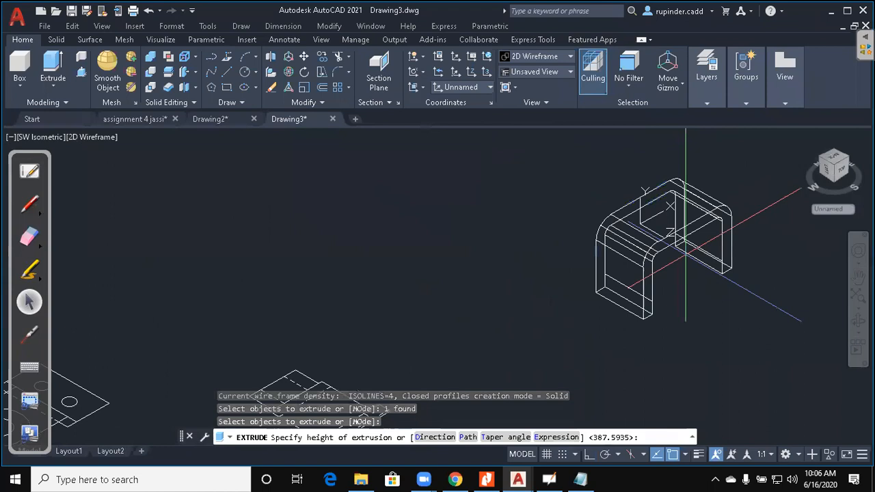
type("56")
key("Return")
key("Escape")
Copy the bracket's flat front view along the Z axis direction to an empty area beyond the extruded bridge solid
middle_click_drag(718, 303, 796, 194)
middle_click_drag(459, 311, 541, 235)
key("Escape")
key("Escape")
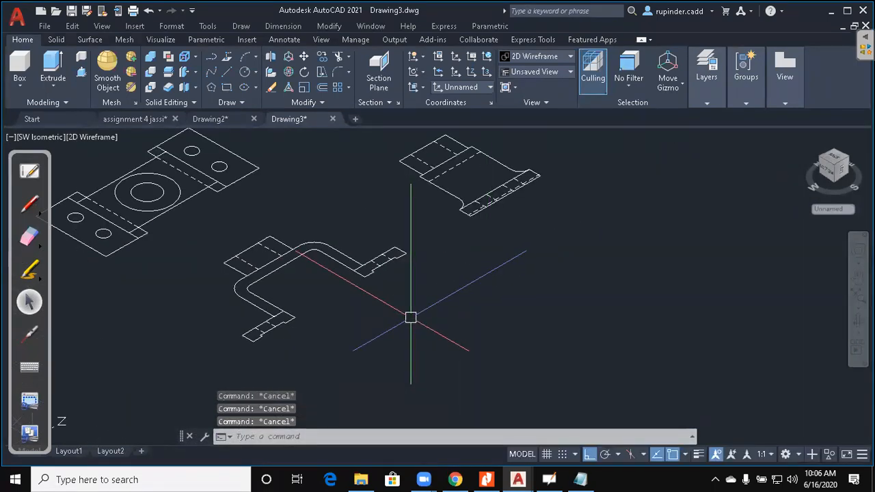
scroll(411, 316, "down", 4)
type("co")
key("Return")
scroll(383, 345, "up", 3)
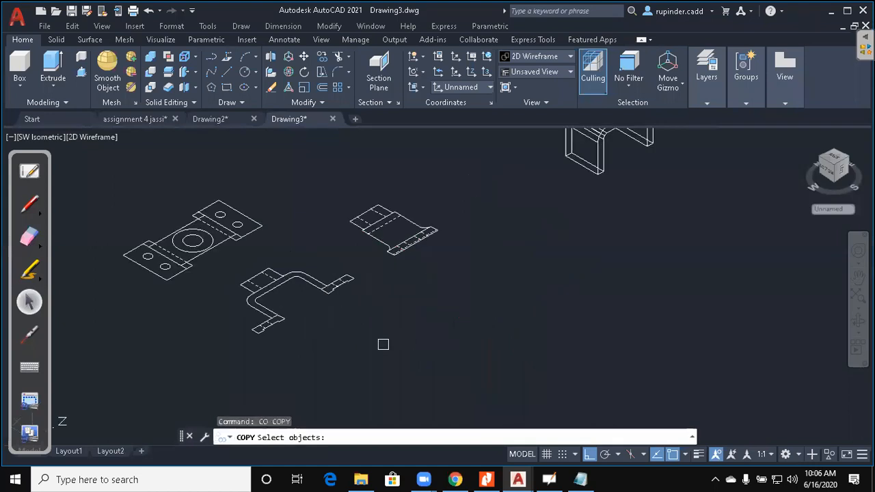
left_click(230, 259)
key("Return")
left_click(344, 344)
scroll(527, 290, "down", 3)
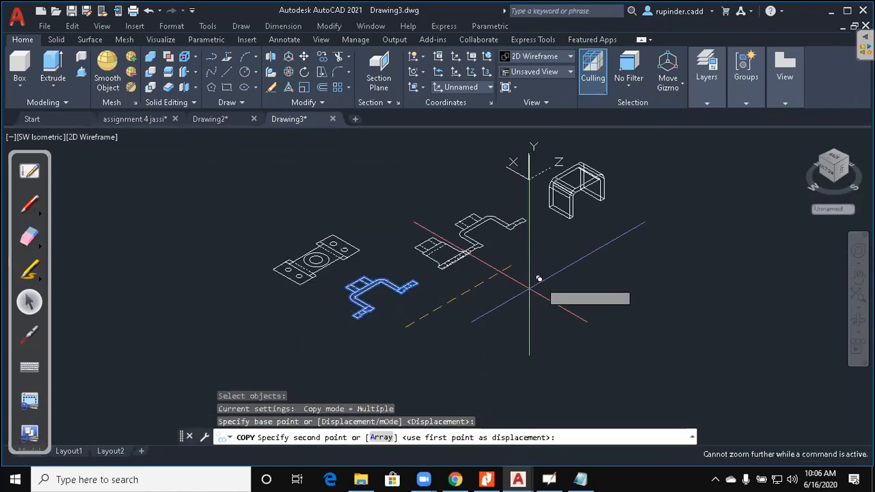
middle_click_drag(528, 288, 421, 368)
left_click(640, 283)
scroll(597, 239, "up", 4)
key("Escape")
middle_click_drag(591, 234, 553, 347)
key("Escape")
key("Escape")
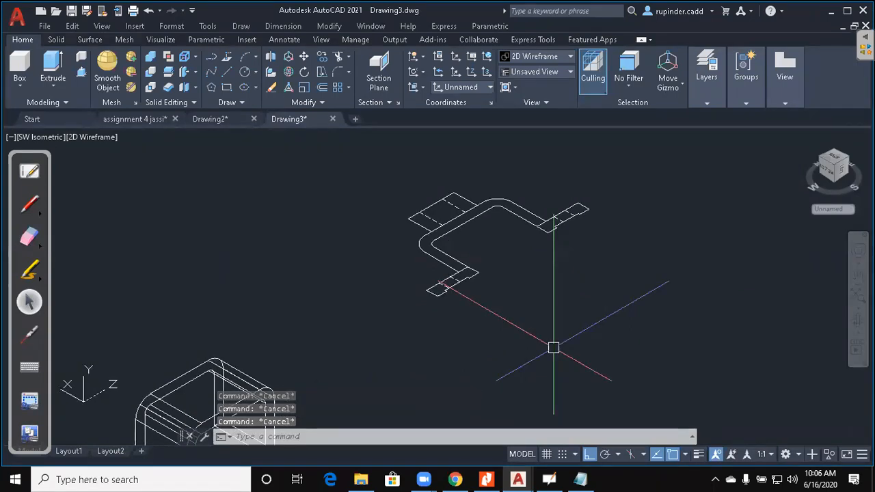
type("ro")
key("Return")
left_click(615, 336)
left_click(260, 170)
key("Return")
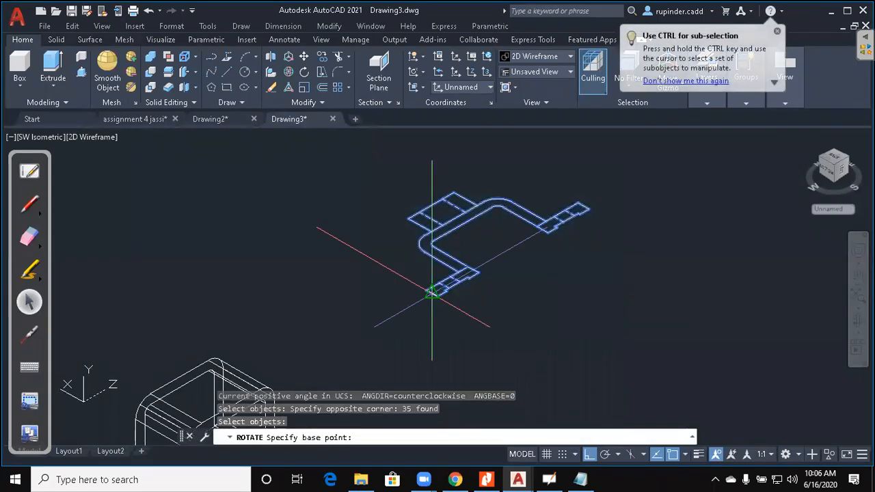
left_click(437, 295)
key("Escape")
key("Return")
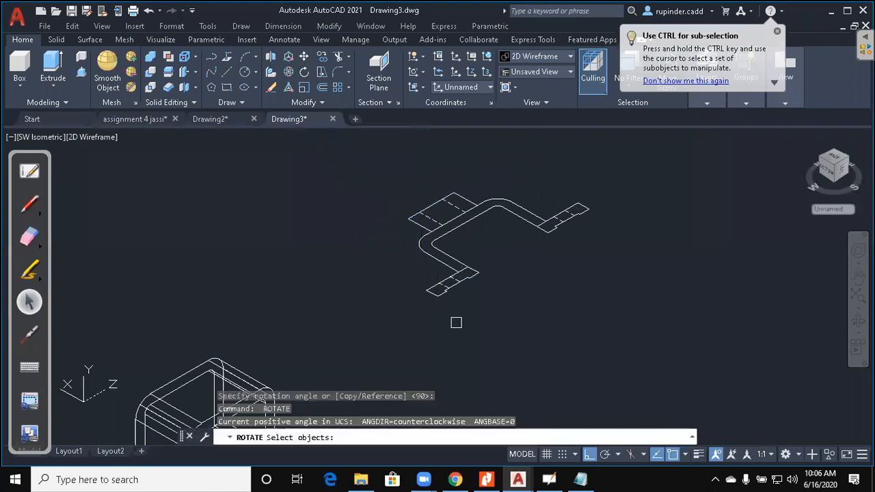
left_click(601, 333)
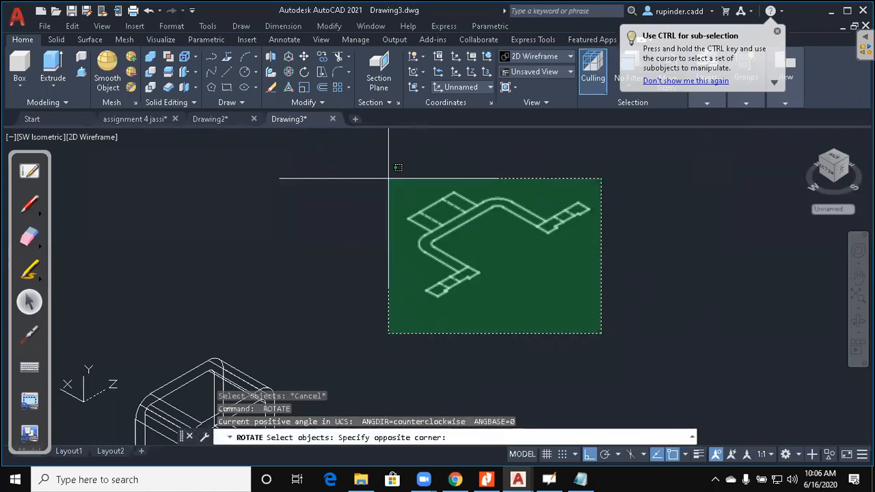
left_click(388, 178)
key("Return")
left_click(439, 217)
key("Return")
Rotate the copied bracket front view 90° upright about the lower outer corner of its near foot
key("Return")
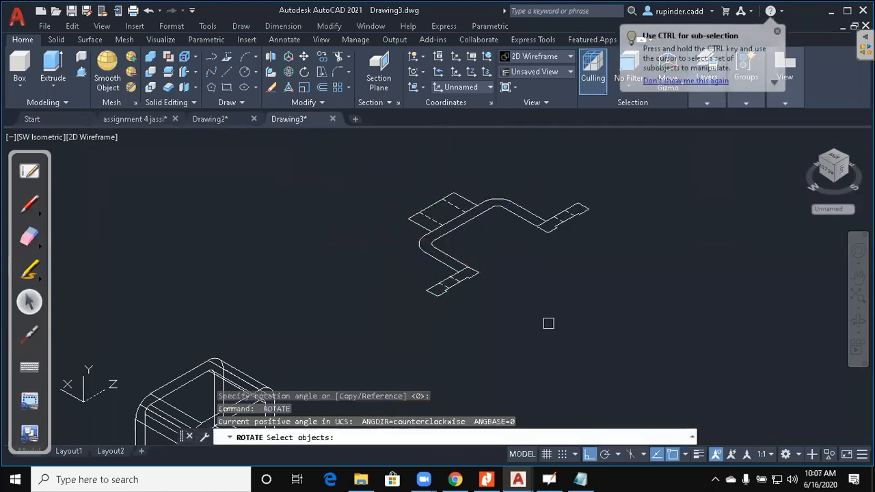
key("Return")
left_click(605, 351)
left_click(390, 191)
key("Return")
scroll(436, 294, "up", 2)
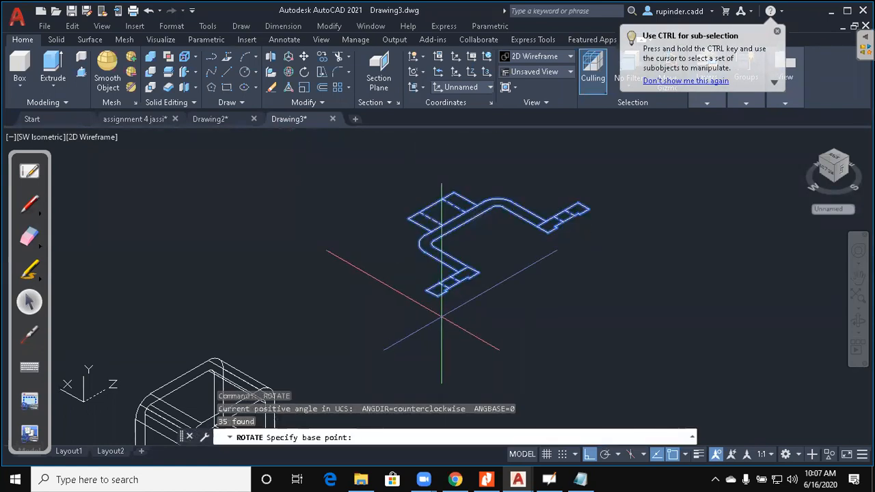
left_click(435, 294)
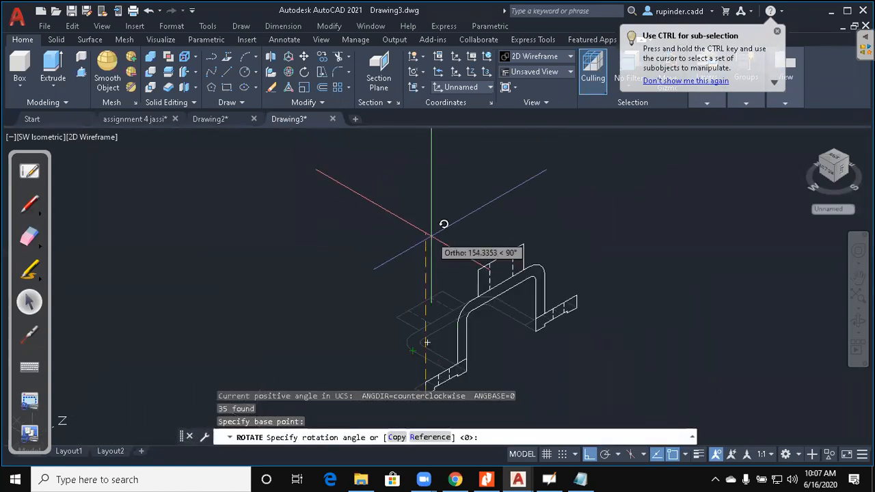
left_click(431, 236)
key("Return")
key("Escape")
key("Escape")
Delete the dashed hole lines inside the near foot and the two vertical leg lines above it to isolate the foot outline
middle_click_drag(466, 378, 509, 295)
scroll(458, 311, "up", 2)
scroll(465, 294, "up", 4)
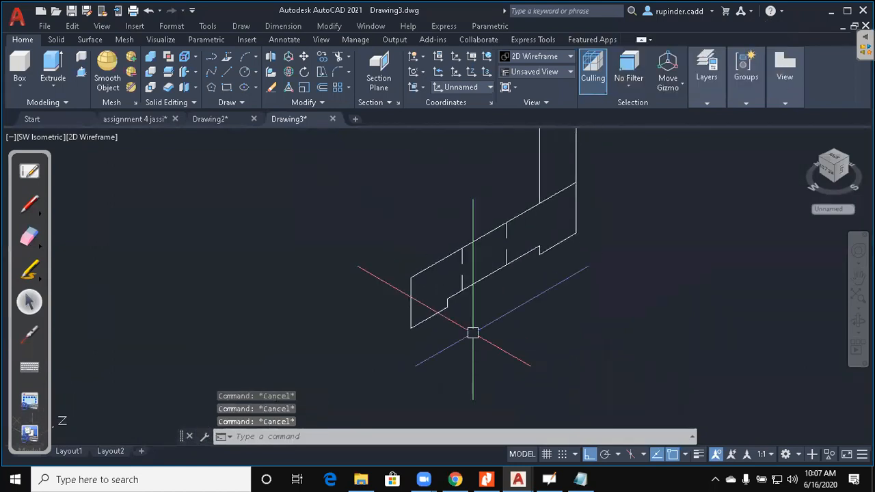
left_click(466, 263)
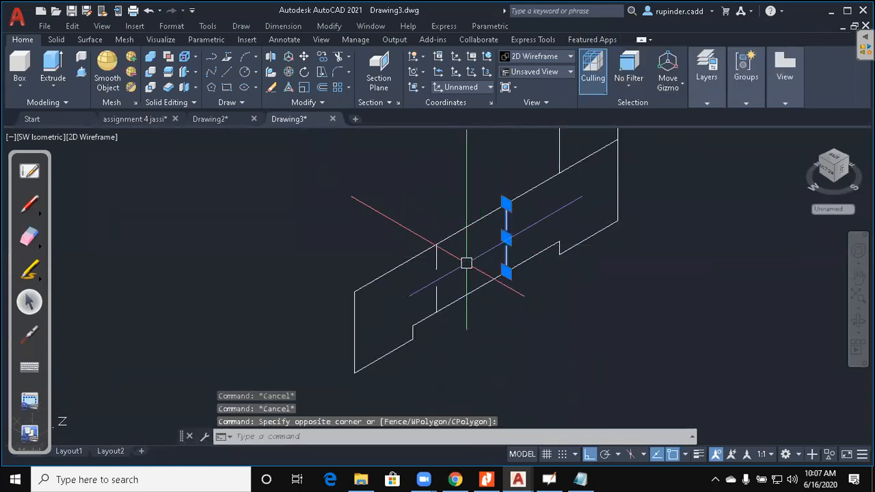
left_click(435, 269)
key("Delete")
middle_click_drag(592, 212, 502, 358)
left_click(548, 239)
left_click(418, 244)
key("Delete")
Join all segments of the isolated foot outline into one closed polyline
scroll(644, 312, "down", 4)
mouse_move(645, 312)
middle_mouse_down()
mouse_move(538, 344)
mouse_move(541, 323)
middle_mouse_up()
key("Escape")
type("j")
key("Return")
left_click(512, 383)
left_click(342, 333)
middle_click_drag(417, 377, 423, 350)
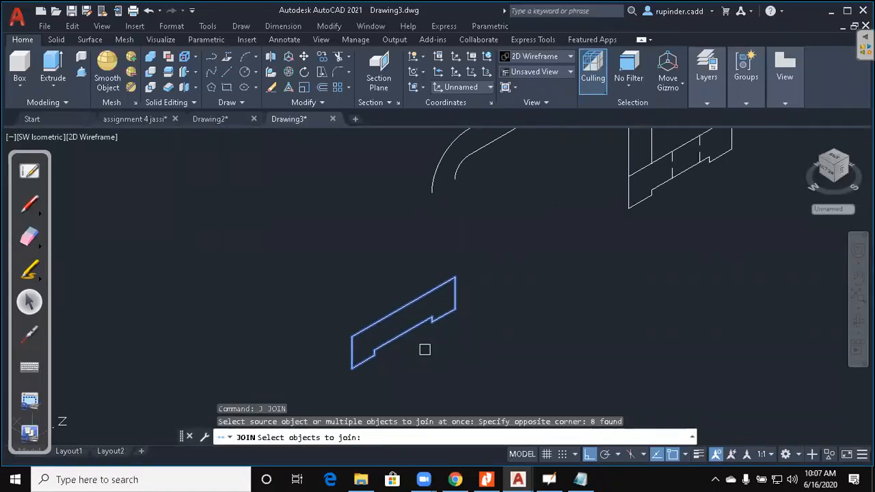
key("Return")
key("Escape")
left_click(446, 312)
key("Escape")
Measure the length of the foot between its two lower end corners in the flat side view
scroll(434, 349, "down", 4)
middle_click_drag(395, 398, 504, 257)
middle_click_drag(454, 309, 485, 259)
scroll(466, 287, "down", 4)
scroll(379, 299, "up", 4)
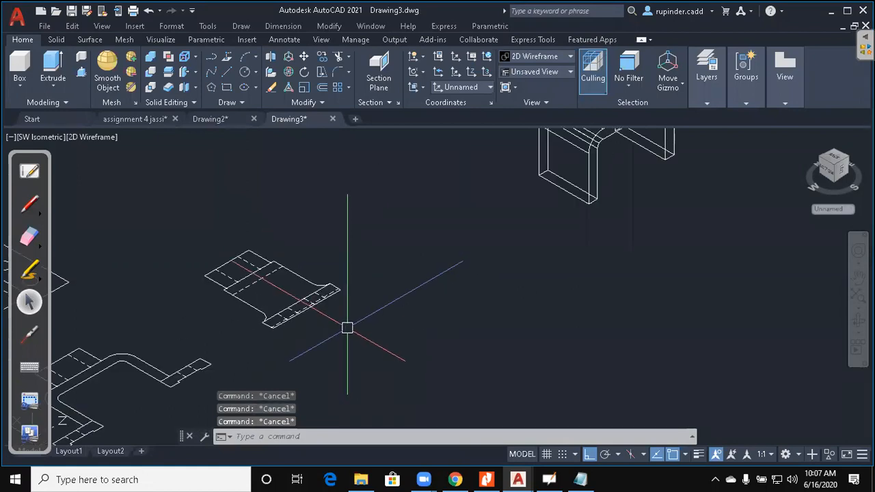
type("di")
key("Return")
scroll(244, 351, "up", 6)
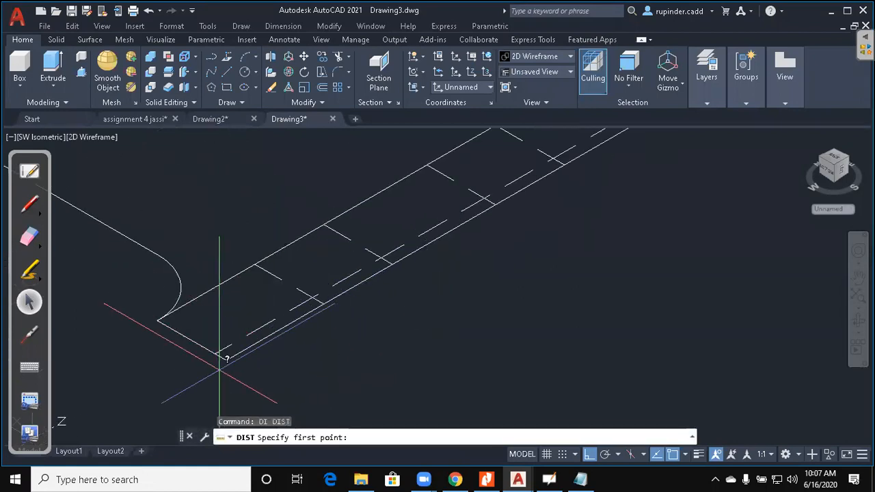
left_click(220, 356)
scroll(455, 279, "down", 3)
scroll(430, 287, "up", 4)
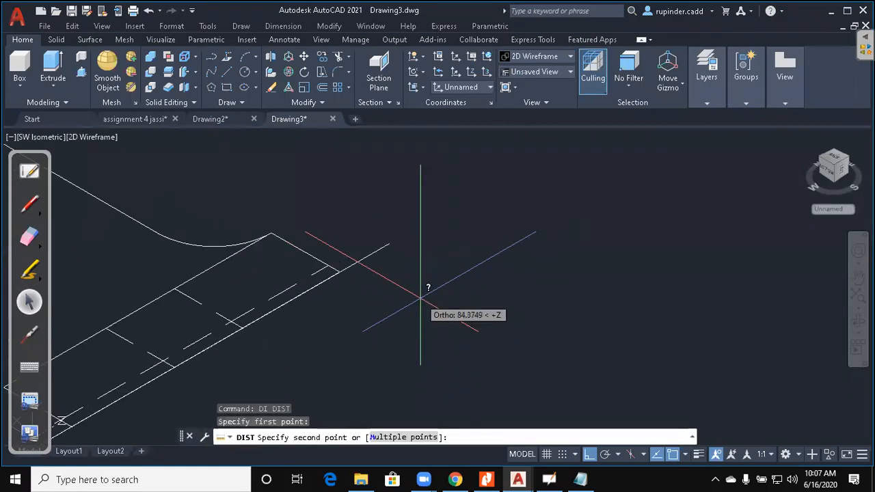
left_click(337, 272)
scroll(421, 270, "down", 5)
scroll(561, 260, "up", 5)
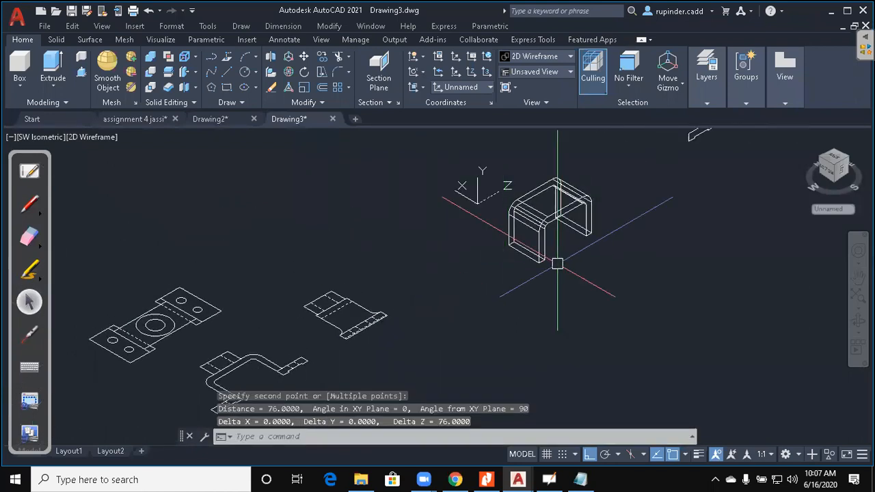
scroll(502, 318, "down", 2)
scroll(595, 258, "up", 3)
key("Escape")
key("Escape")
key("Escape")
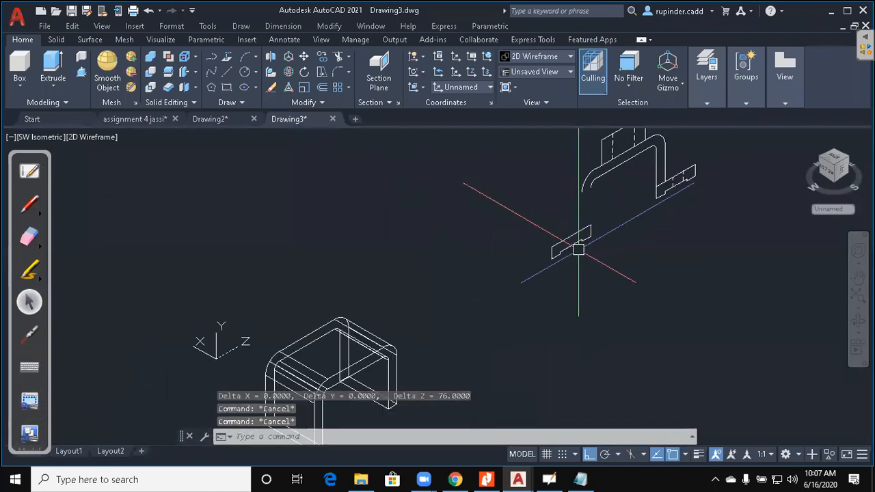
Extrude the closed foot profile to a height of 76
type("ext")
key("Return")
left_click(578, 250)
key("Return")
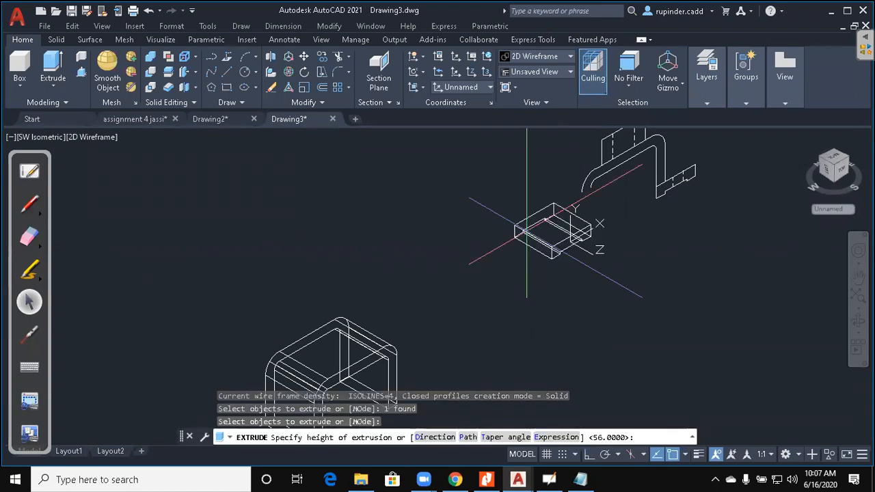
type("76")
key("Return")
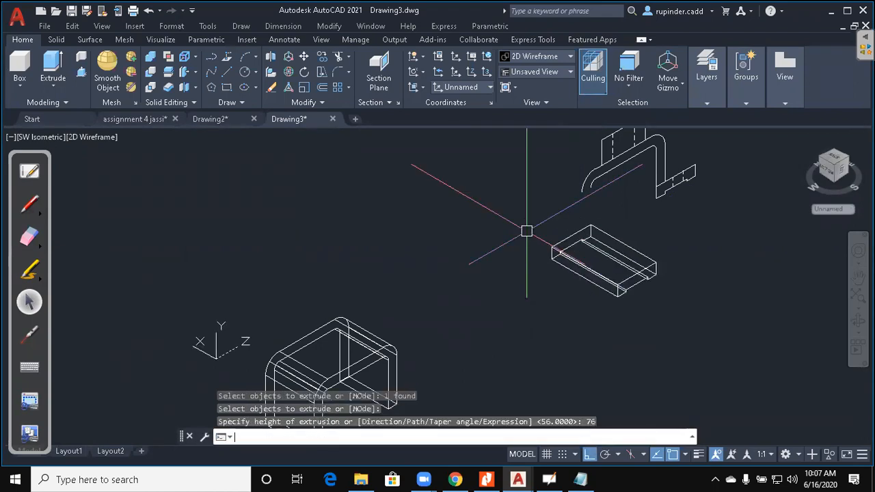
key("Escape")
key("Escape")
Move the foot solid to the near leg of the bridge, centring it on the leg's inner bottom edge by its edge midpoint
type("m")
key("Return")
left_click(650, 314)
left_click(642, 313)
scroll(627, 269, "up", 5)
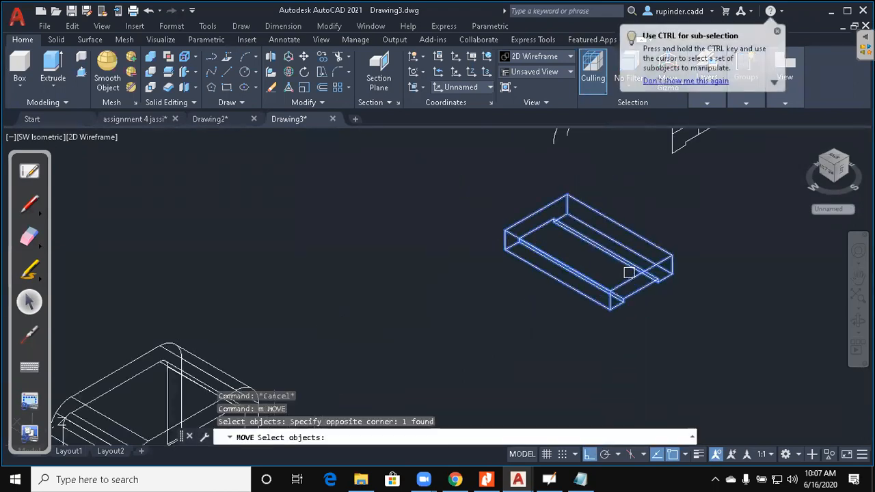
middle_click_drag(614, 293, 609, 313)
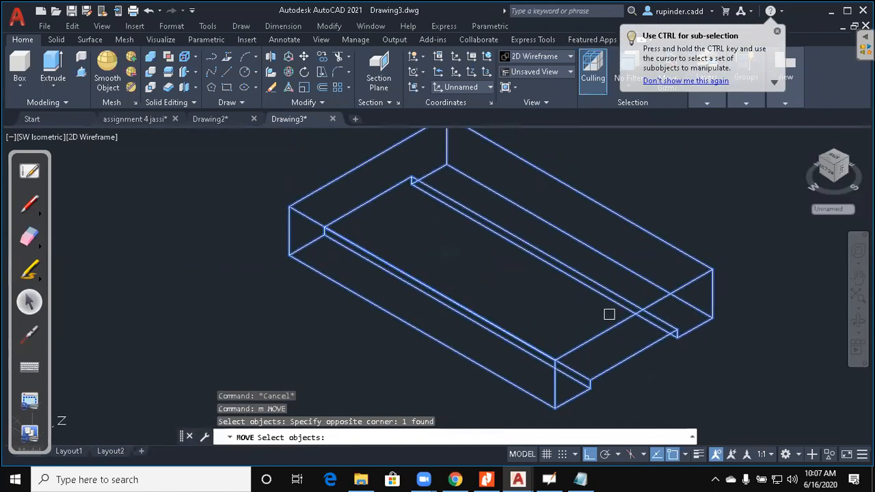
key("Return")
left_click(579, 240)
scroll(510, 289, "down", 4)
scroll(562, 239, "up", 3)
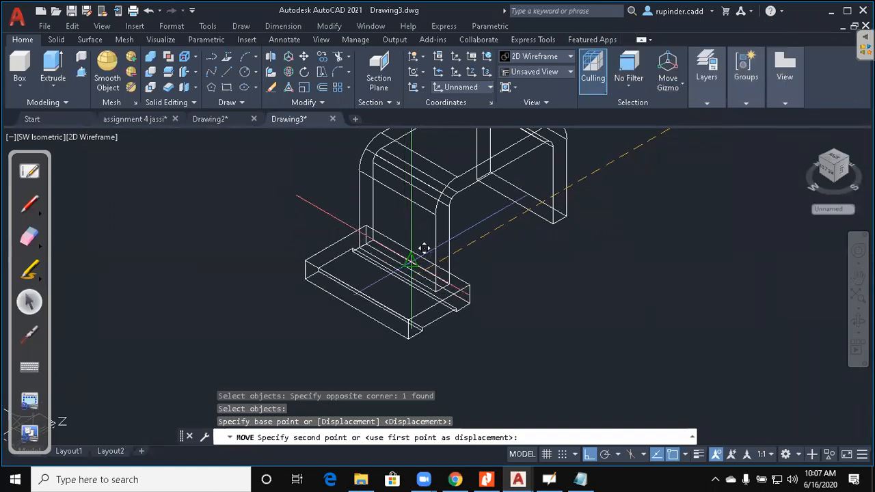
left_click(489, 277)
key("Escape")
key("Escape")
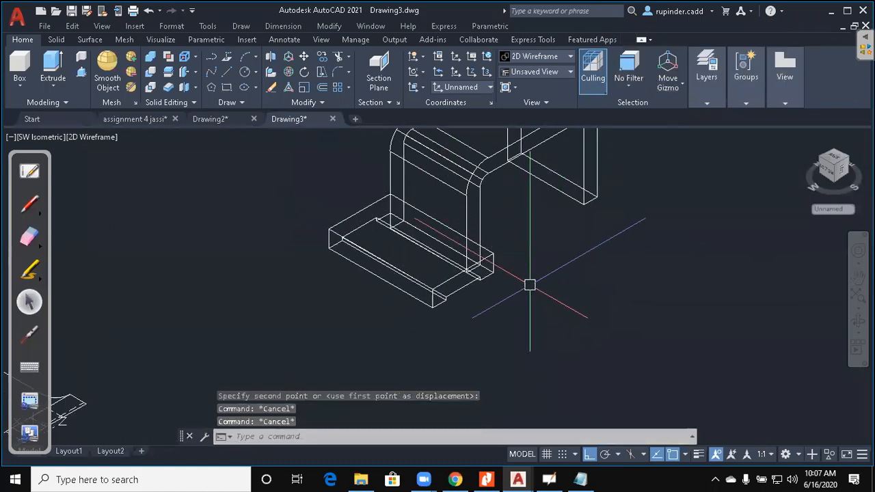
In the Front view, mirror the foot solid about the bridge's vertical centreline onto the other leg, keeping the original
key("alt+v")
key("3")
key("f")
scroll(463, 334, "up", 4)
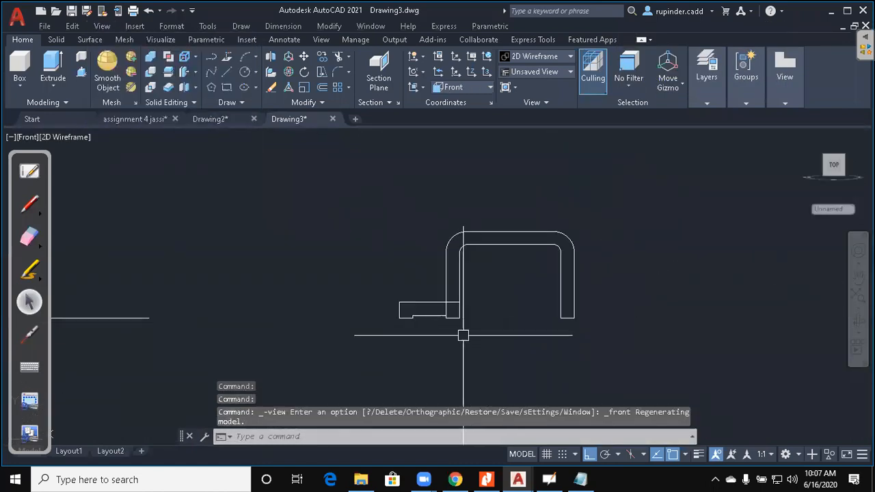
scroll(474, 324, "down", 4)
key("Escape")
key("Escape")
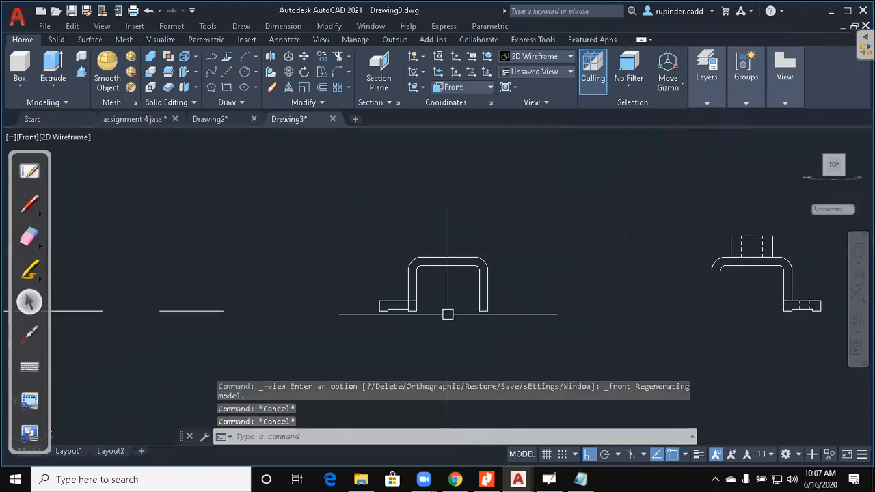
type("mi")
key("Return")
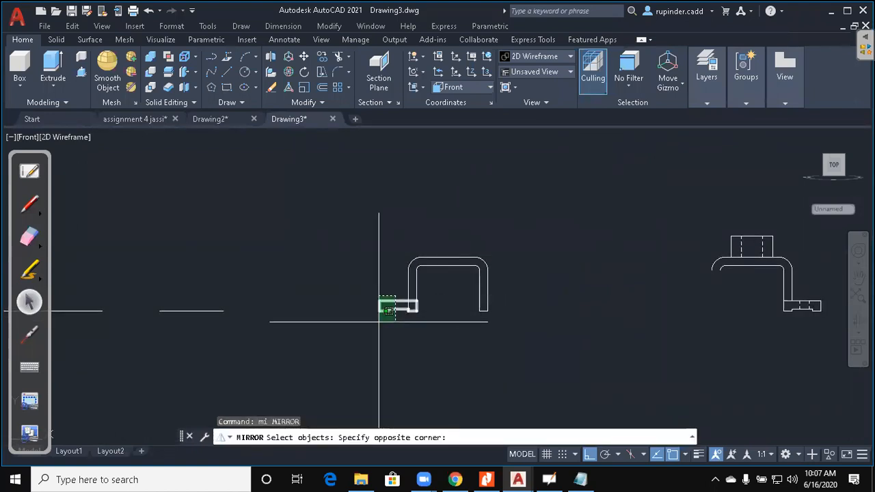
left_click(379, 321)
key("Return")
left_click(447, 265)
left_click(448, 206)
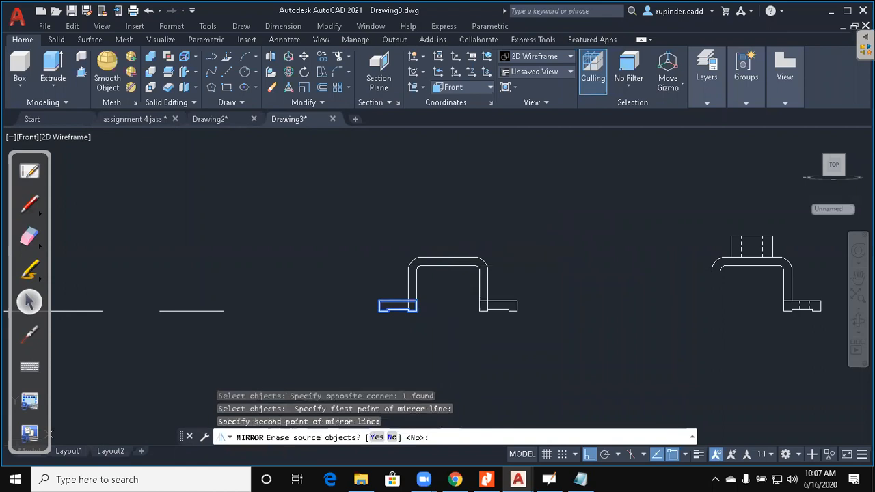
key("Return")
left_click(556, 246)
left_click(534, 230)
key("Escape")
key("Escape")
Show the model in SW Isometric view with the Conceptual visual style
key("alt+v")
key("d")
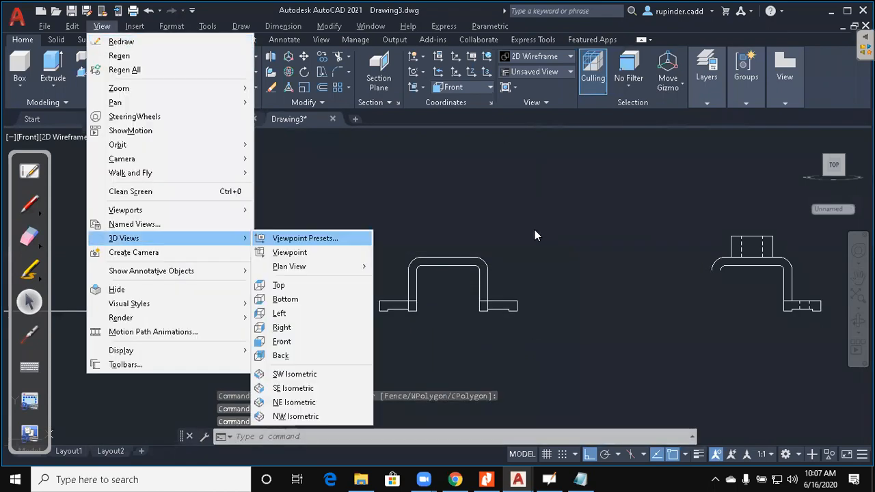
type("svs")
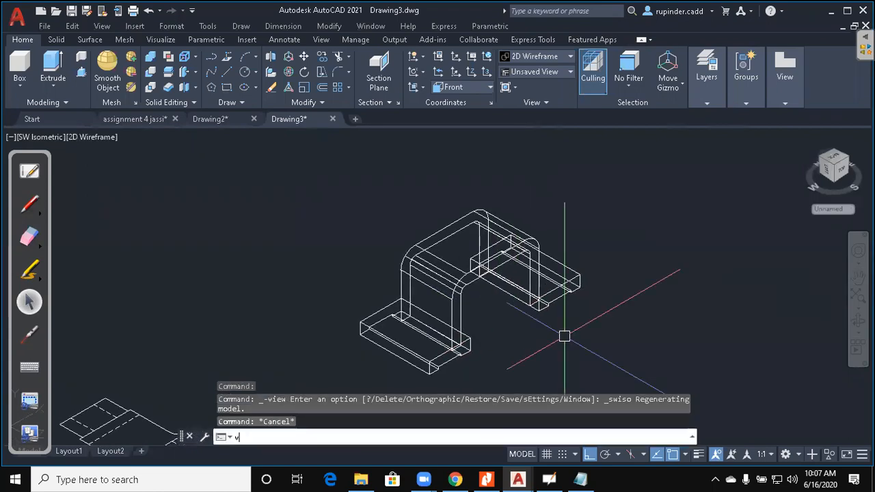
key("Return")
type("c")
key("Return")
key("Escape")
key("Escape")
key("Escape")
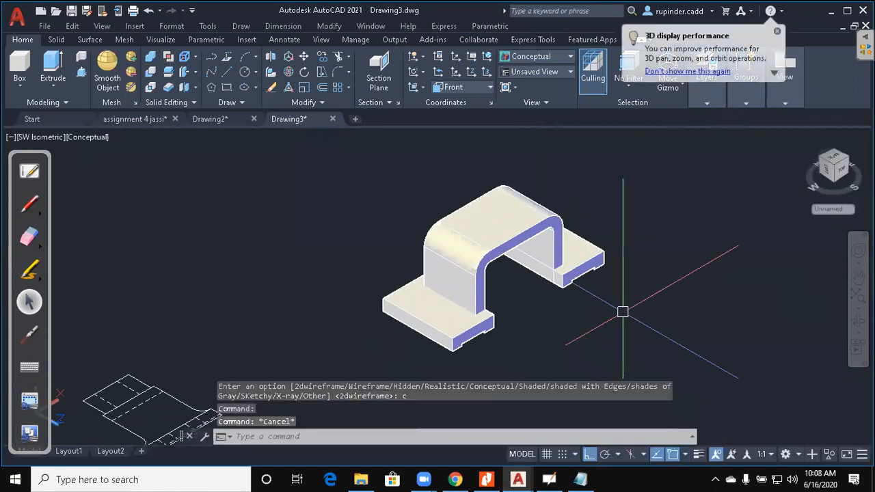
middle_click_drag(623, 312, 570, 325)
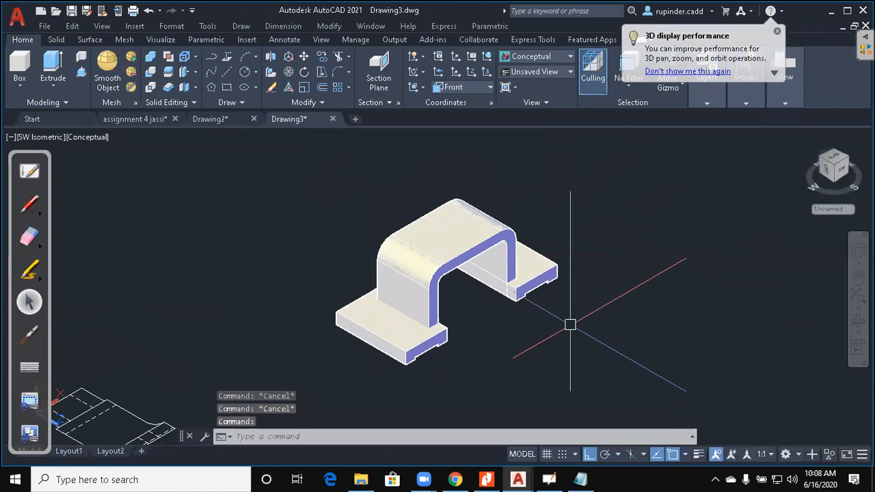
Union the bridge body and both feet into one solid
type("uni")
key("Return")
left_click(540, 367)
left_click(400, 203)
scroll(412, 240, "down", 5)
middle_click_drag(416, 264, 501, 219)
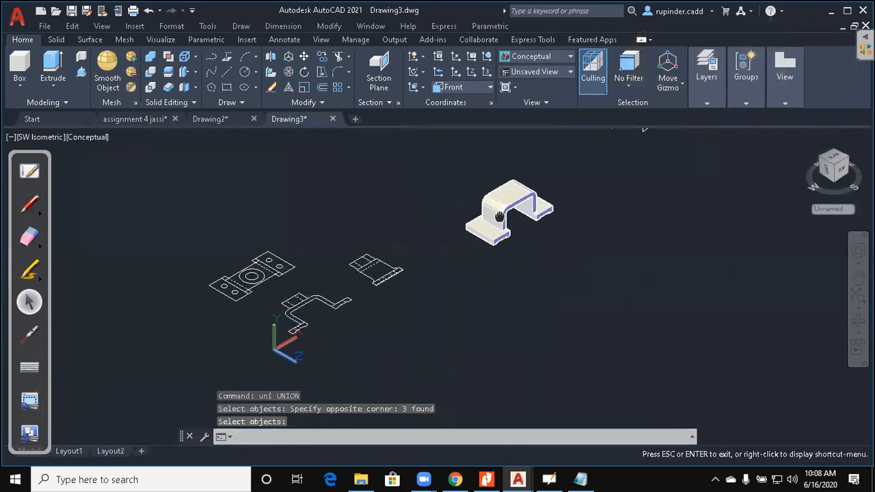
scroll(226, 265, "up", 2)
scroll(192, 299, "up", 1)
key("Escape")
key("Escape")
key("Escape")
Extrude the four small hole circles of the flat top view upward into tall cylinders
type("ext")
key("Return")
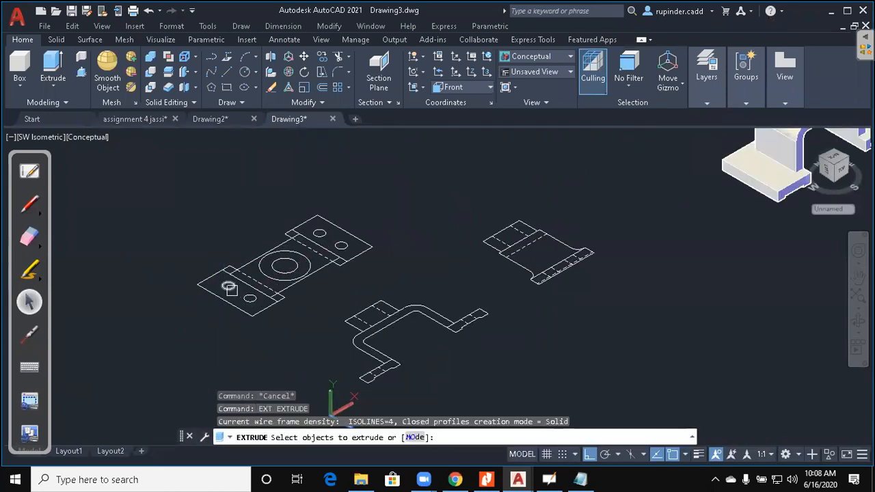
left_click(228, 287)
left_click(250, 298)
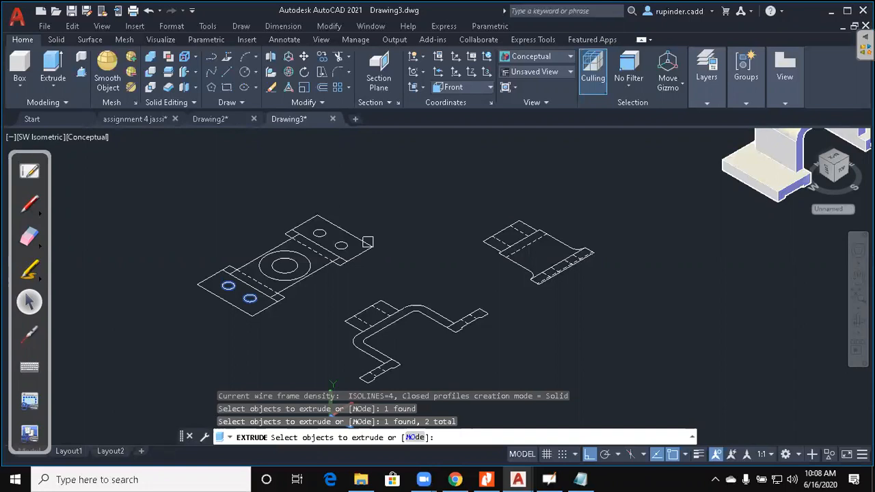
left_click(341, 245)
left_click(319, 233)
key("Return")
middle_click_drag(386, 165, 433, 209)
key("Escape")
key("Escape")
key("Escape")
Move the four cylinders from the top view's outer foot corner to the matching corner of the bracket solid
type("cm")
key("Return")
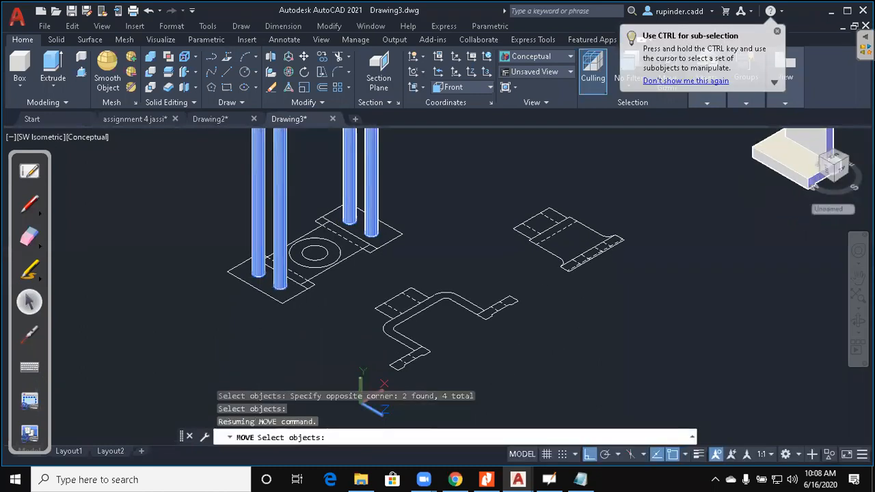
scroll(270, 267, "up", 3)
key("Return")
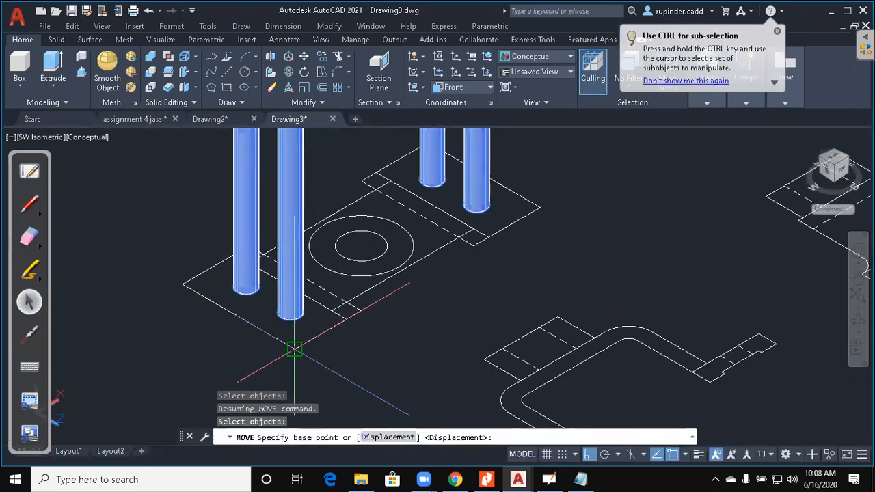
left_click(294, 350)
scroll(294, 342, "down", 3)
scroll(643, 240, "up", 5)
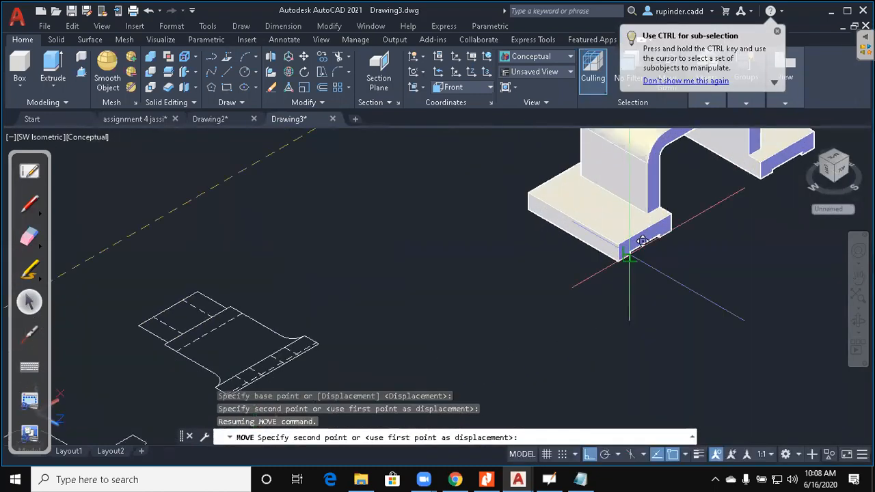
scroll(618, 251, "up", 2)
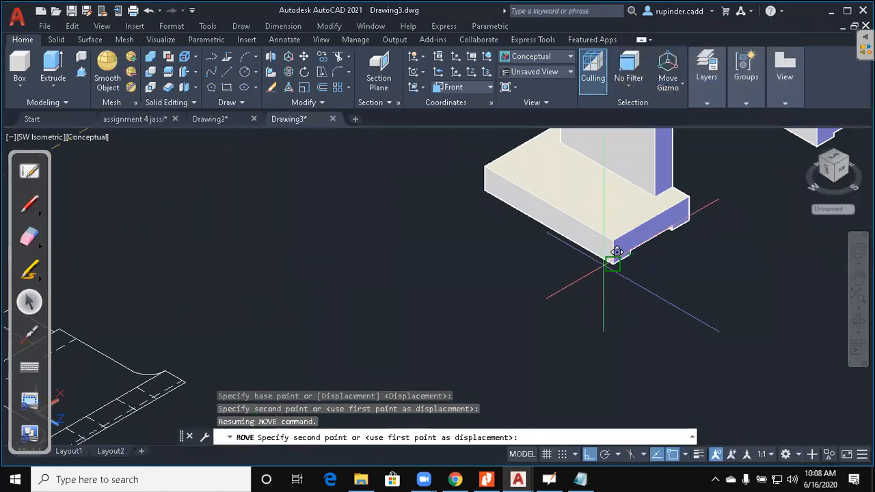
left_click(617, 252)
scroll(645, 332, "down", 3)
key("Escape")
Move the same four cylinders downward so they pass completely through both feet
type("m")
key("Return")
type("p")
key("Return")
key("Return")
left_click(720, 285)
key("Escape")
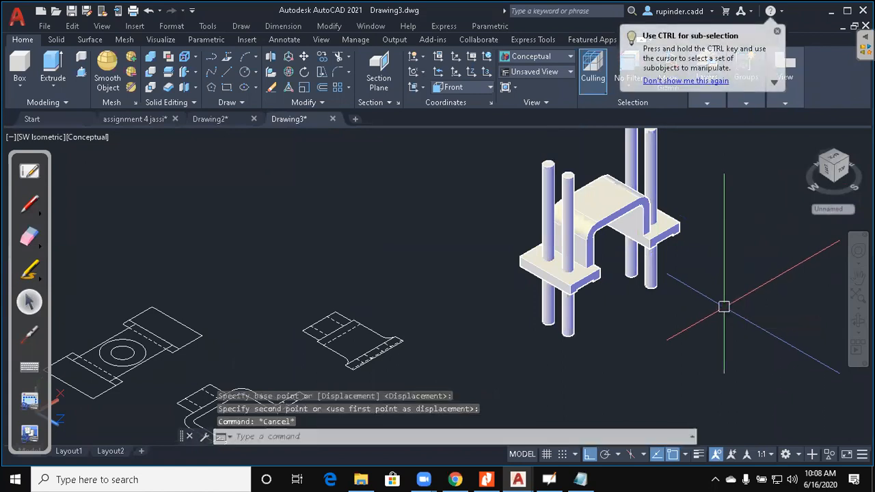
Subtract the four cylinders from the bracket solid to cut the mounting holes in the feet
type("su")
key("Return")
left_click(611, 206)
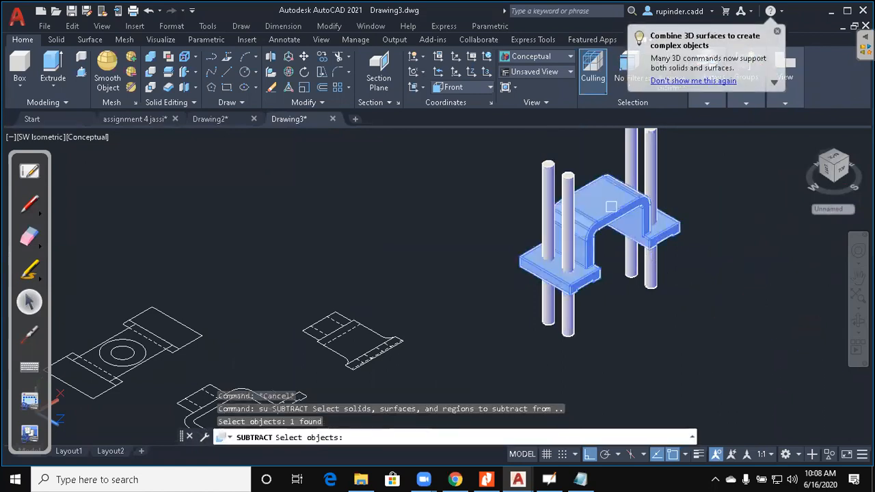
key("Return")
left_click(703, 334)
left_click(533, 197)
key("Return")
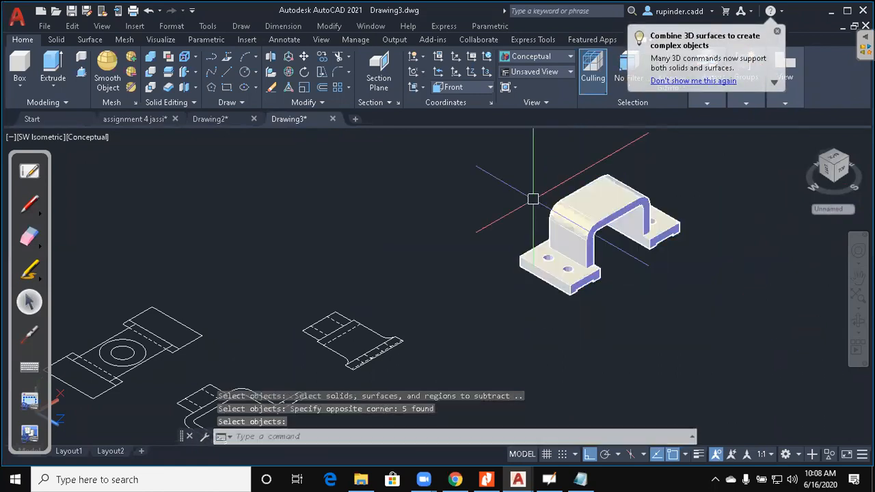
Copy the larger centre circle of the flat top view by its centre onto the middle of the bracket's top face, midway between its long-edge midpoints
key("Escape")
scroll(533, 198, "down", 3)
scroll(382, 287, "up", 6)
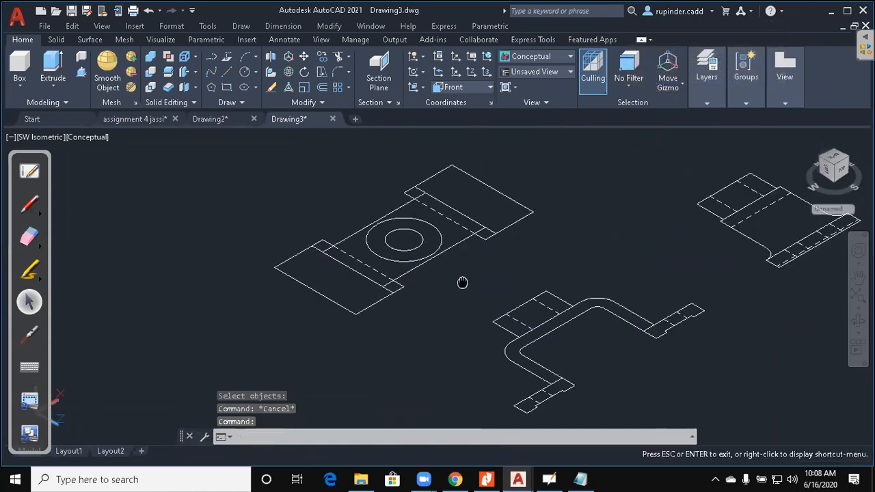
key("Escape")
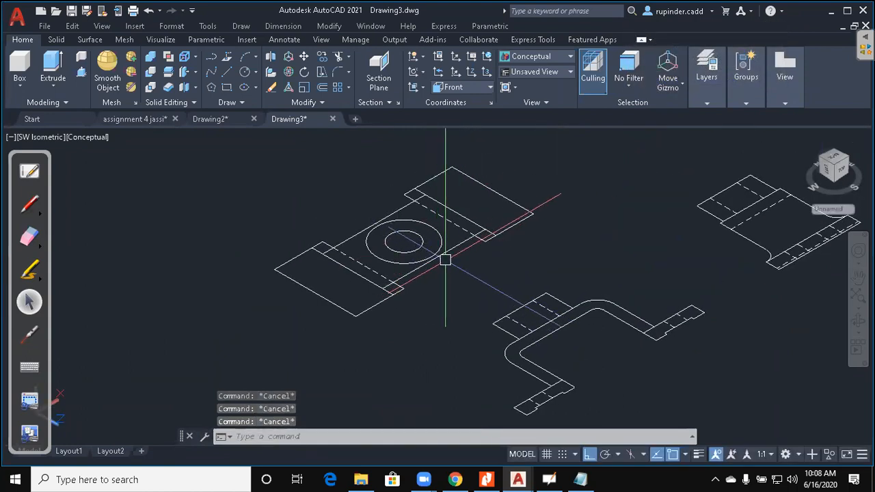
type("co")
key("Return")
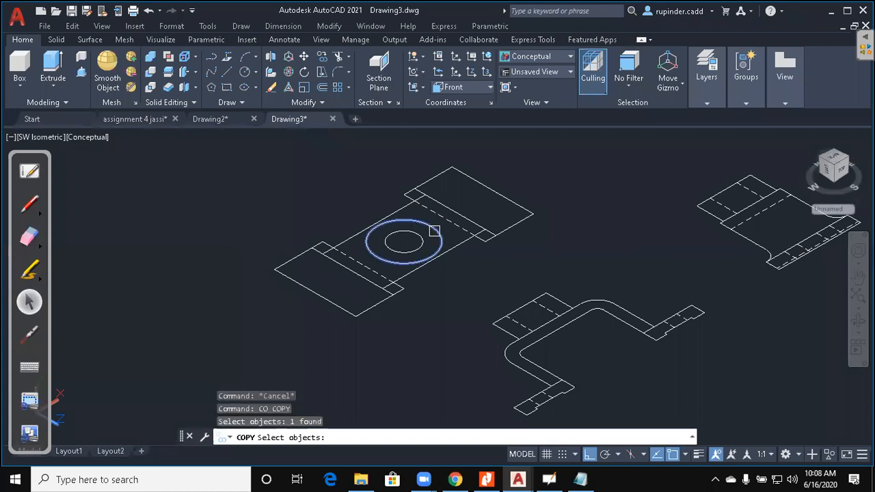
key("Return")
left_click(404, 242)
scroll(488, 226, "down", 3)
middle_click_drag(648, 201, 525, 293)
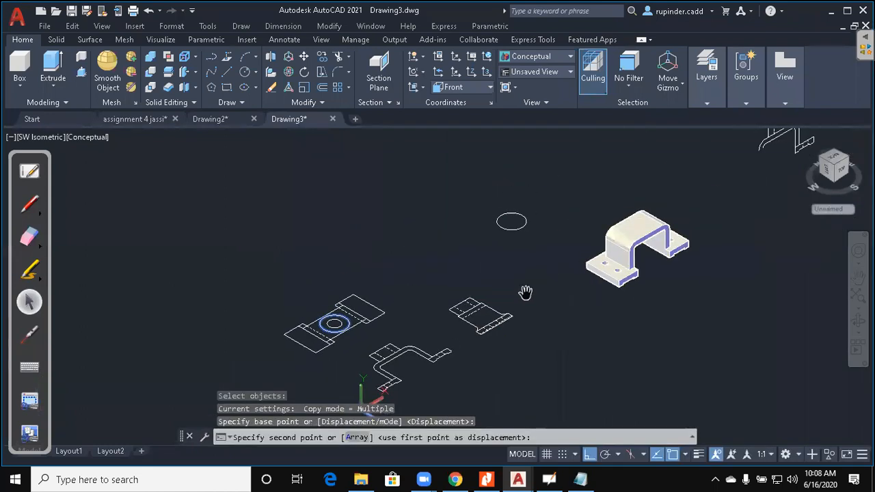
scroll(665, 207, "up", 3)
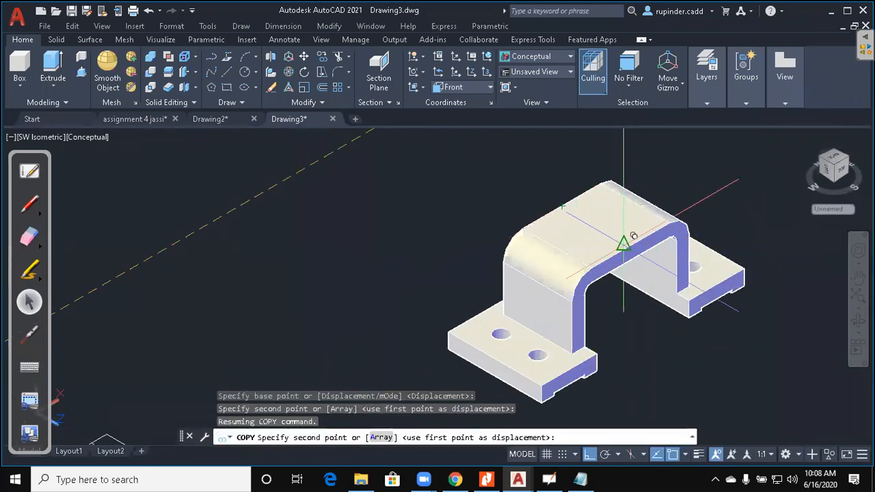
right_click(517, 196, "shift")
left_click(565, 181)
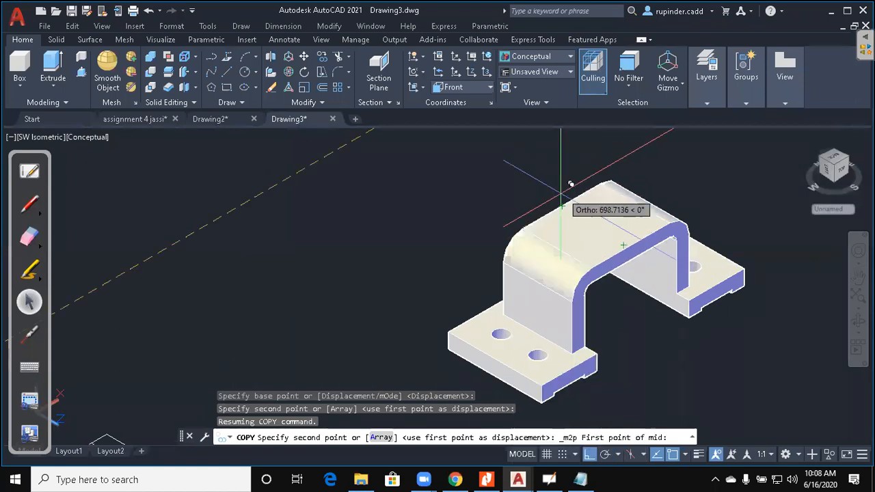
left_click(561, 203)
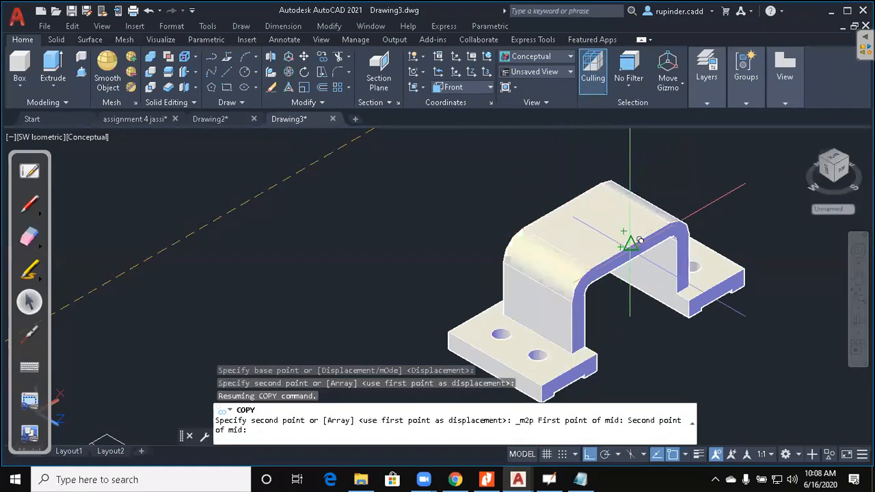
left_click(630, 244)
key("Escape")
key("Escape")
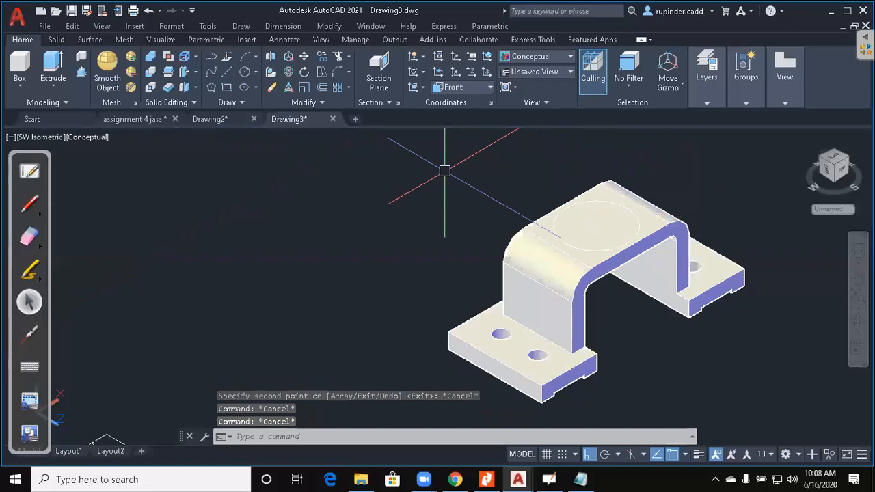
Measure the height of the cylindrical boss above the bracket's top line in the flat side view
middle_click_drag(433, 200, 450, 166)
scroll(450, 166, "down", 4)
middle_click_drag(417, 236, 478, 157)
scroll(337, 230, "up", 3)
key("Escape")
key("Escape")
type("di")
key("Return")
scroll(335, 250, "up", 3)
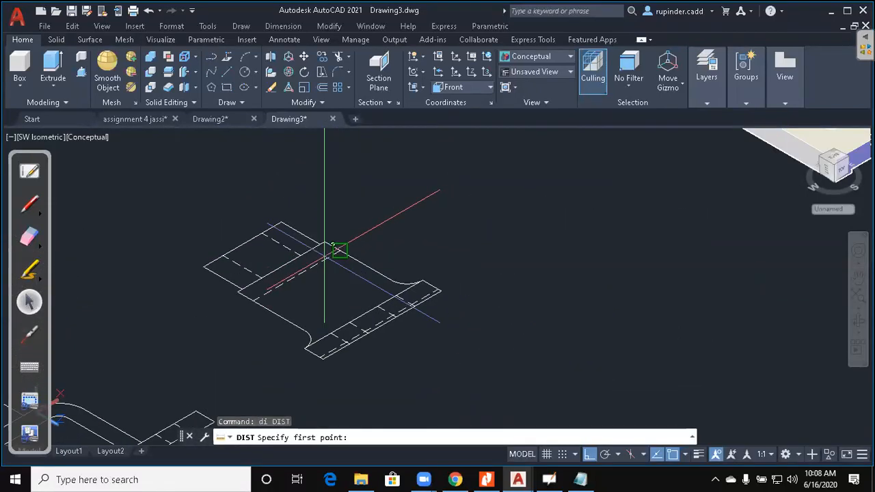
left_click(317, 238)
left_click(258, 209)
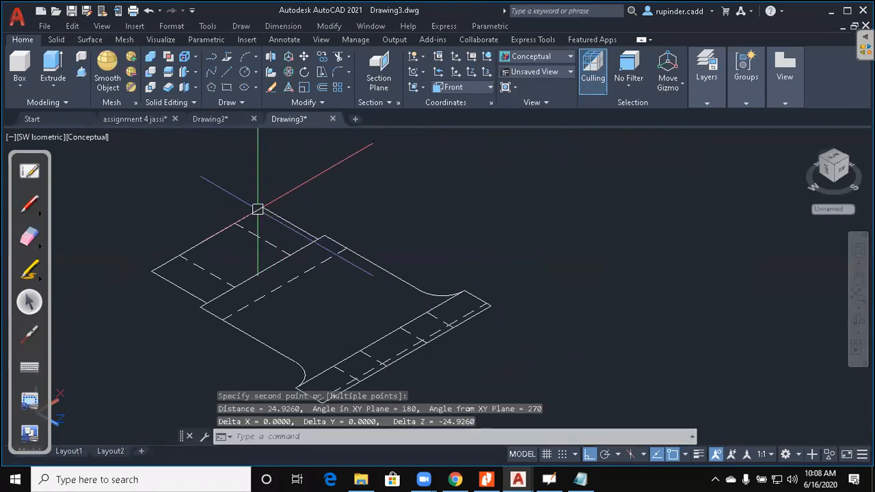
Switch the visual style to 2D Wireframe with the bracket solid in view
scroll(444, 211, "down", 4)
middle_click_drag(535, 229, 474, 293)
middle_click_drag(647, 168, 585, 267)
key("Escape")
type("vs")
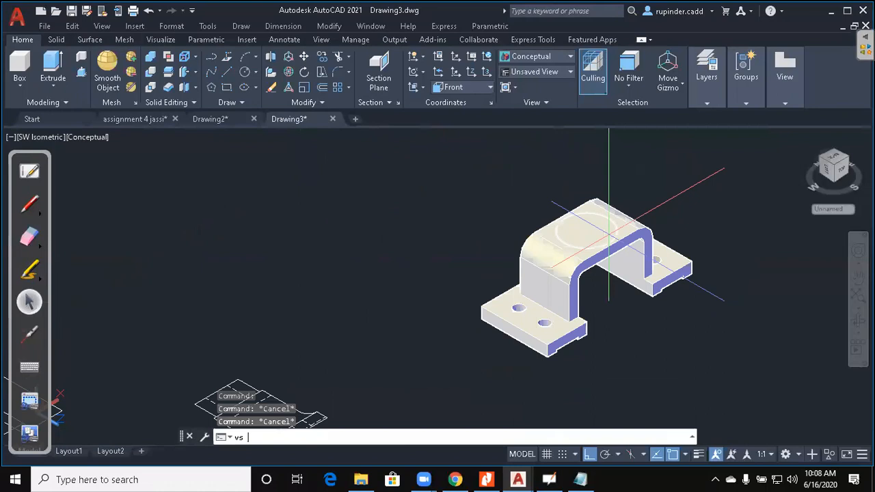
key("Return")
key("Escape")
type("vs")
key("Return")
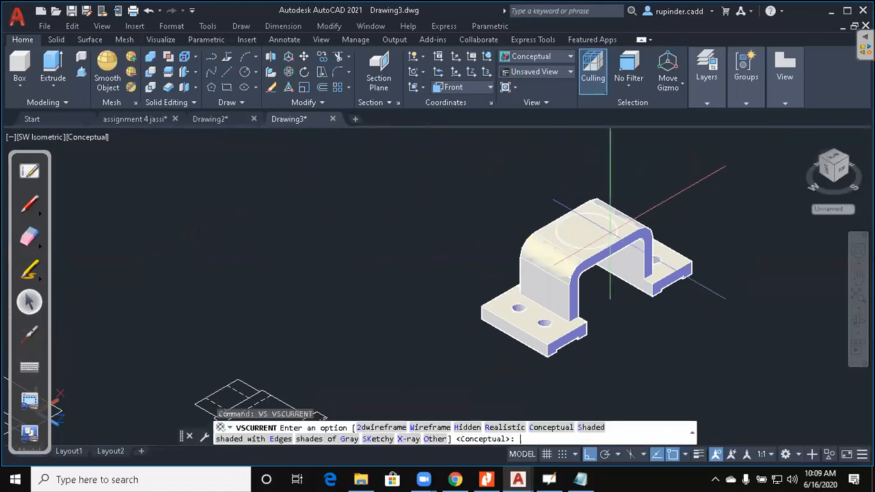
type("2")
key("Return")
Extrude the circle on the bracket's top face upward by 25 to form the boss
key("Escape")
type("ext")
key("Return")
left_click(560, 236)
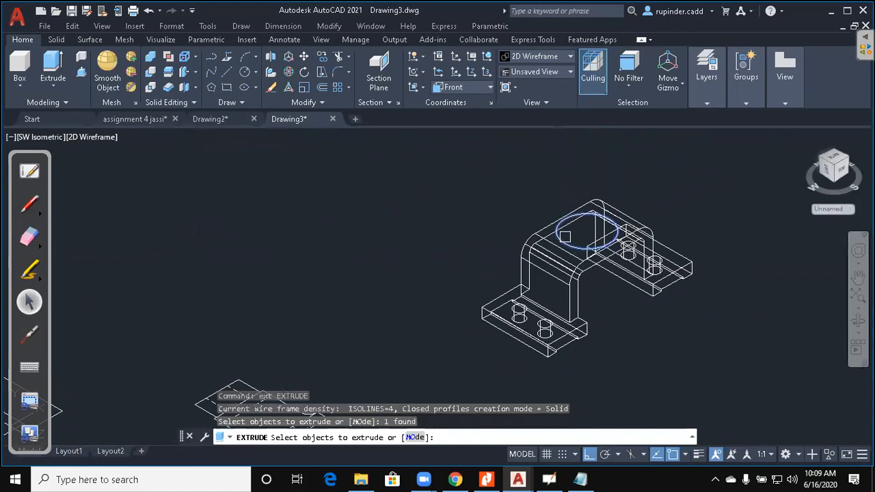
key("Return")
type("25")
key("Return")
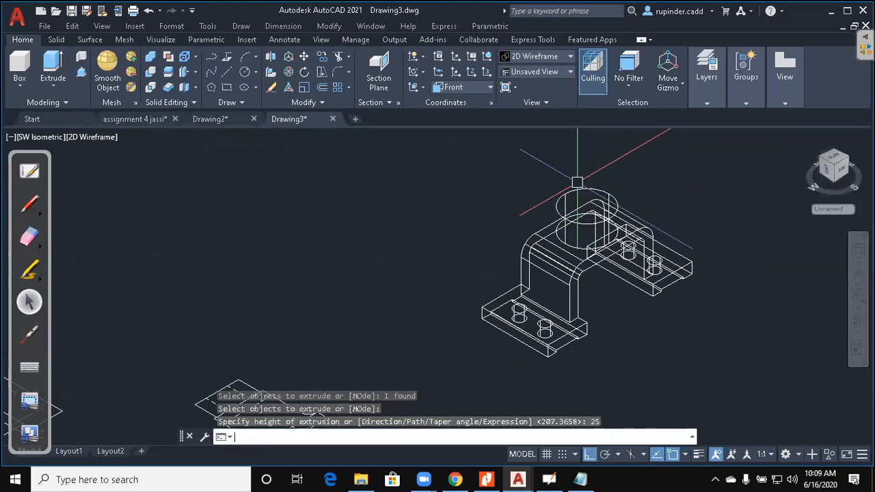
Unite the boss cylinder and the bracket into a single solid
key("Escape")
key("Escape")
type("uni")
key("Return")
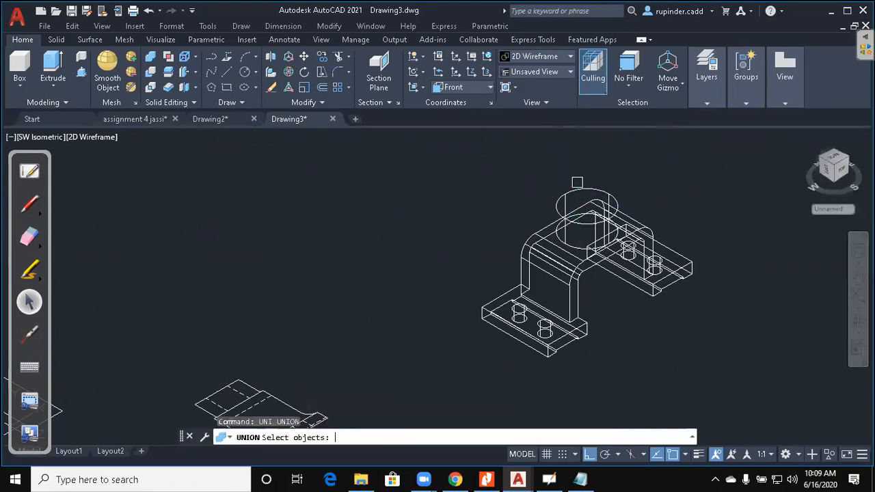
left_click(672, 354)
left_click(572, 227)
scroll(515, 299, "down", 3)
scroll(420, 298, "up", 8)
key("Escape")
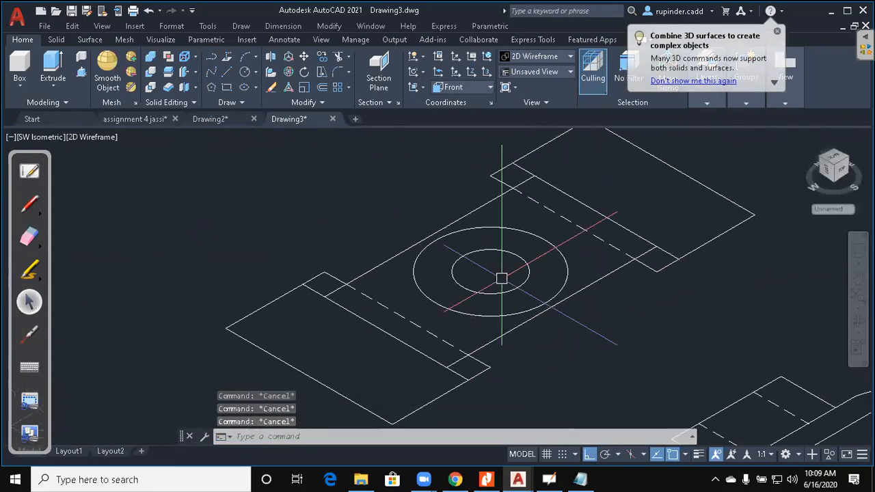
type("m")
key("Return")
left_click(495, 292)
key("Return")
left_click(490, 271)
scroll(509, 253, "down", 3)
scroll(509, 259, "up", 3)
key("Escape")
Move the smaller centre circle of the flat top view by its centre to the centre of the boss's upper face
key("Return")
left_click(484, 270)
key("Return")
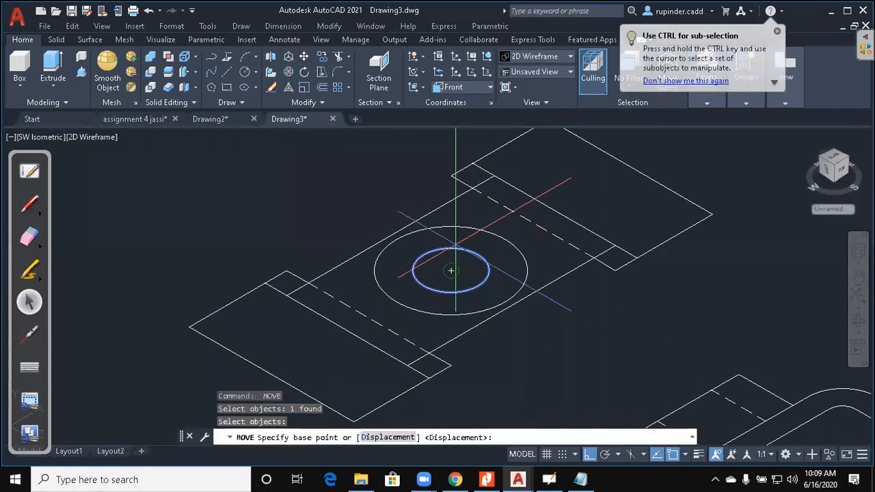
left_click(450, 270)
scroll(519, 246, "down", 4)
middle_click_drag(596, 224, 377, 351)
middle_click_drag(689, 241, 641, 286)
scroll(641, 287, "up", 5)
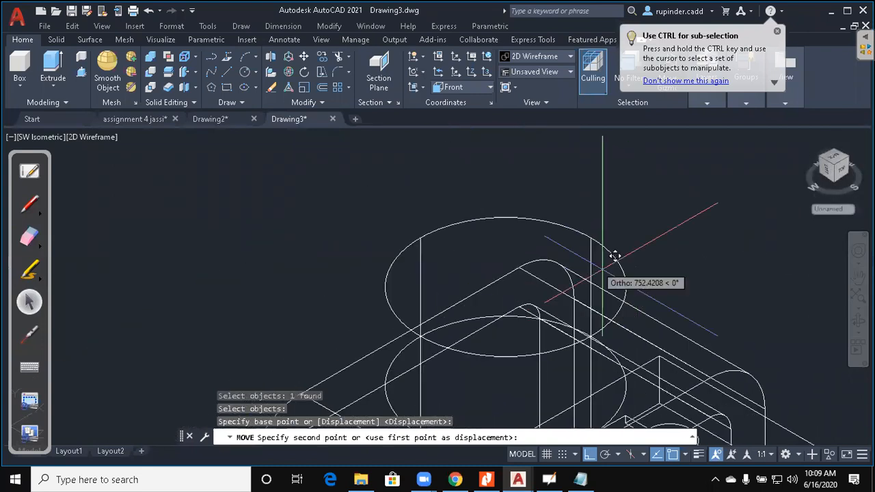
left_click(505, 287)
Extrude the small circle downward from the boss's upper face so the cylinder passes completely through the boss and the bracket's top plate
key("Escape")
type("ext")
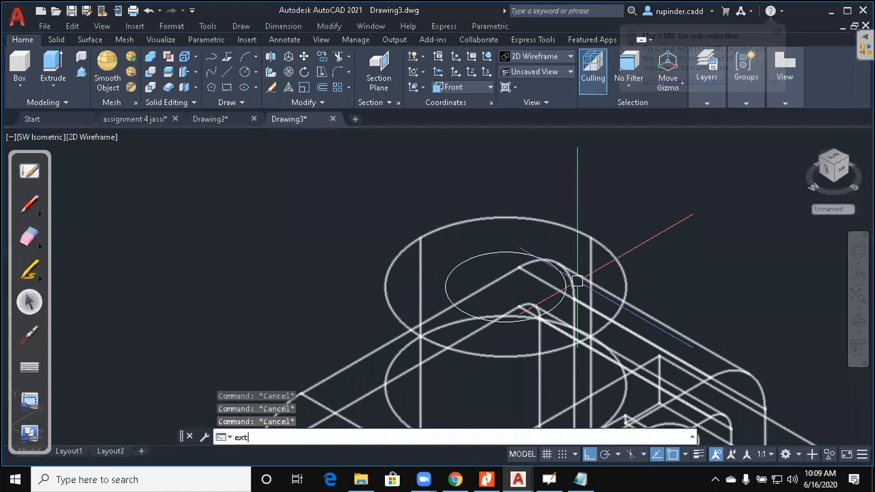
key("Return")
left_click(512, 252)
key("Return")
scroll(515, 243, "down", 5)
middle_click_drag(536, 296, 491, 171)
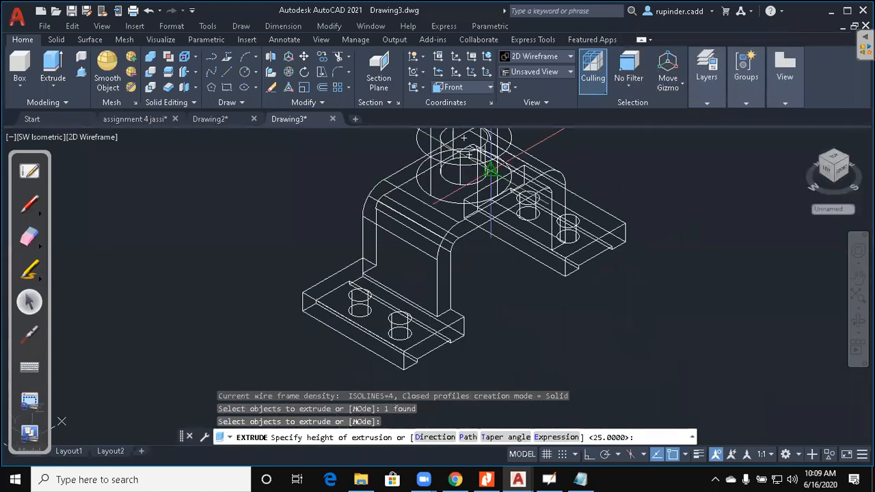
key("Return")
key("Return")
key("Escape")
Subtract the long inner cylinder from the bracket solid to cut the through hole in the boss
type("su")
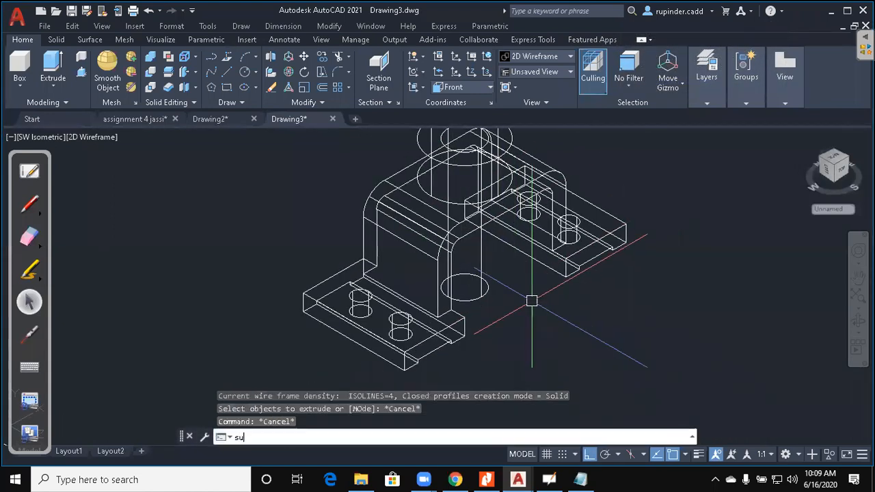
key("Return")
left_click(542, 221)
key("Return")
left_click(477, 284)
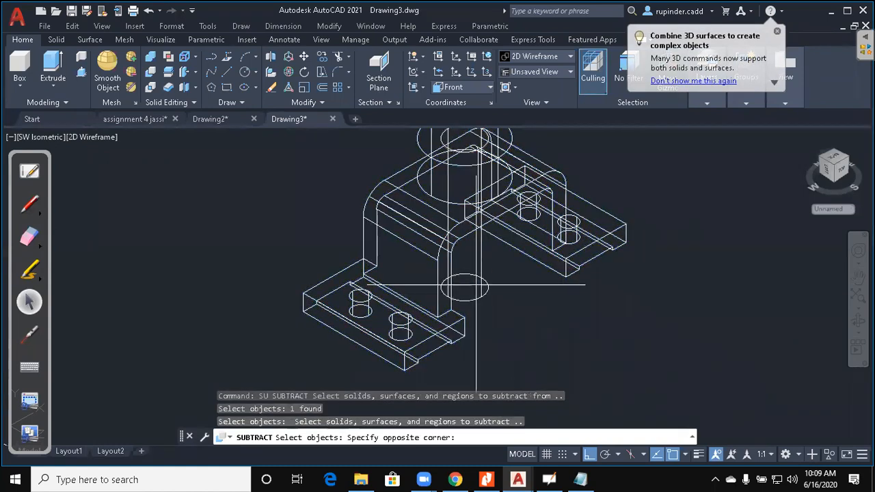
left_click(481, 260)
key("Return")
middle_click_drag(524, 293, 556, 308)
key("Escape")
key("Escape")
key("Escape")
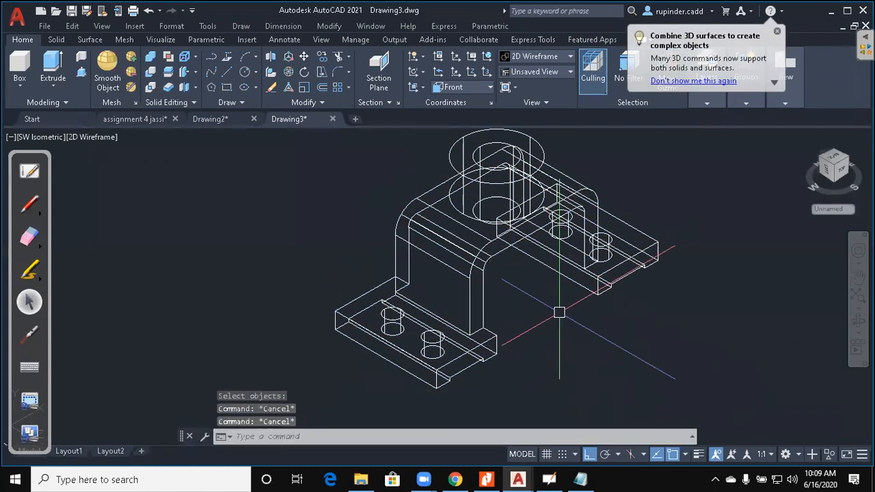
Switch the visual style back to Conceptual to display the shaded bracket
type("vs")
key("Return")
type("c")
key("Return")
scroll(561, 316, "down", 3)
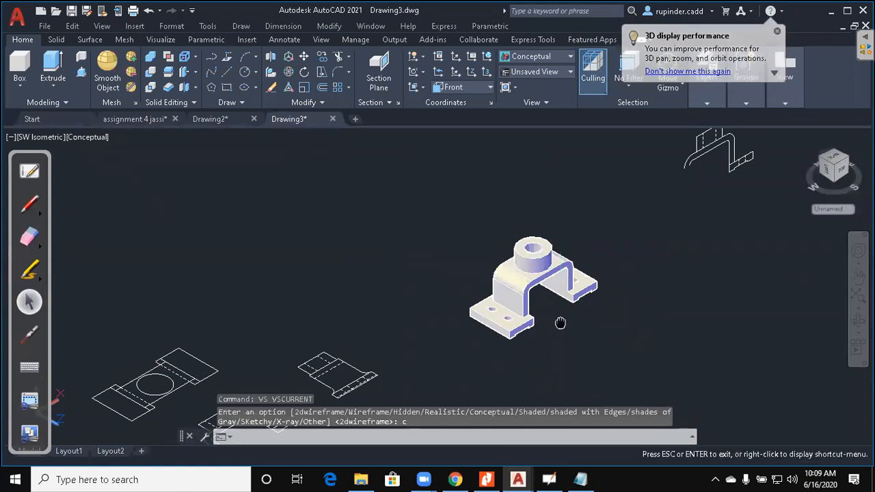
Measure the radius of the concave arc where the leg meets the foot in the flat side view
scroll(559, 308, "up", 1)
middle_click_drag(370, 339, 431, 246)
scroll(410, 293, "up", 5)
scroll(414, 256, "up", 2)
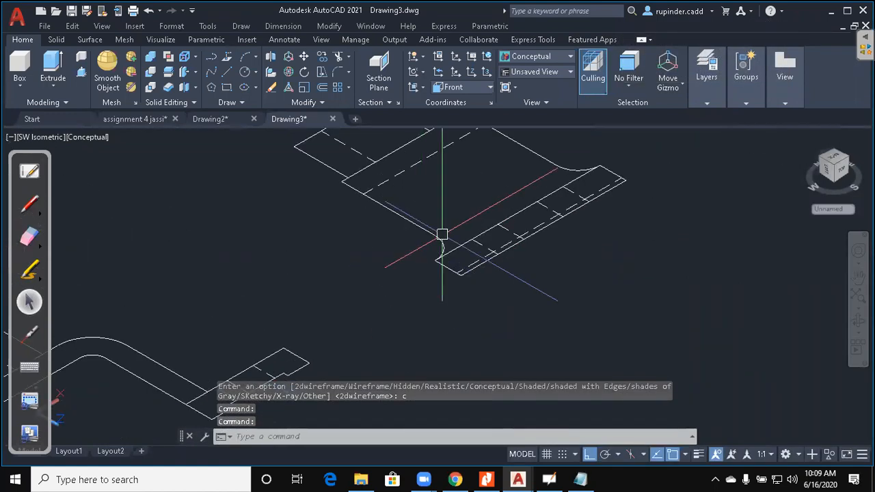
key("Escape")
key("Escape")
type("me")
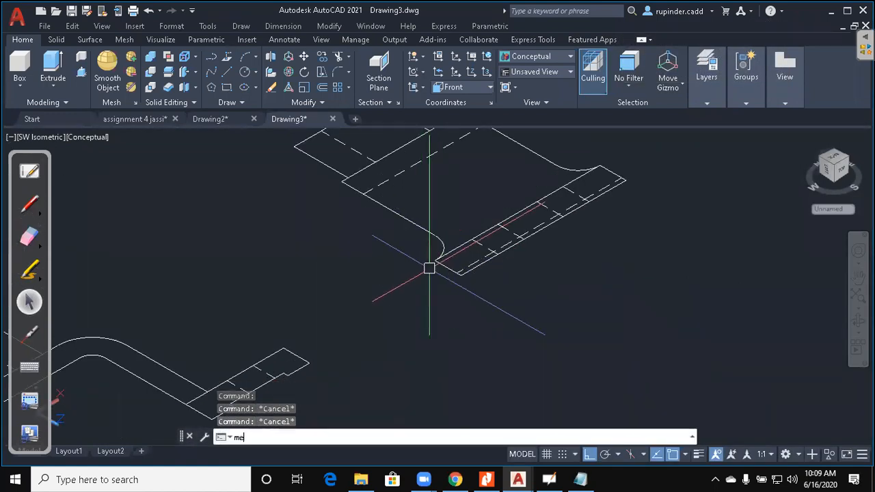
type("a")
key("Return")
type("r")
key("Return")
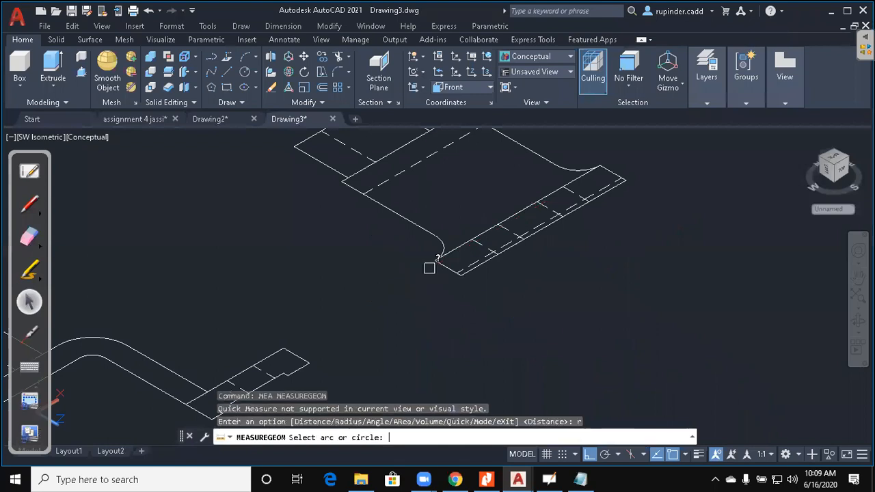
scroll(433, 272, "up", 3)
left_click(454, 220)
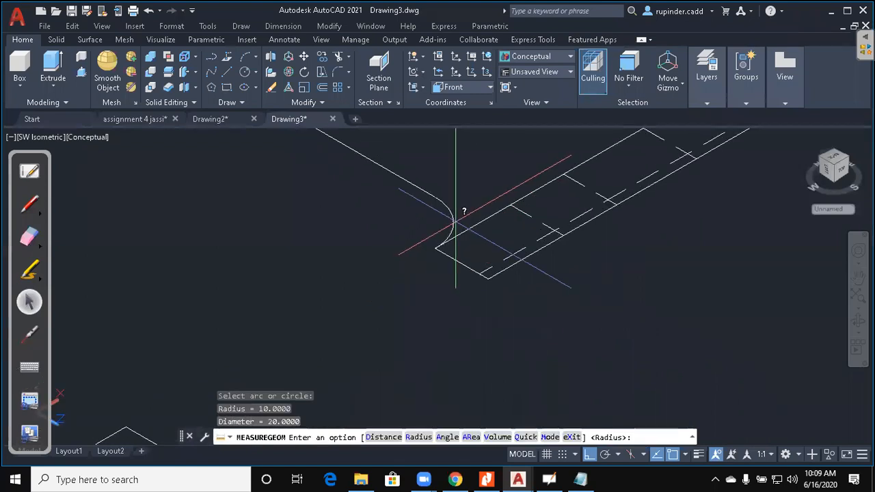
Fillet the short edge between the near leg's side face and the top of its foot with radius 10
scroll(455, 222, "down", 5)
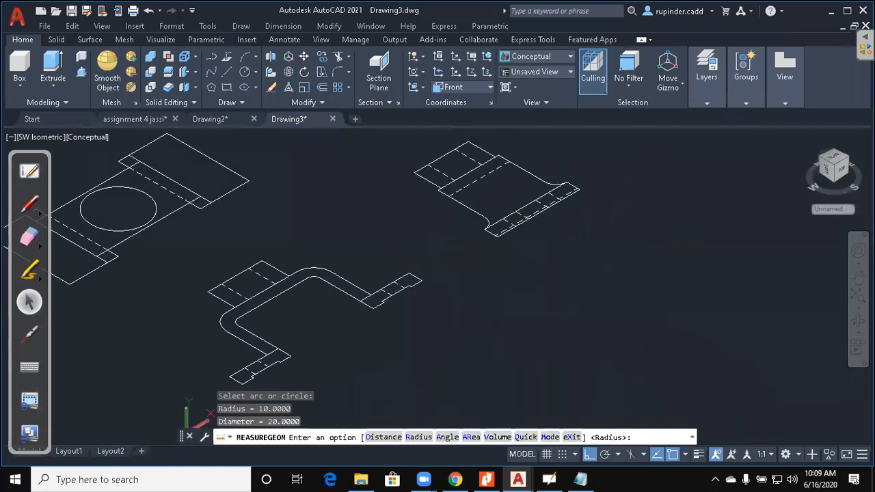
middle_click_drag(707, 155, 497, 298)
key("Escape")
key("Escape")
scroll(639, 199, "up", 2)
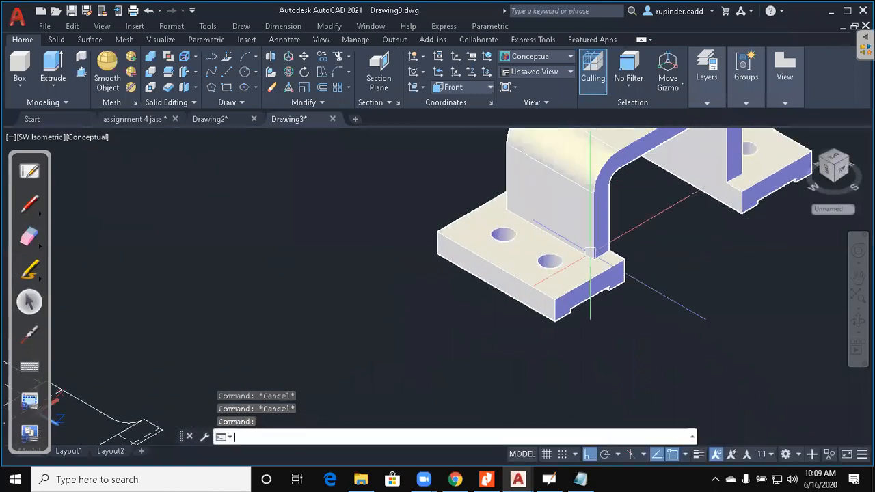
type("f")
key("Return")
type("r")
key("Return")
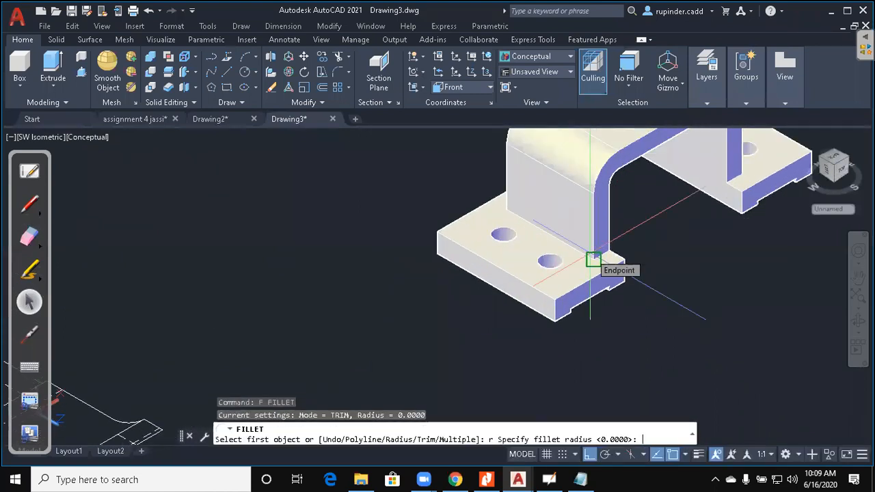
type("10")
key("Return")
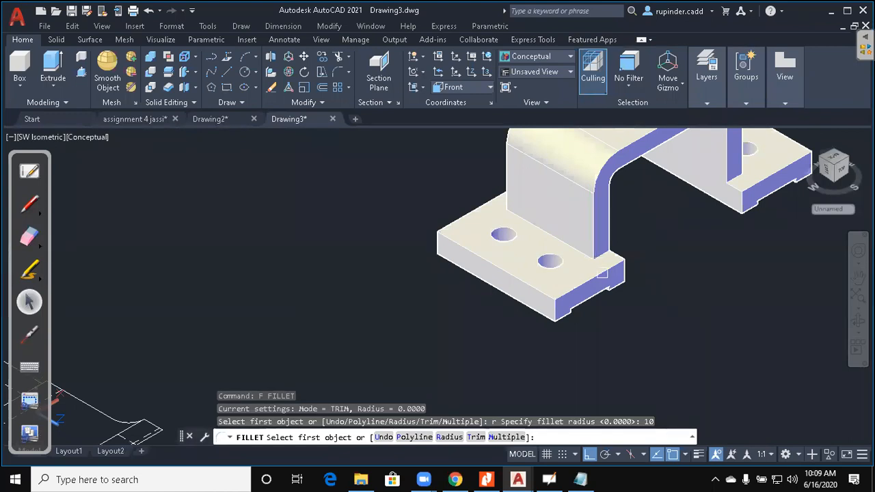
scroll(601, 272, "up", 4)
left_click(613, 232)
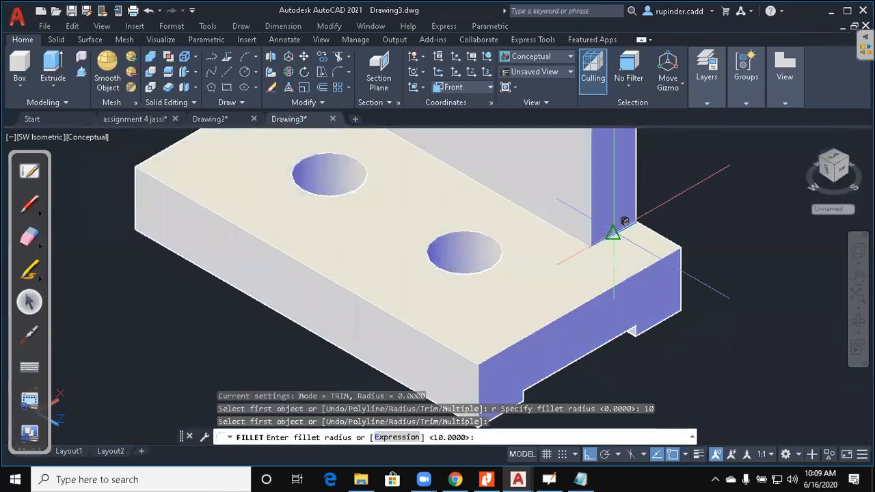
scroll(613, 233, "up", 3)
key("Return")
key("Return")
Fillet the short edge where the far leg's front side face meets the top of its foot with radius 10
scroll(696, 234, "down", 5)
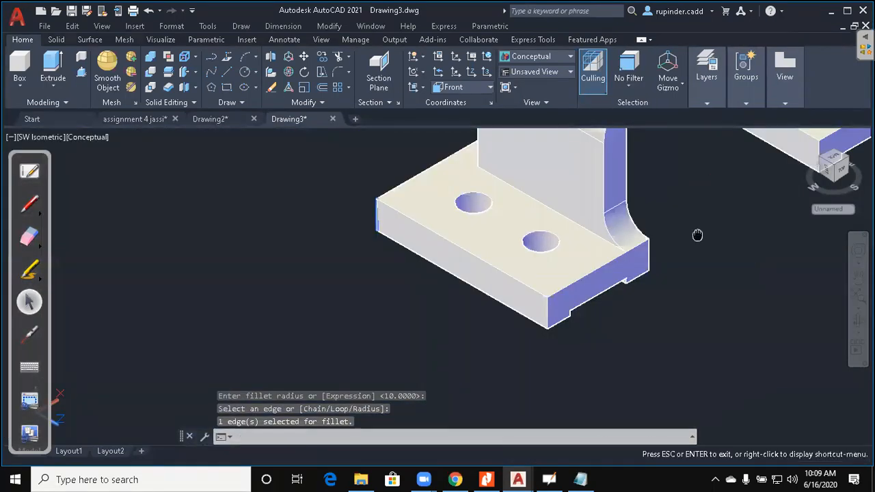
scroll(644, 285, "up", 3)
key("Return")
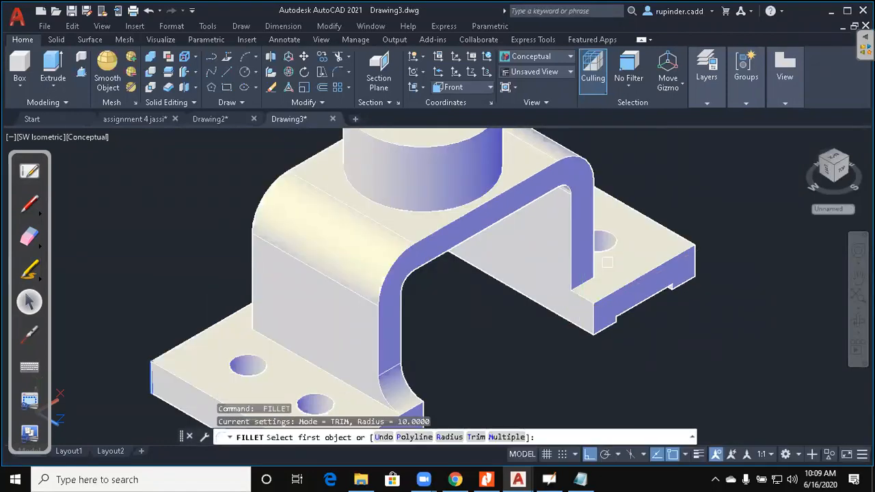
scroll(607, 262, "up", 3)
left_click(560, 308)
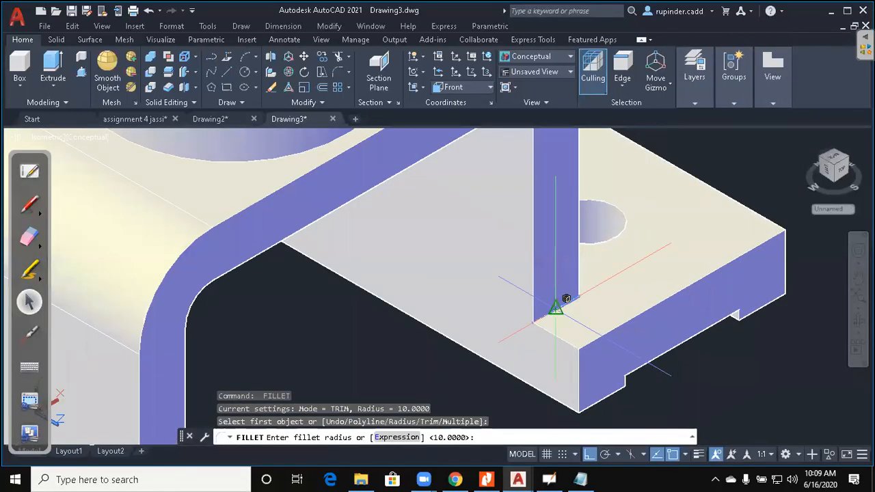
key("Return")
key("Return")
Orbit to the bracket's opposite side and fillet one short leg-to-foot edge there with radius 10
scroll(558, 306, "down", 5)
middle_click_drag(564, 330, 681, 319, "shift")
middle_click_drag(437, 349, 471, 373, "shift")
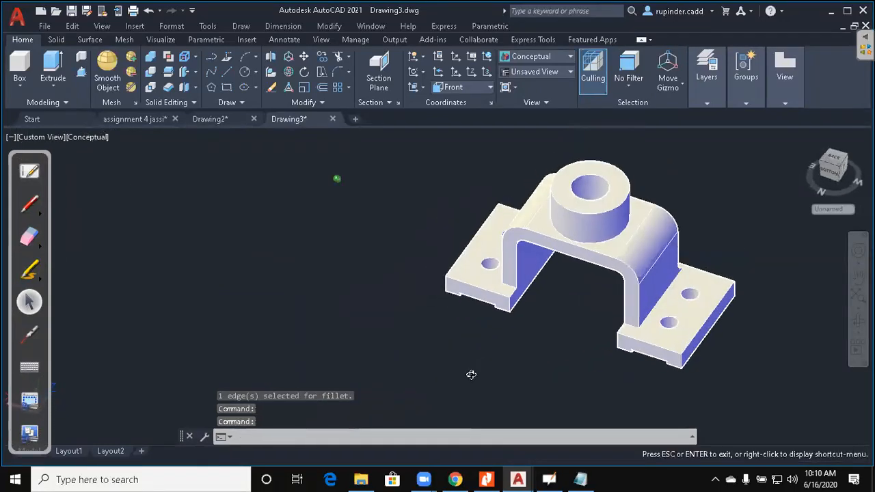
scroll(624, 313, "up", 5)
mouse_move(624, 313)
middle_mouse_down("shift")
mouse_move(597, 336)
mouse_move(578, 330)
middle_mouse_up("shift")
type("f")
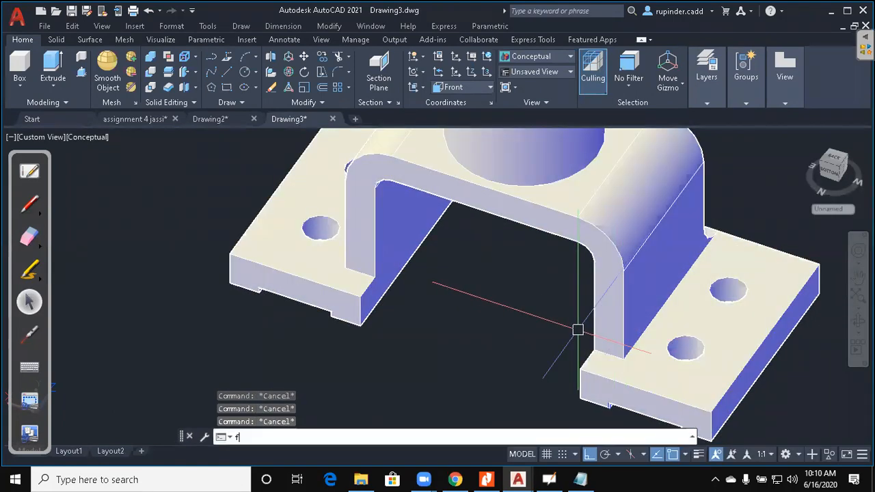
key("Return")
scroll(670, 352, "up", 3)
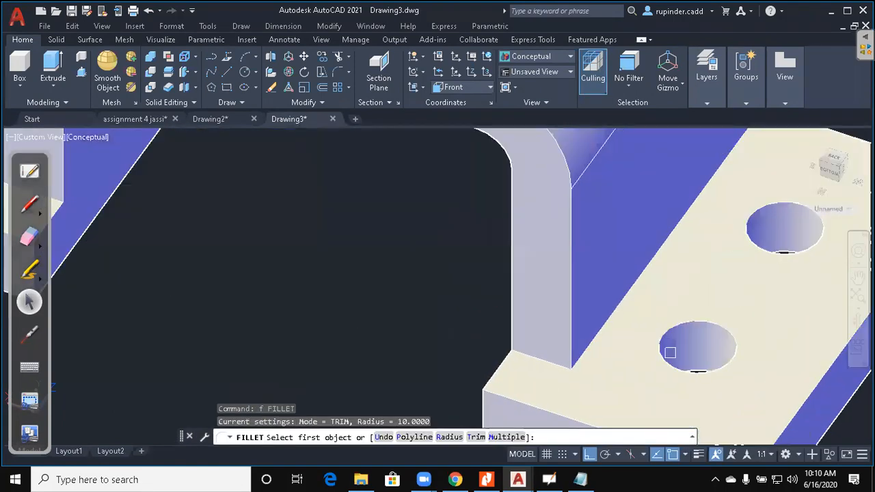
left_click(555, 364)
key("Return")
key("Return")
scroll(514, 358, "down", 5)
middle_click_drag(511, 357, 544, 350)
key("Escape")
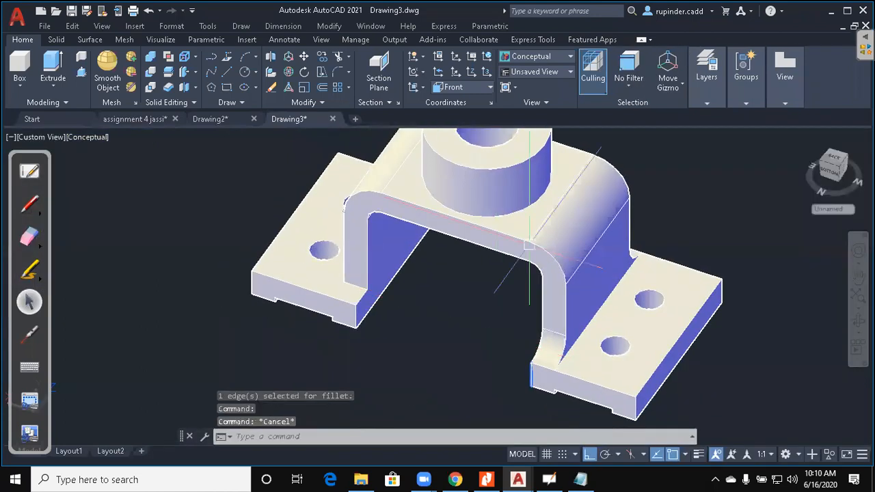
Switch to the NW Isometric view and fillet the remaining short leg-to-foot edge with radius 10
left_click(555, 69)
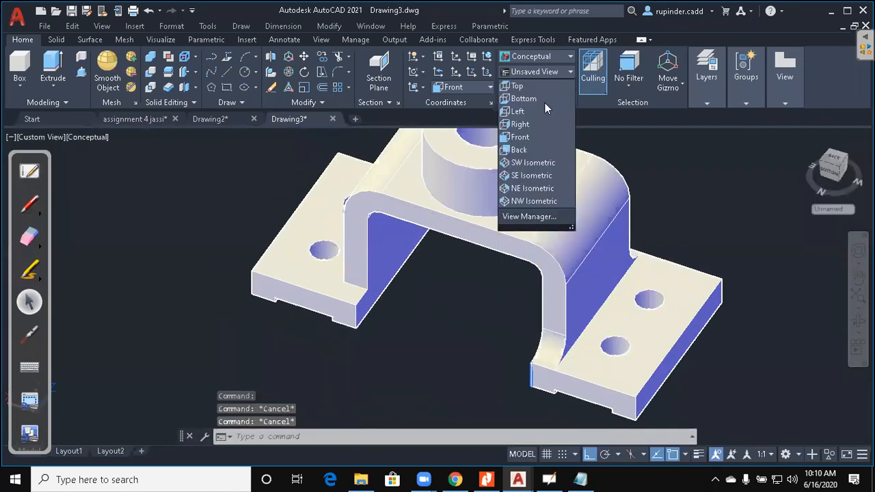
left_click(527, 200)
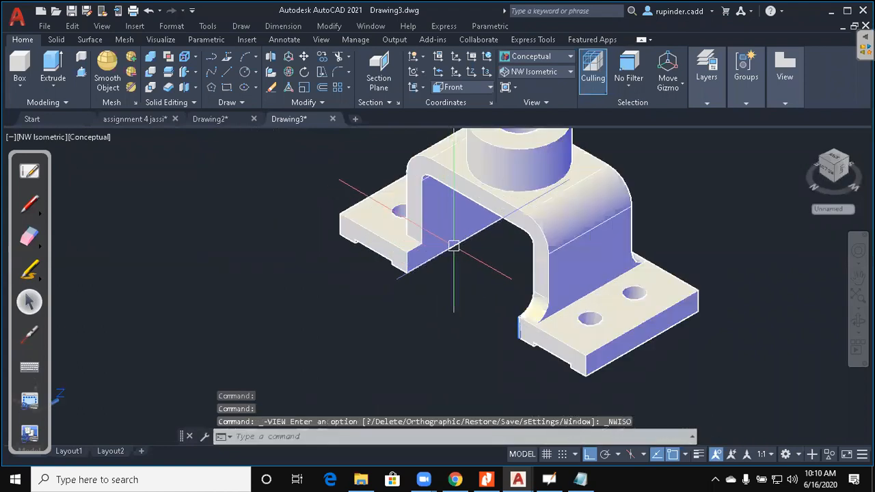
scroll(506, 298, "up", 5)
key("Escape")
key("Escape")
type("F")
key("Return")
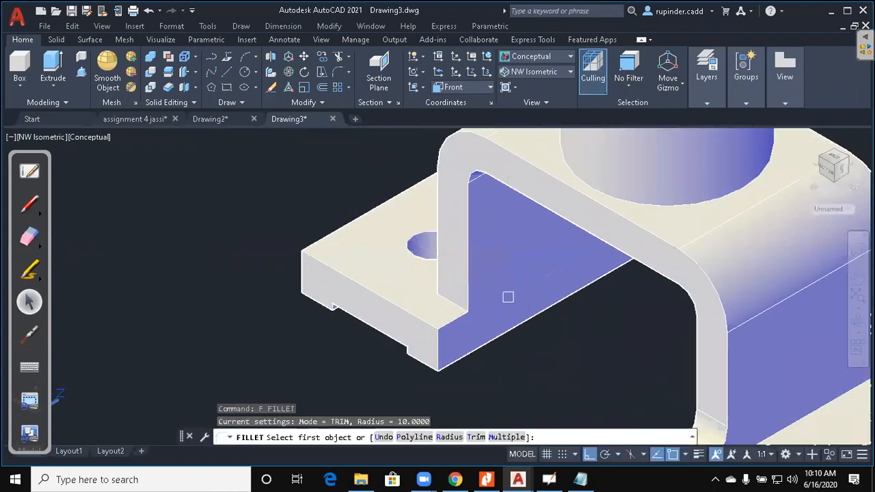
scroll(506, 298, "up", 3)
left_click(456, 300)
key("Return")
key("Return")
scroll(598, 327, "down", 5)
Return to the SW Isometric view with the bracket and the surrounding 2D views in sight
middle_click_drag(597, 328, 658, 273, "shift")
scroll(443, 333, "down", 4)
scroll(475, 297, "down", 4)
middle_click_drag(484, 390, 498, 314)
scroll(499, 314, "up", 3)
middle_click_drag(522, 215, 384, 312)
key("alt+v")
key("3")
key("s")
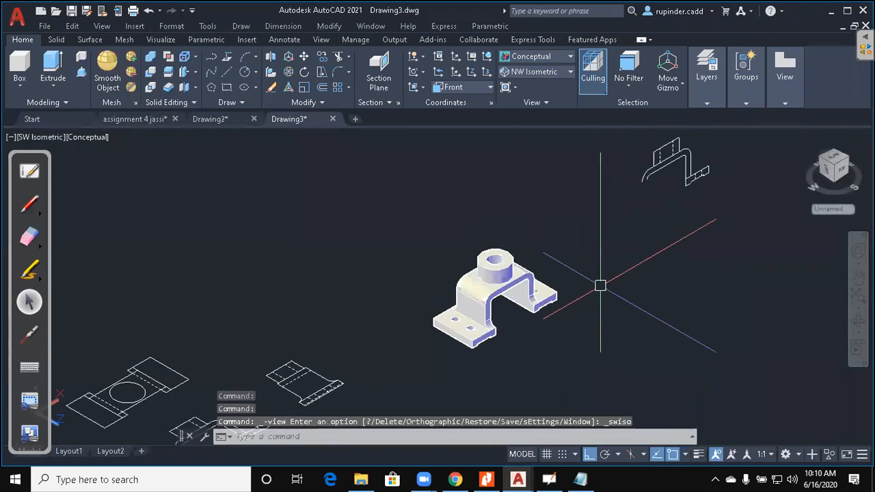
Erase the rotated 2D view copy standing behind the bracket solid
left_click(663, 273)
left_click(562, 192)
type("e")
key("Return")
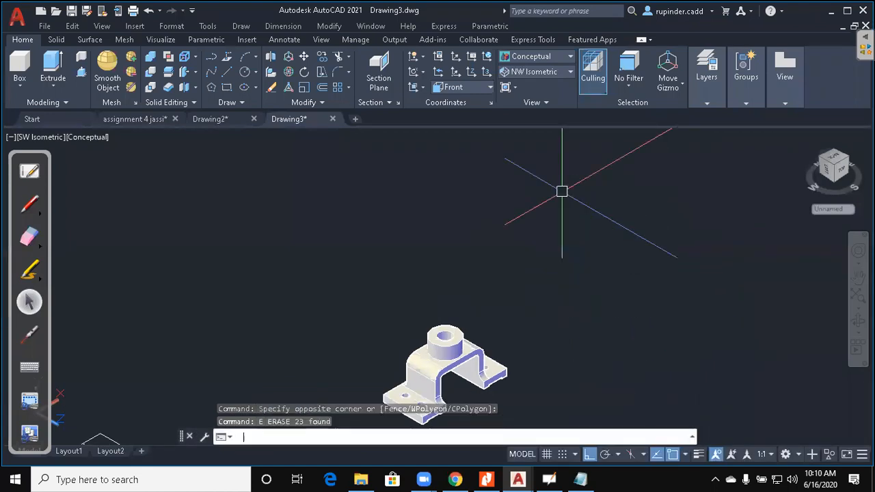
scroll(571, 312, "up", 5)
middle_click_drag(571, 312, 542, 293)
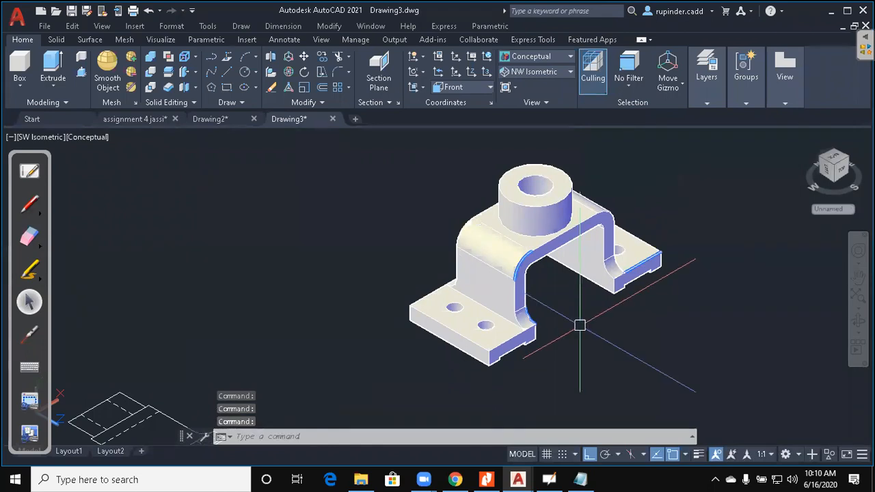
Erase the remaining 2D top, front and side views near the origin, keeping only the bracket solid
scroll(580, 325, "down", 8)
left_click(567, 391)
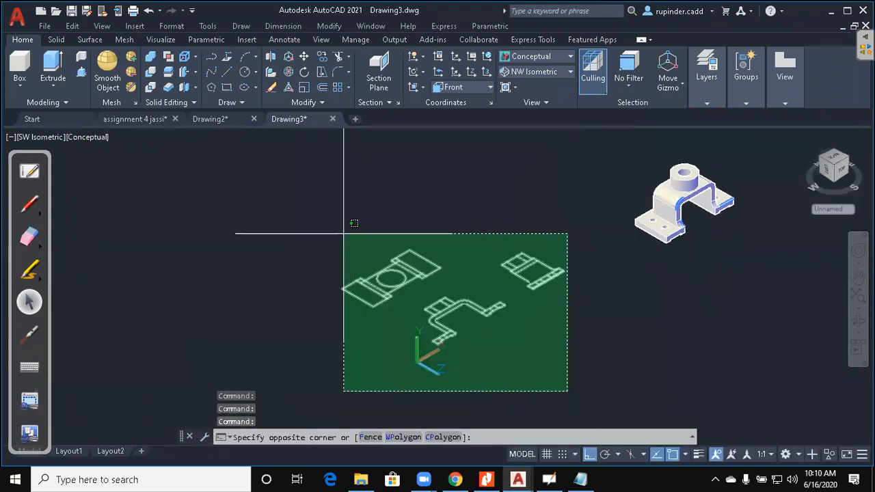
left_click(343, 234)
key("Delete")
middle_click_drag(538, 253, 354, 332)
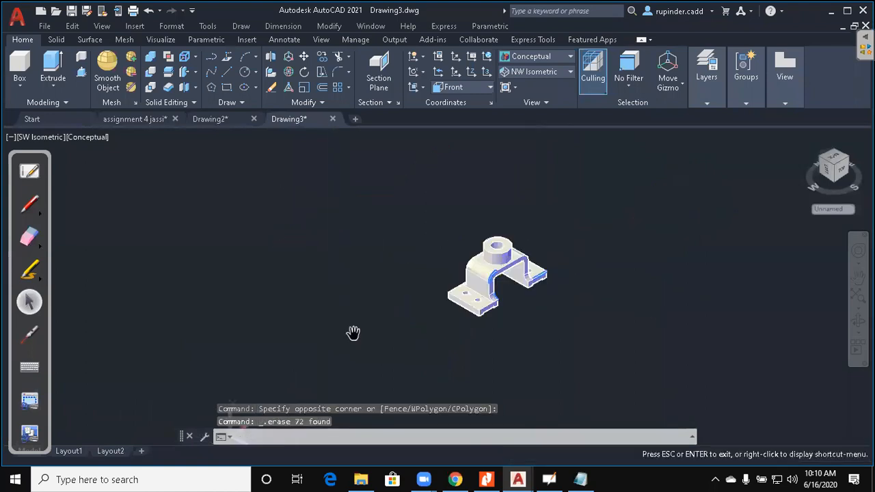
scroll(581, 285, "up", 4)
scroll(523, 290, "up", 3)
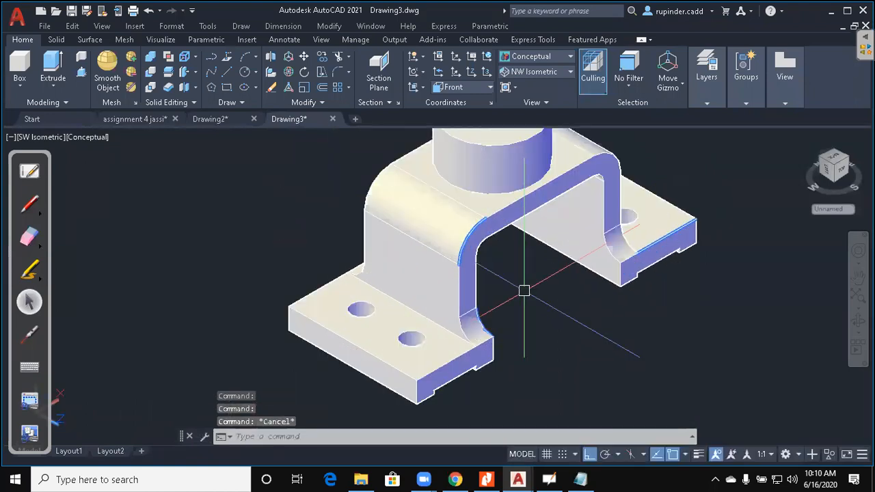
Change the visual style to Wireframe and frame the whole bracket
type("vs")
key("Return")
type("w")
key("Return")
key("Escape")
scroll(639, 311, "down", 4)
middle_click_drag(637, 320, 615, 308)
scroll(617, 306, "up", 2)
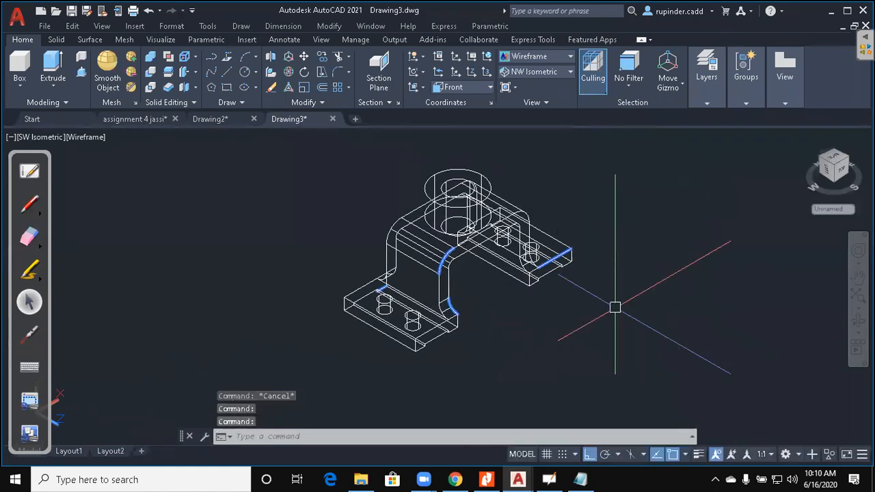